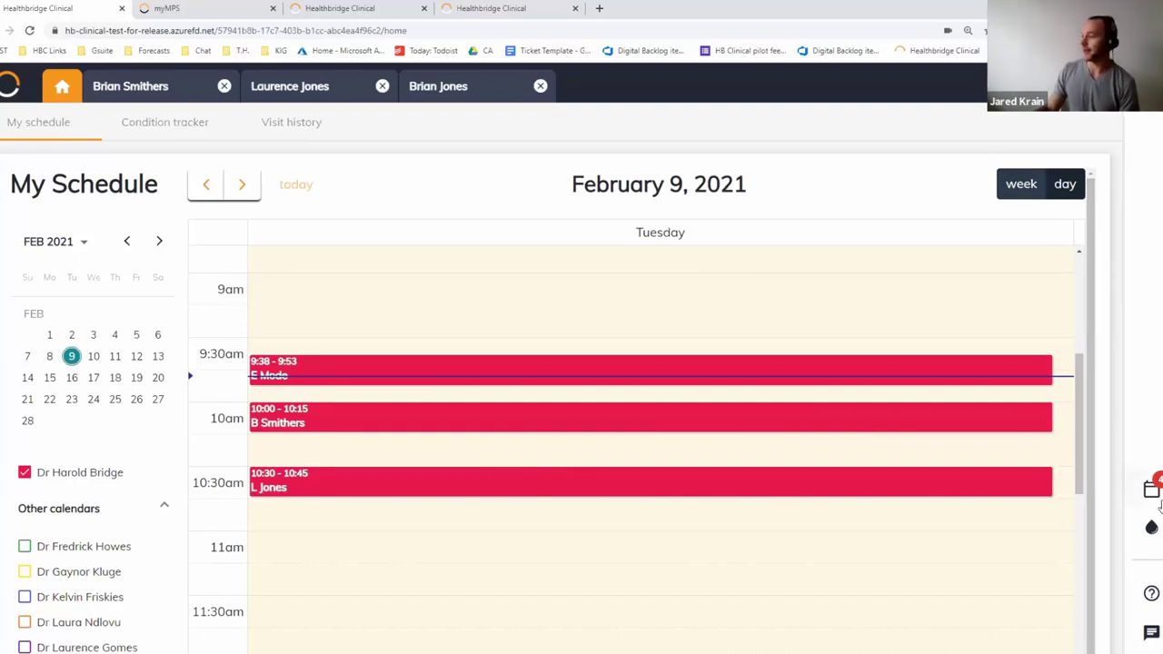
Show the waiting room sidebar with the in-progress visit and three checked-in patients
click(1152, 491)
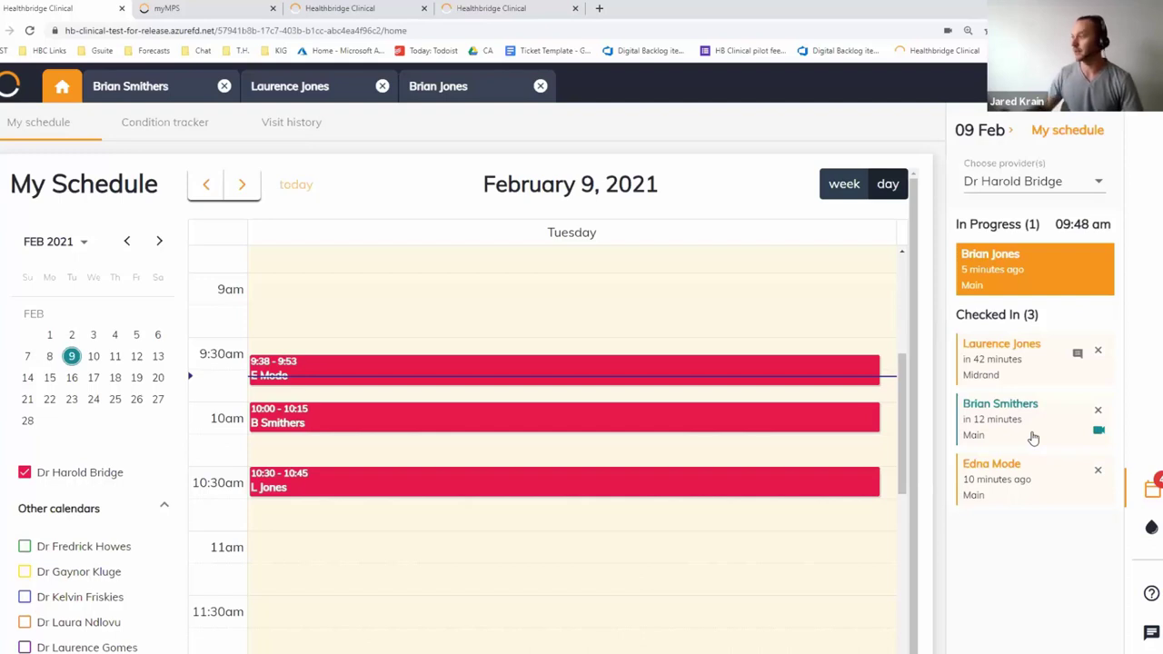
Read the checked-in patient's note, keep the current provider, and open the 10:00 patient's overview
click(1077, 357)
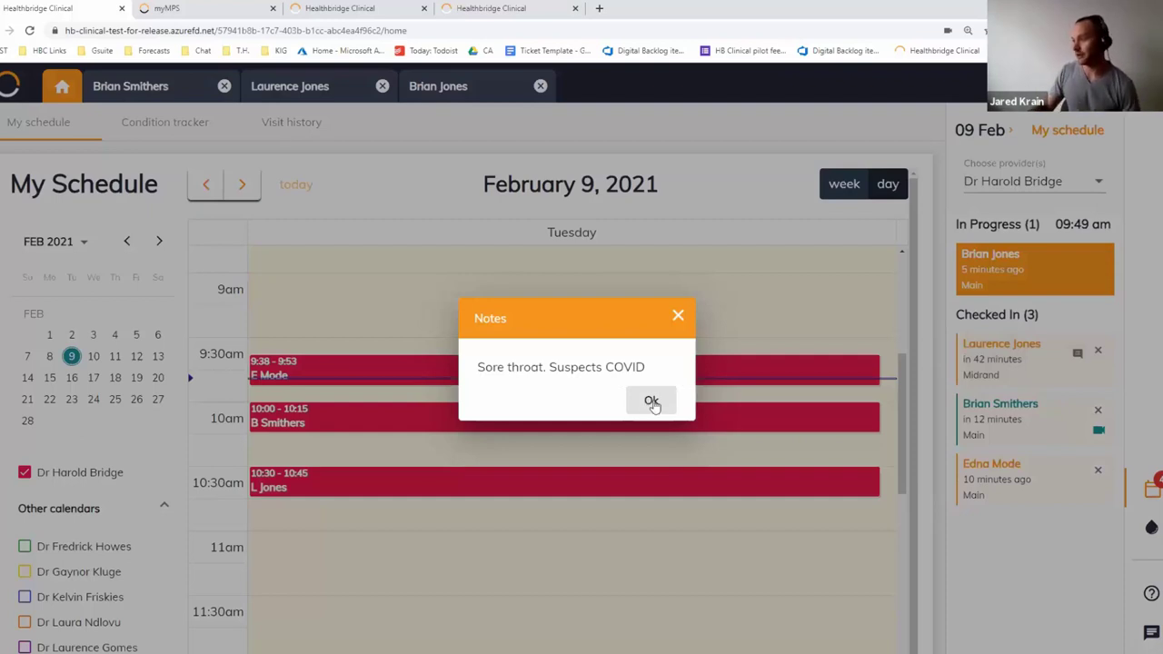
click(651, 400)
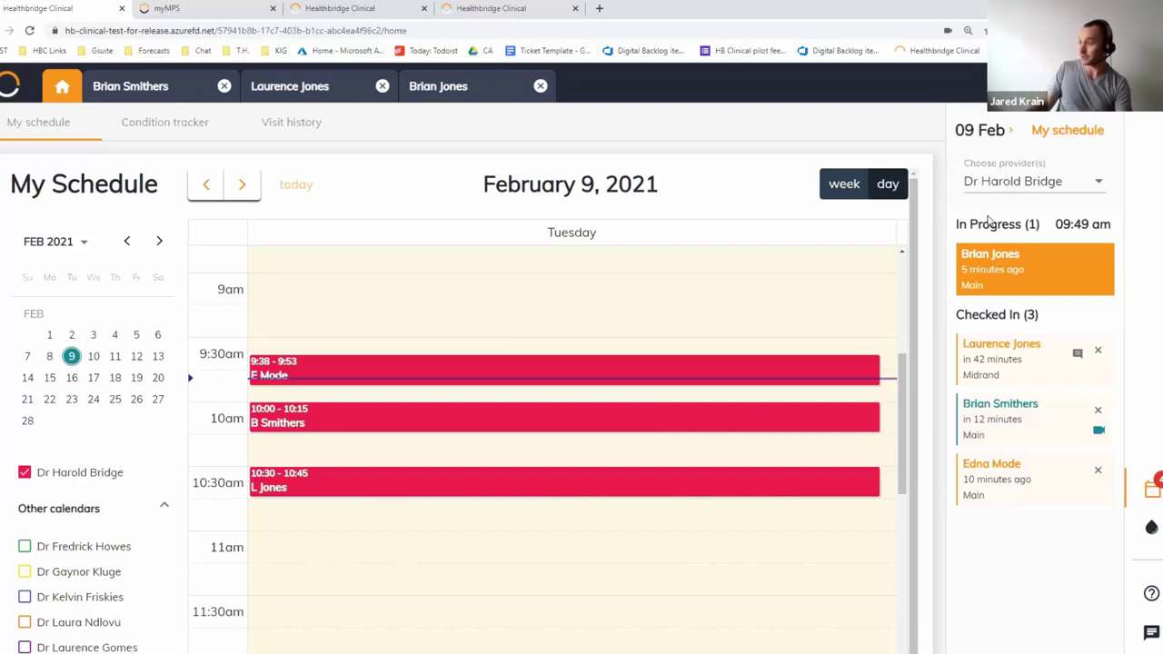
click(1014, 181)
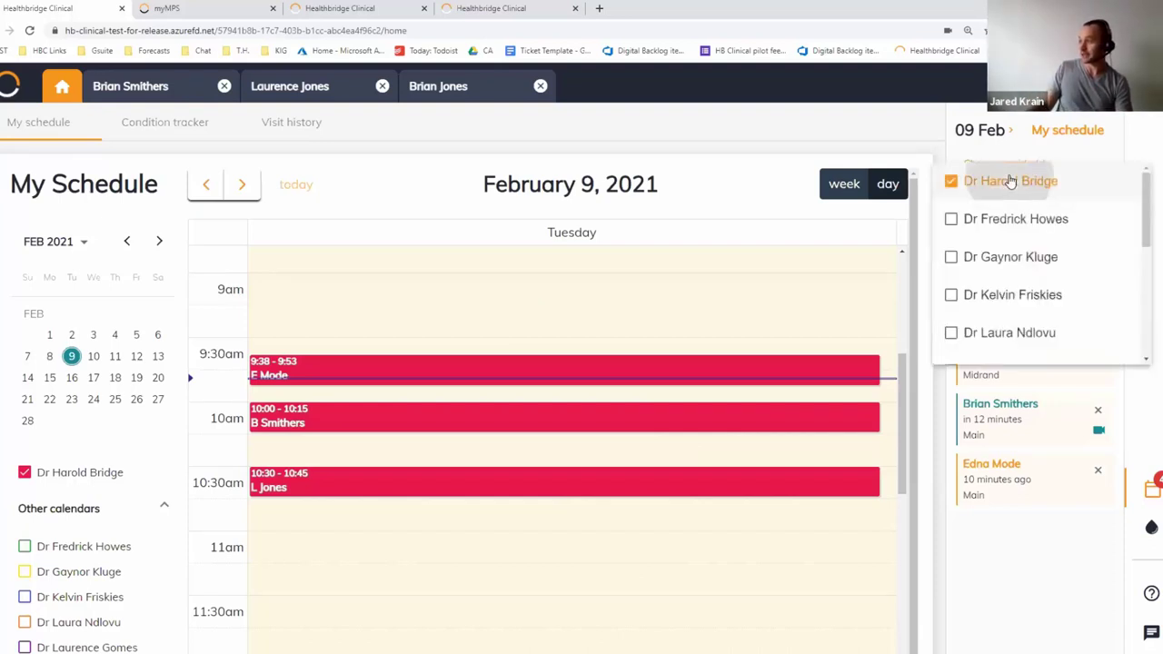
click(1020, 184)
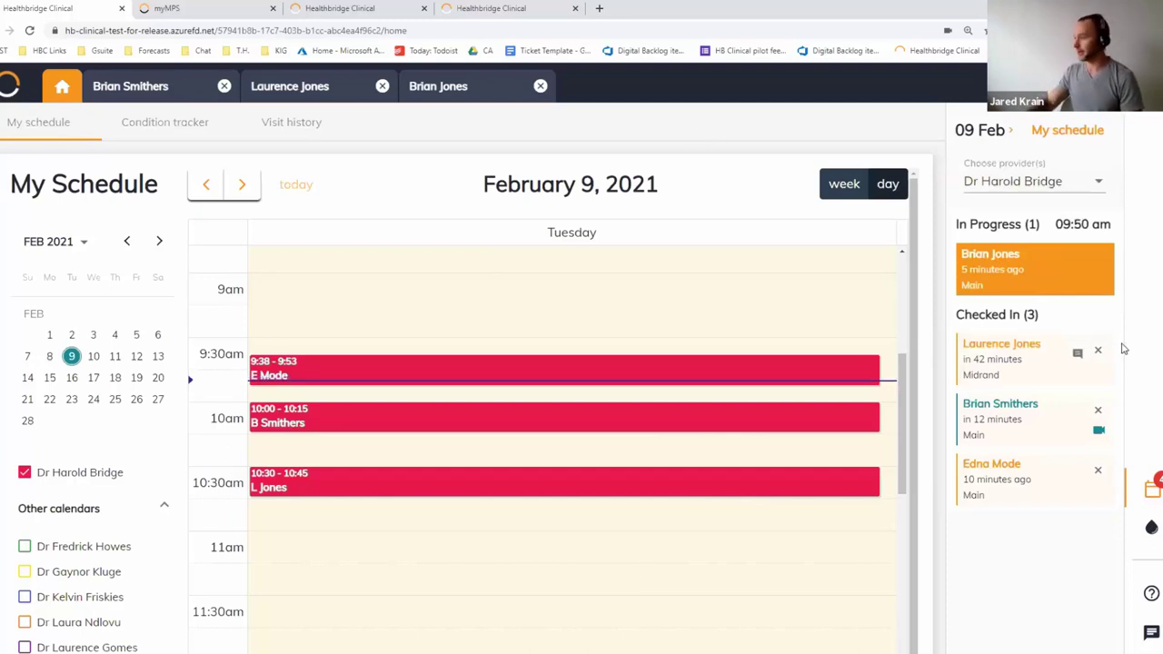
click(150, 88)
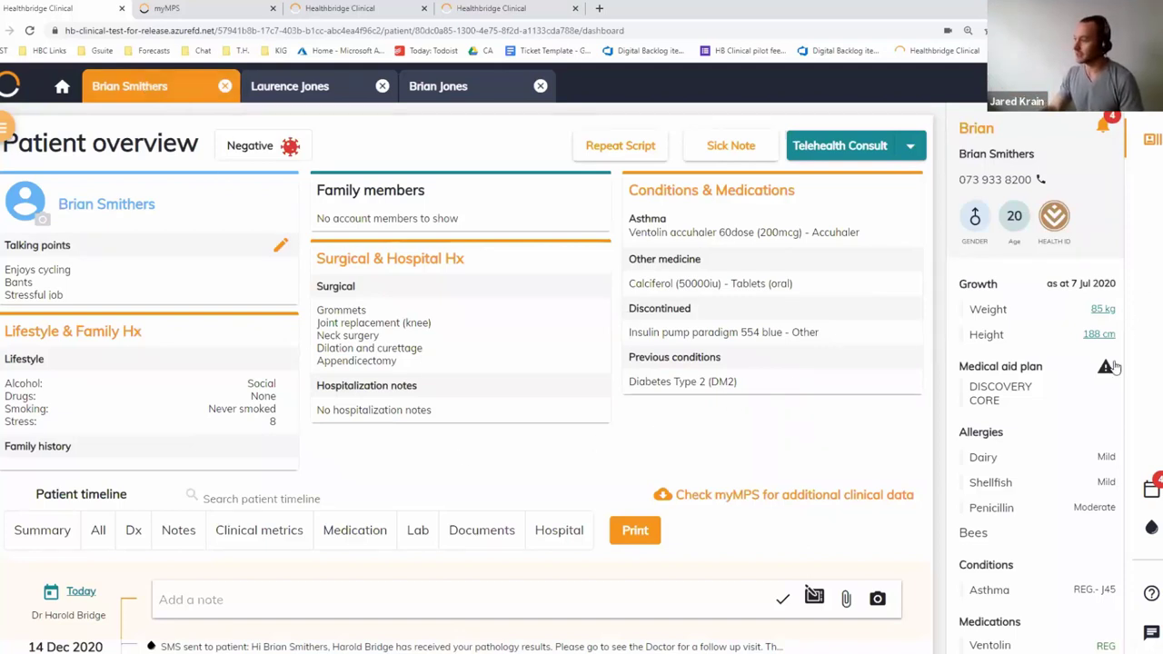
mouse_move(1105, 370)
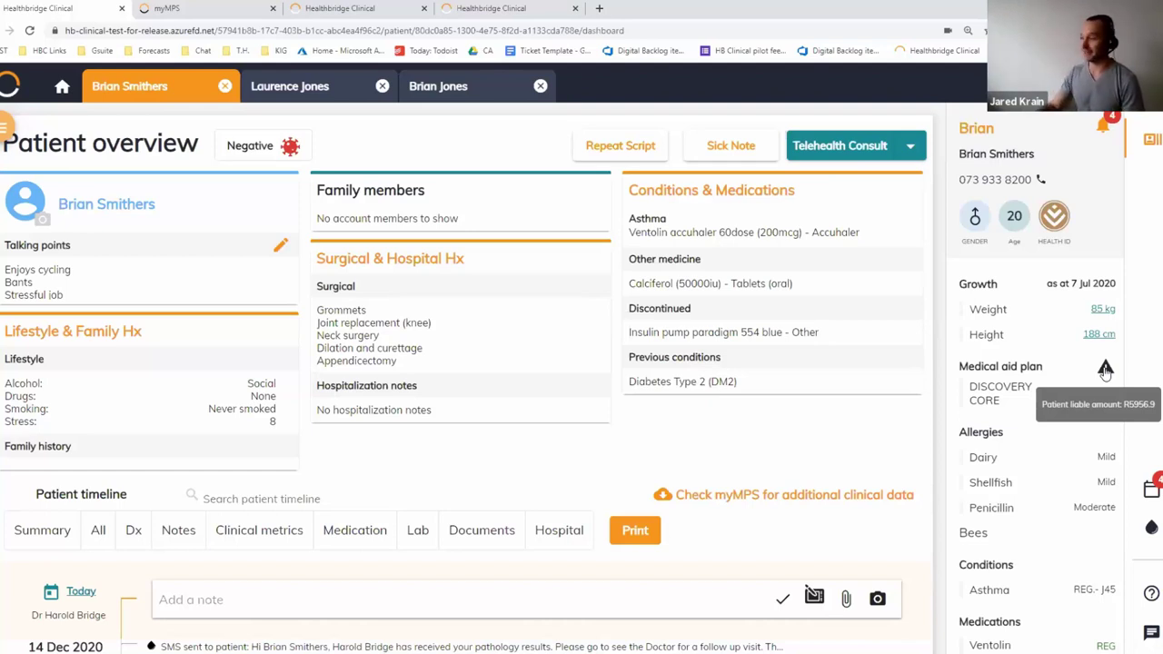
click(1105, 370)
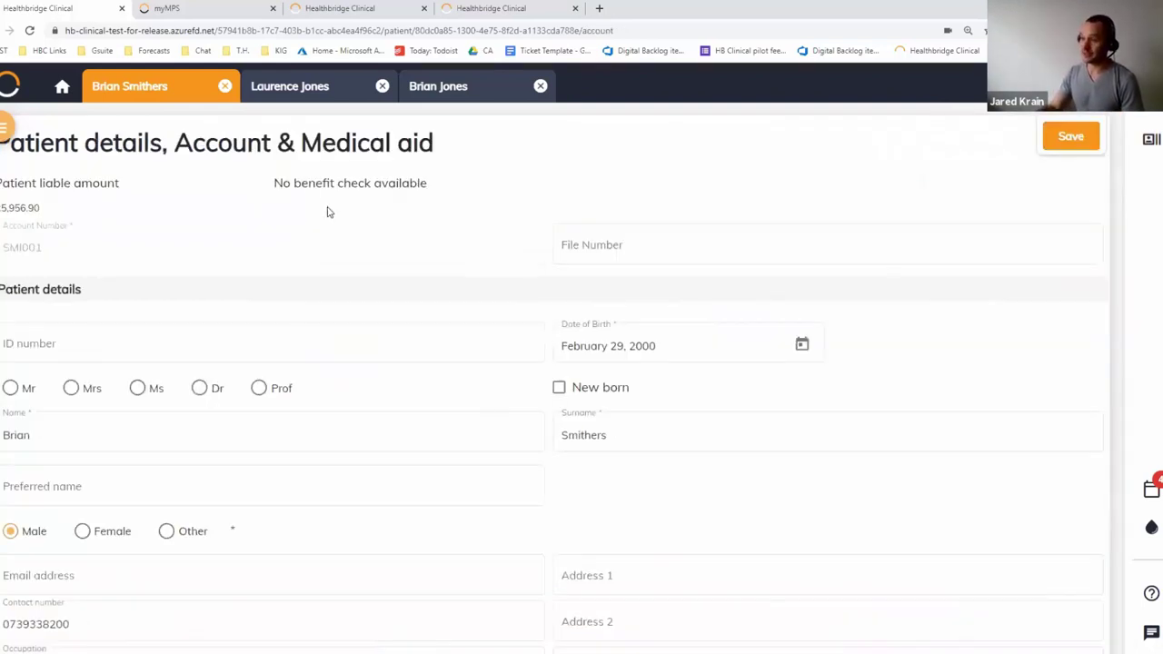
click(128, 104)
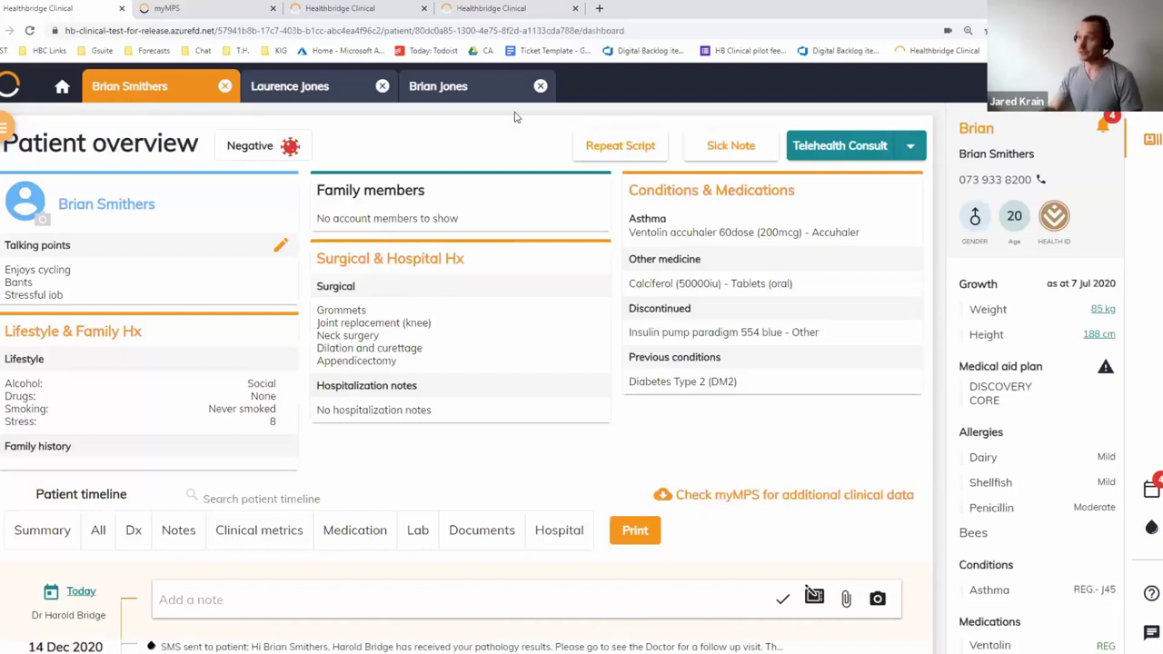
Resume the in-progress patient's consult and go through Plan and Diagnose & prescribe to Review
click(486, 85)
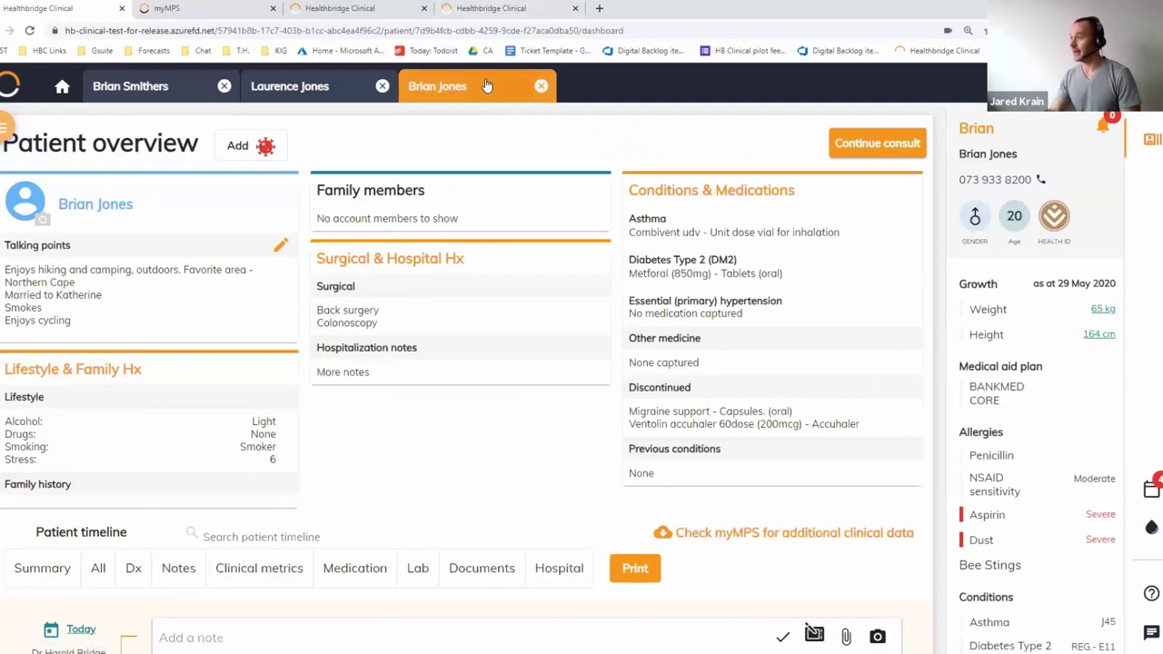
click(878, 143)
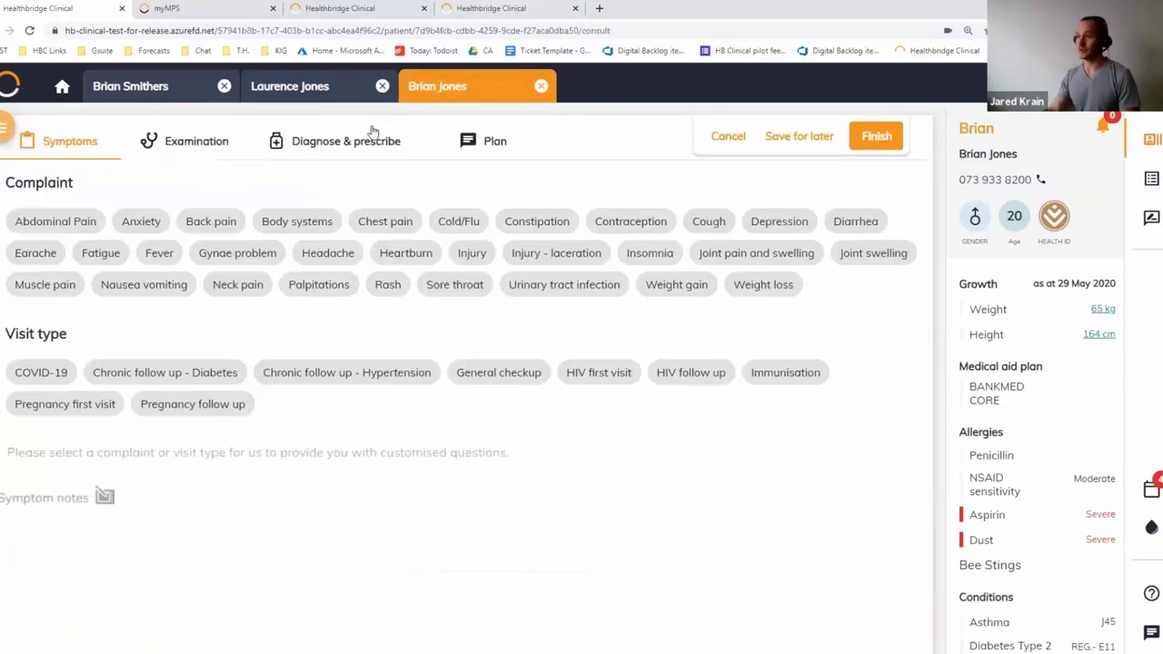
click(464, 138)
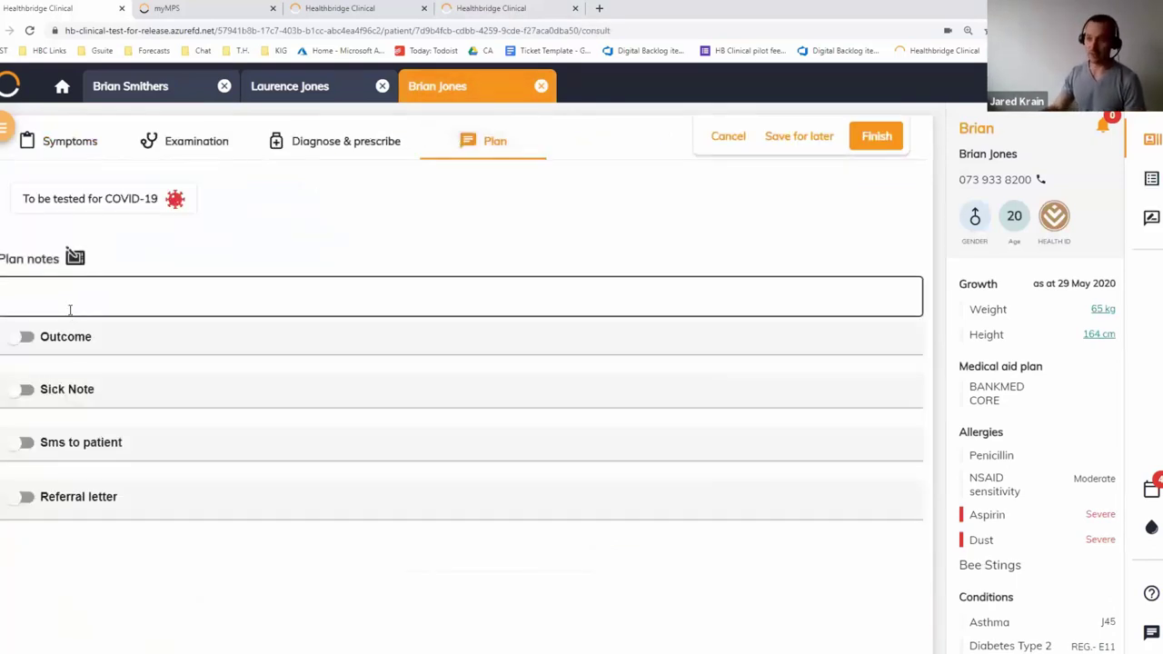
click(350, 145)
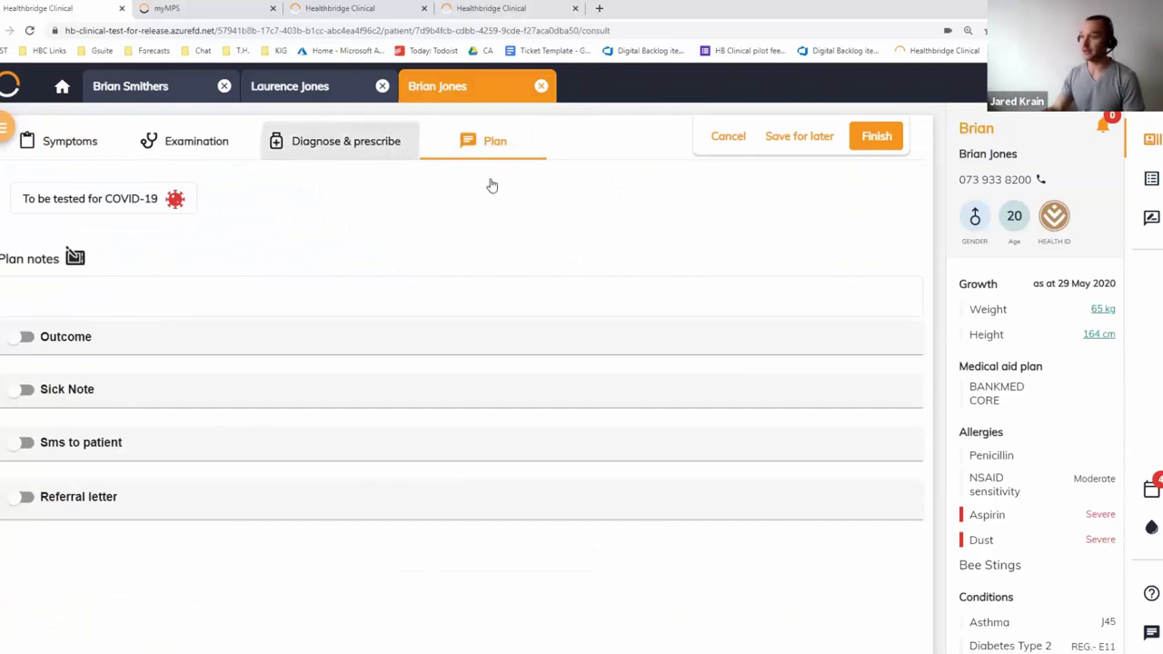
click(691, 195)
Tick Send to admin on the invoice, then type an admin note and delete it
click(85, 306)
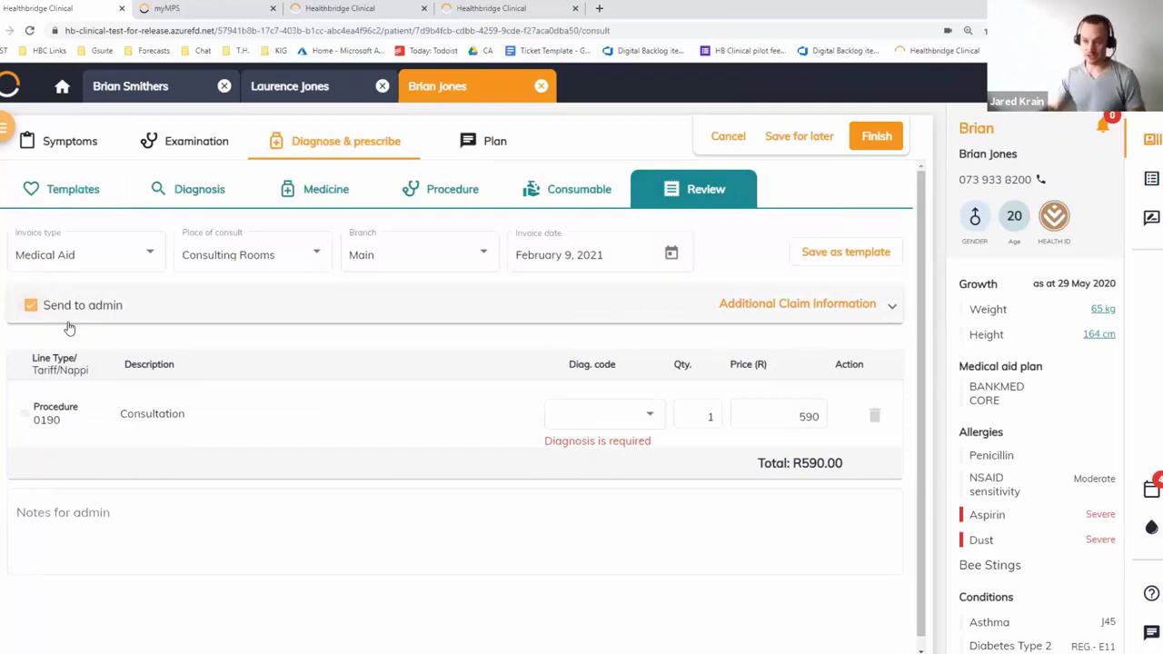
click(69, 512)
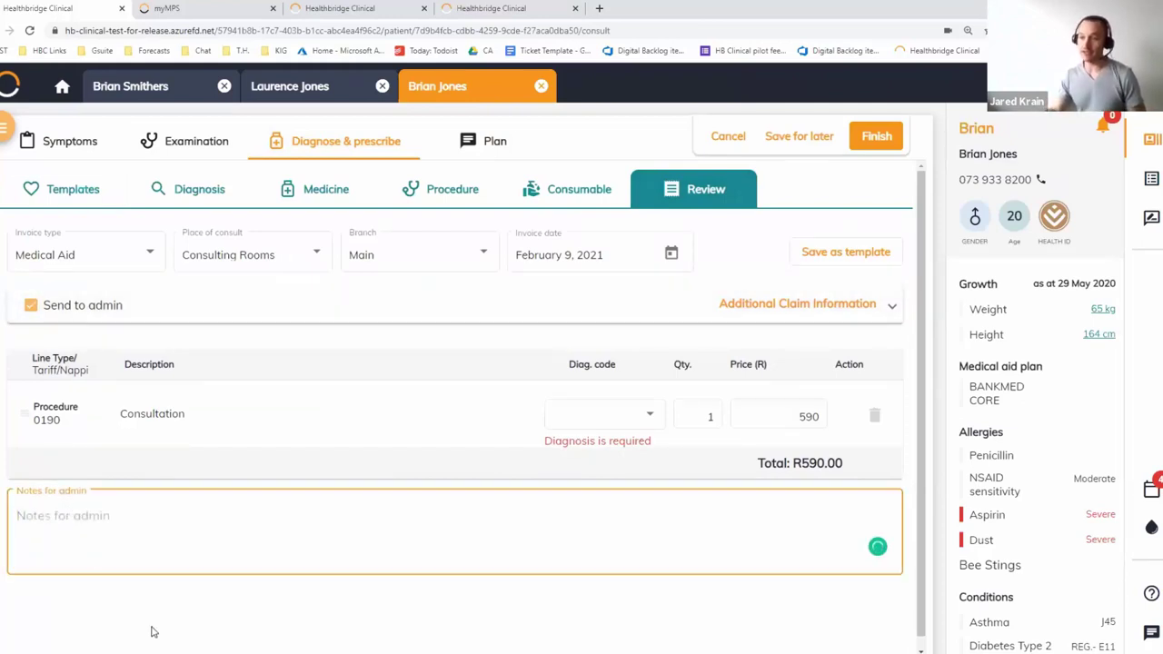
text(ase c)
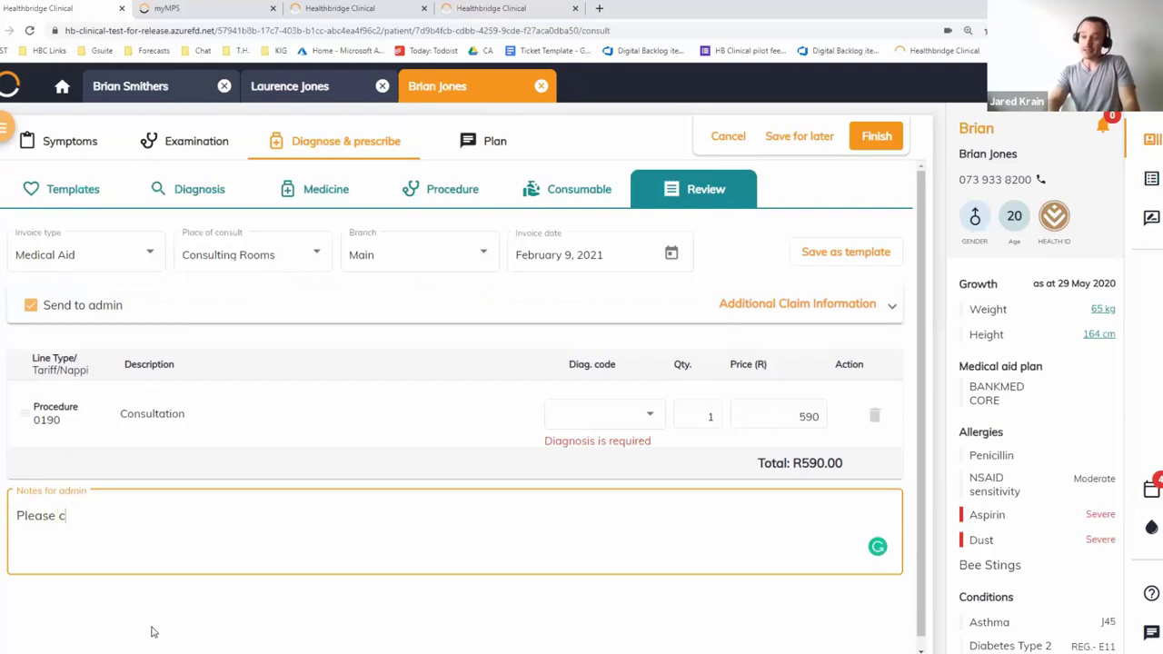
text(ollect before patient leaves.)
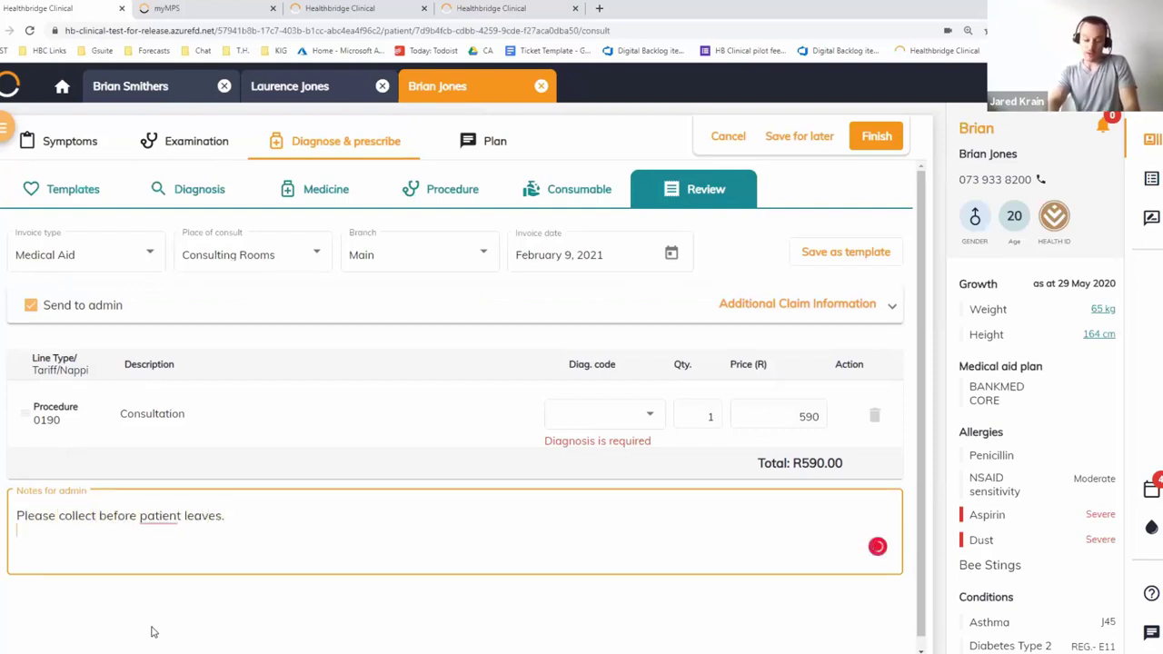
key(Return)
text(Discuss O/standing money)
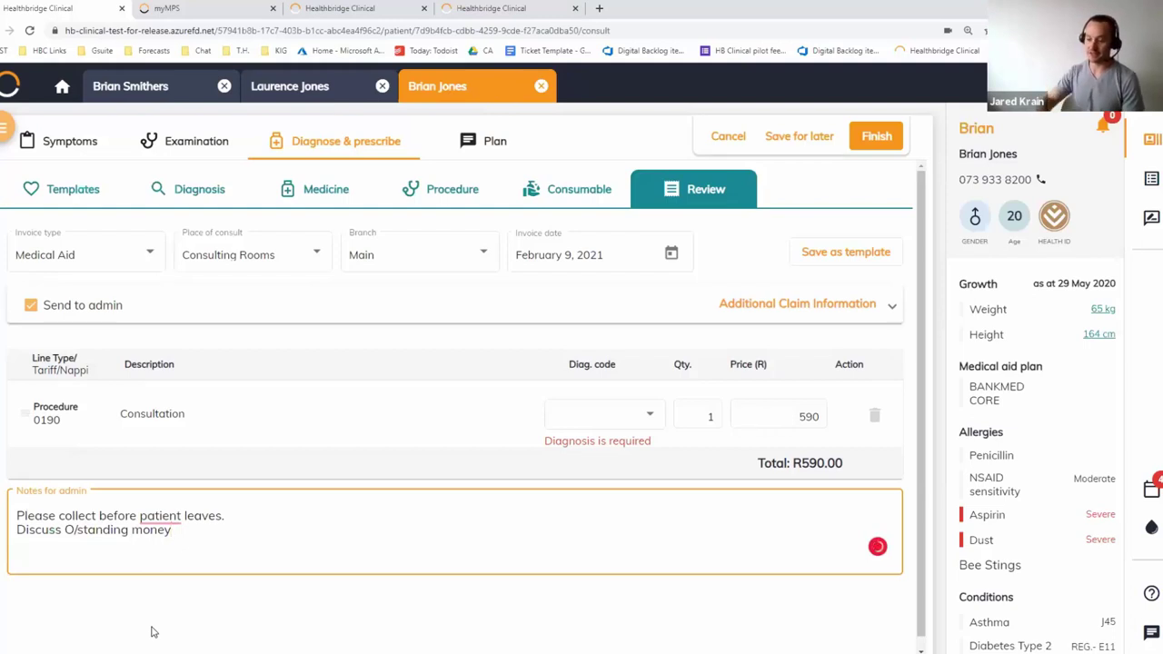
key(shift+Up)
key(shift+Up)
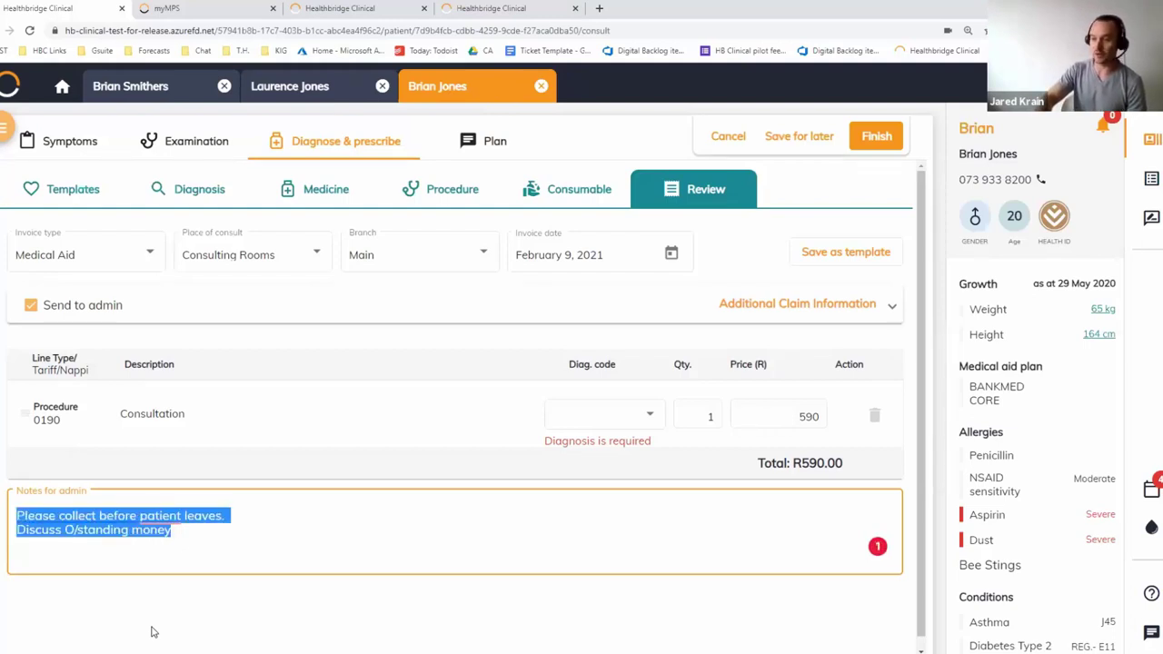
key(BackSpace)
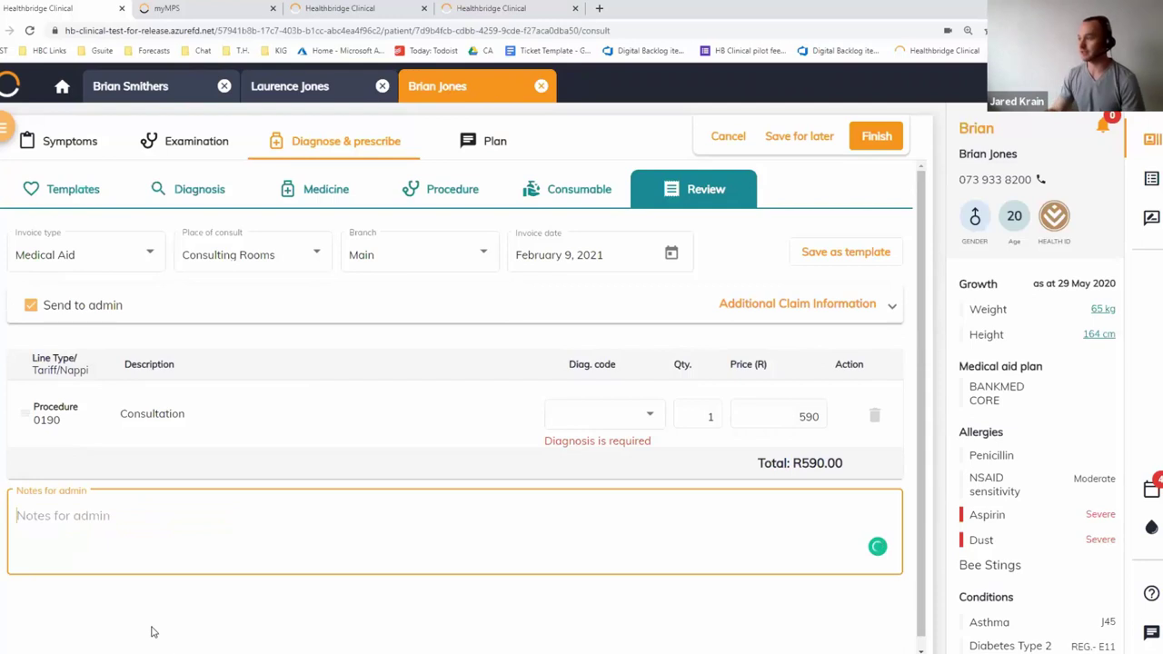
Return to the schedule and open the 10:30 checked-in patient's overview from the waiting room
click(62, 87)
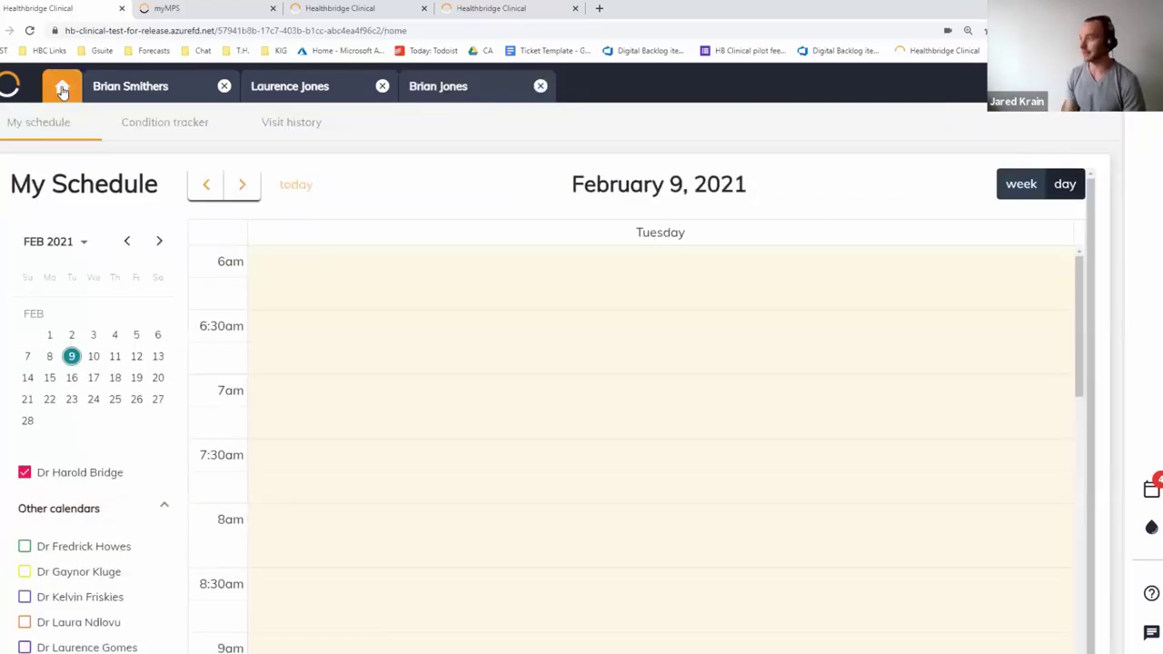
scroll(399, 336, down, 5)
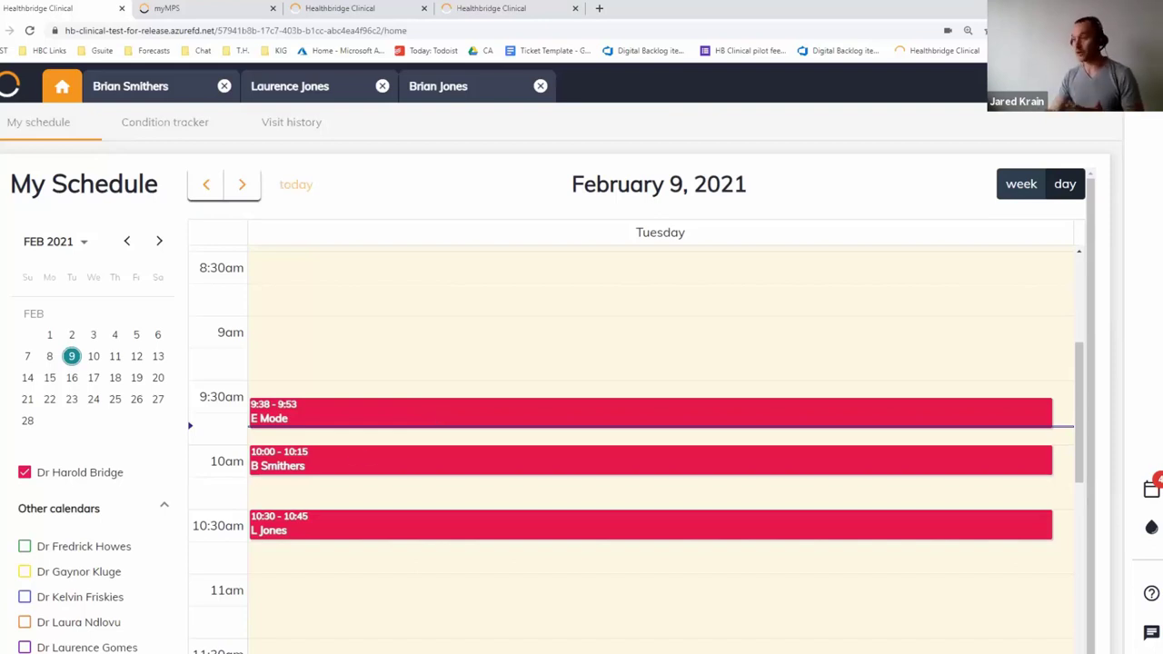
click(1150, 488)
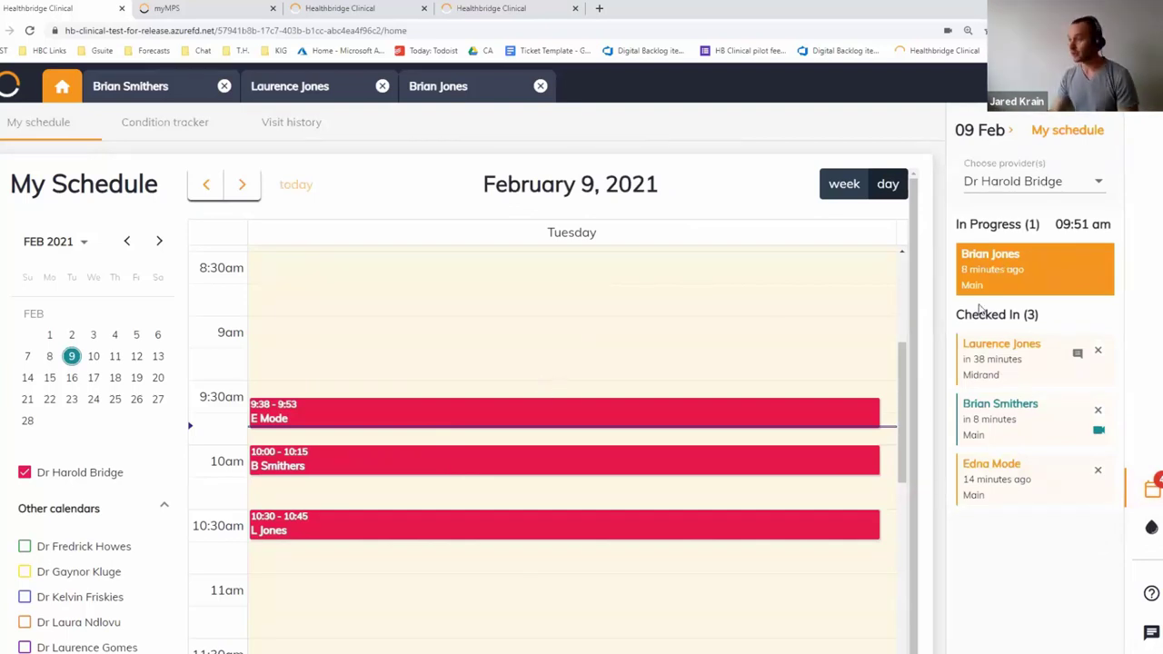
click(998, 373)
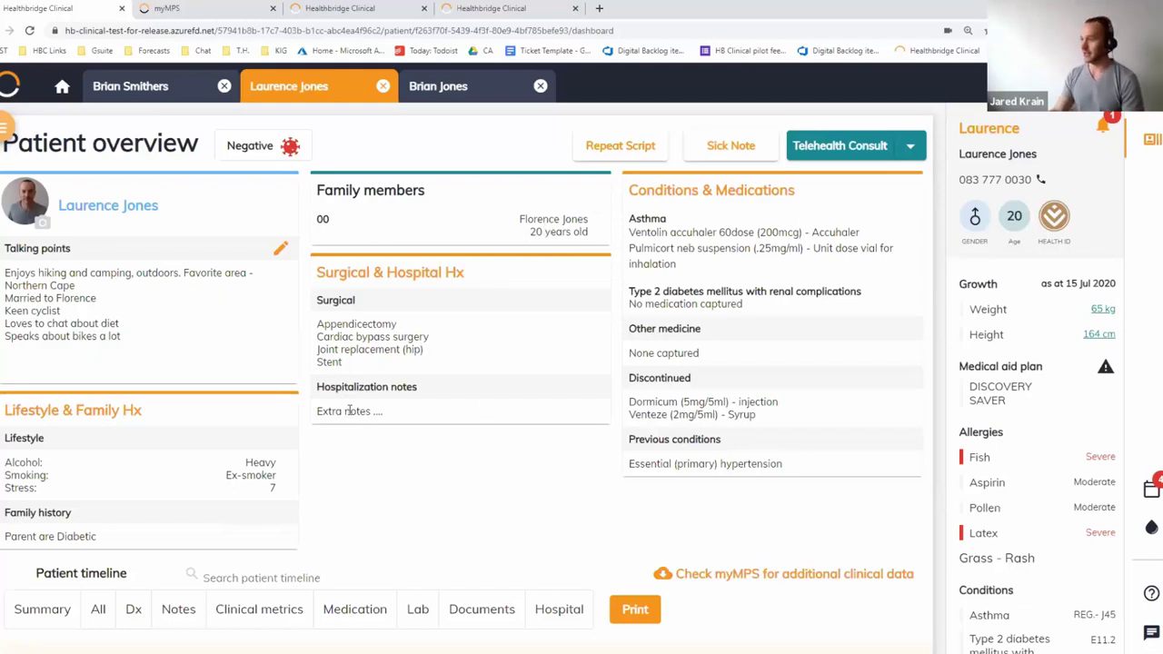
scroll(349, 411, down, 5)
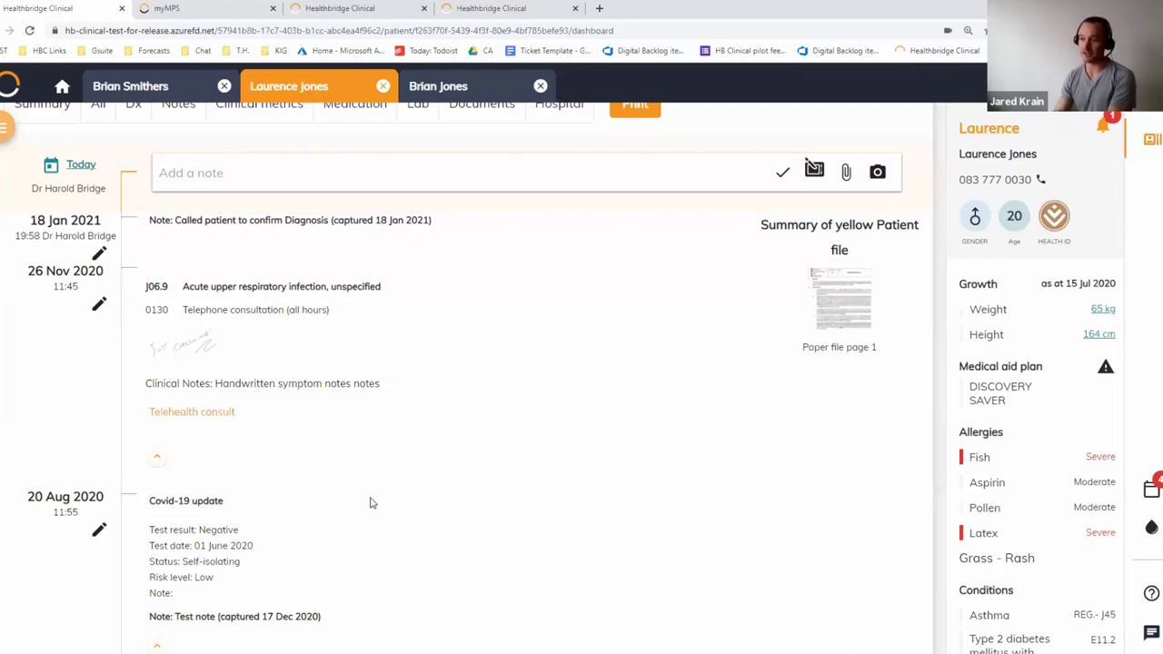
scroll(259, 405, down, 2)
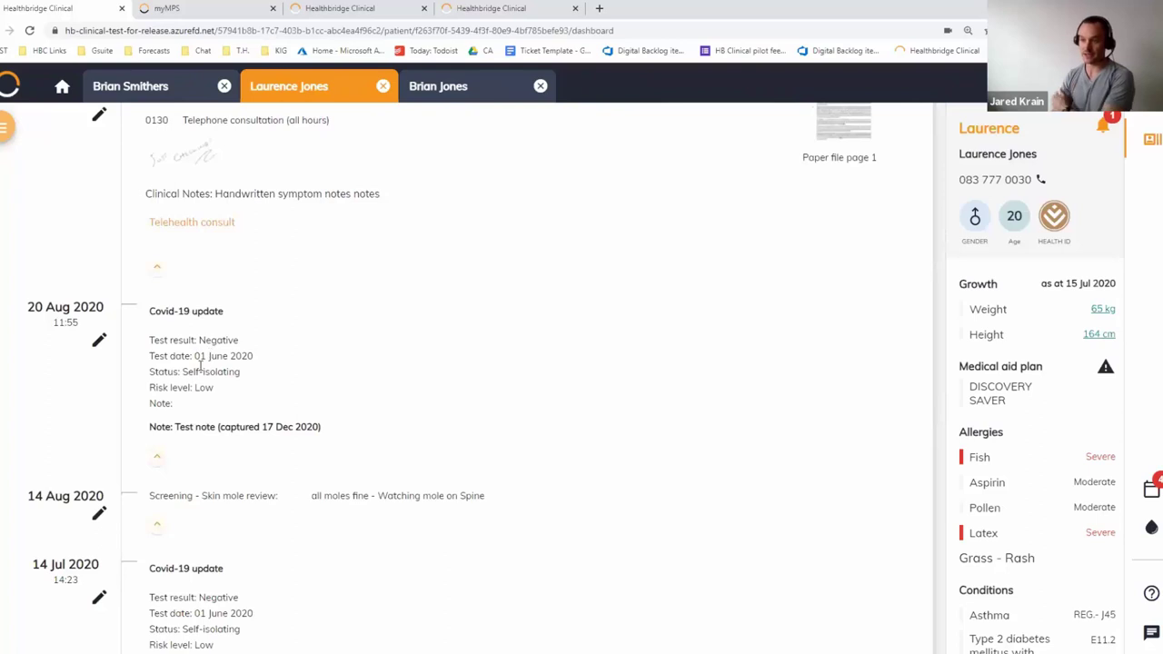
scroll(295, 519, down, 5)
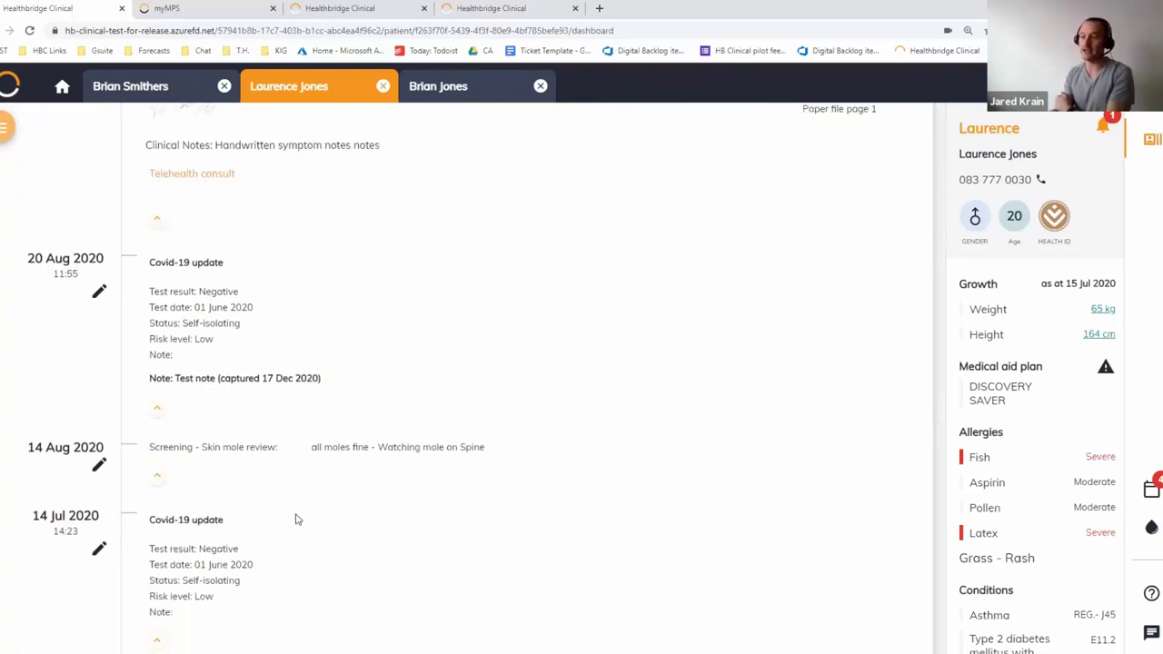
scroll(282, 525, down, 1)
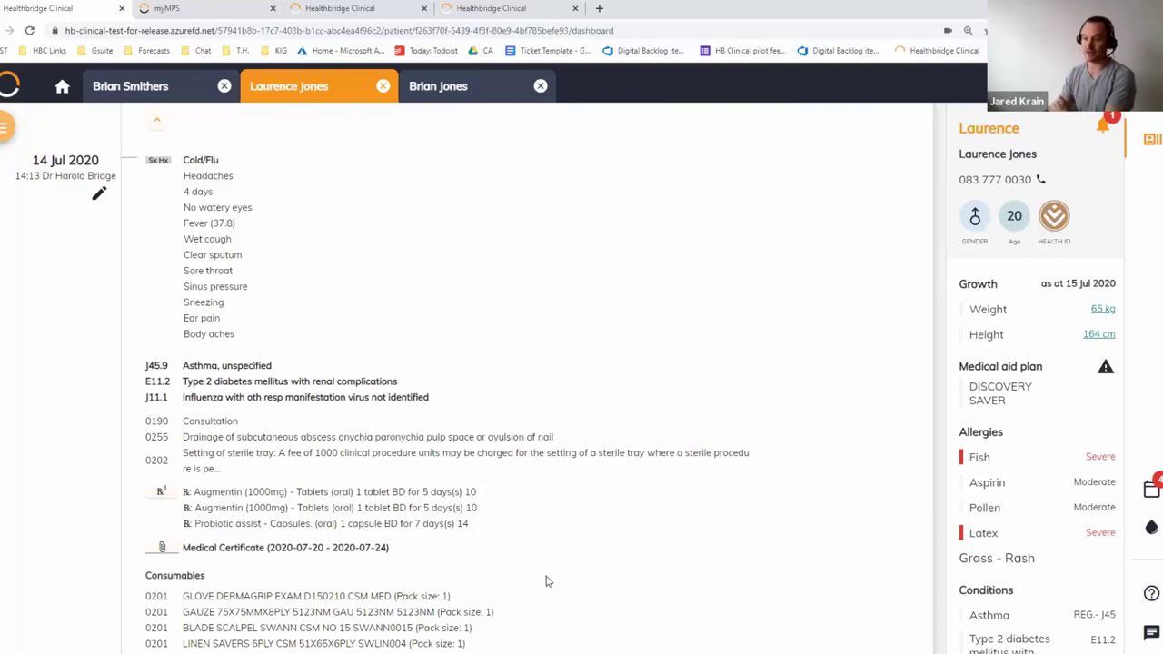
scroll(546, 581, down, 2)
scroll(545, 582, up, 10)
scroll(546, 581, up, 4)
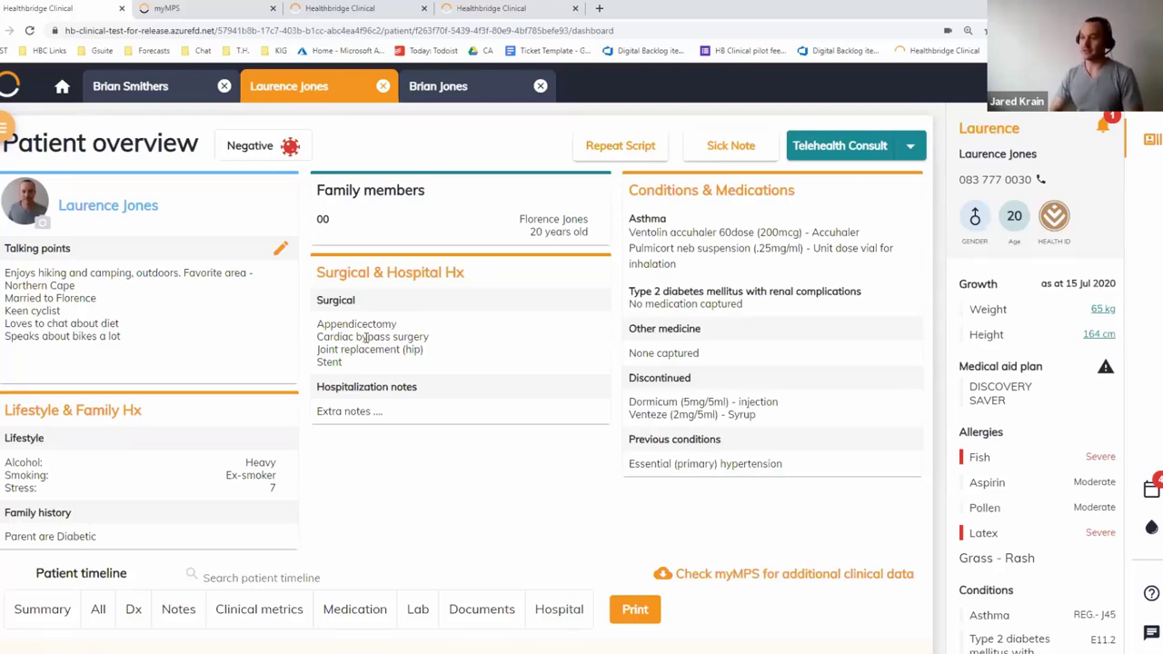
Add Gastroscopy from Common surgeries to the surgical history, then return to the overview
click(368, 341)
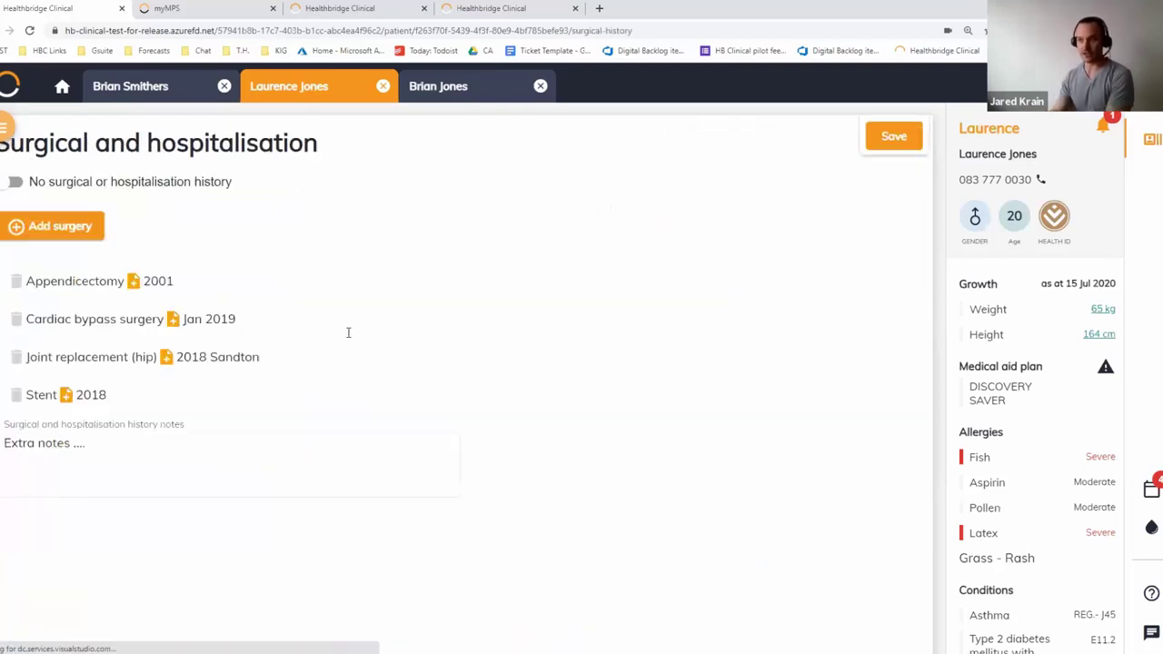
click(60, 227)
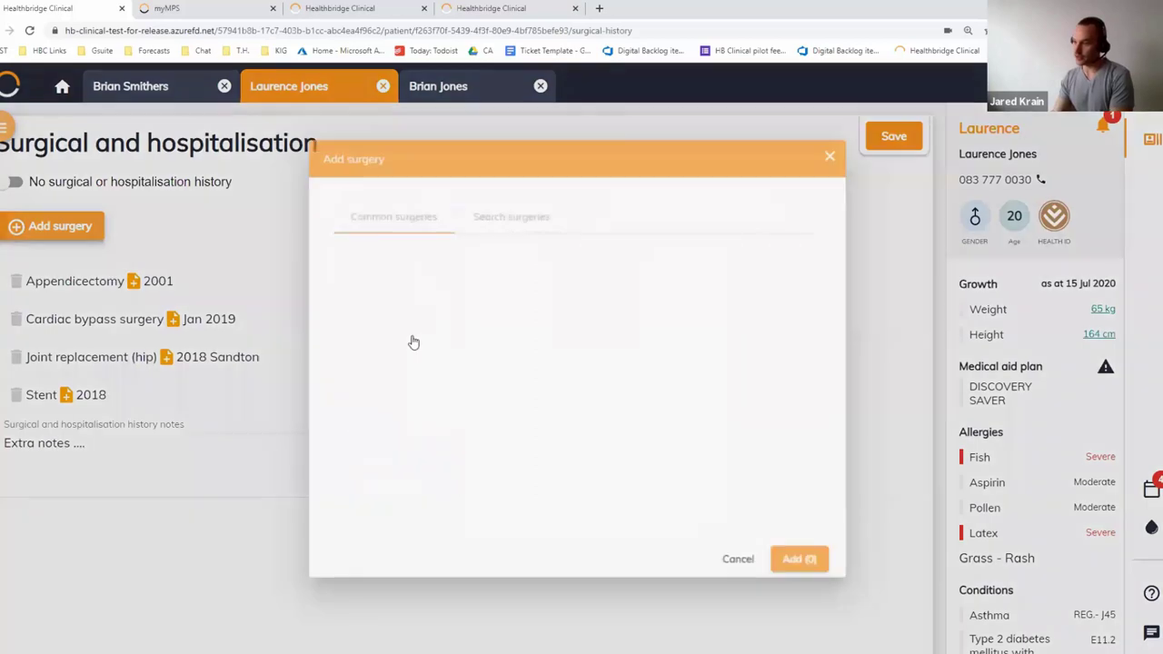
scroll(416, 400, down, 3)
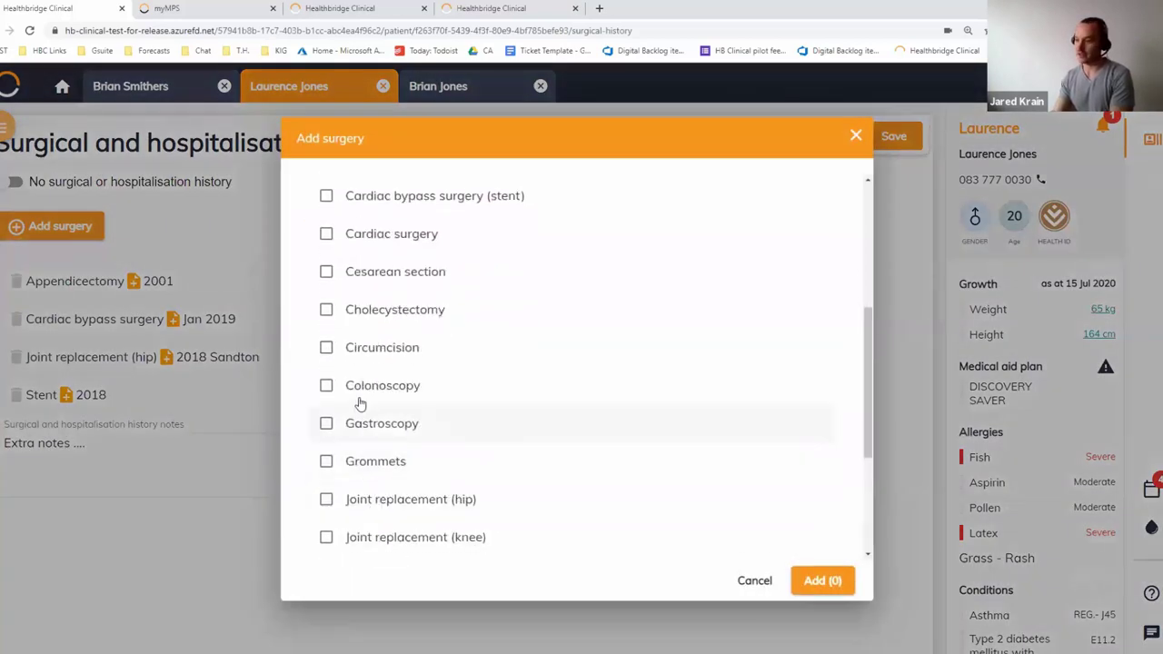
click(365, 428)
click(820, 580)
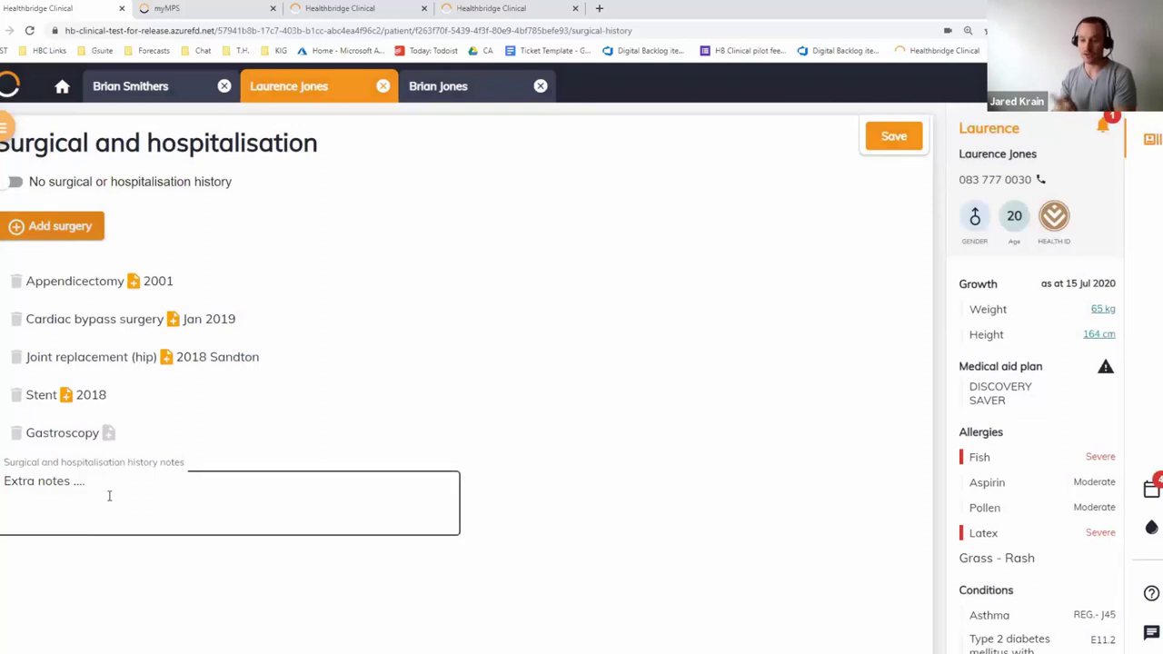
click(270, 107)
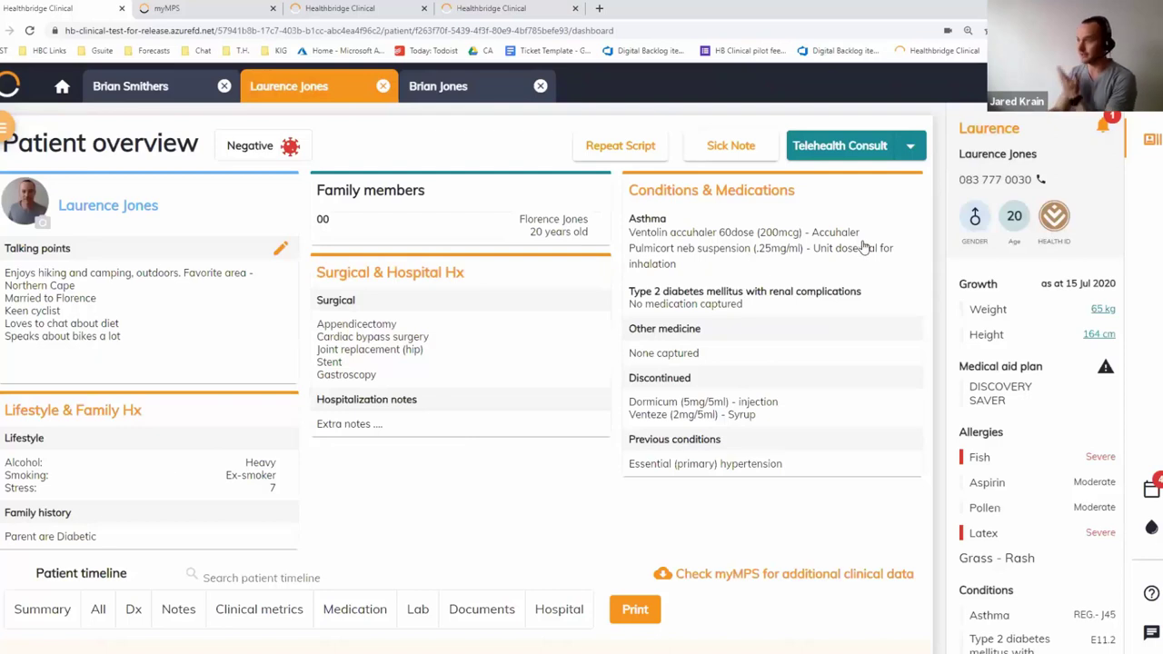
Open and scroll through the patient's Lifestyle & Family Hx
click(204, 462)
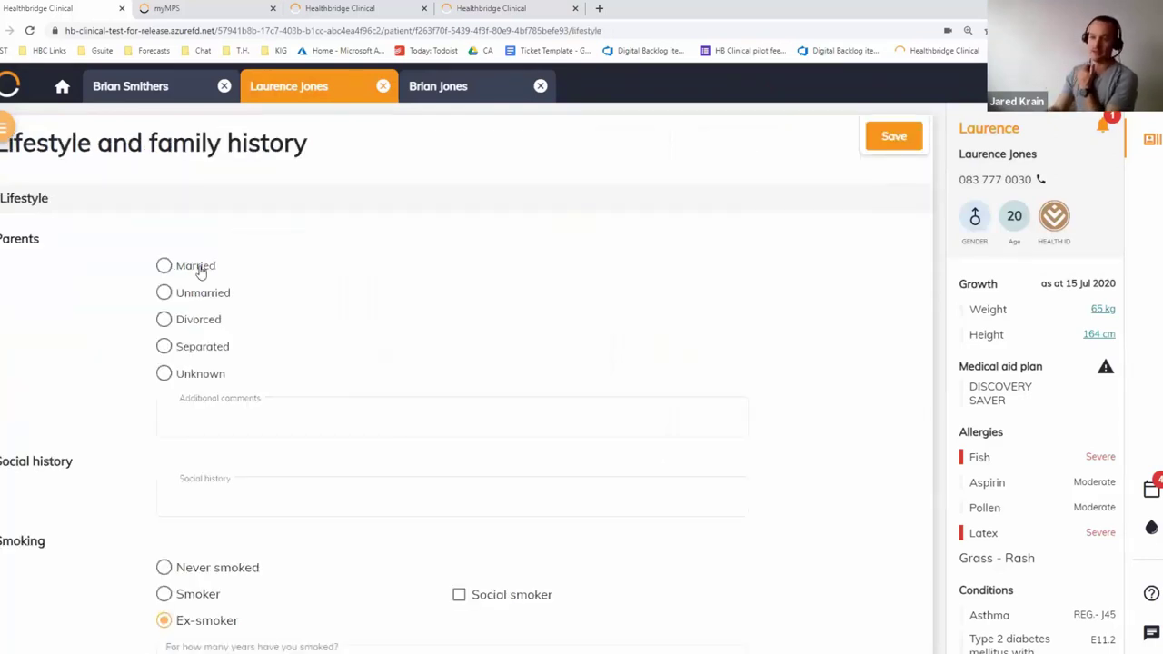
scroll(293, 471, down, 7)
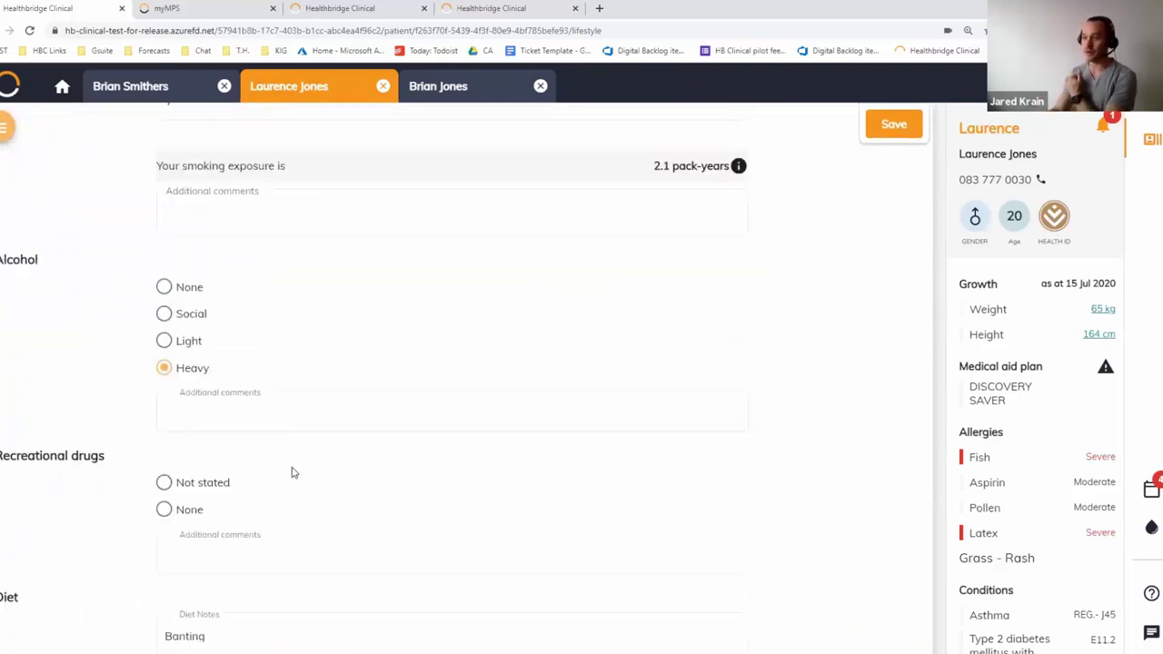
scroll(293, 555, down, 5)
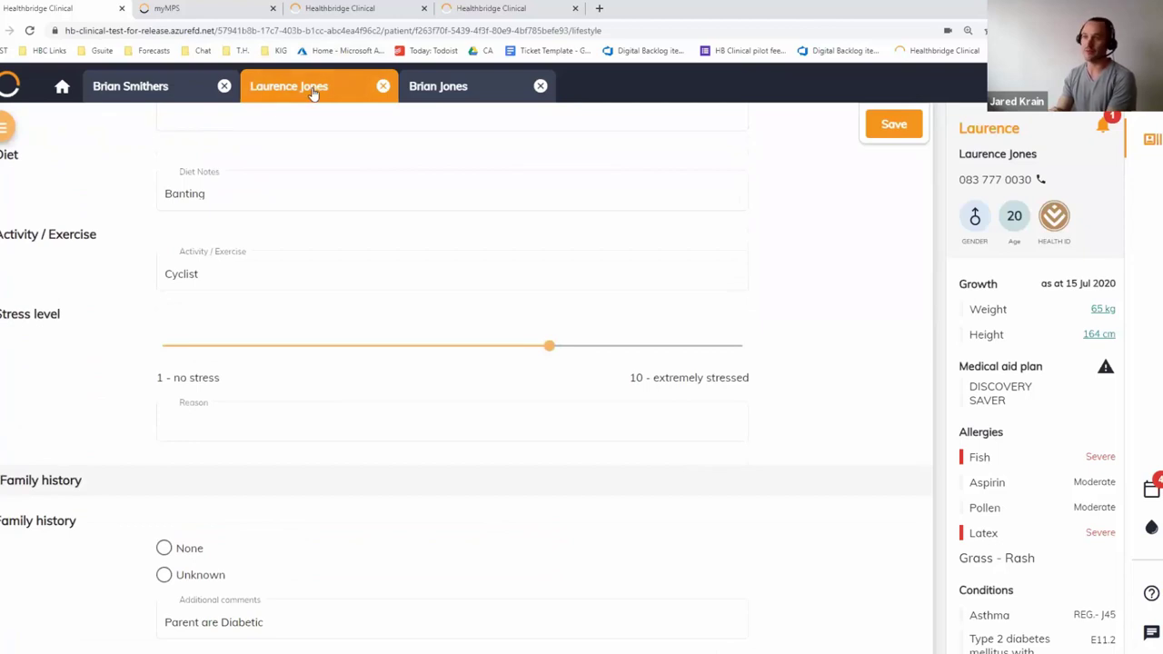
Mark Penicillin as a Severe allergy, then leave for Overview & timeline without saving
click(3, 132)
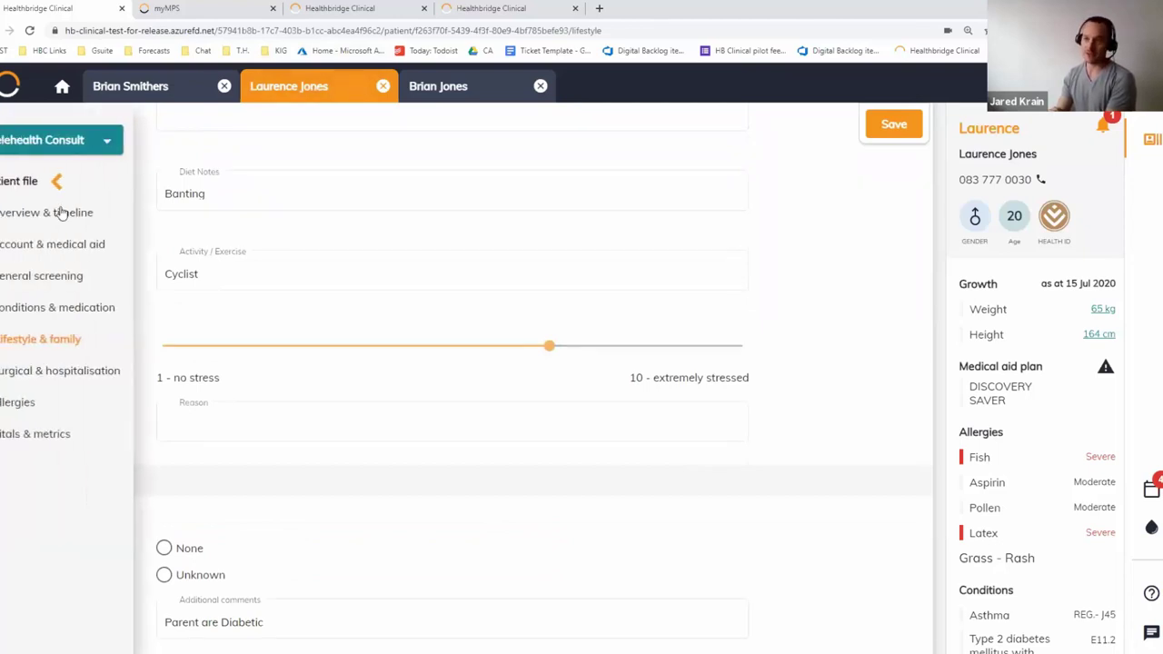
click(36, 409)
click(229, 266)
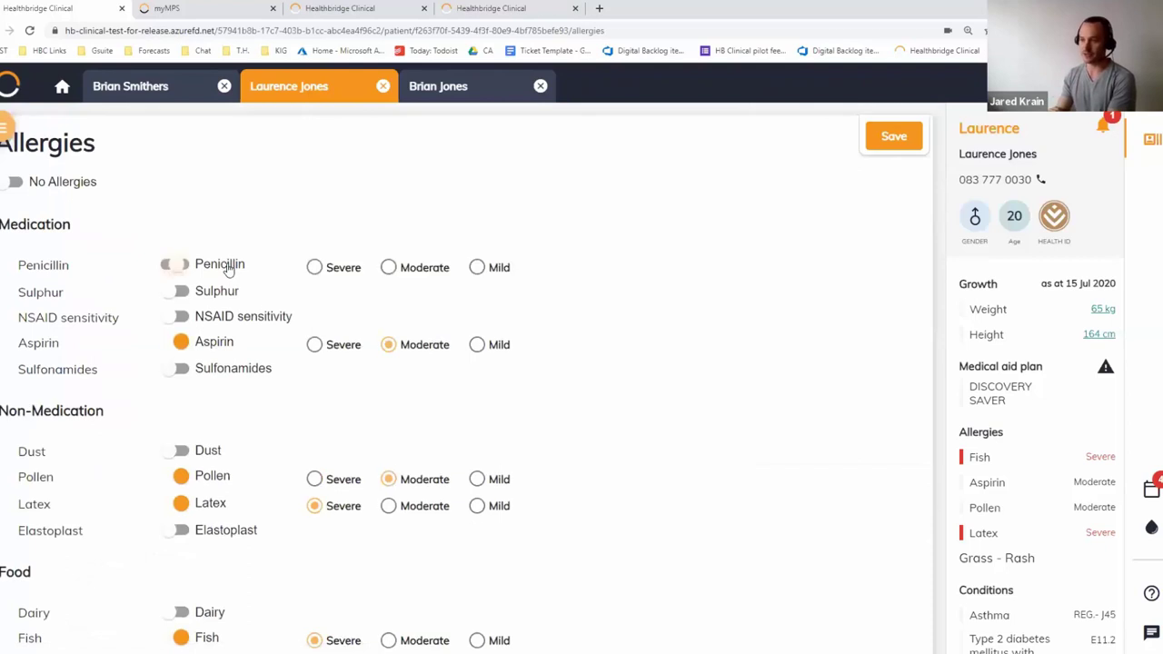
click(344, 270)
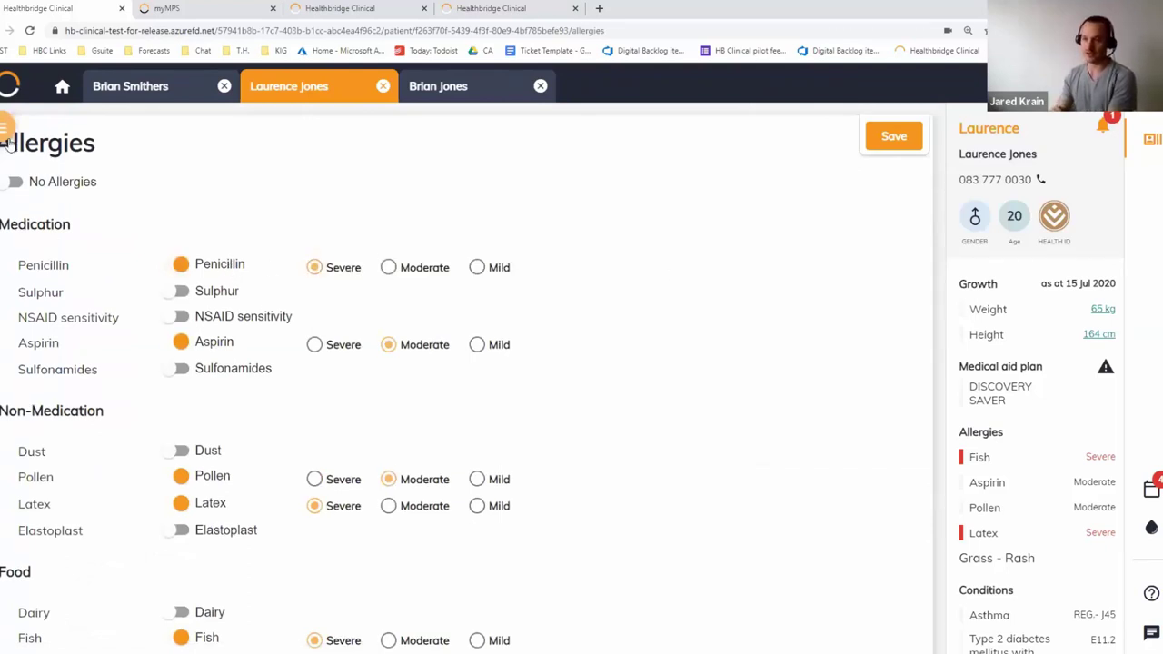
click(6, 134)
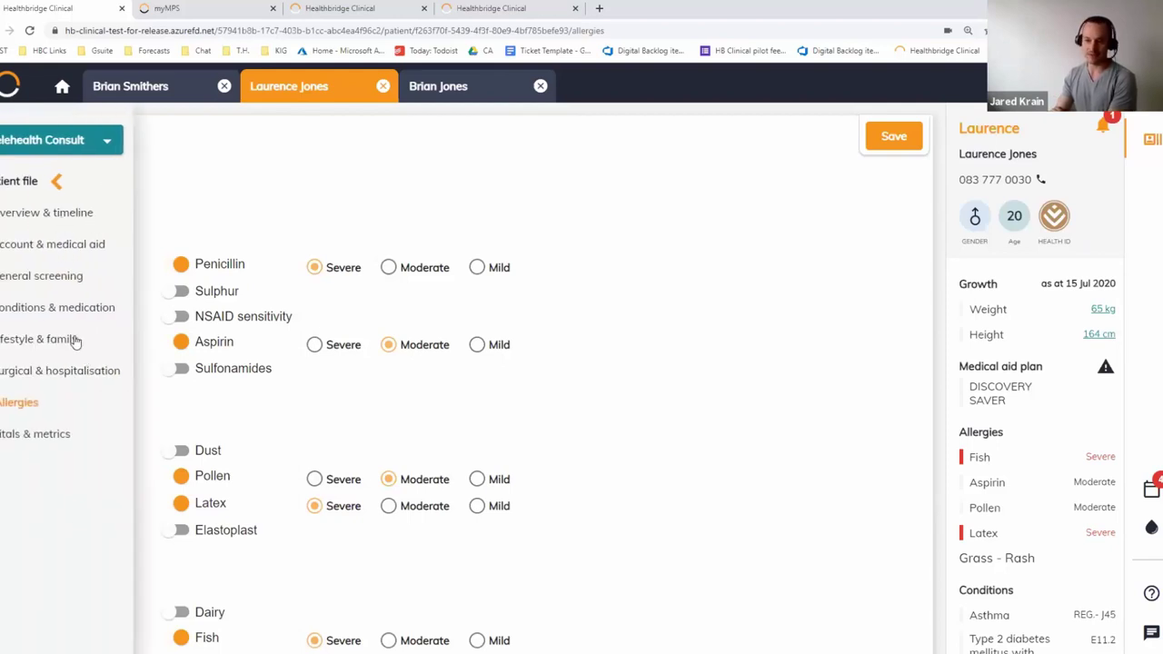
click(70, 218)
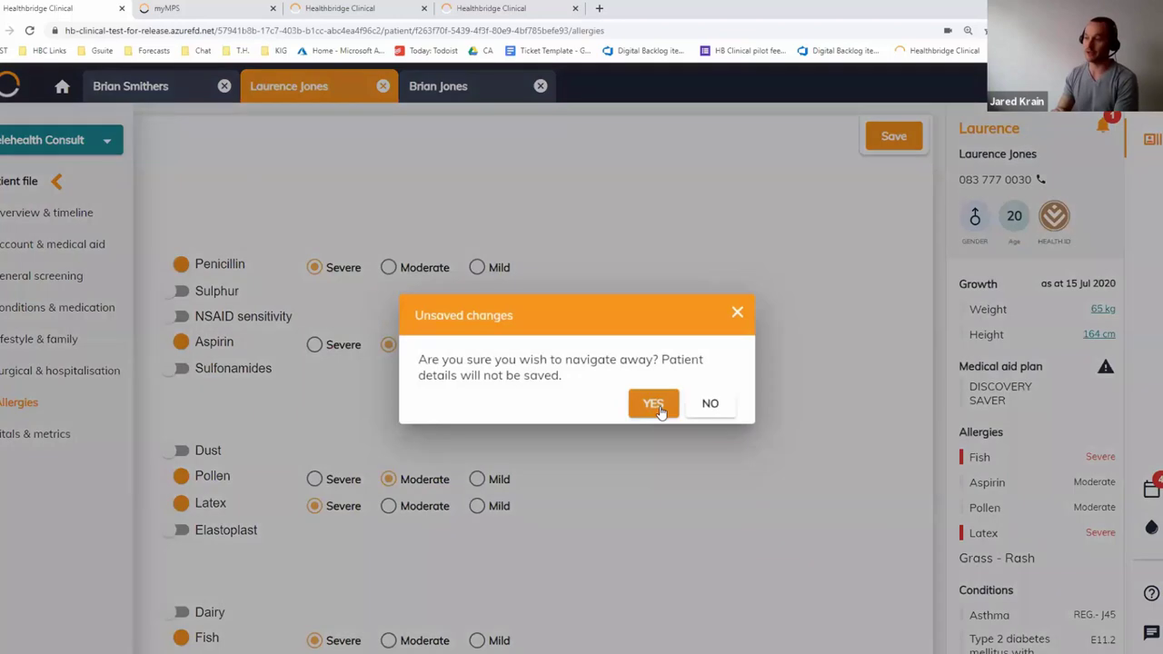
click(663, 404)
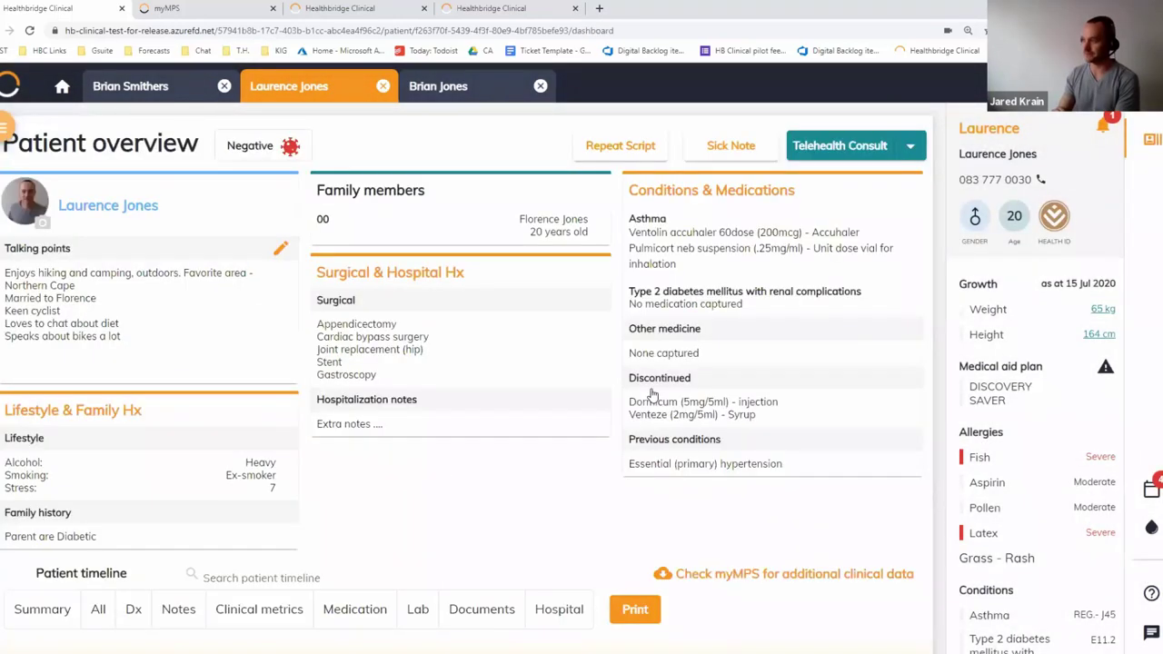
mouse_move(1006, 208)
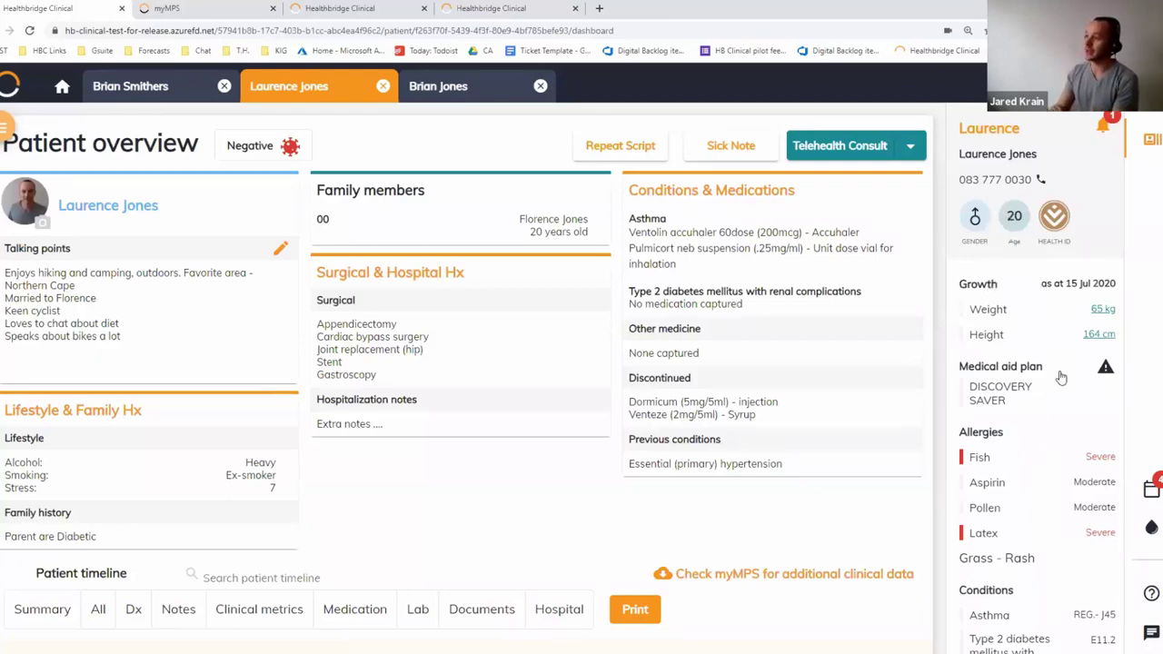
scroll(1058, 387, down, 3)
scroll(1049, 436, down, 3)
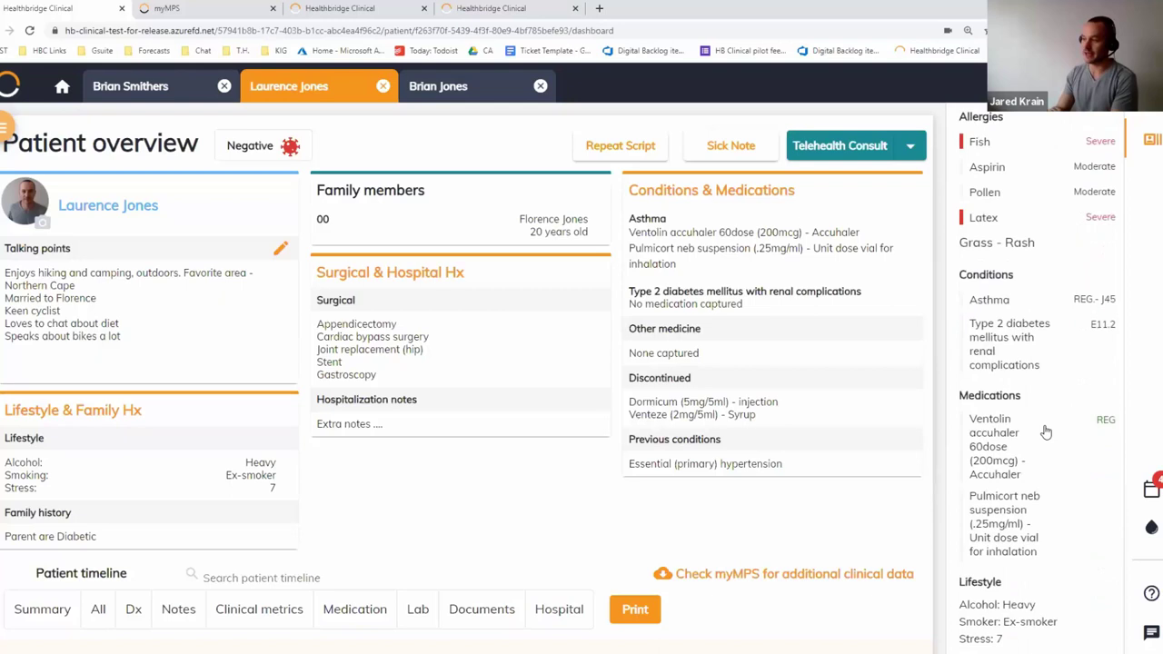
scroll(1047, 454, up, 4)
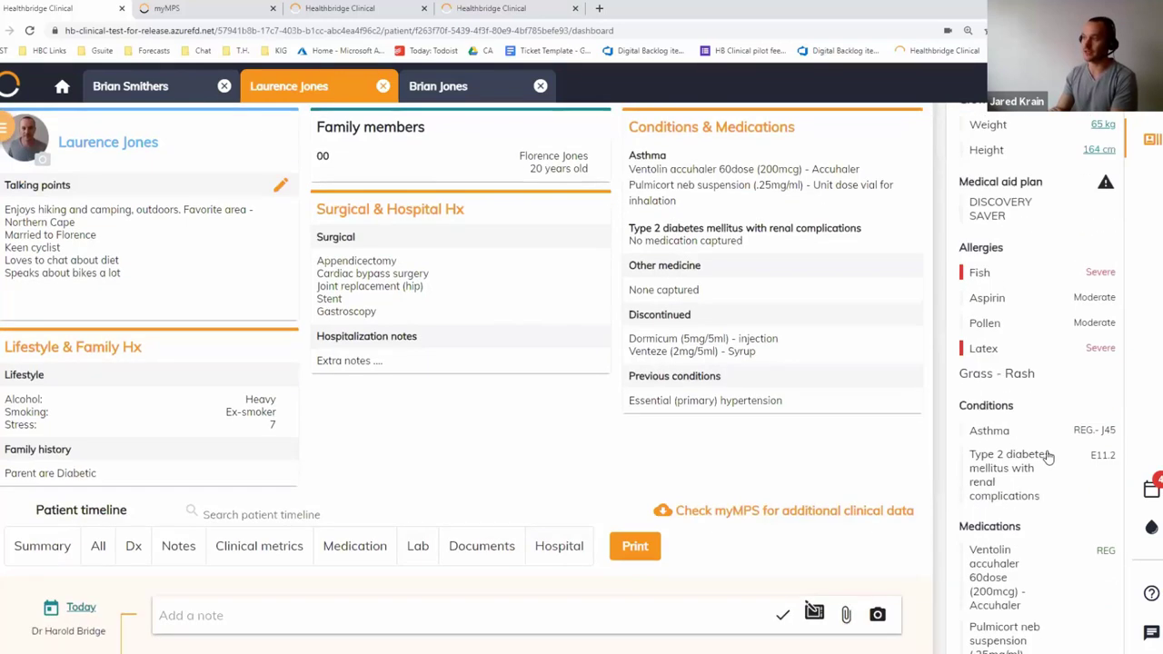
scroll(1036, 309, down, 2)
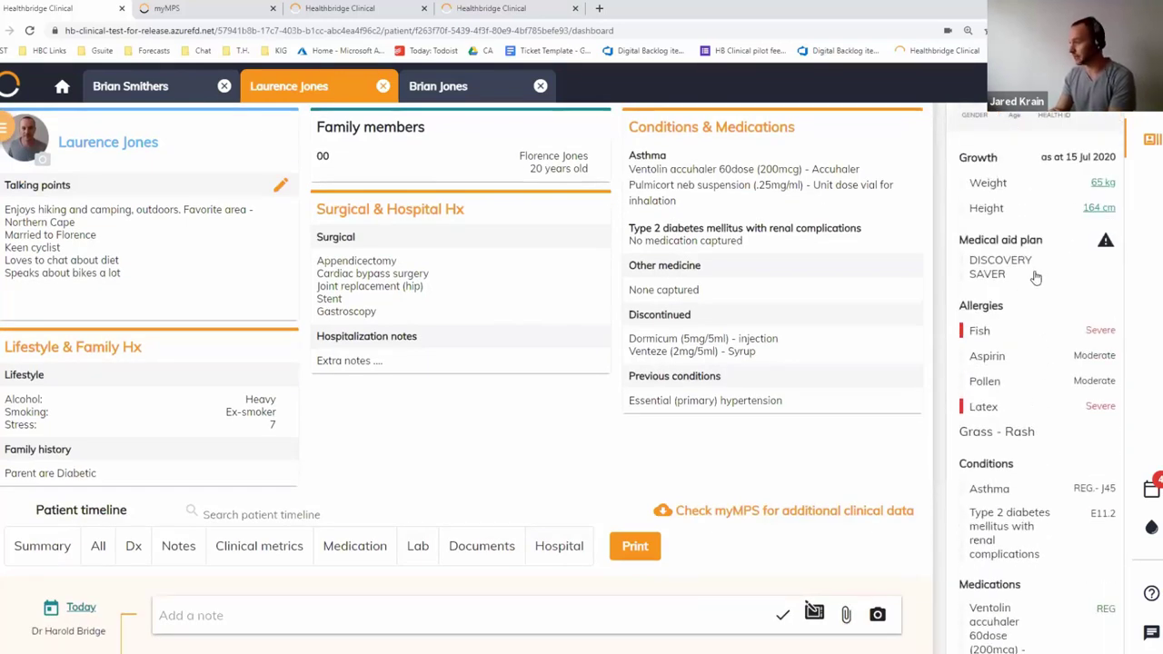
scroll(1069, 436, down, 1)
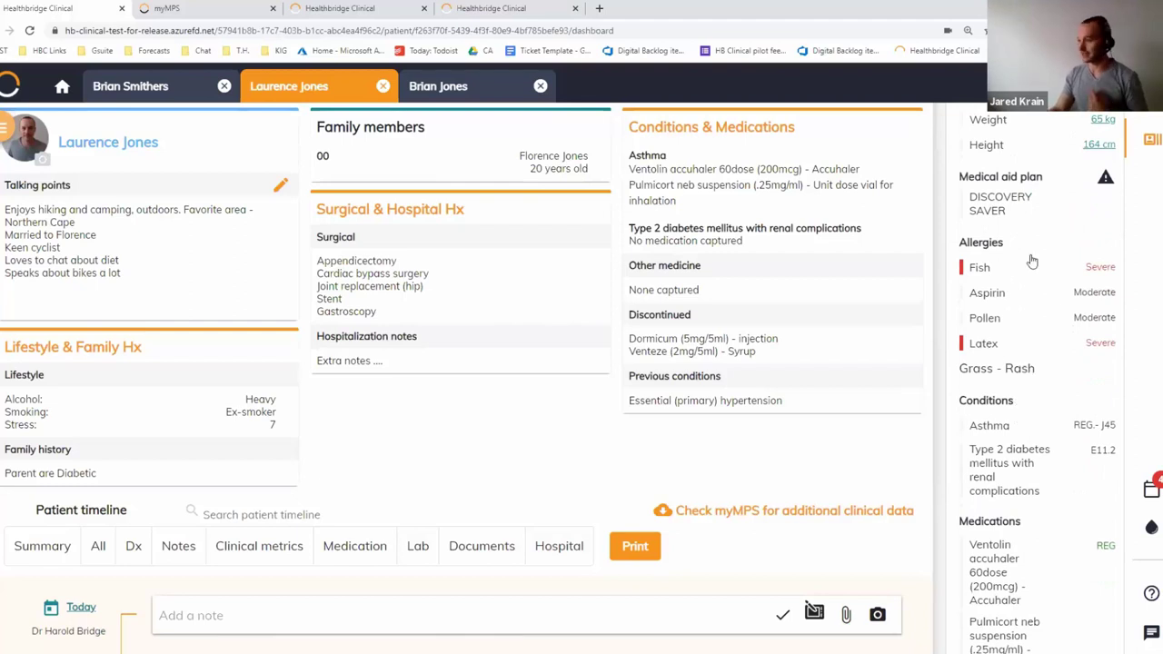
scroll(1081, 568, down, 1)
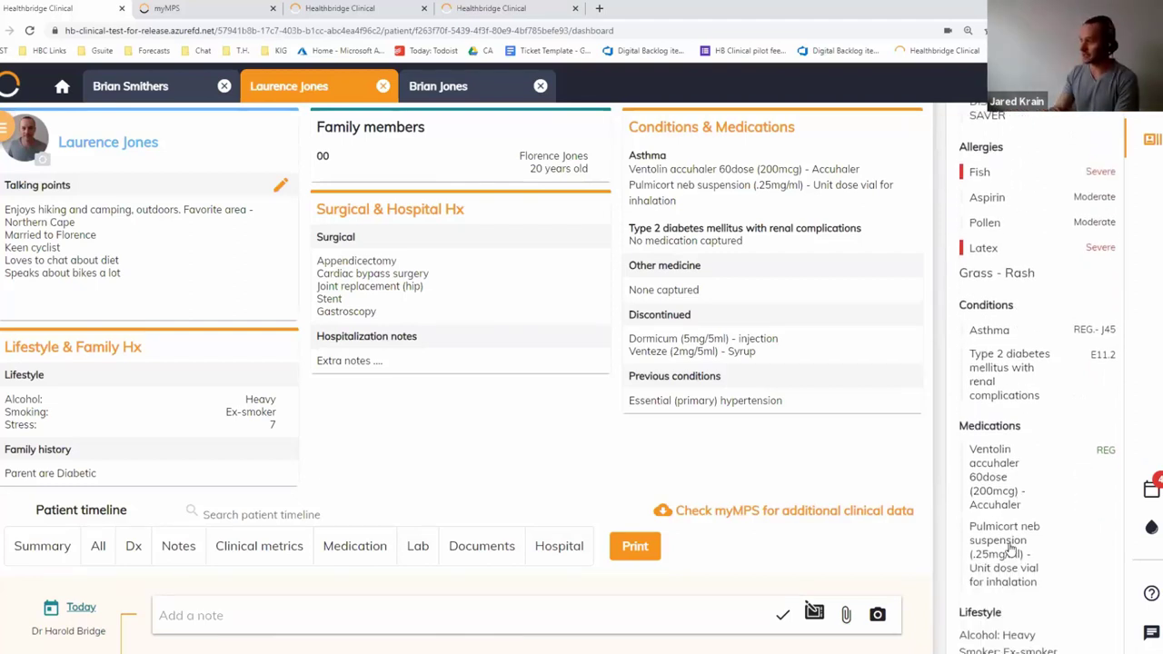
scroll(1010, 548, down, 1)
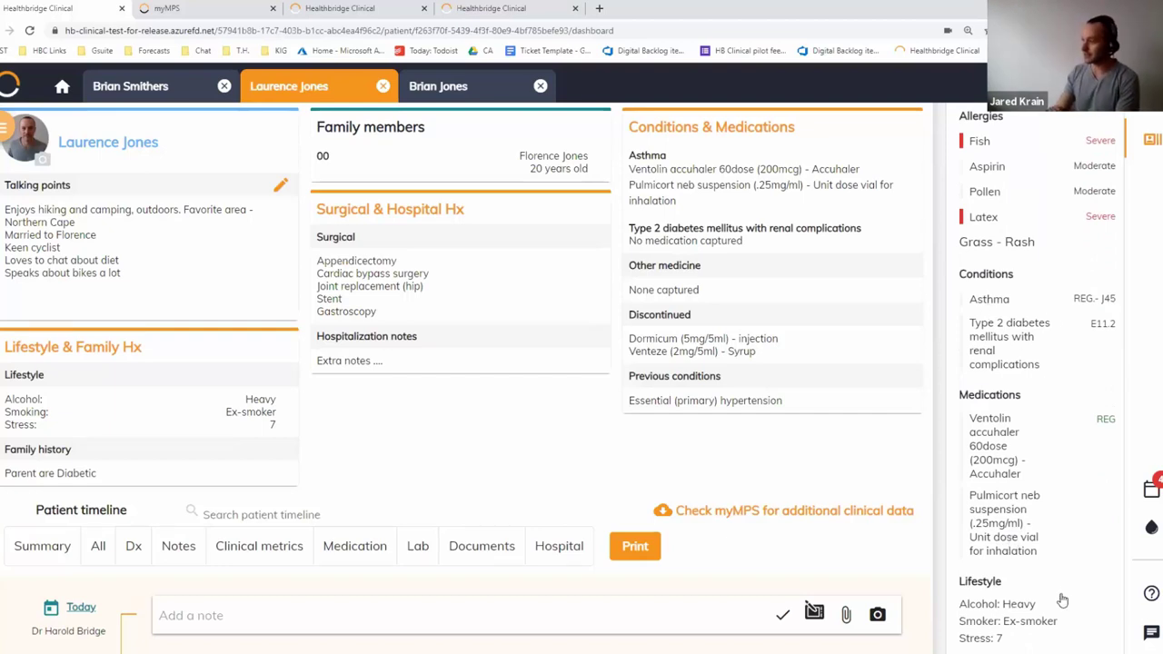
scroll(1054, 597, down, 1)
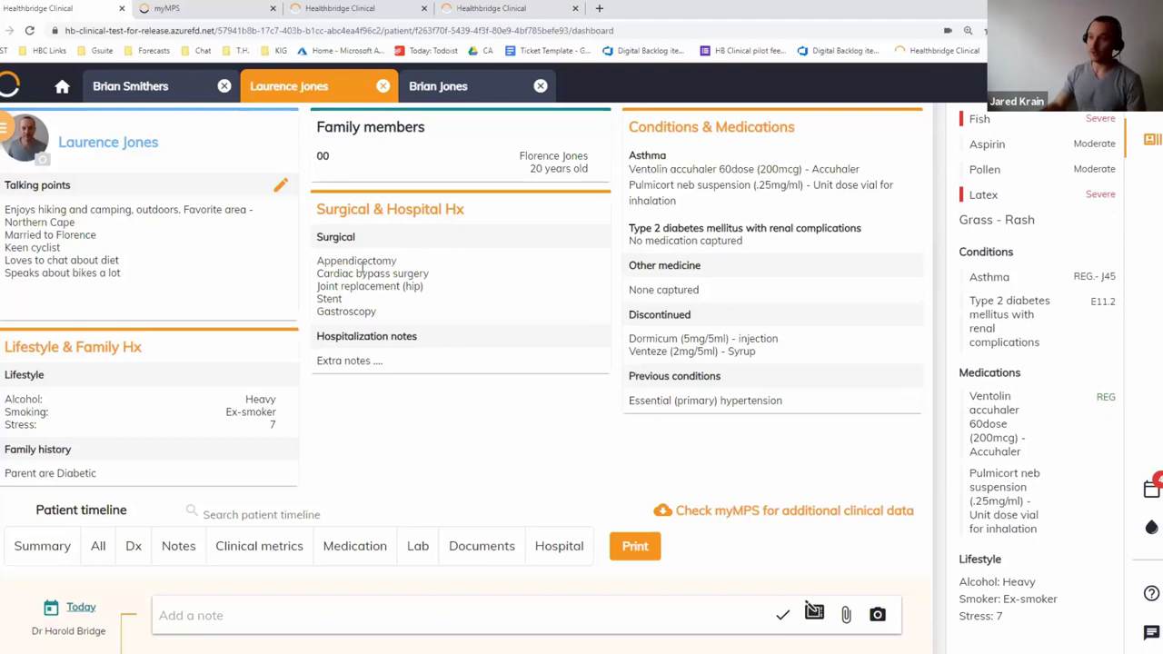
scroll(365, 272, up, 1)
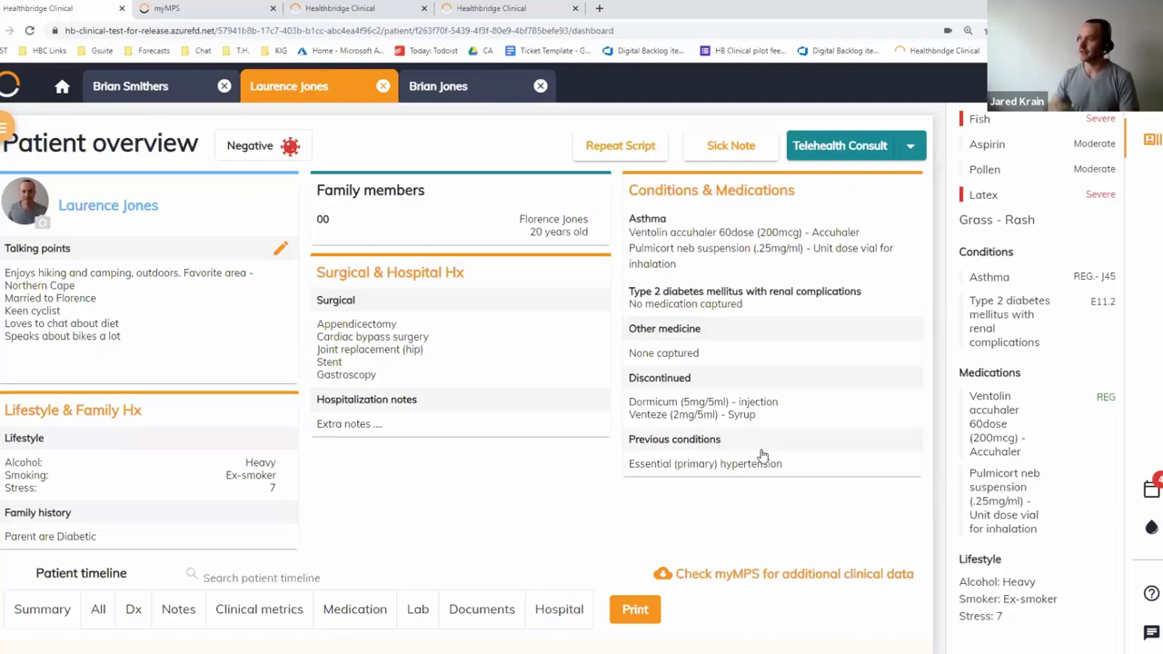
Search for another patient by name and open her Growth charts & metrics
key(slash)
text(edno)
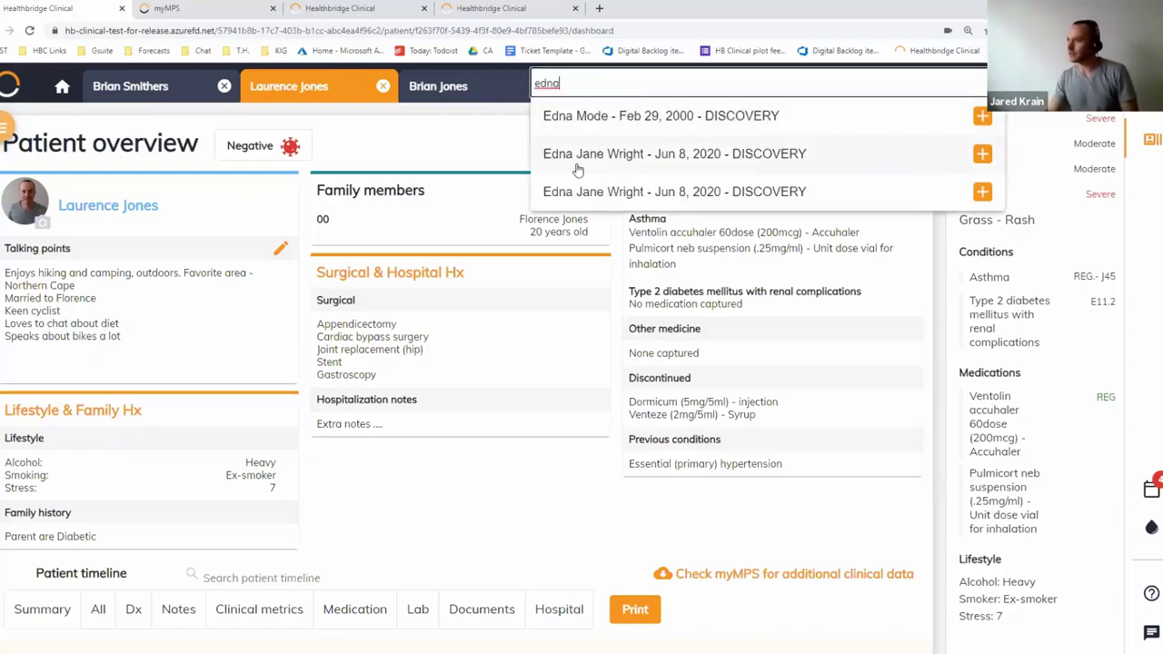
click(576, 168)
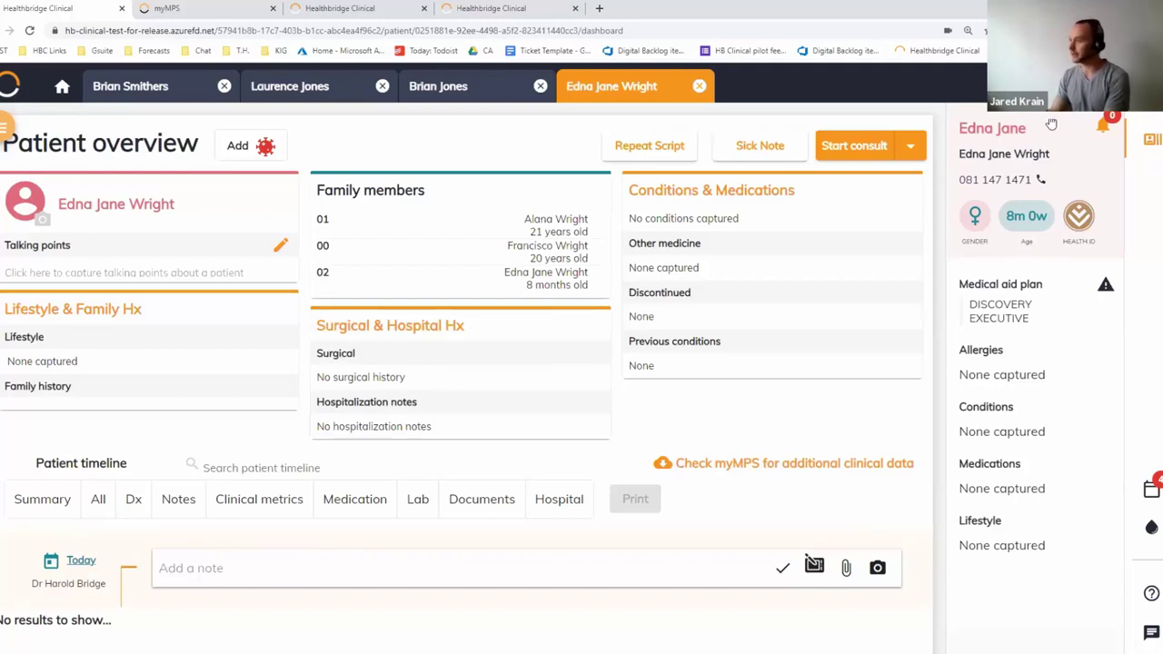
click(9, 136)
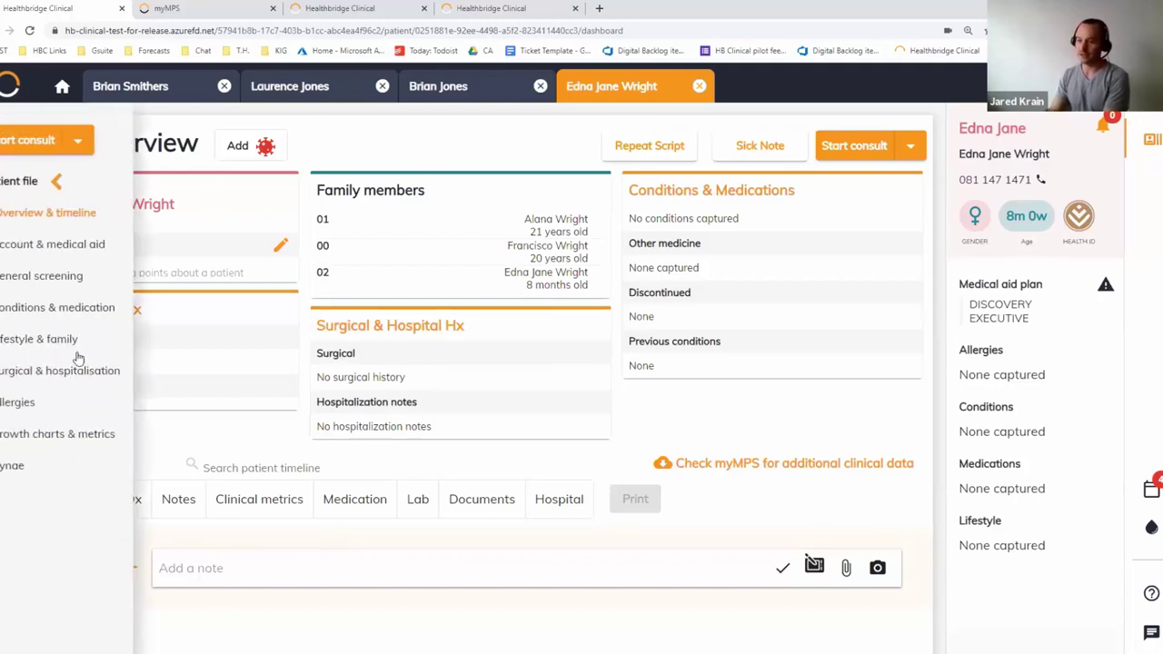
click(62, 434)
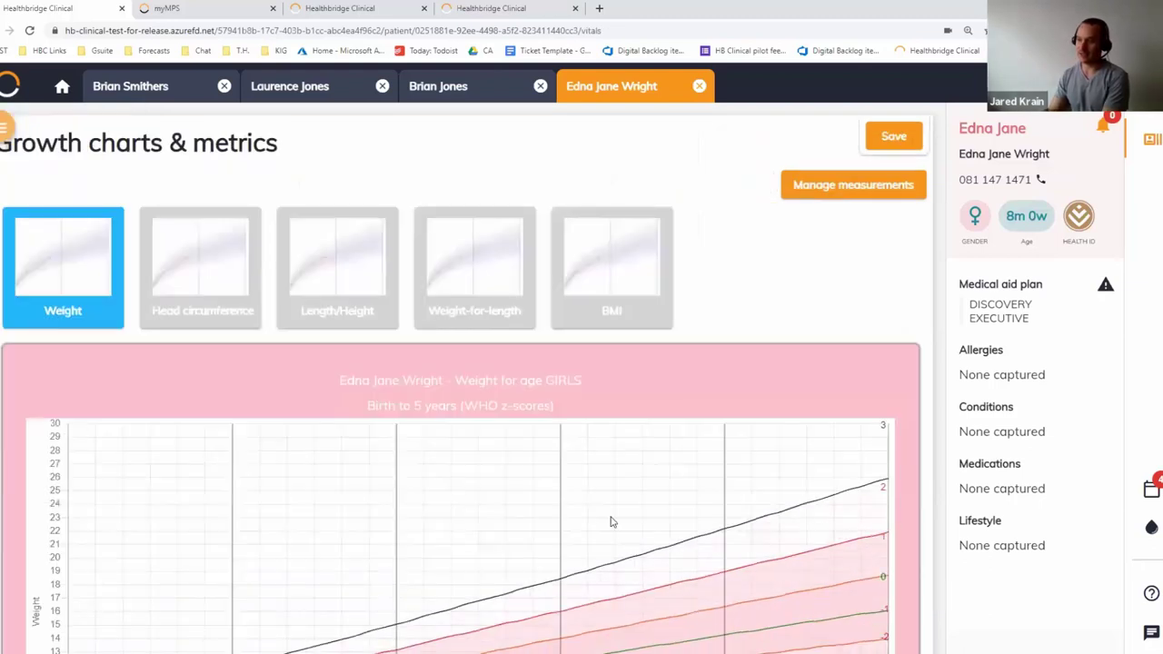
scroll(604, 526, down, 1)
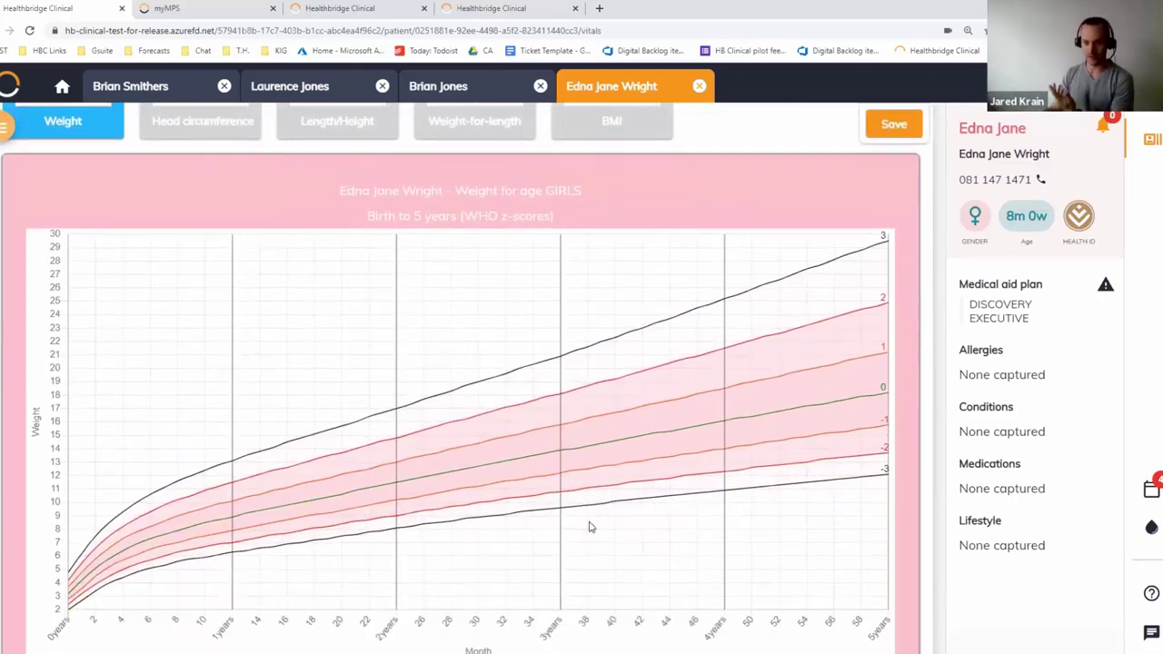
scroll(590, 526, up, 2)
key(ctrl+k)
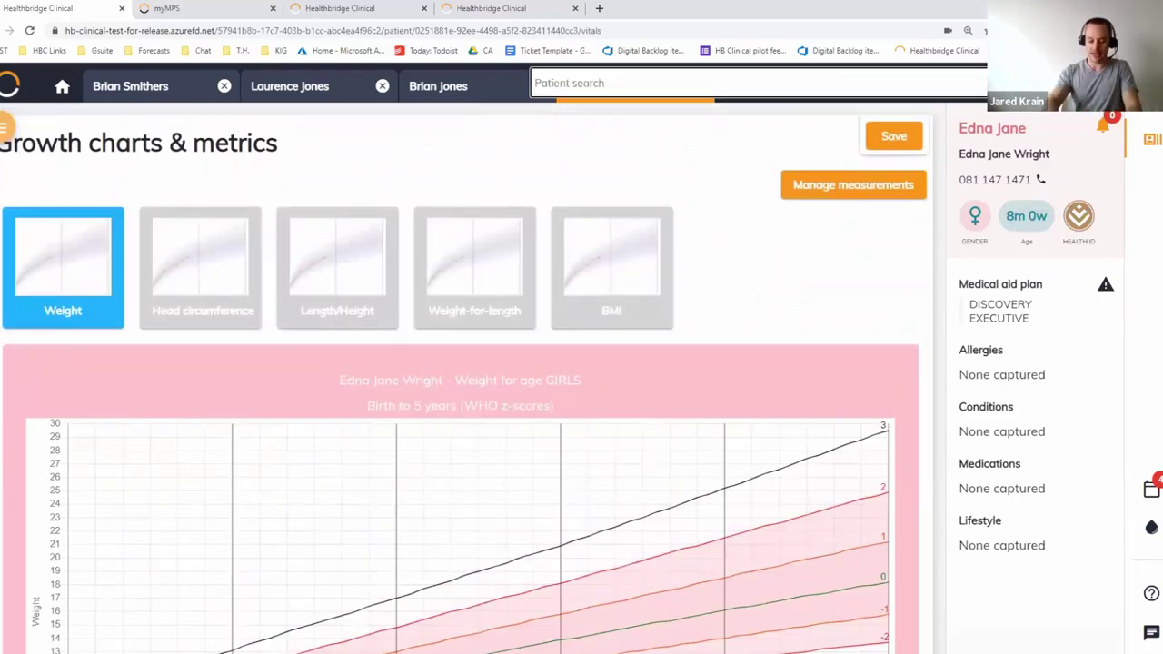
Open the 36-year-old patient's record, review her Gynae history, then switch to the infant's tab
text(jane)
click(758, 119)
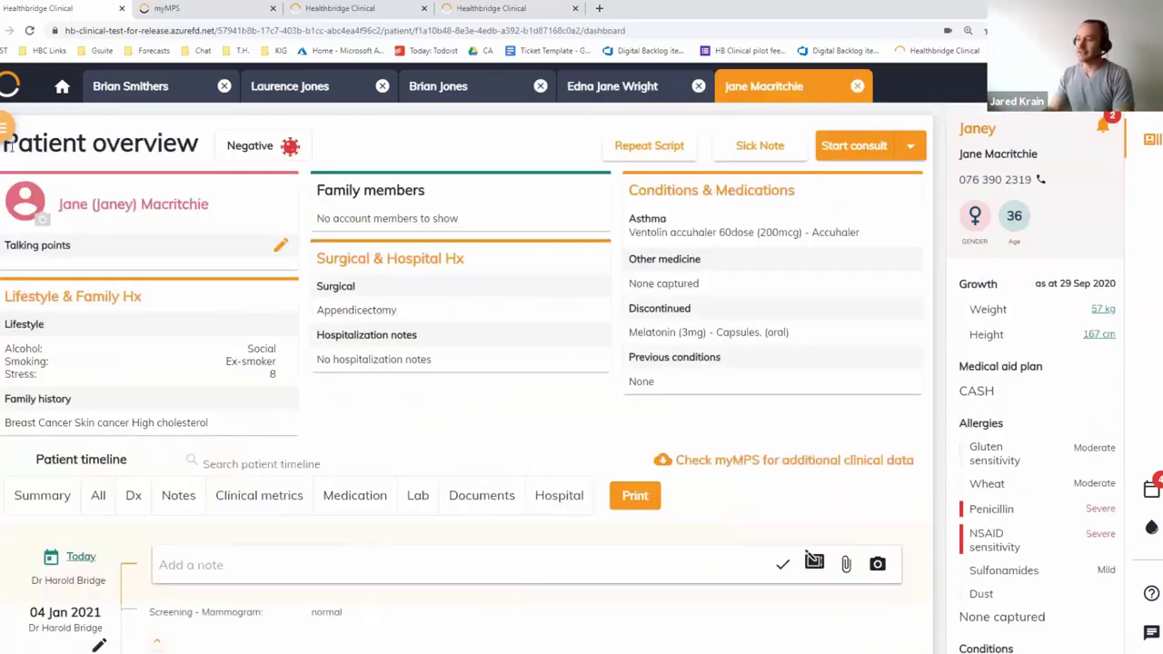
mouse_move(5, 147)
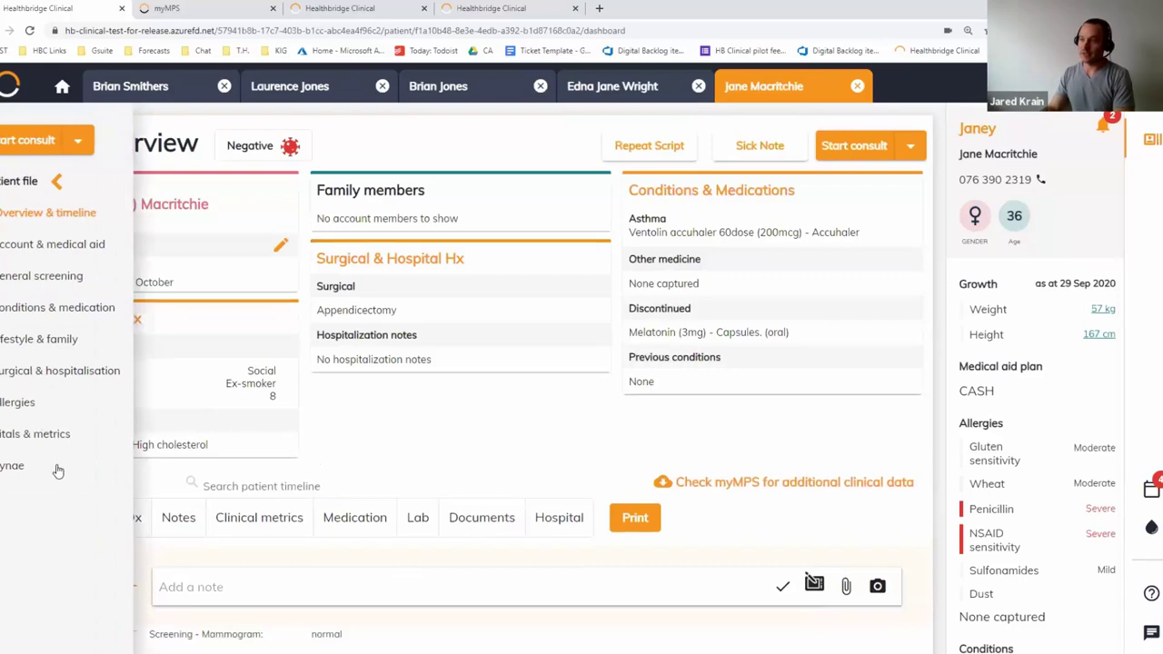
click(55, 463)
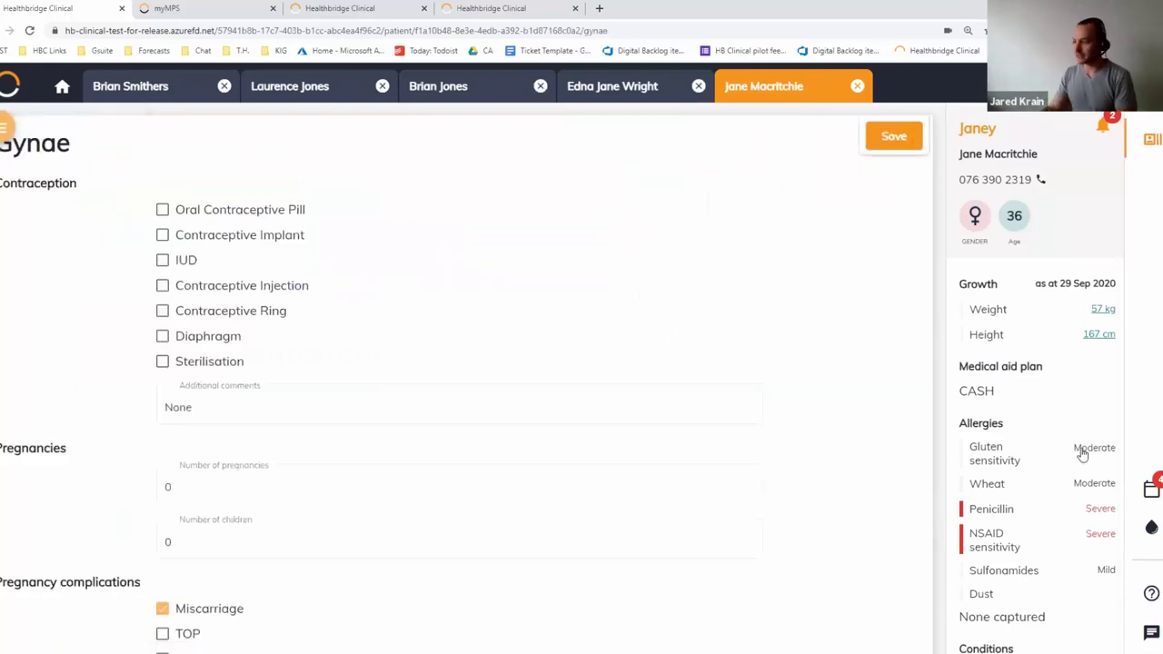
scroll(1084, 449, down, 5)
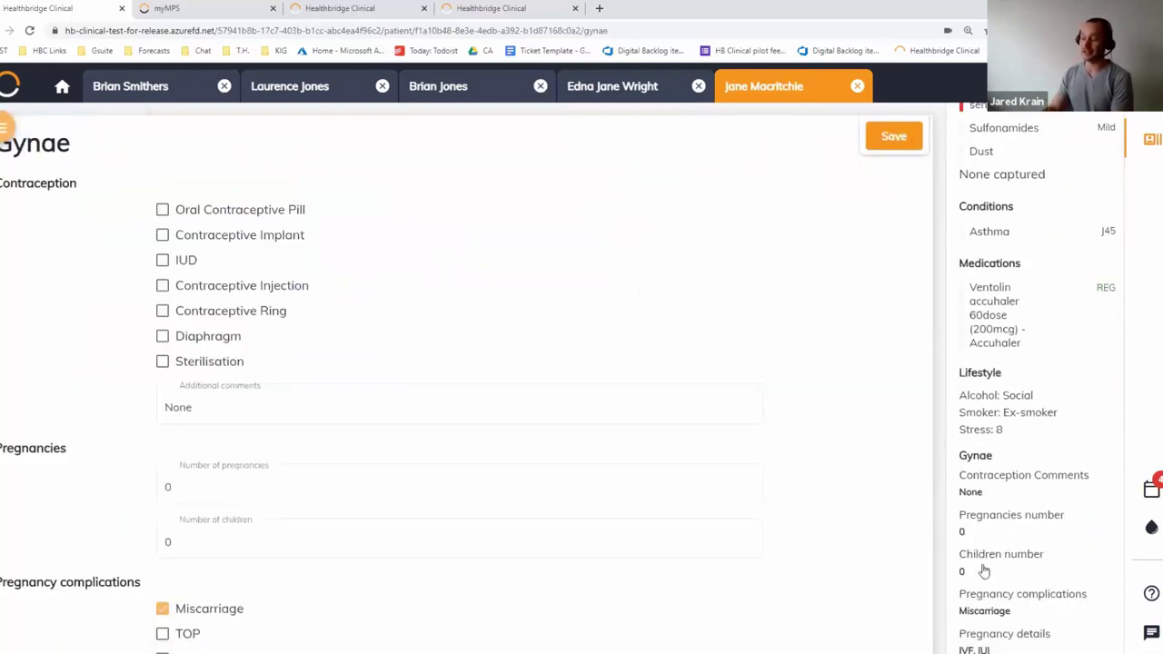
scroll(1007, 477, down, 1)
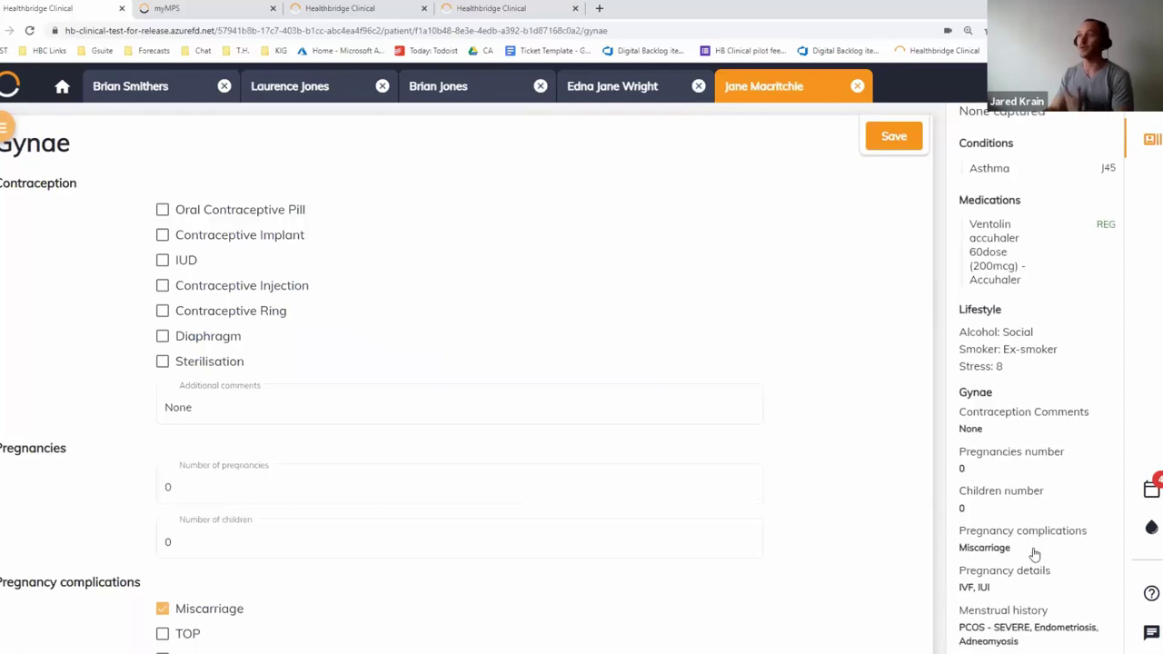
scroll(1050, 615, up, 6)
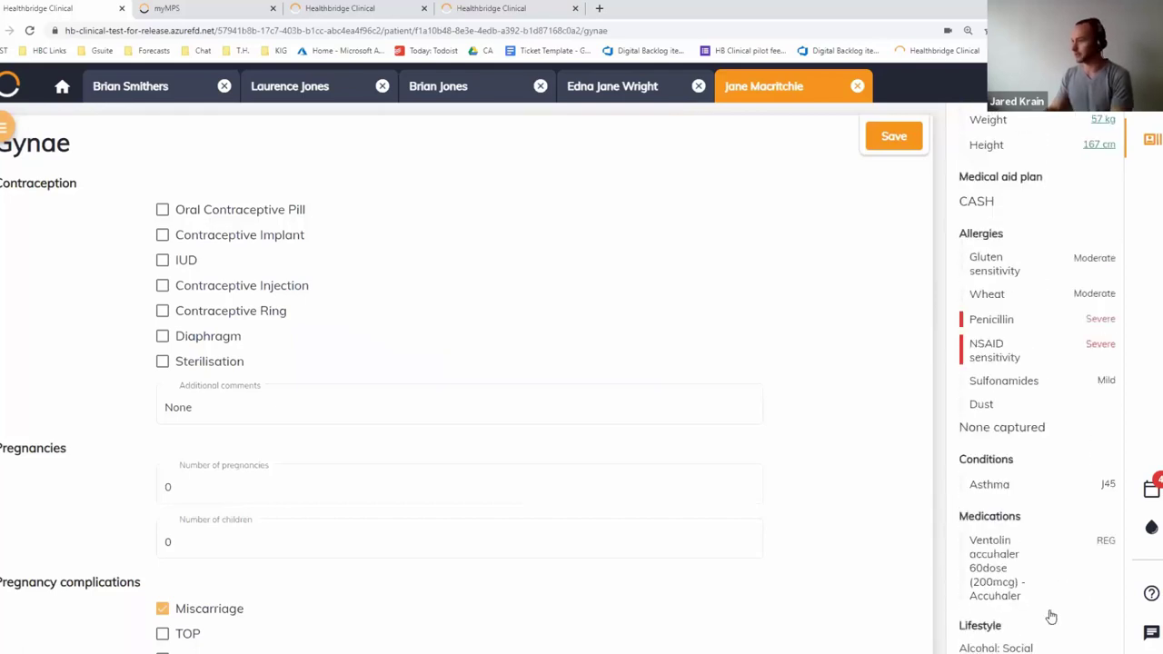
click(608, 86)
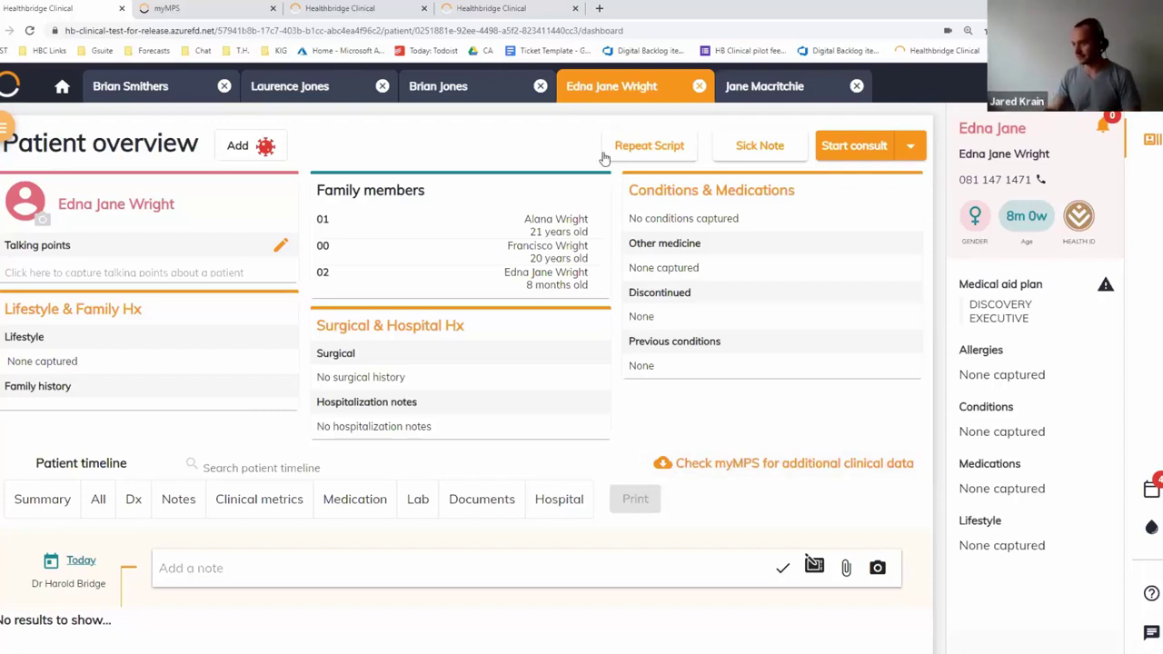
Start the infant's consult and enter symptom notes 'P/CO Sore throat, tired,'
click(853, 148)
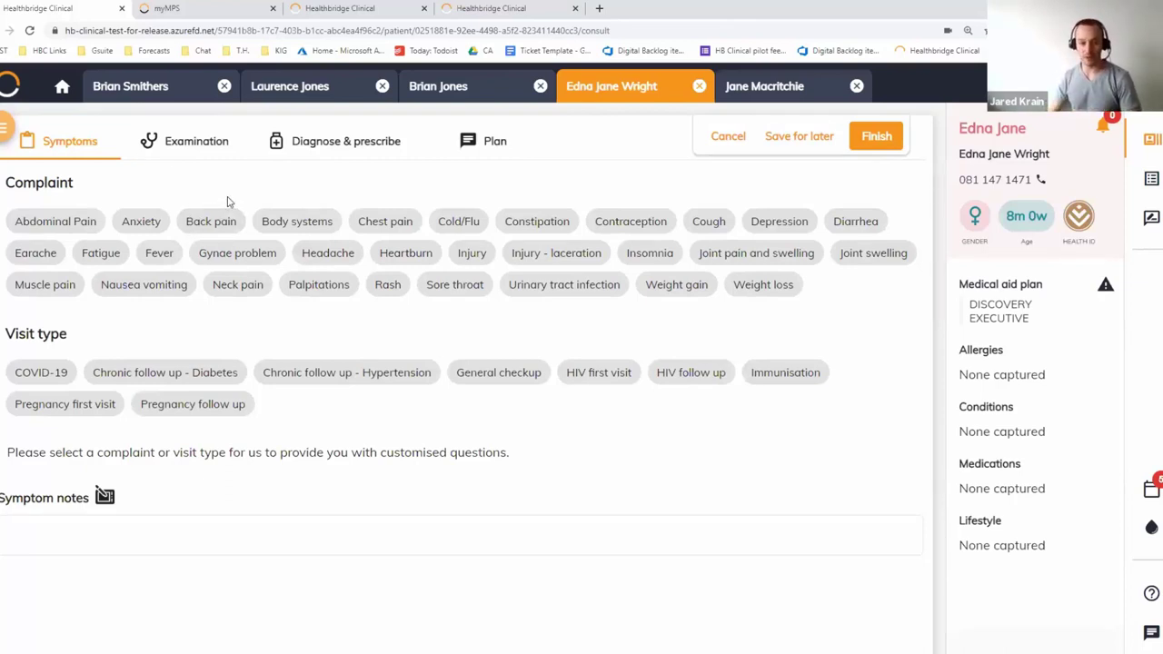
click(106, 532)
text(P/CO Sore throat, tired,)
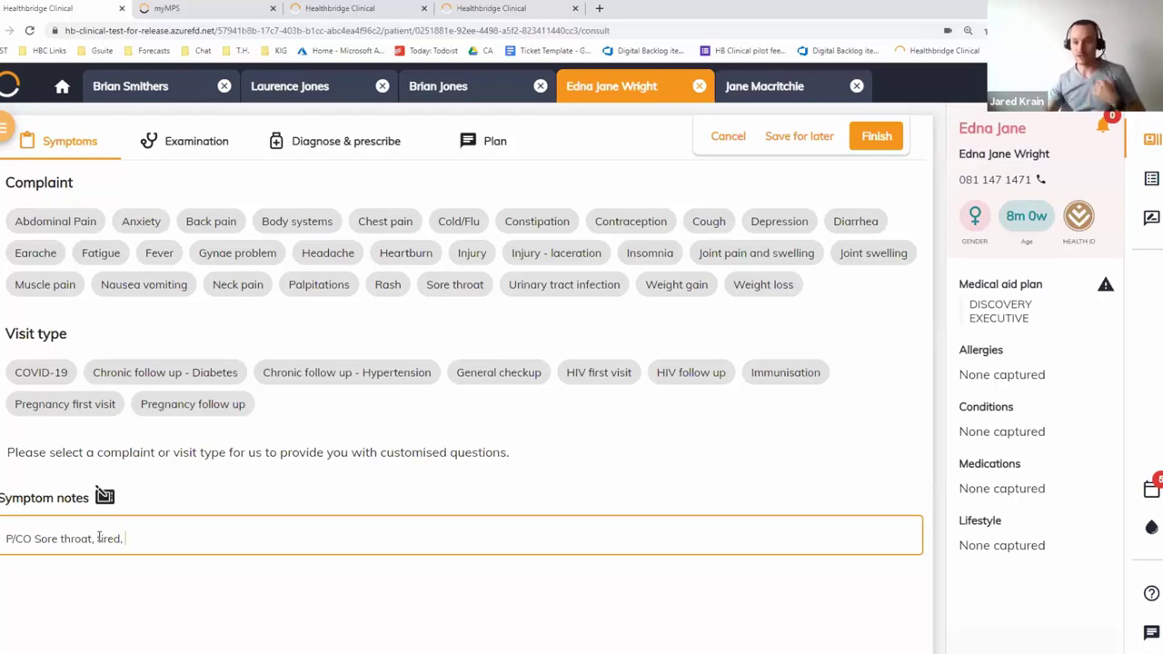
key(Return)
key(Return)
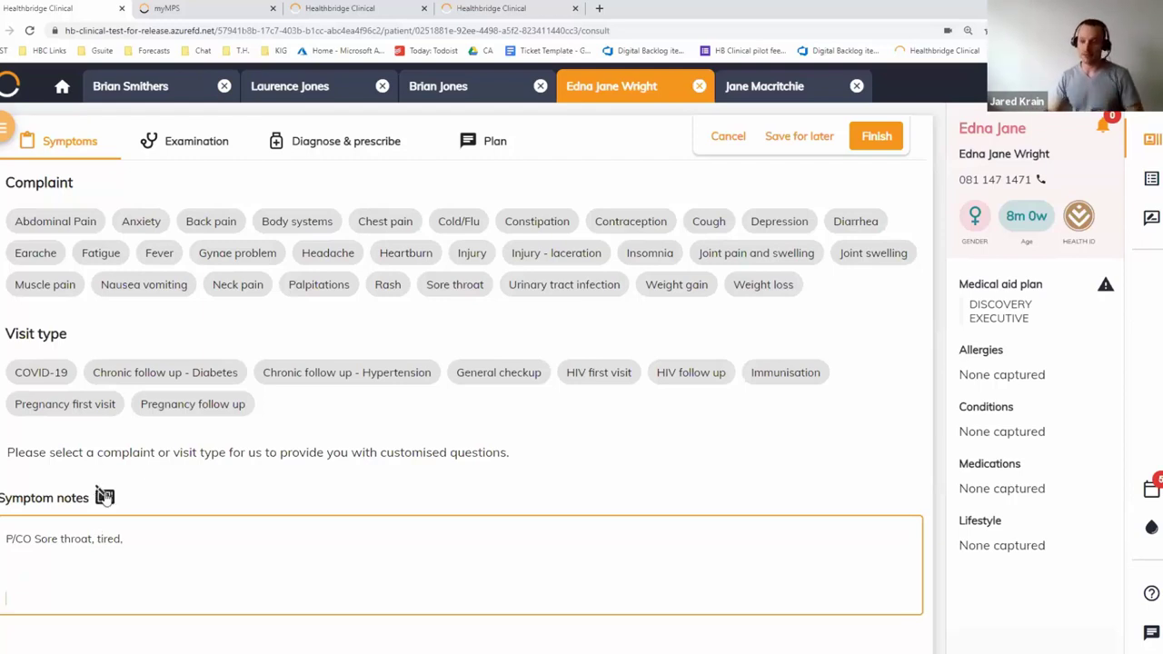
click(104, 497)
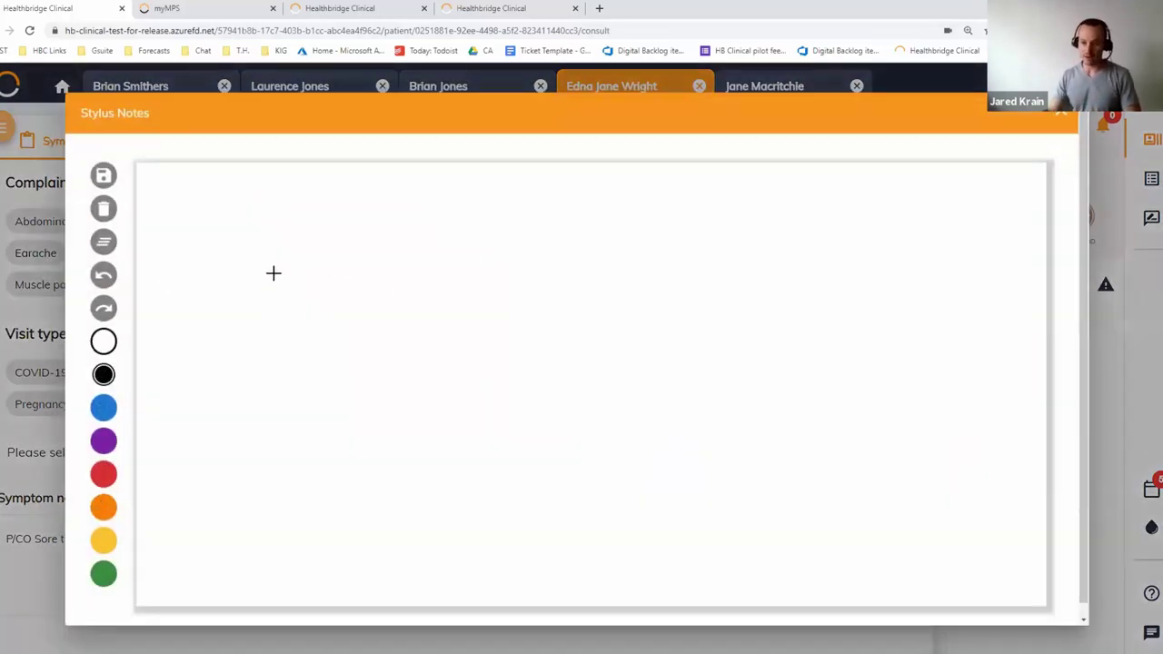
mouse_move(258, 258)
mouse_down()
mouse_move(221, 267)
mouse_move(224, 289)
mouse_up()
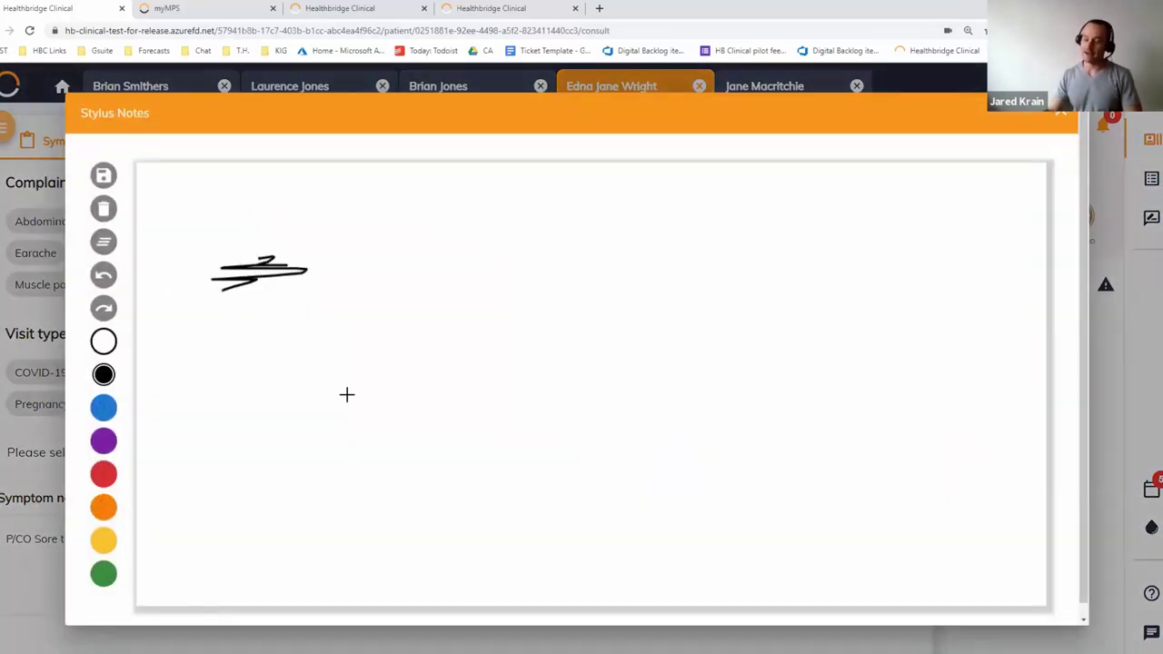
click(103, 410)
drag(329, 322, 279, 323)
click(1060, 113)
click(626, 393)
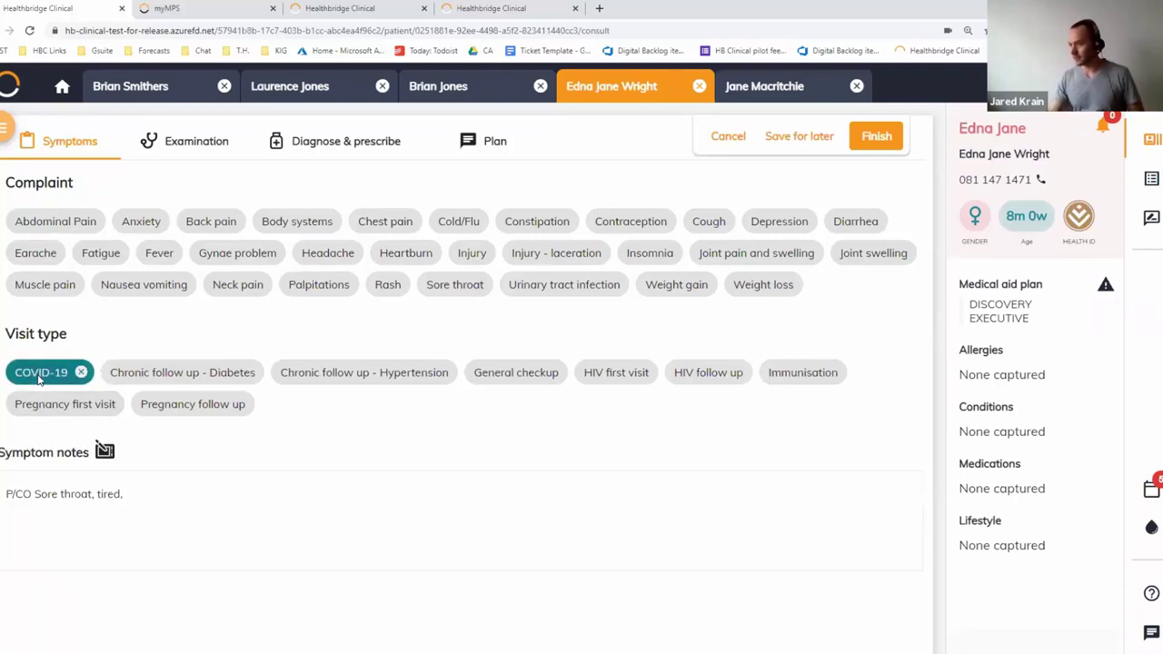
Mark the visit as COVID-19 with fever, cough, sore throat and breathlessness 'Started this AM'
click(38, 379)
scroll(287, 462, down, 4)
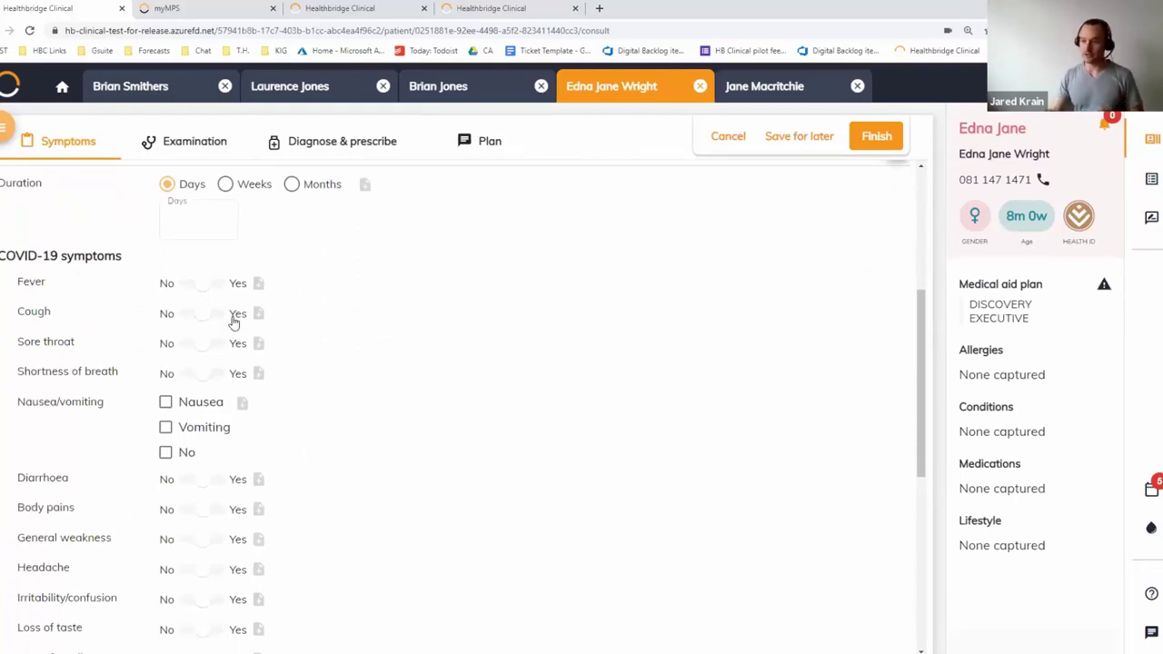
click(240, 287)
click(238, 312)
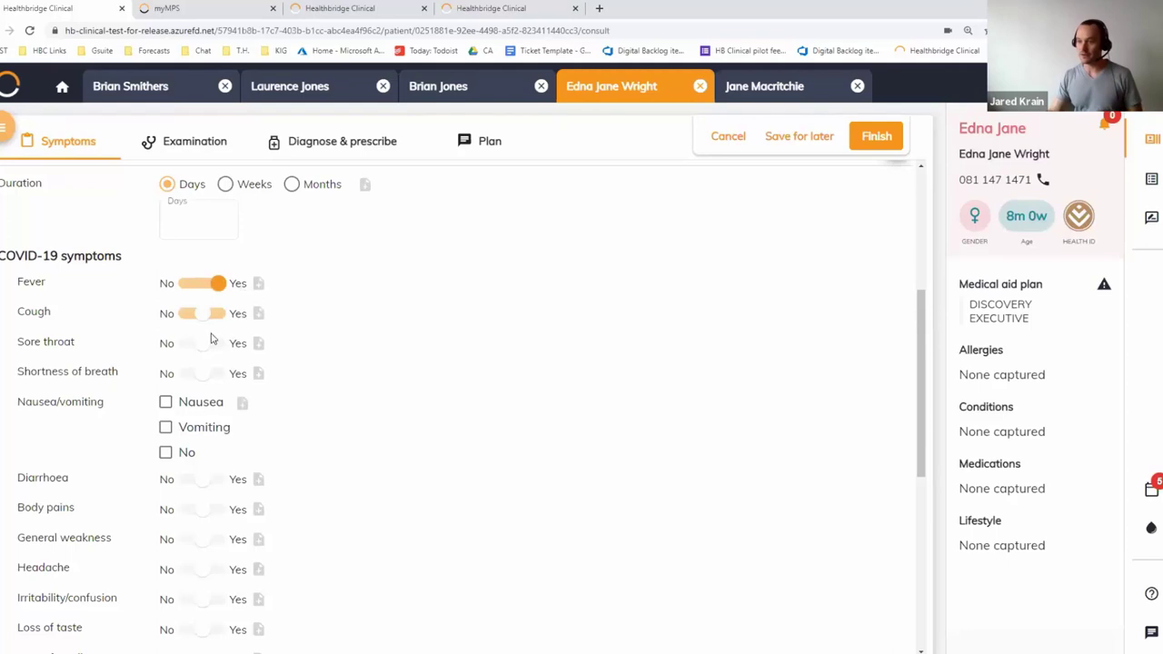
click(184, 345)
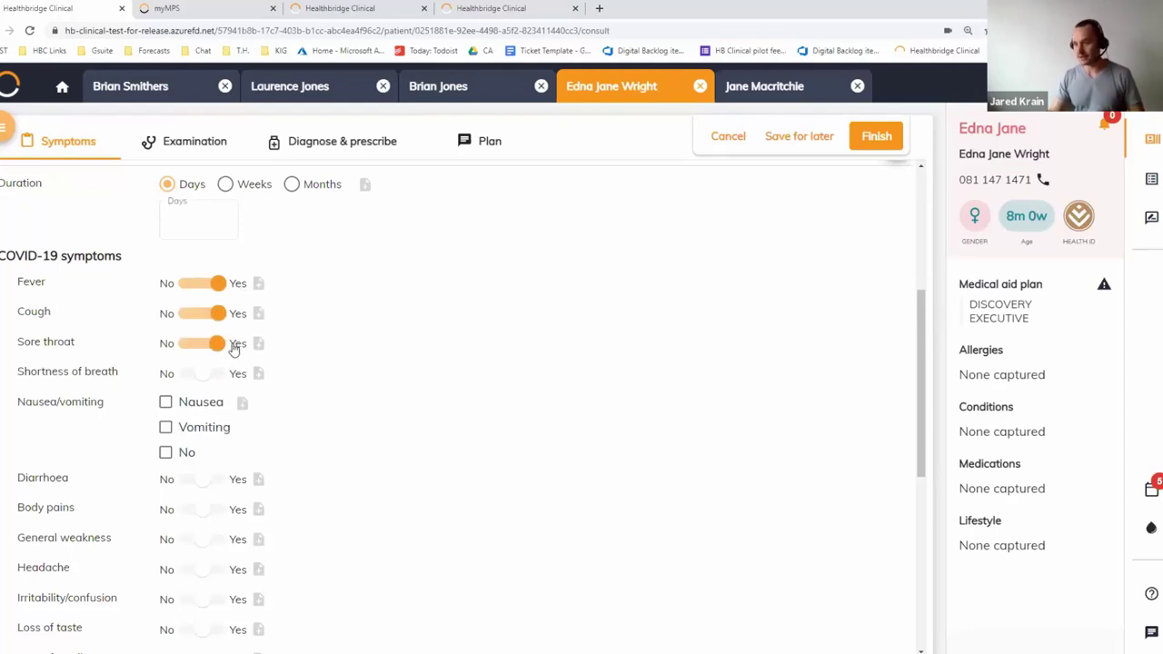
click(242, 376)
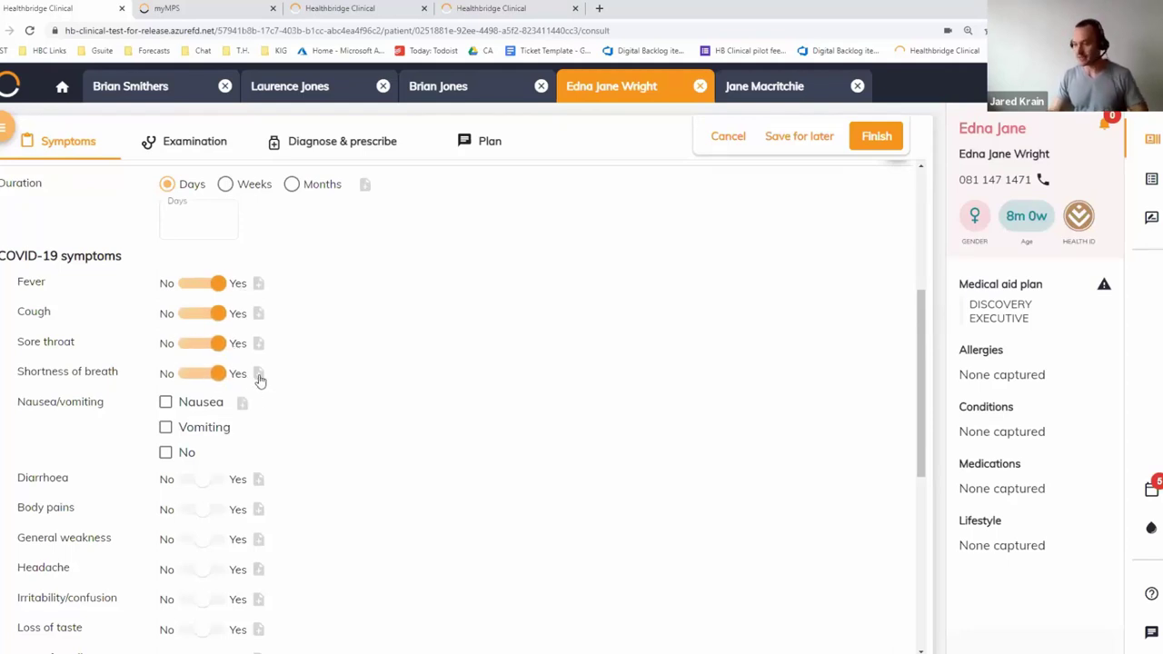
click(259, 376)
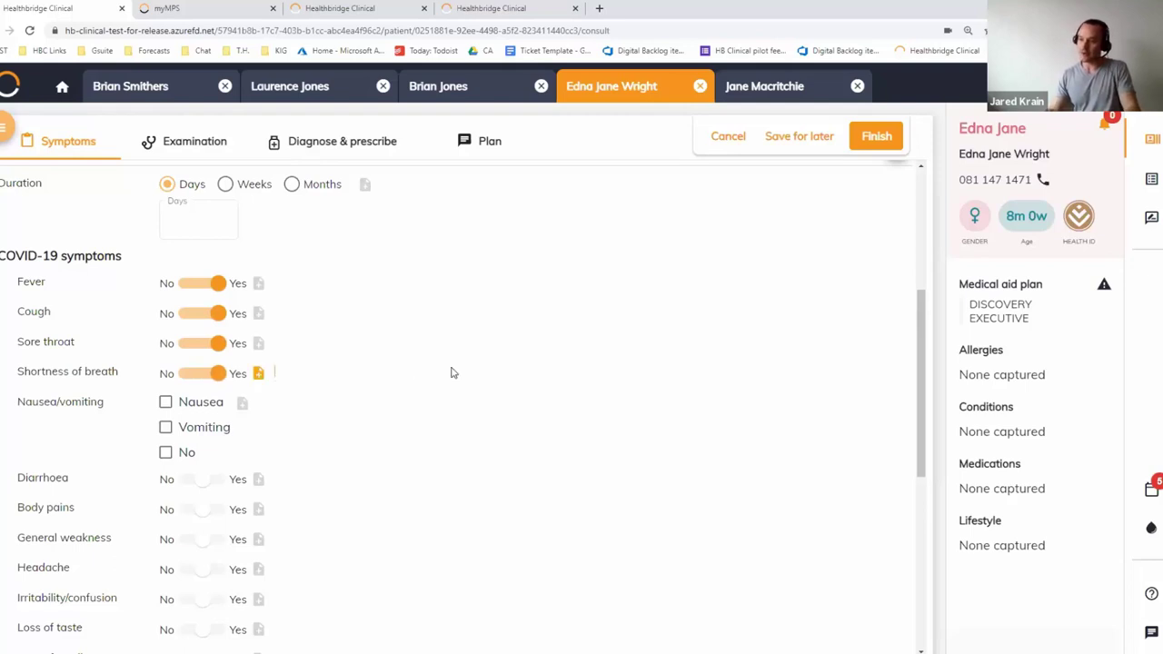
text(Started this a)
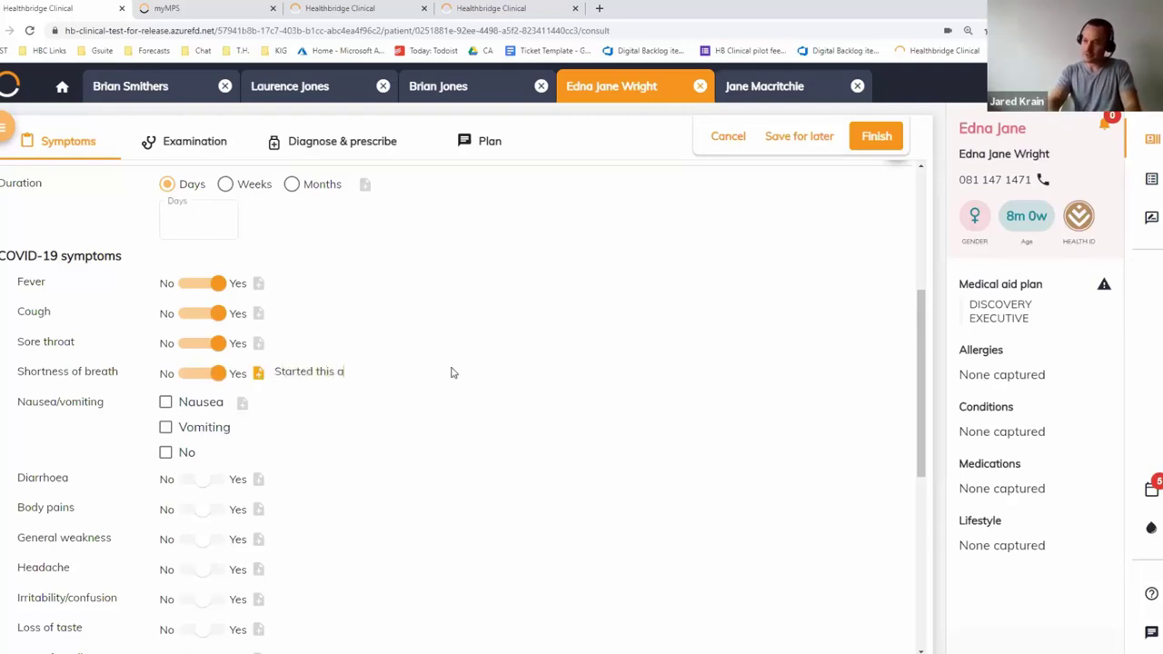
key(BackSpace)
text(AM)
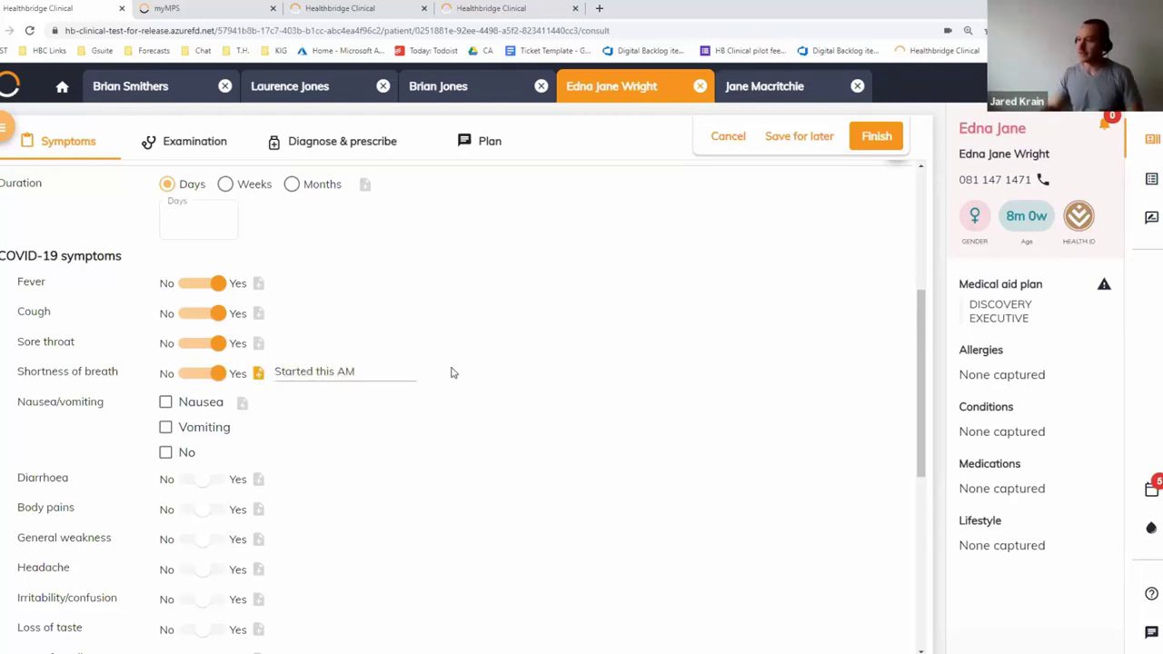
Show the Consultation Summary and record nausea, lost taste and smell, and no chest pain
click(1151, 179)
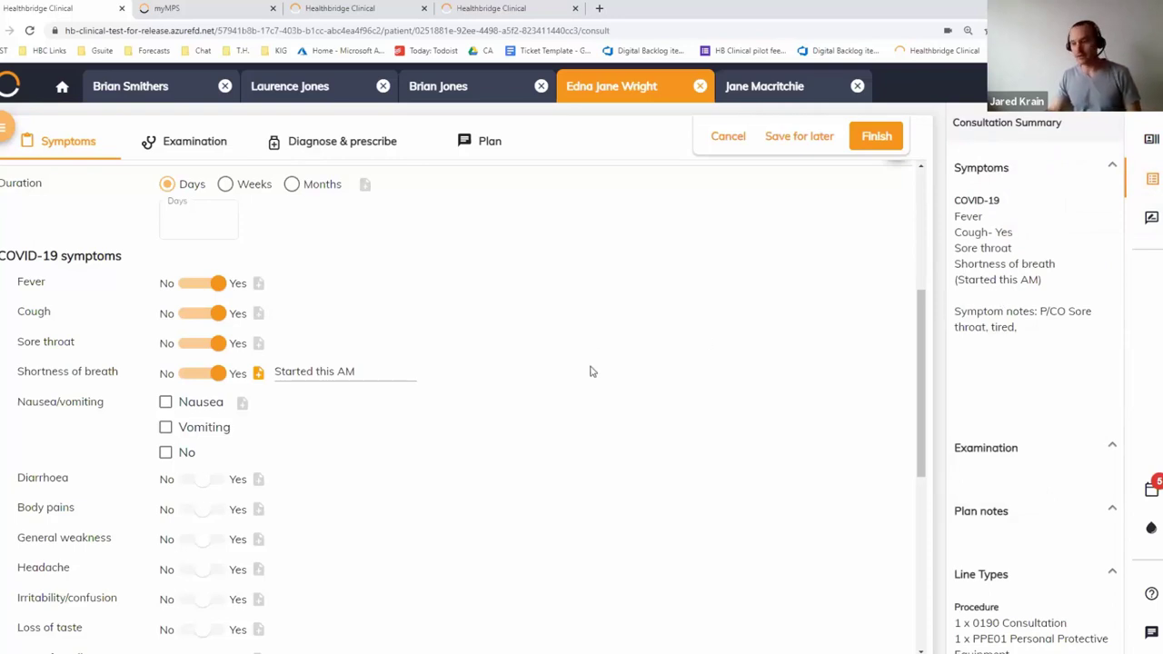
scroll(382, 354, down, 1)
click(182, 278)
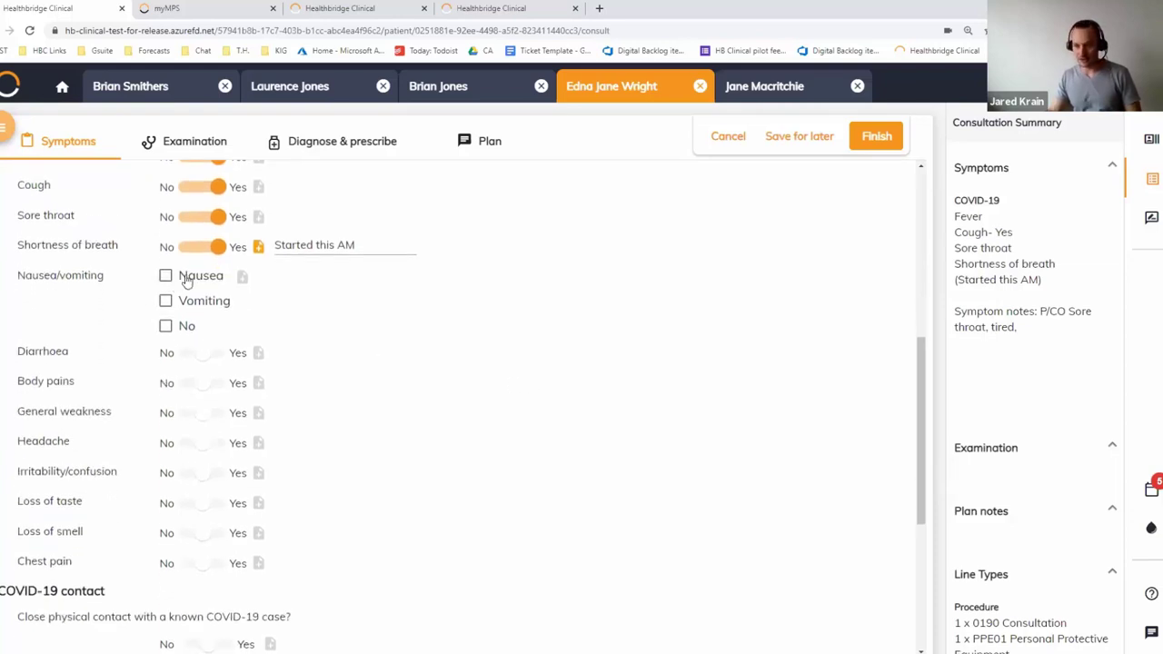
click(187, 565)
click(240, 534)
click(233, 504)
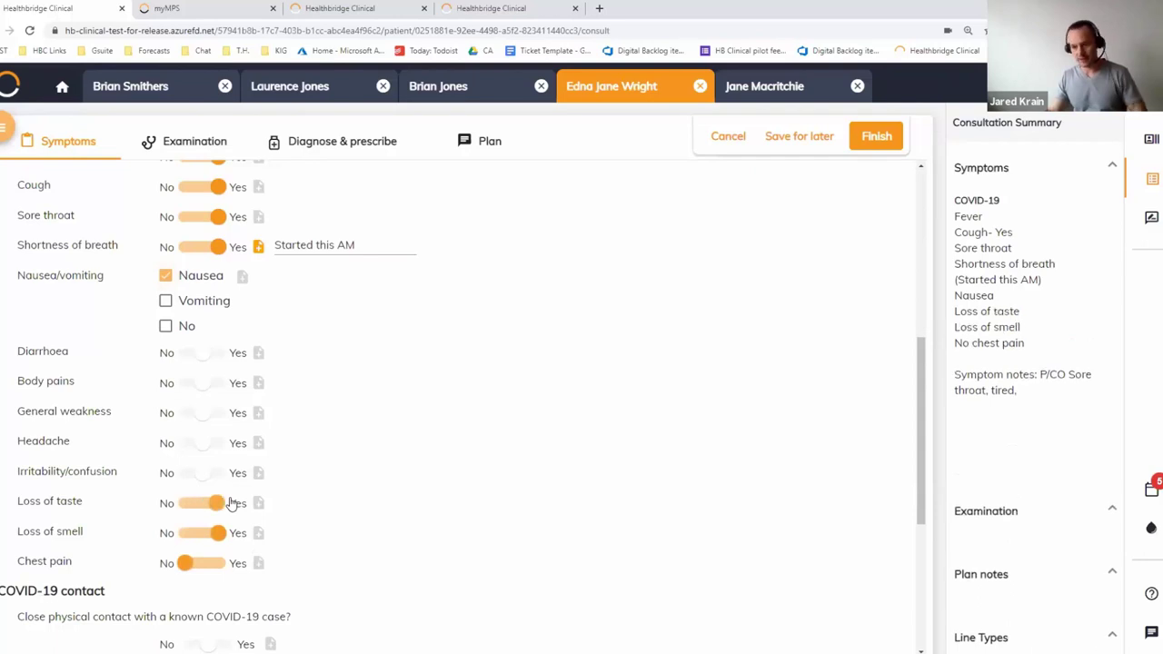
scroll(233, 504, down, 3)
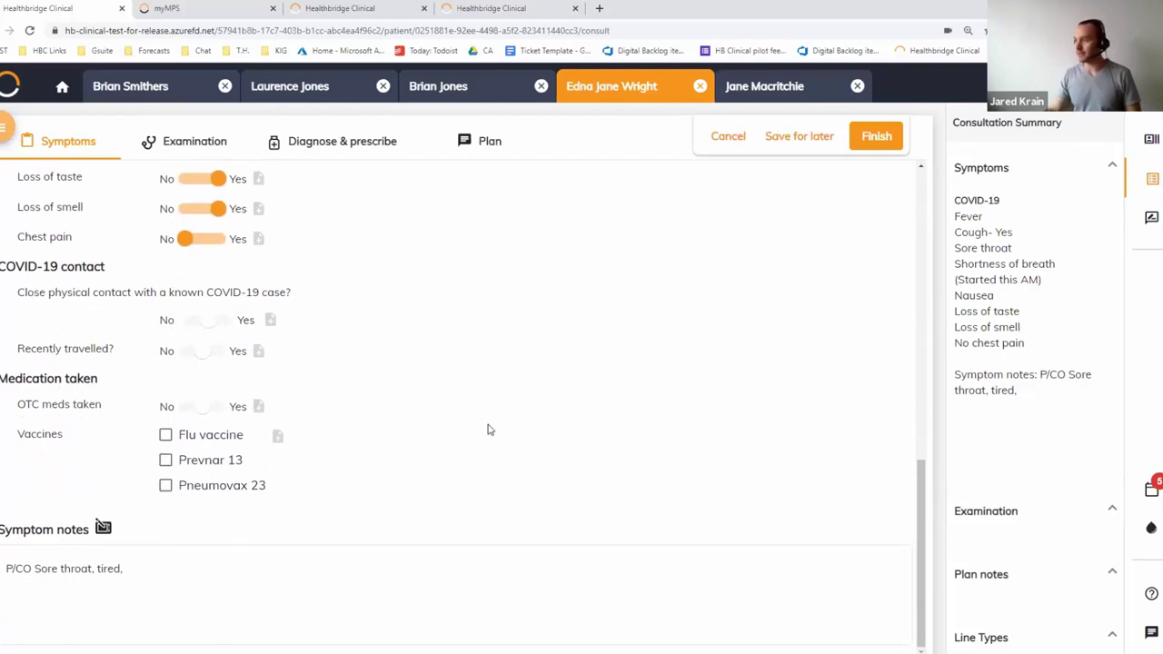
click(189, 144)
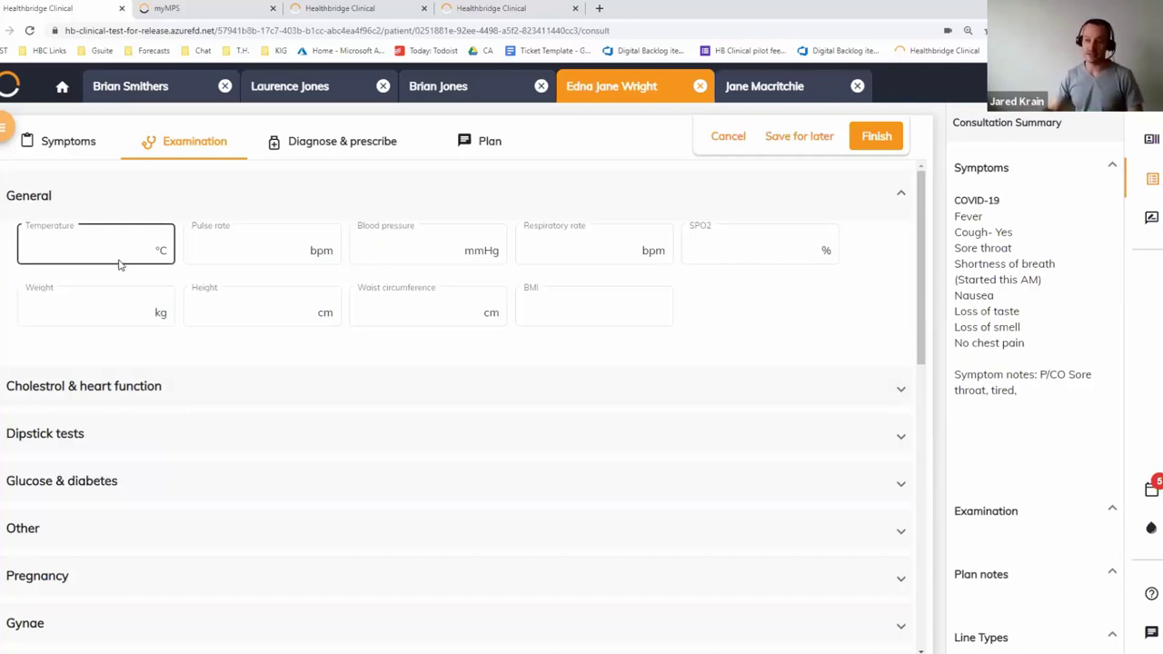
Record a temperature of 38 °C and blood pressure of 120/80, then collapse Dipstick tests
click(91, 260)
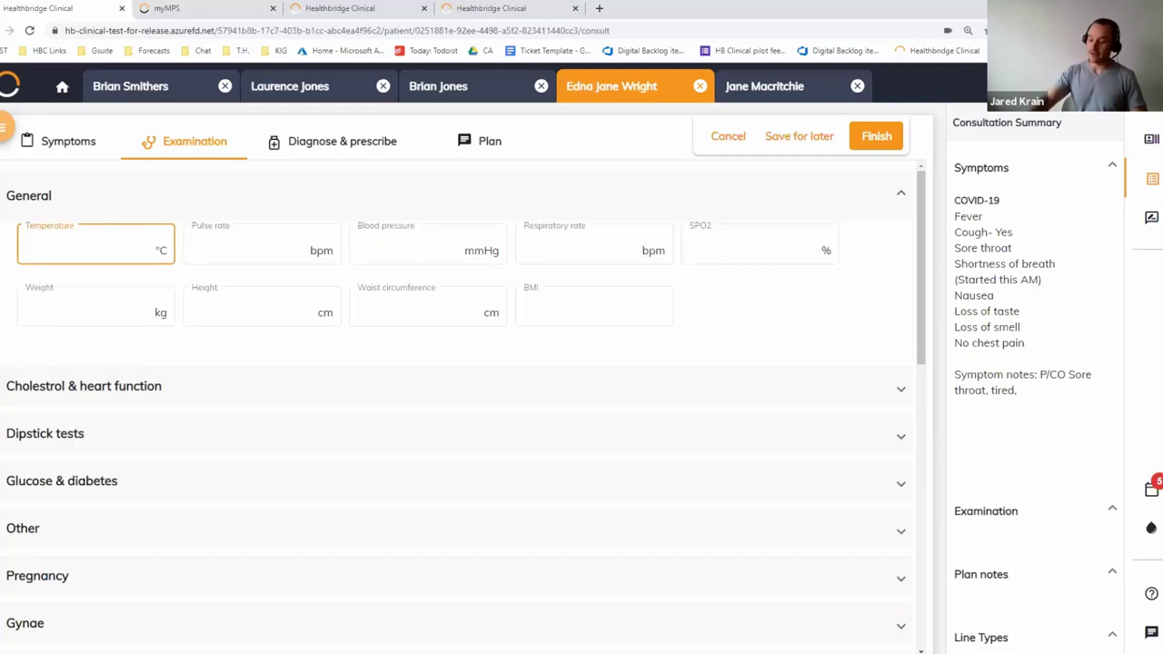
text(38)
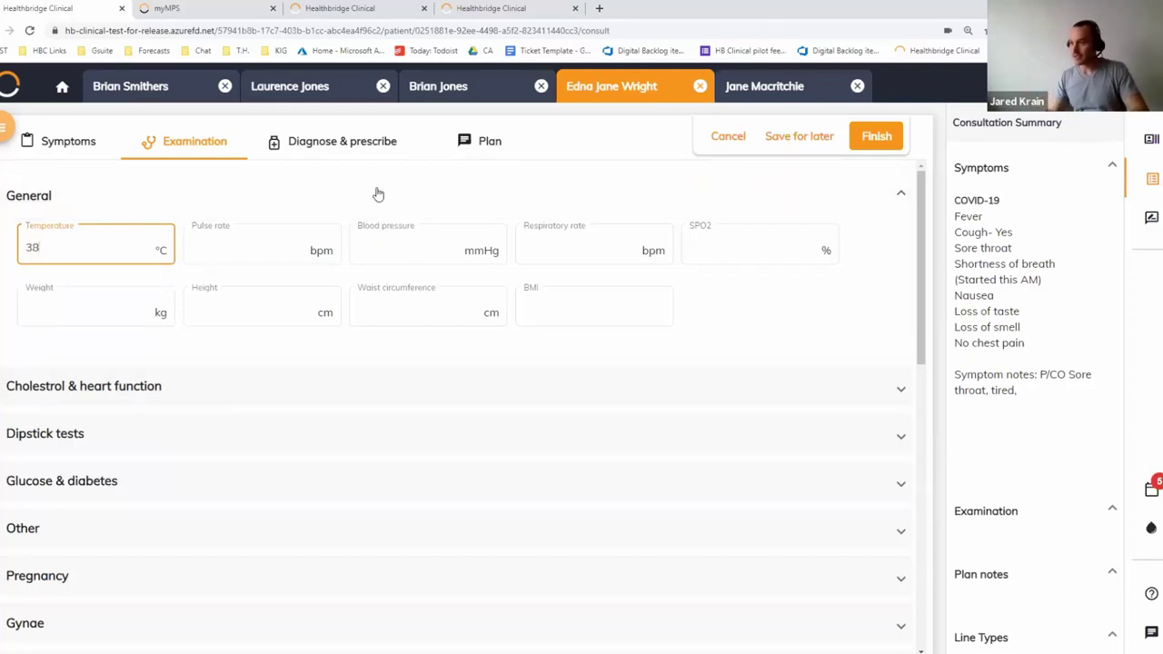
click(358, 261)
text(12)
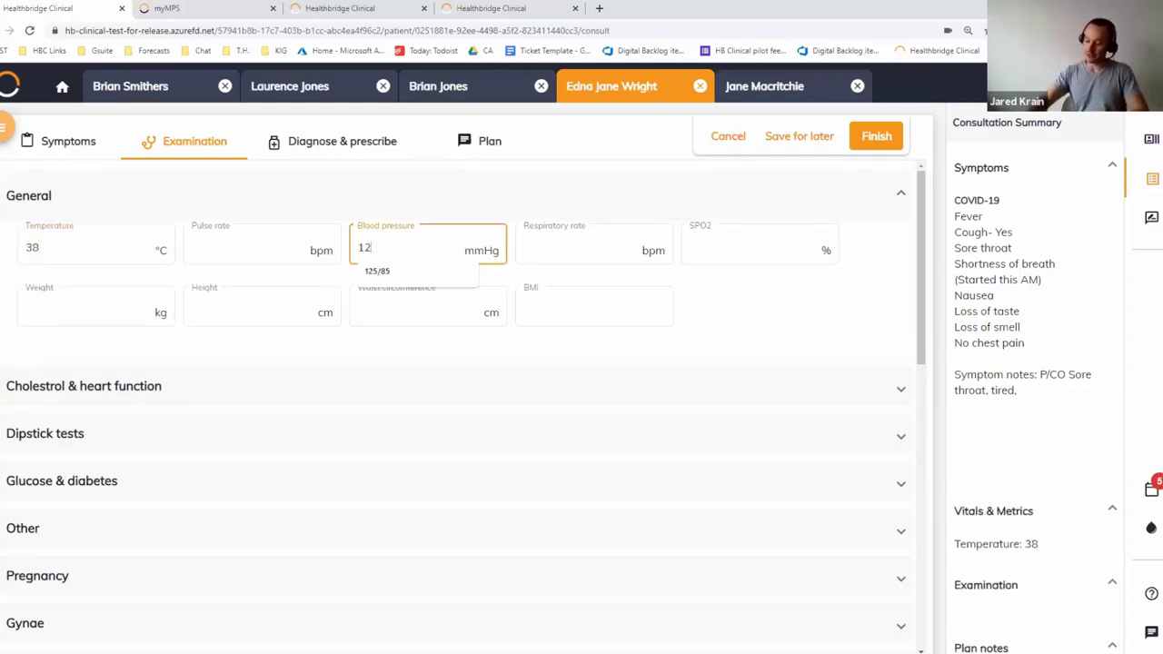
text(0/80)
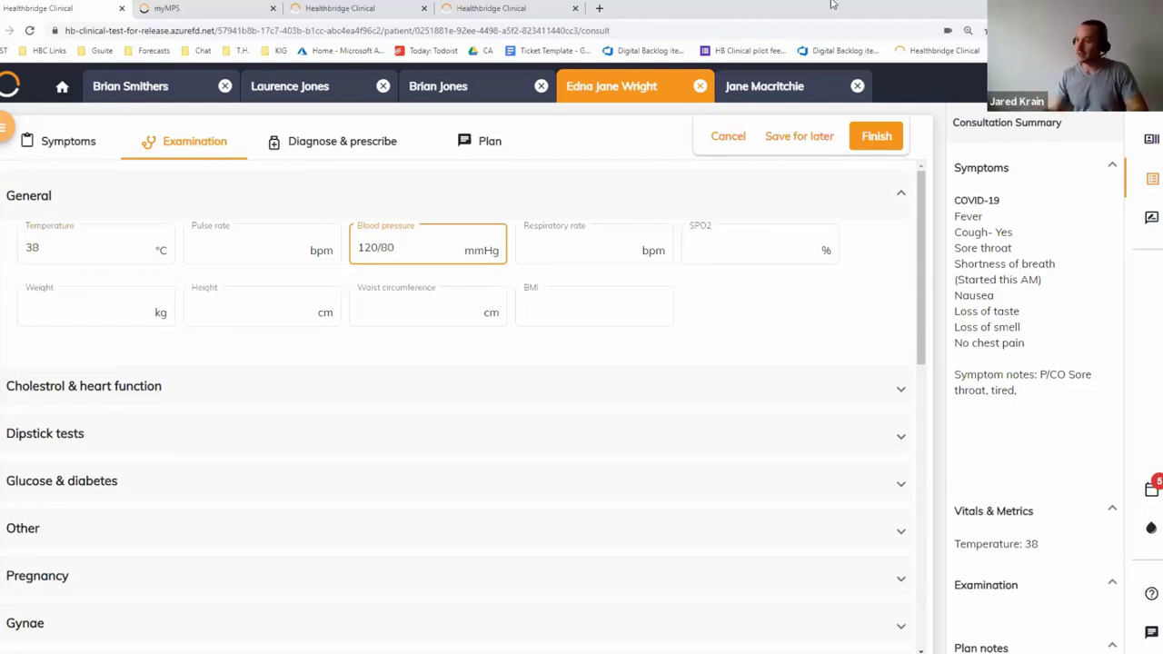
click(196, 445)
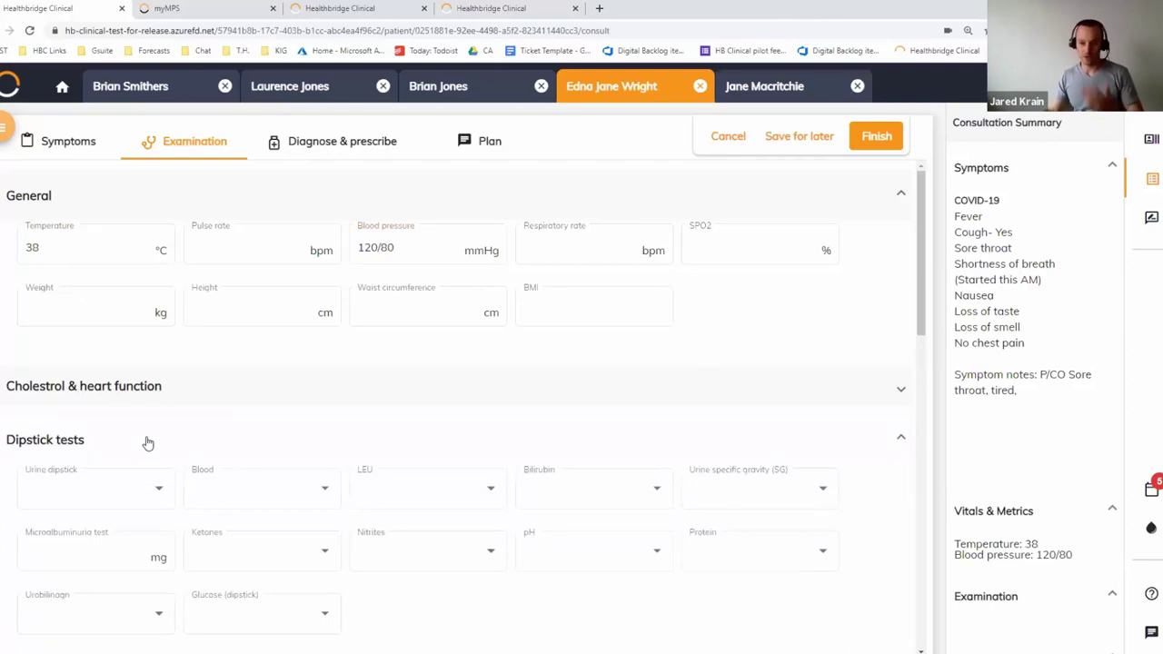
click(148, 442)
scroll(158, 550, down, 3)
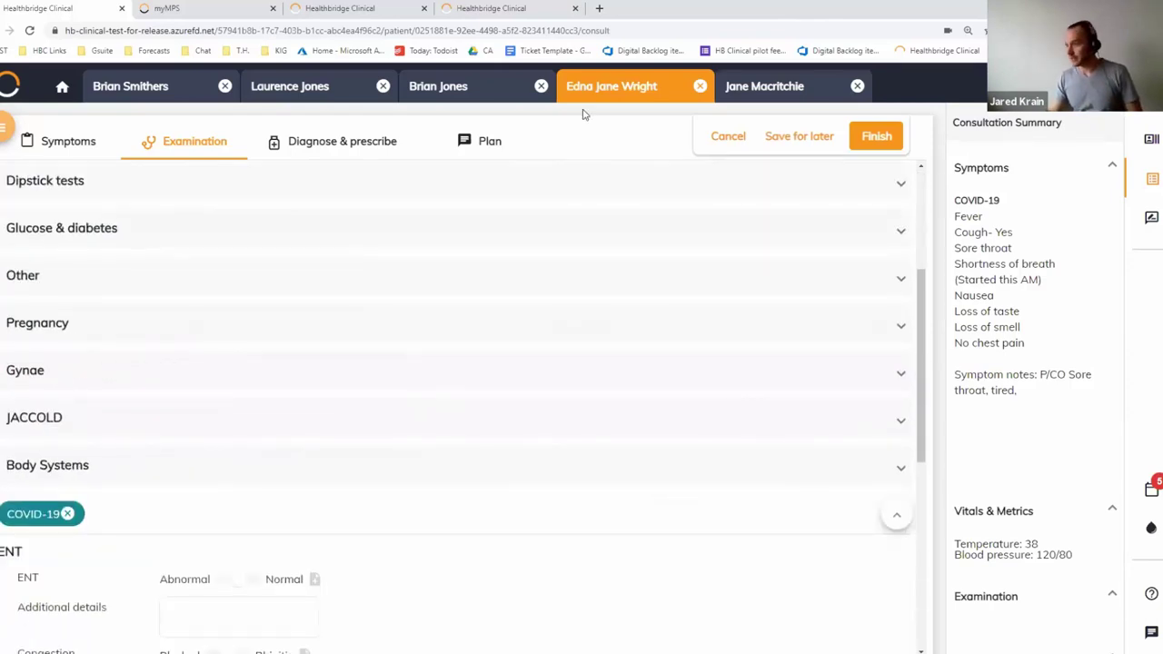
In Gynae, record the oral contraceptive pill and tick Other under pregnancy complications
click(55, 375)
scroll(273, 400, down, 1)
click(274, 371)
scroll(272, 374, down, 5)
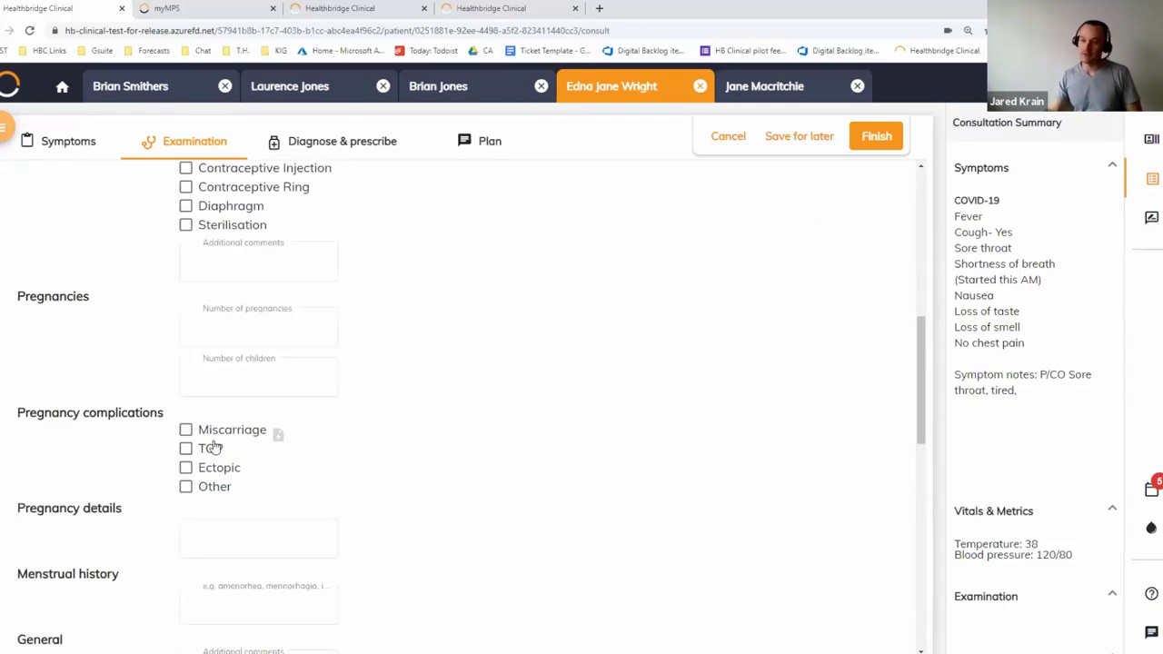
click(221, 486)
scroll(220, 485, down, 2)
scroll(219, 484, down, 5)
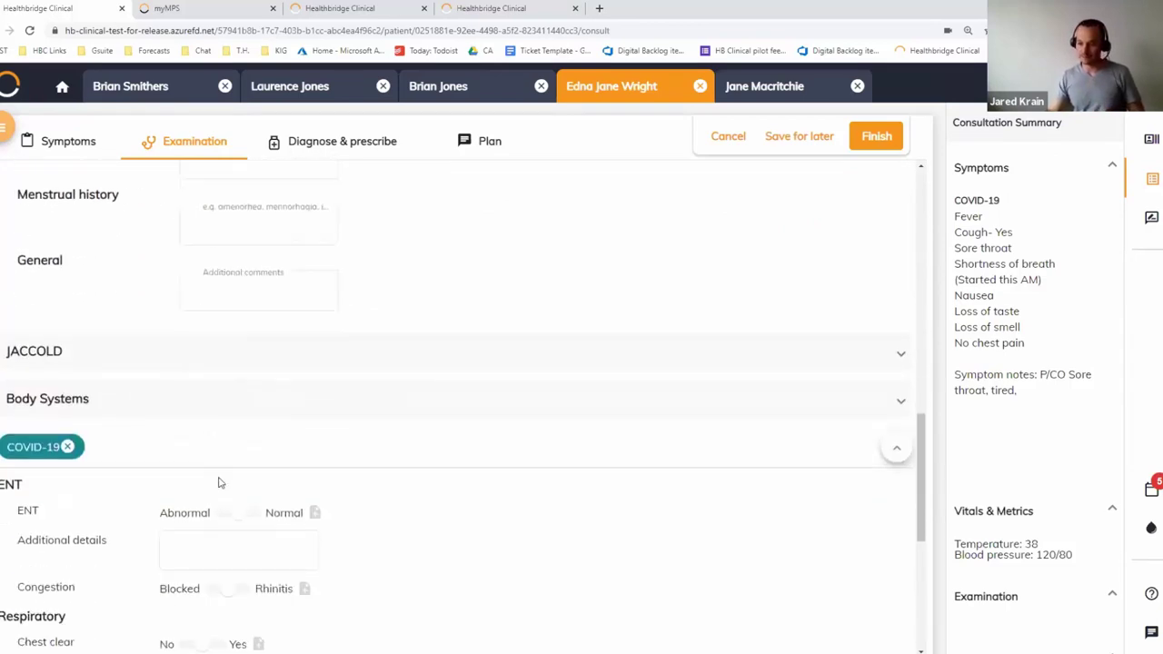
scroll(218, 483, down, 5)
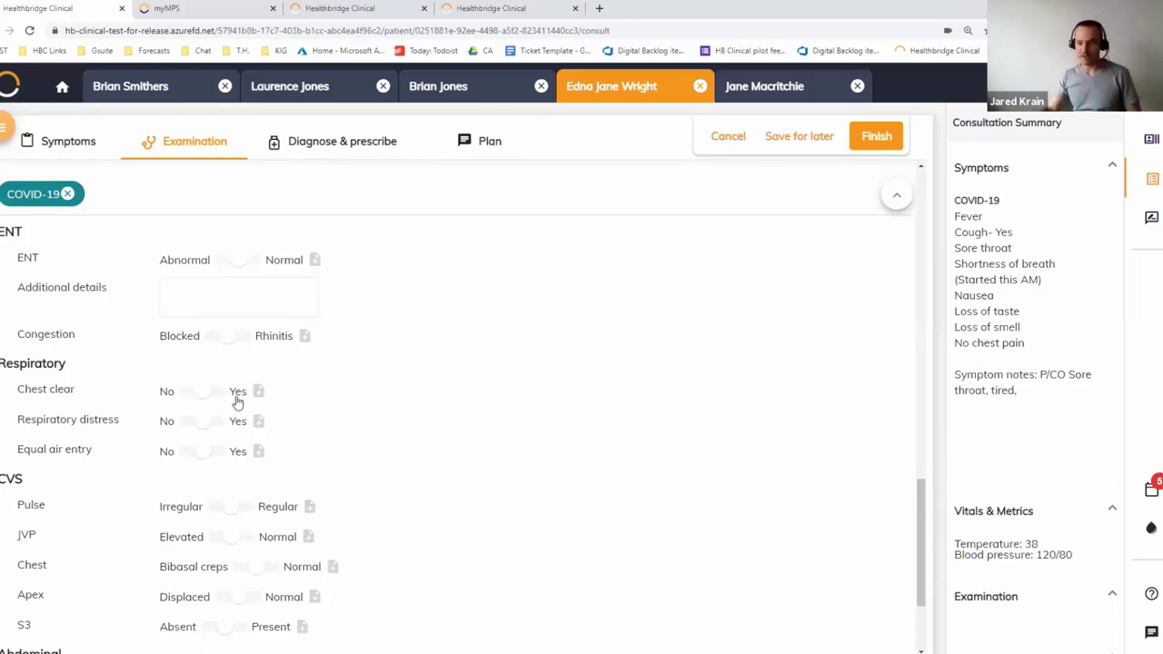
Show the patient details panel beside the examination form
click(1151, 139)
scroll(1029, 460, down, 1)
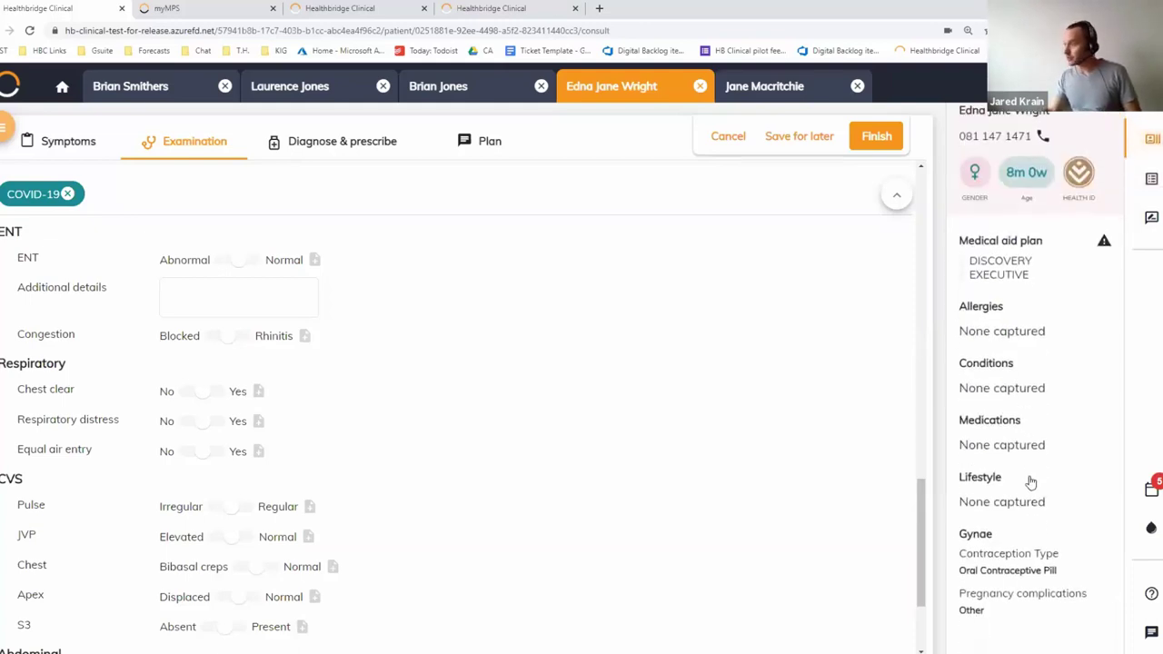
scroll(1029, 481, up, 1)
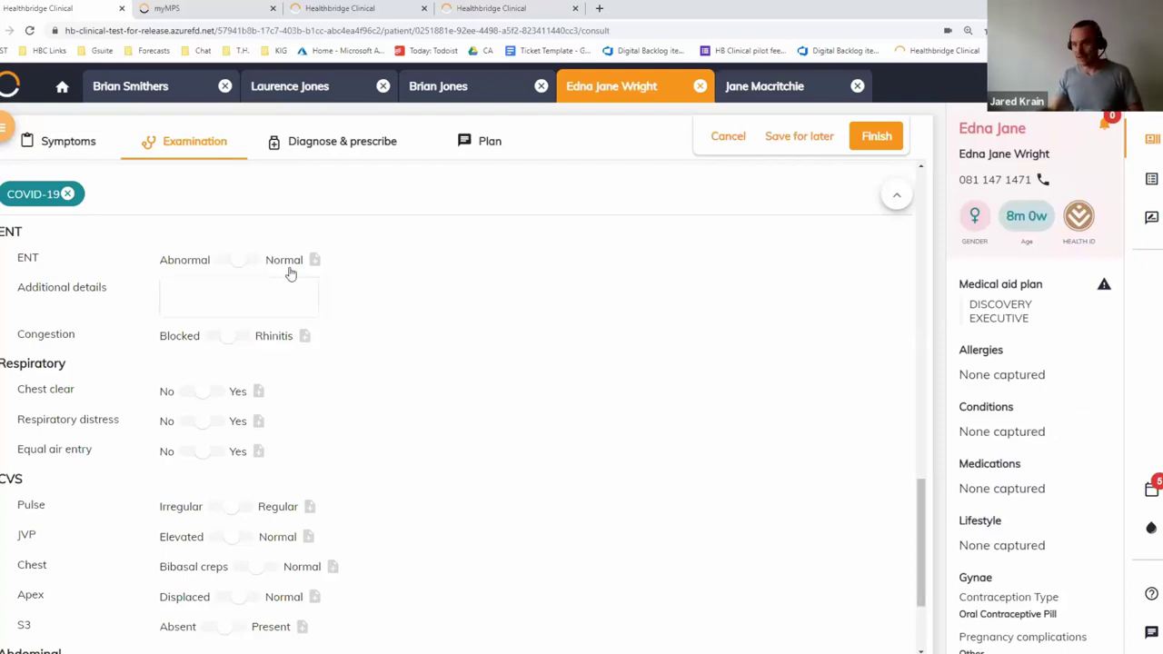
scroll(200, 343, down, 2)
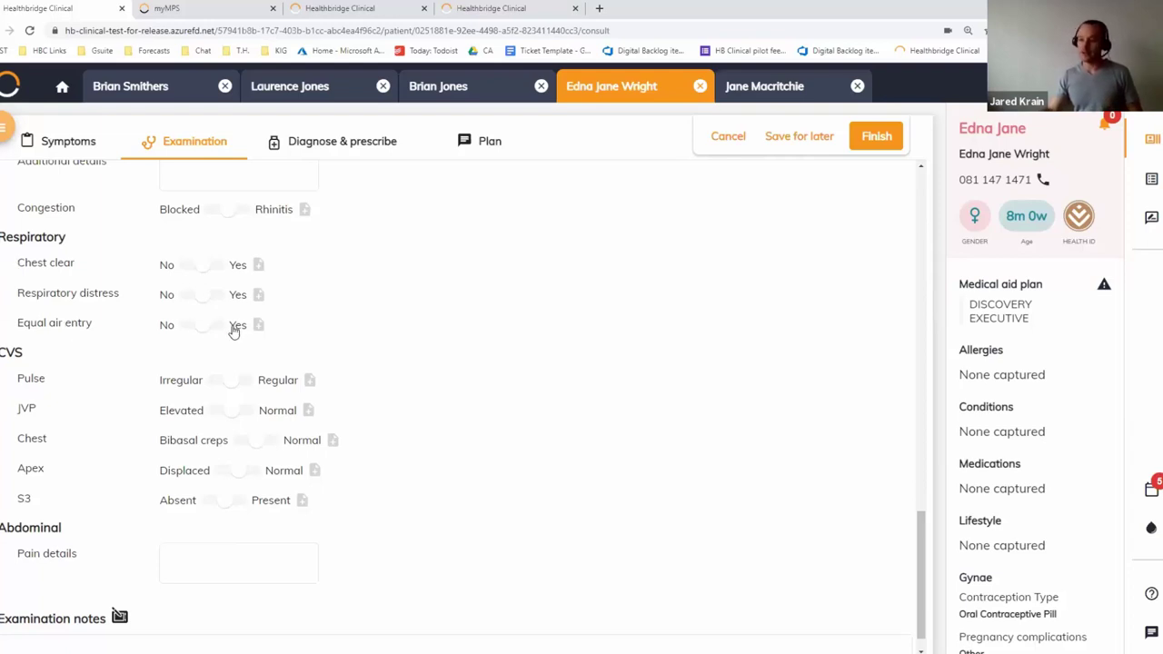
Set equal air entry to No and decreased entry to Localised, with RUL ticked
click(181, 327)
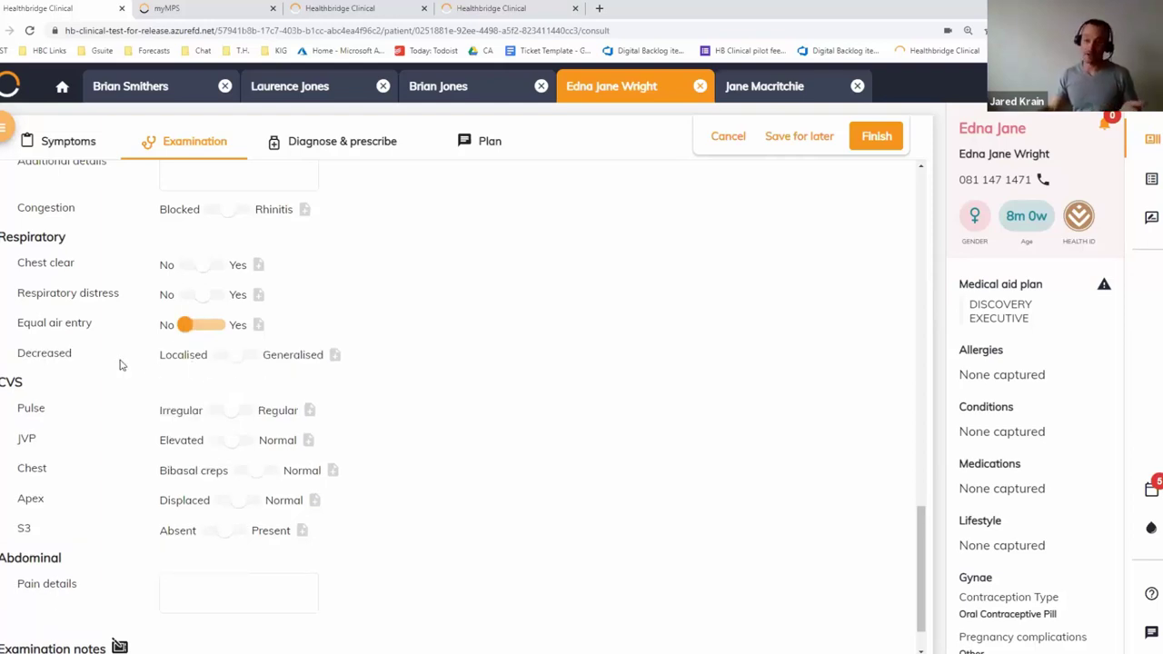
click(223, 359)
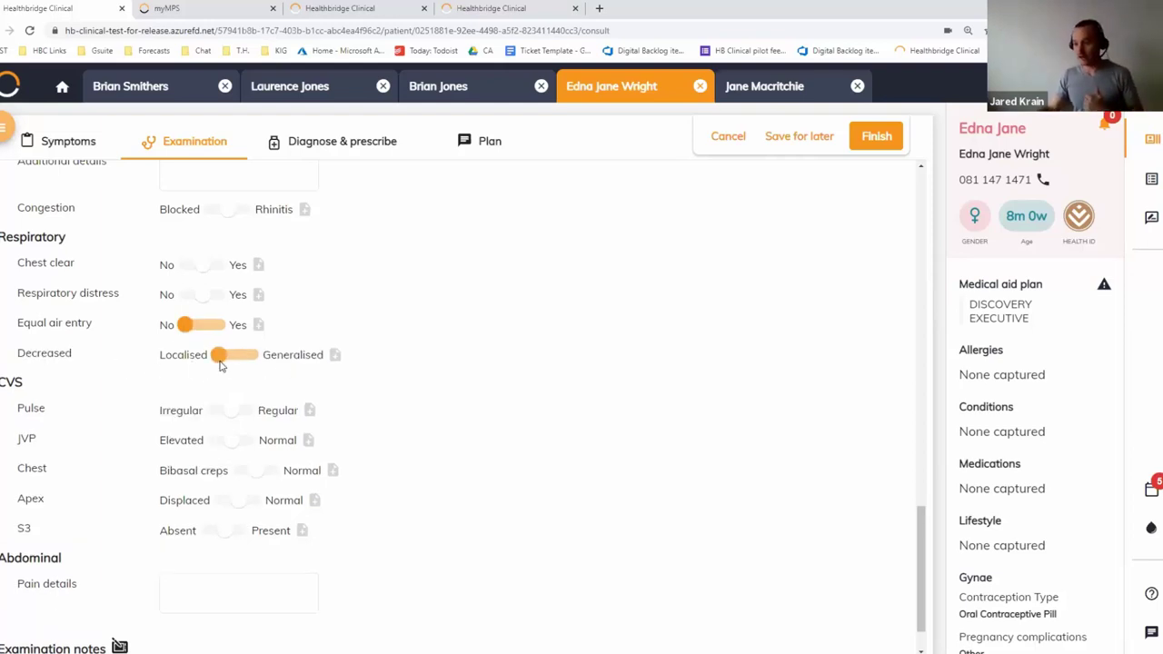
click(176, 392)
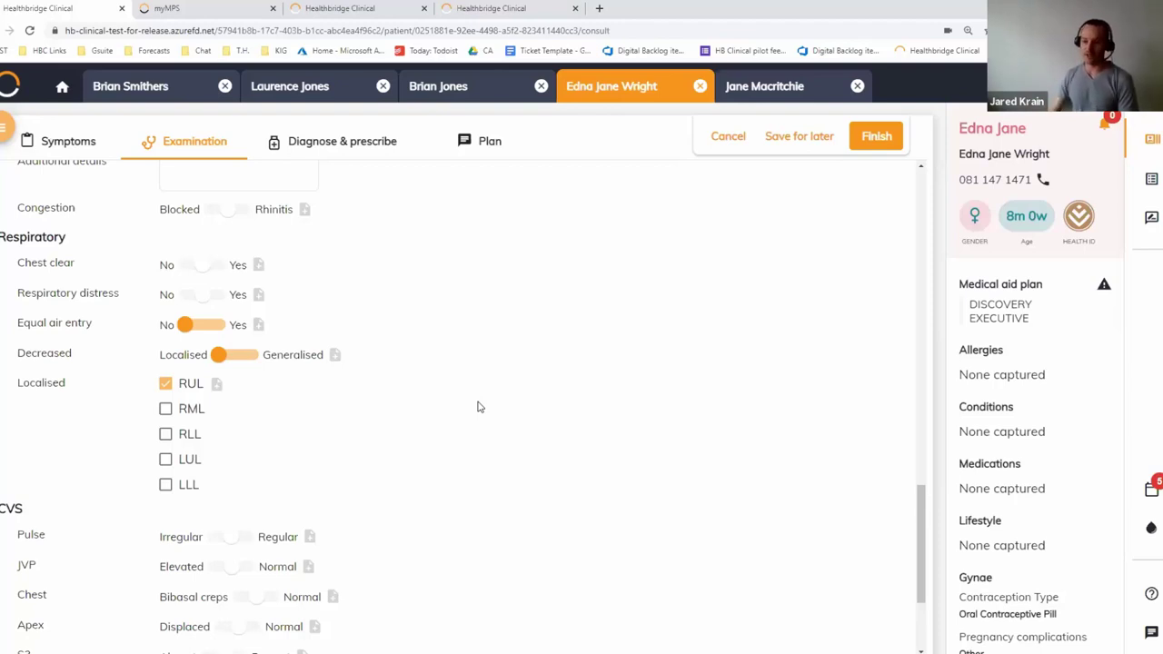
scroll(479, 406, down, 4)
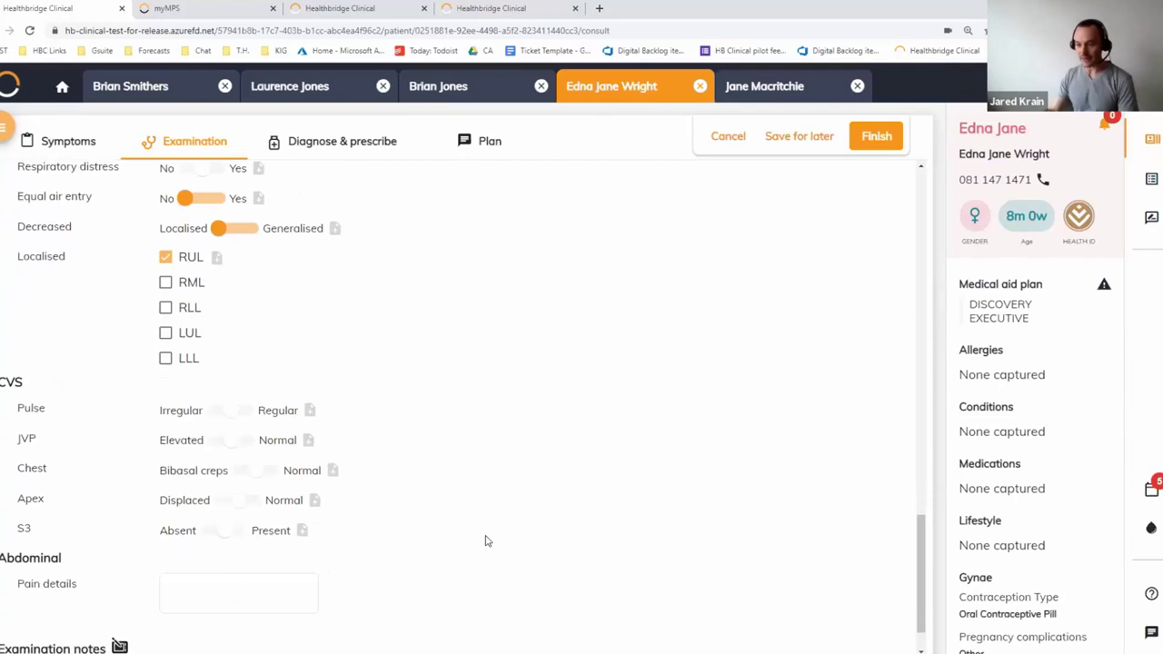
click(129, 524)
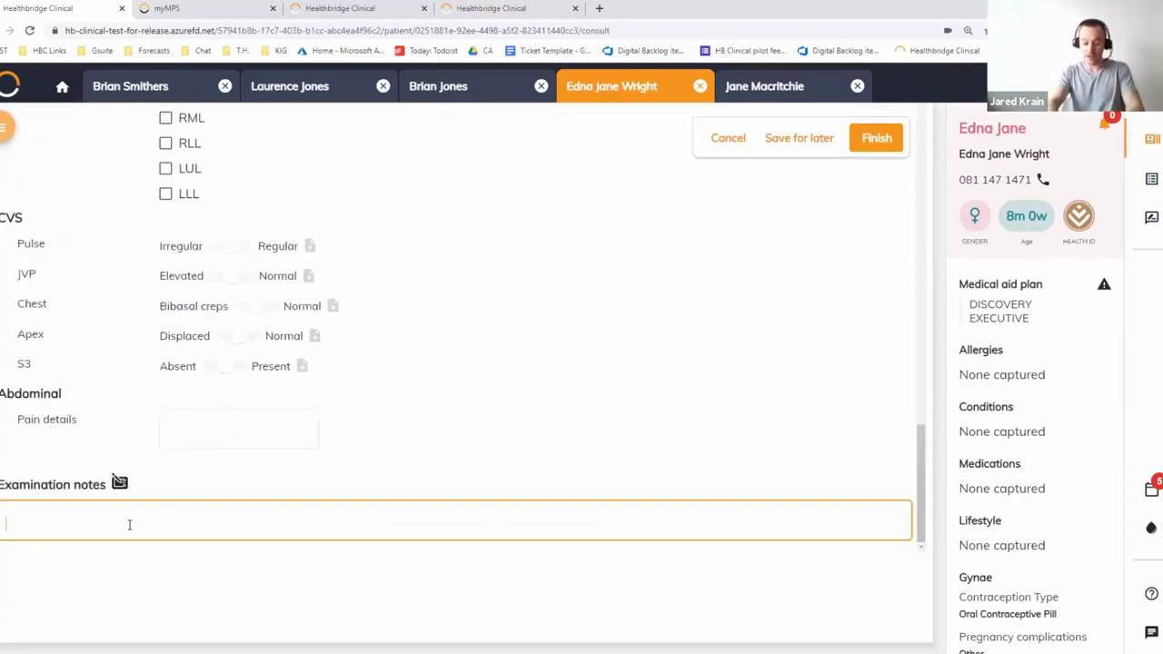
Enter 'O/O' in the examination notes and bring back the consultation summary panel
text(O/O)
key(Return)
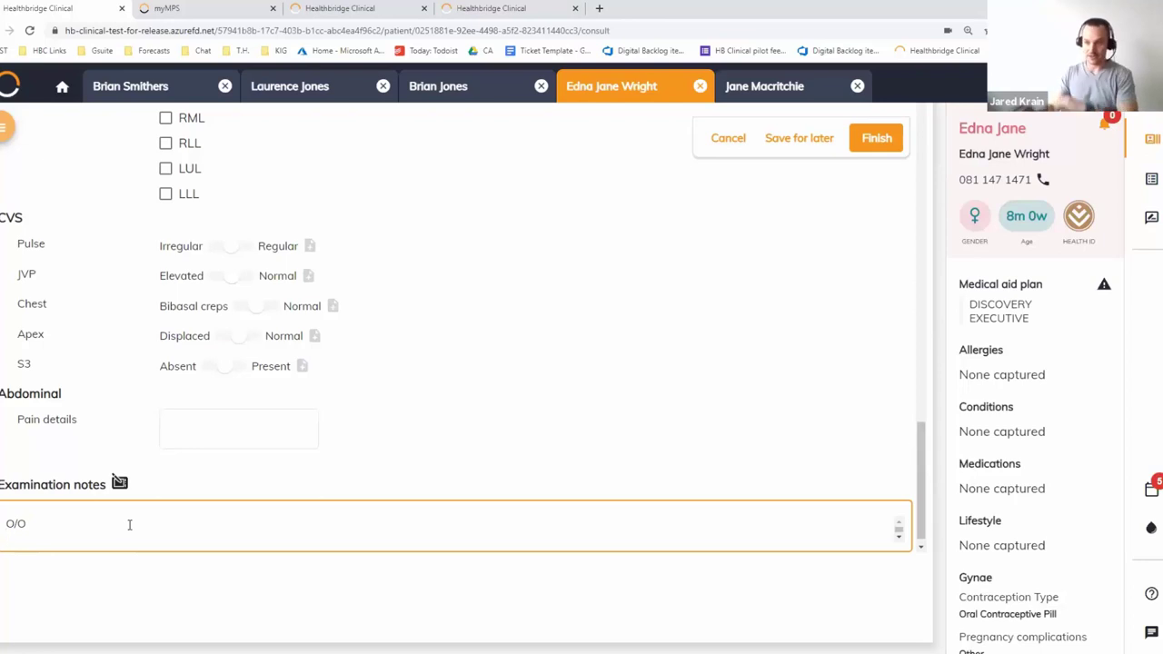
click(1151, 179)
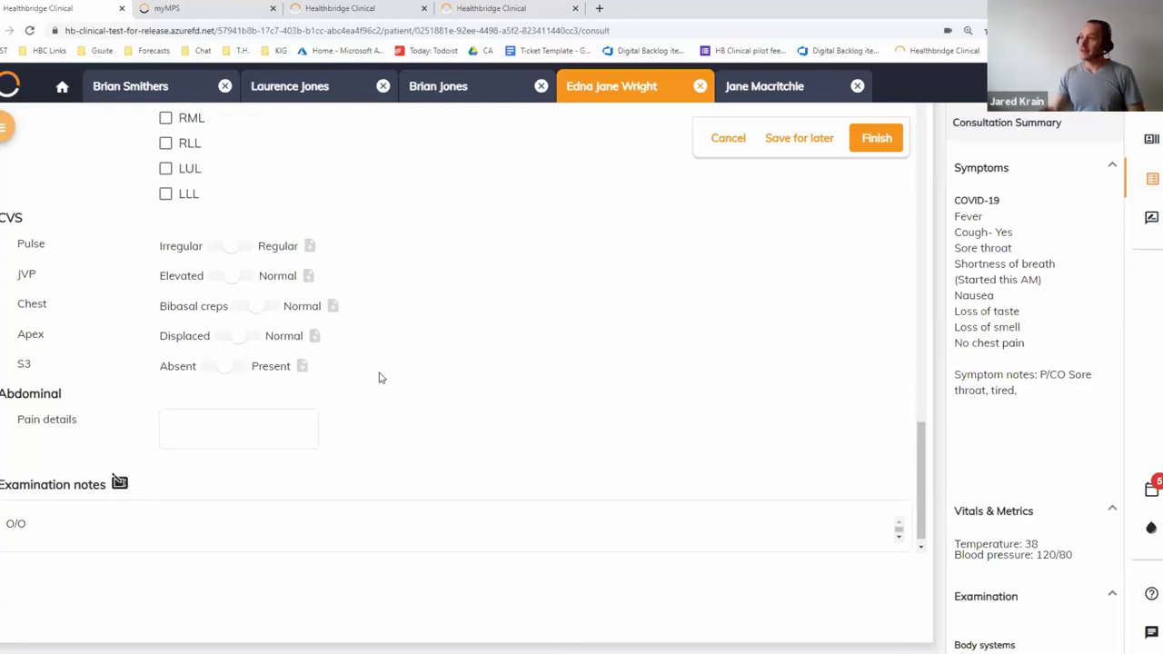
Move on to the Diagnose & prescribe step
scroll(380, 376, up, 15)
scroll(380, 376, up, 5)
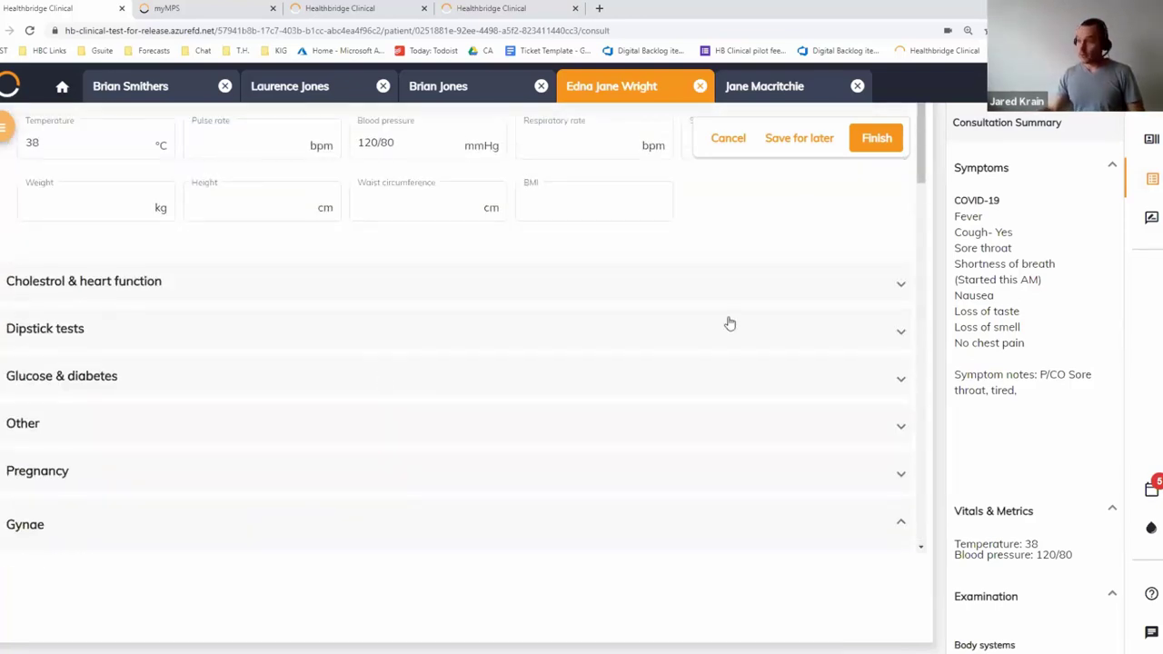
scroll(729, 321, up, 2)
click(334, 143)
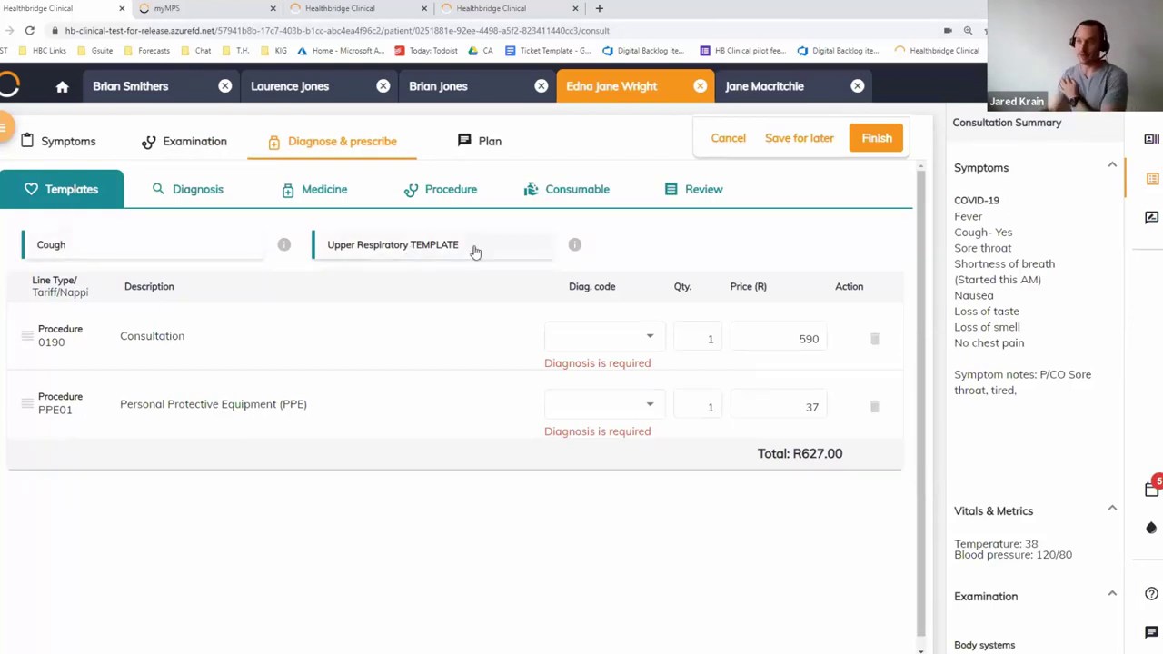
Preview the Upper Respiratory TEMPLATE: J06.9, procedures 0190 and 0132, gloves, two medicines
click(574, 245)
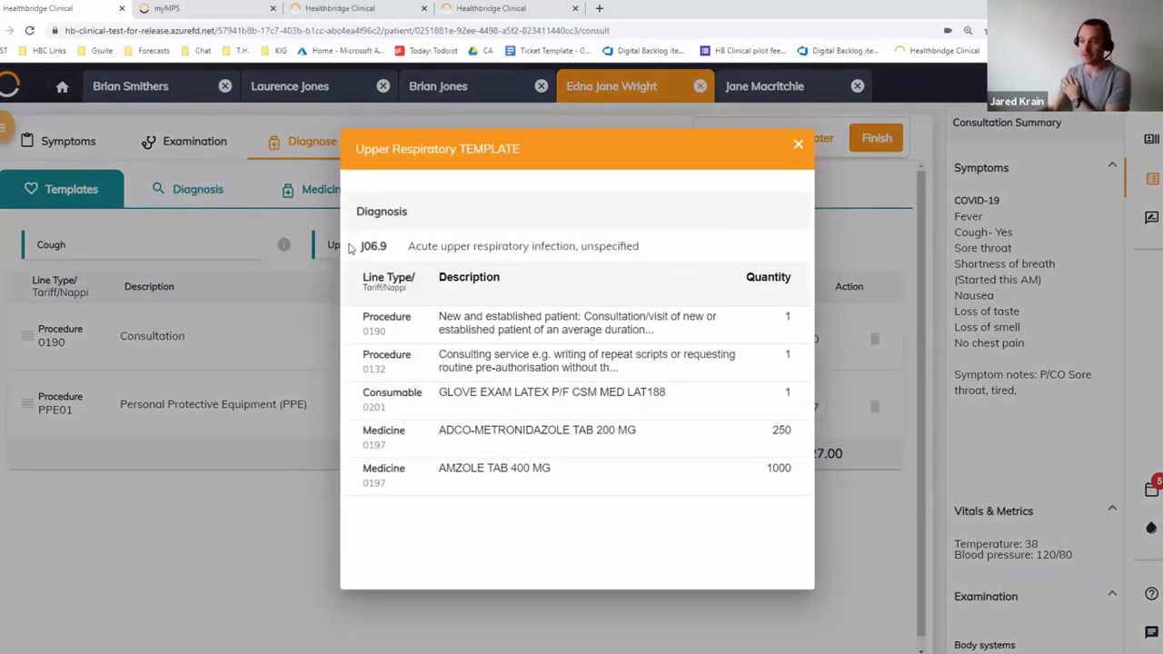
Close the template preview and apply the Upper Respiratory TEMPLATE to the consult
drag(361, 246, 400, 245)
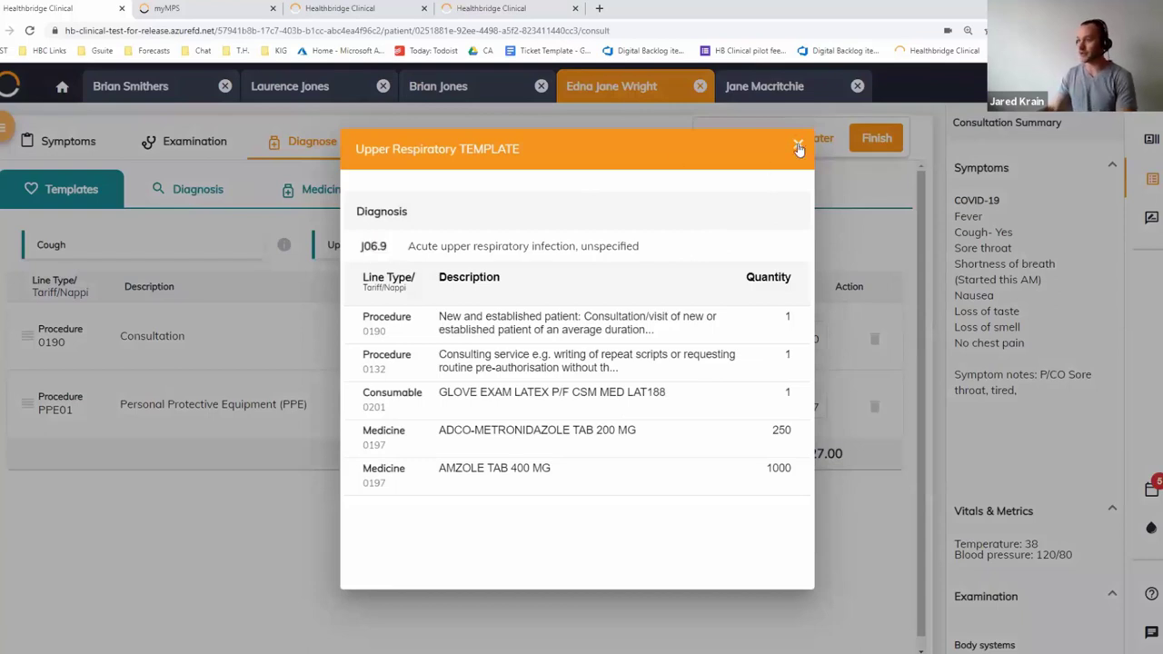
click(798, 146)
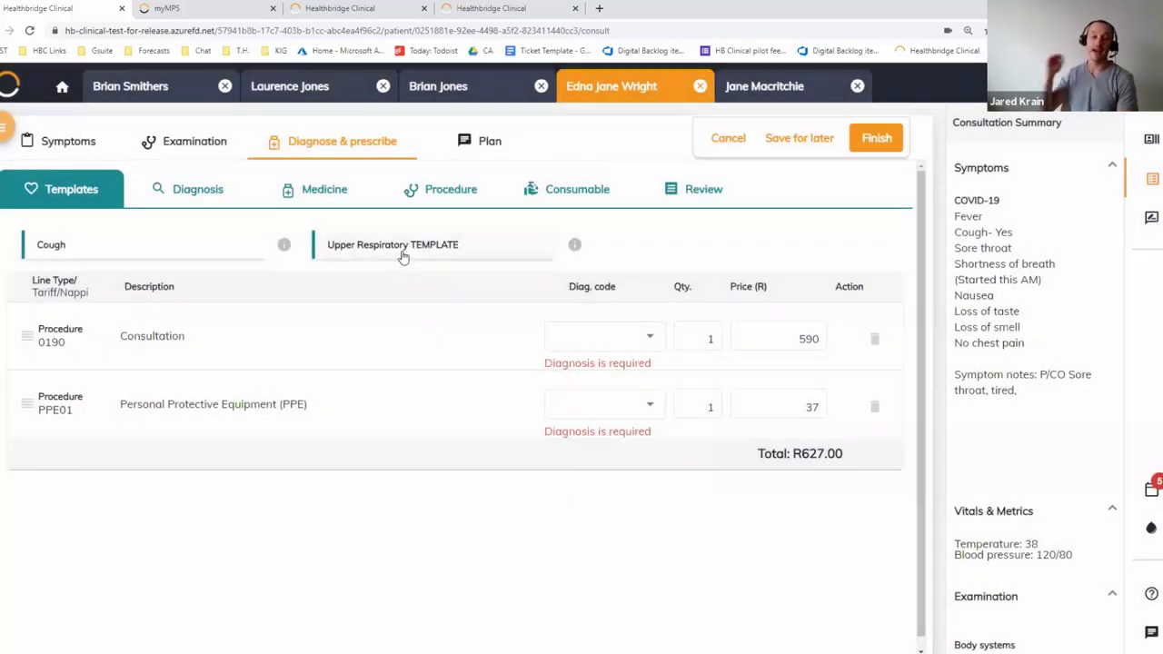
click(403, 247)
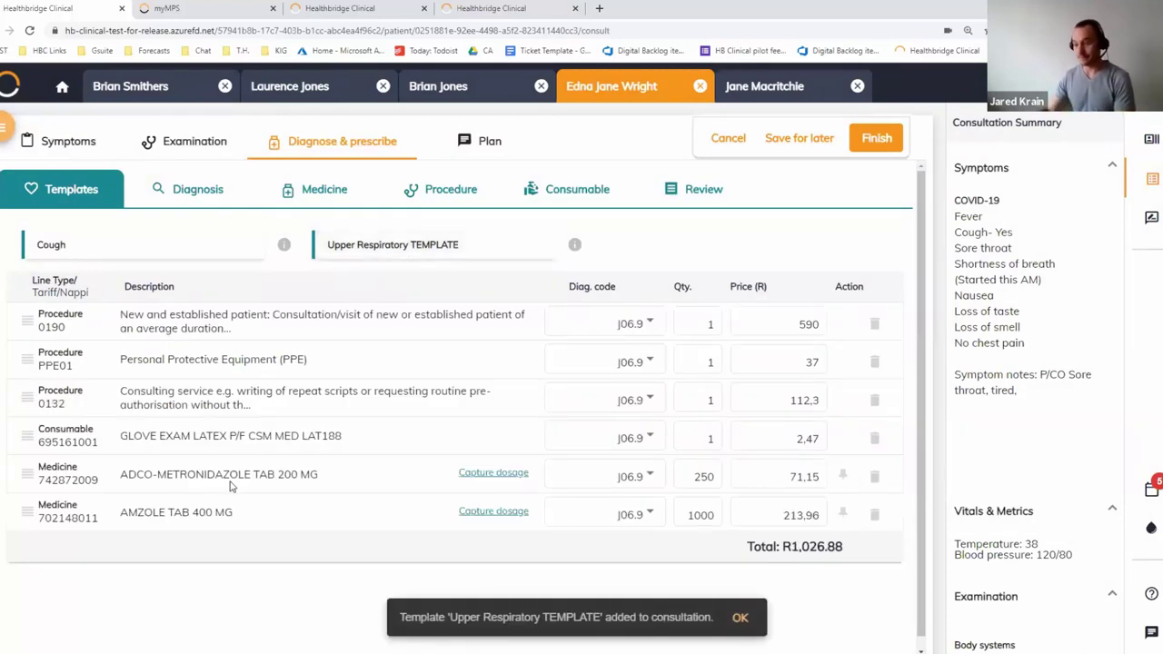
Delete the four extra template lines, keeping 0190 and PPE01 at R627.00
click(873, 478)
click(874, 477)
click(873, 439)
click(874, 400)
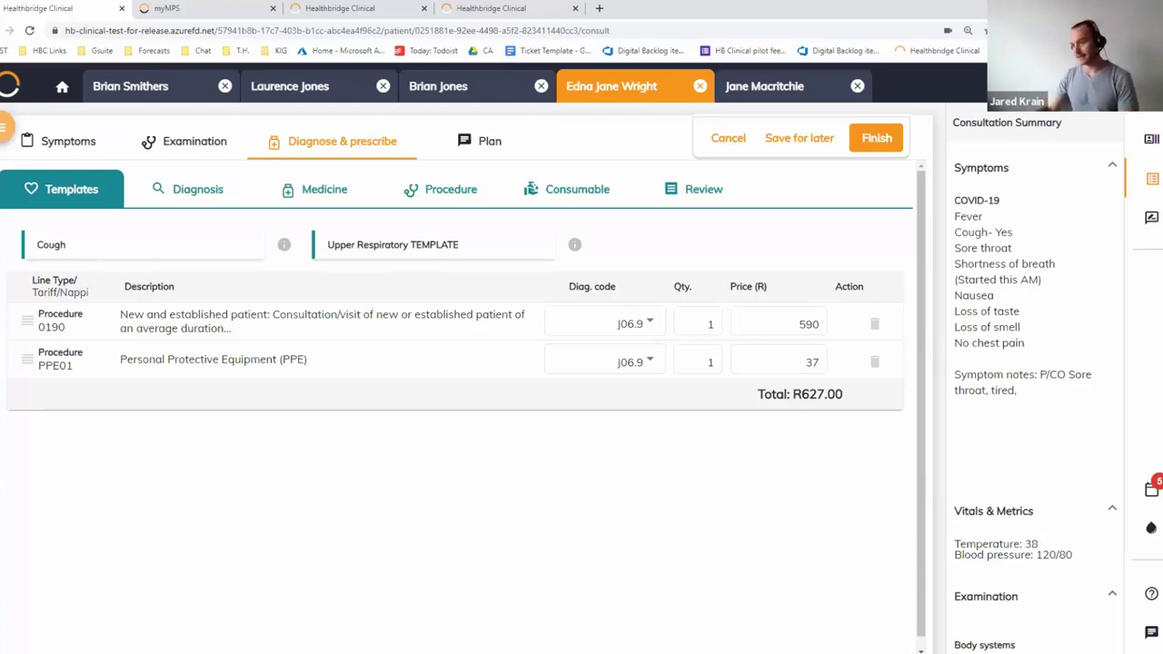
Add J20.9 Acute bronchitis, unspecified as a condition via a 'bronch' search
click(198, 191)
click(186, 243)
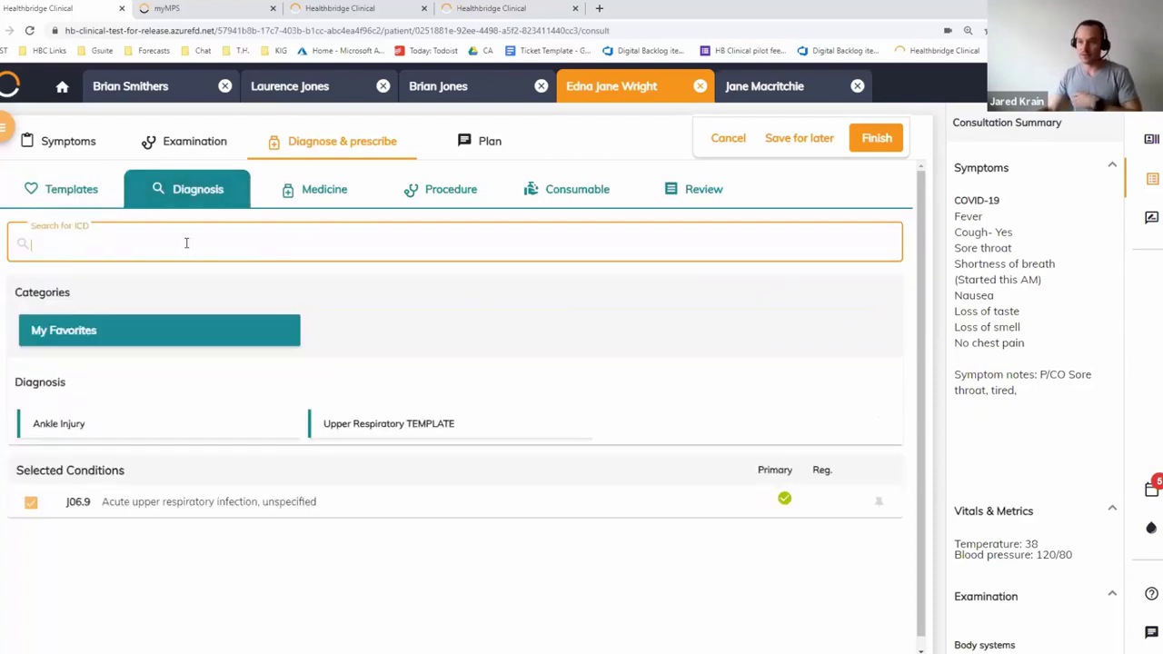
text(bronch)
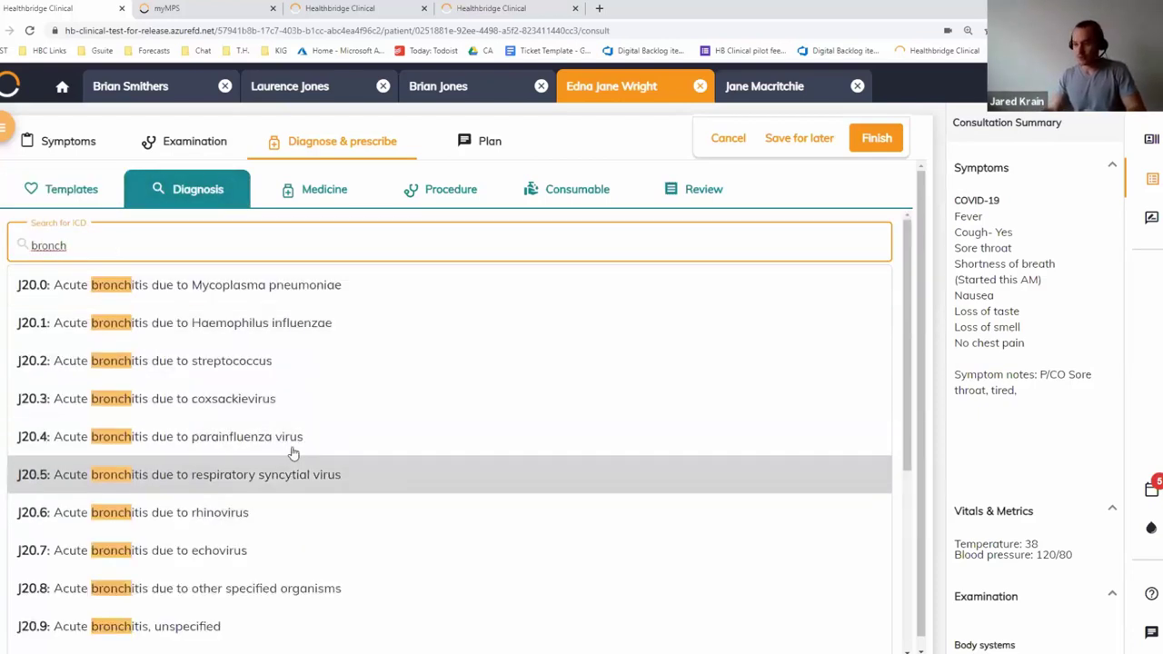
click(275, 628)
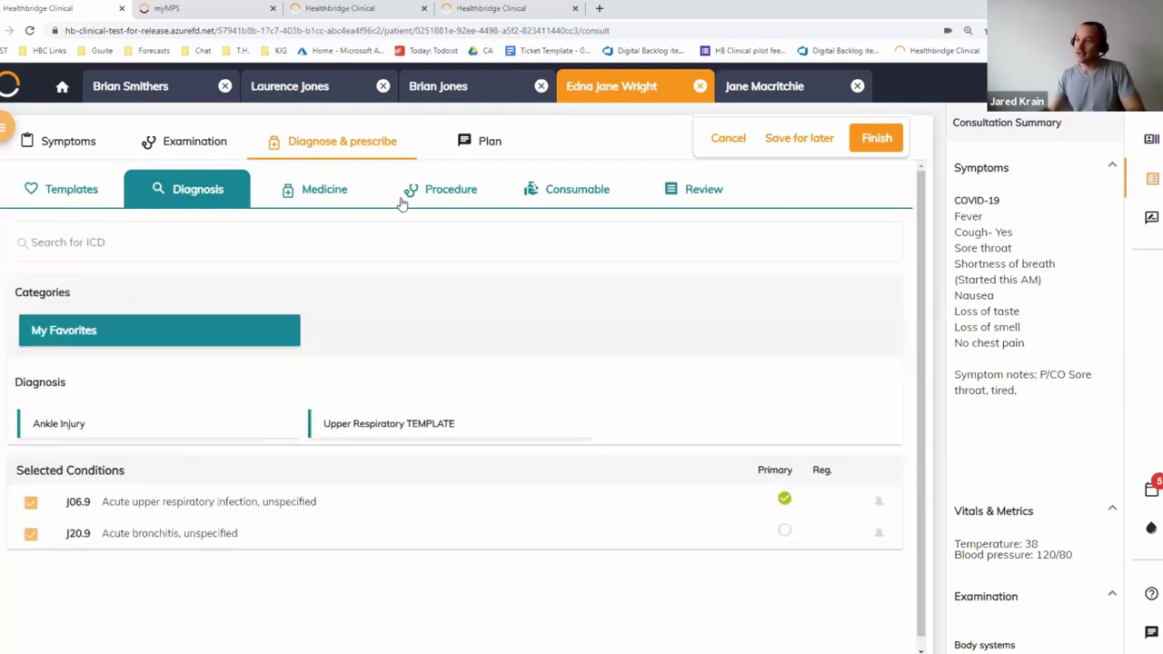
Search the medicines for 'aug'
click(324, 189)
click(182, 245)
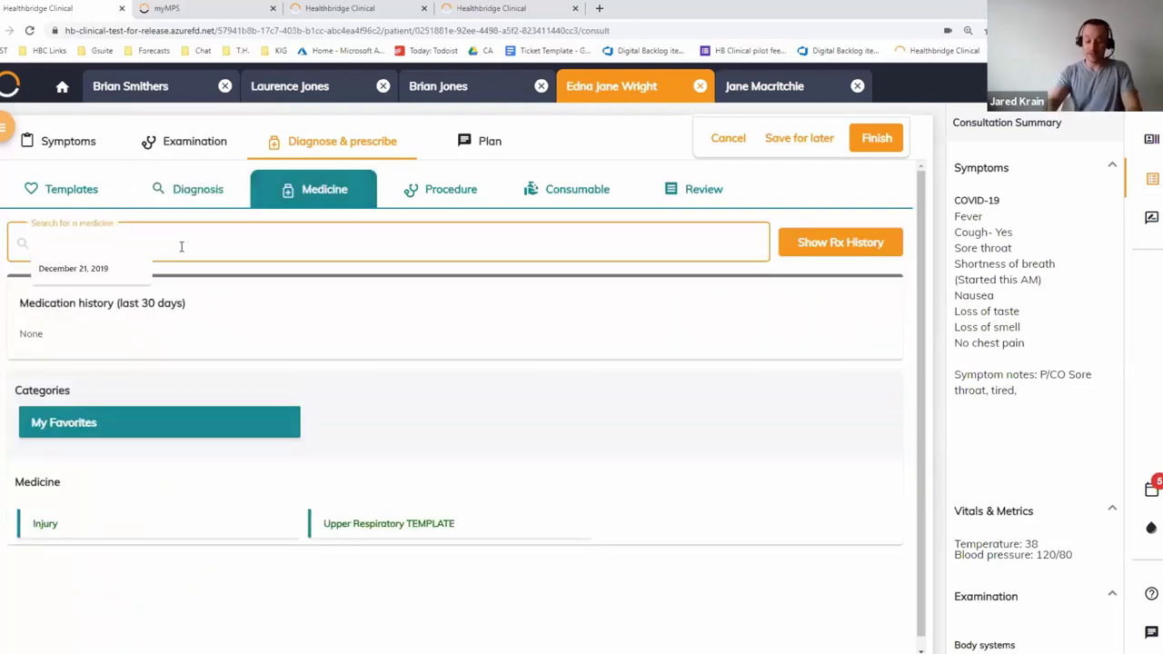
text(aug)
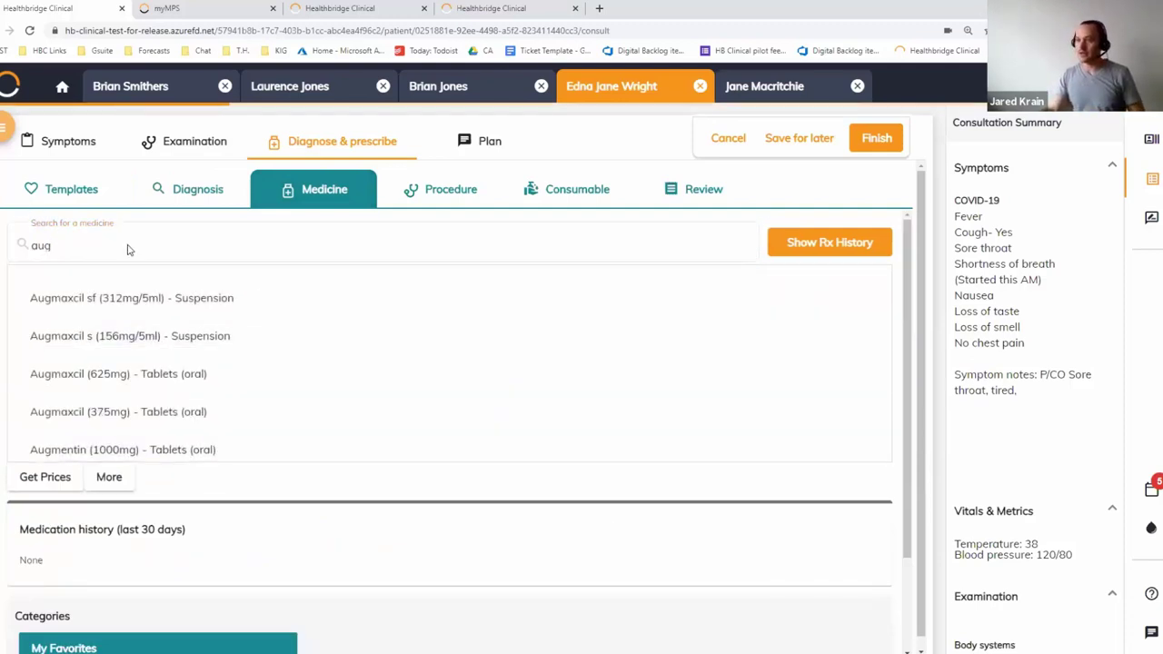
Prescribe Augmentin (1000mg) tablets, 1 tablet 2 x per day for 5 days
click(123, 450)
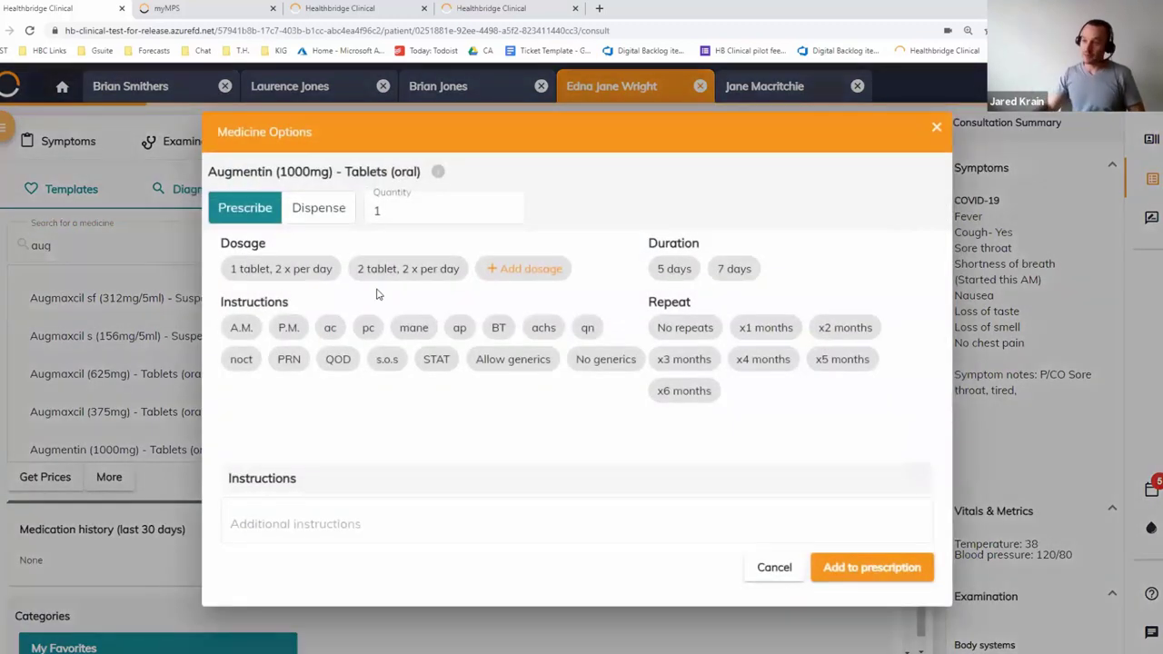
click(281, 269)
click(674, 269)
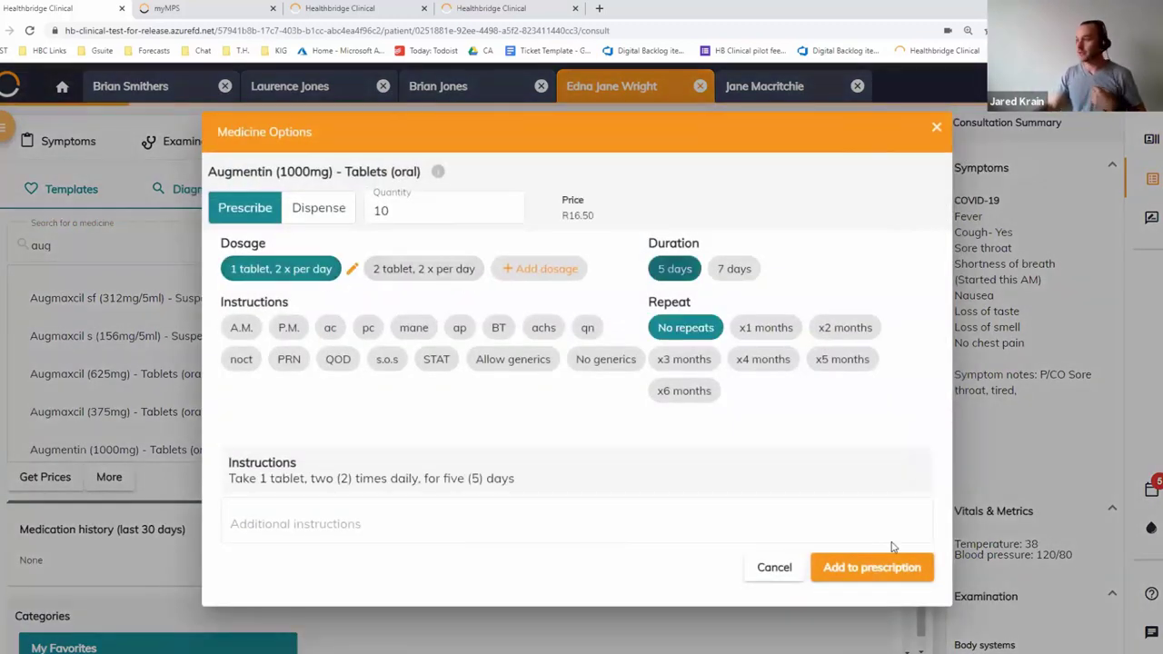
click(872, 570)
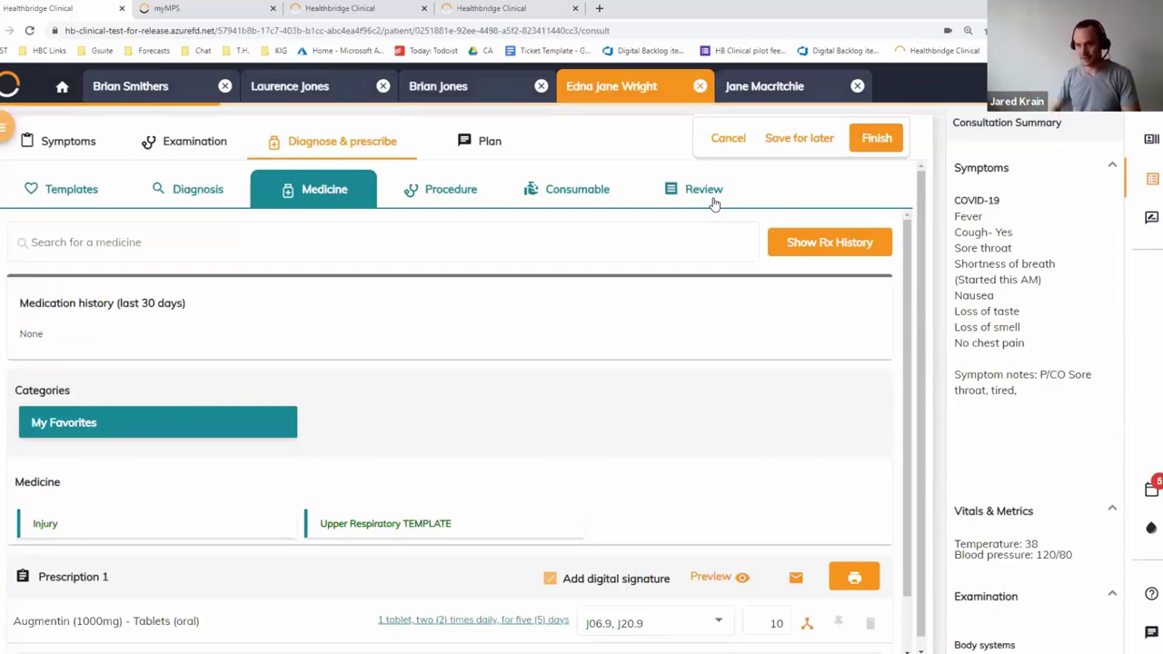
Review the consult's lines, diagnoses, medicines and procedures, then open the other patient's overview
click(82, 189)
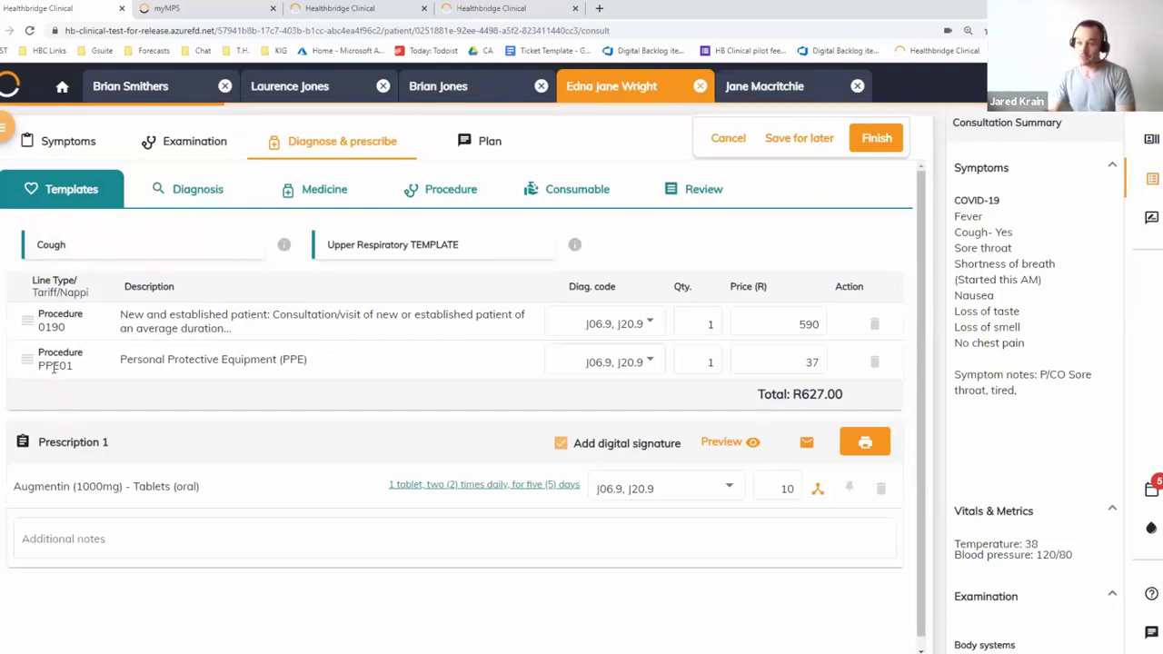
triple_click(225, 361)
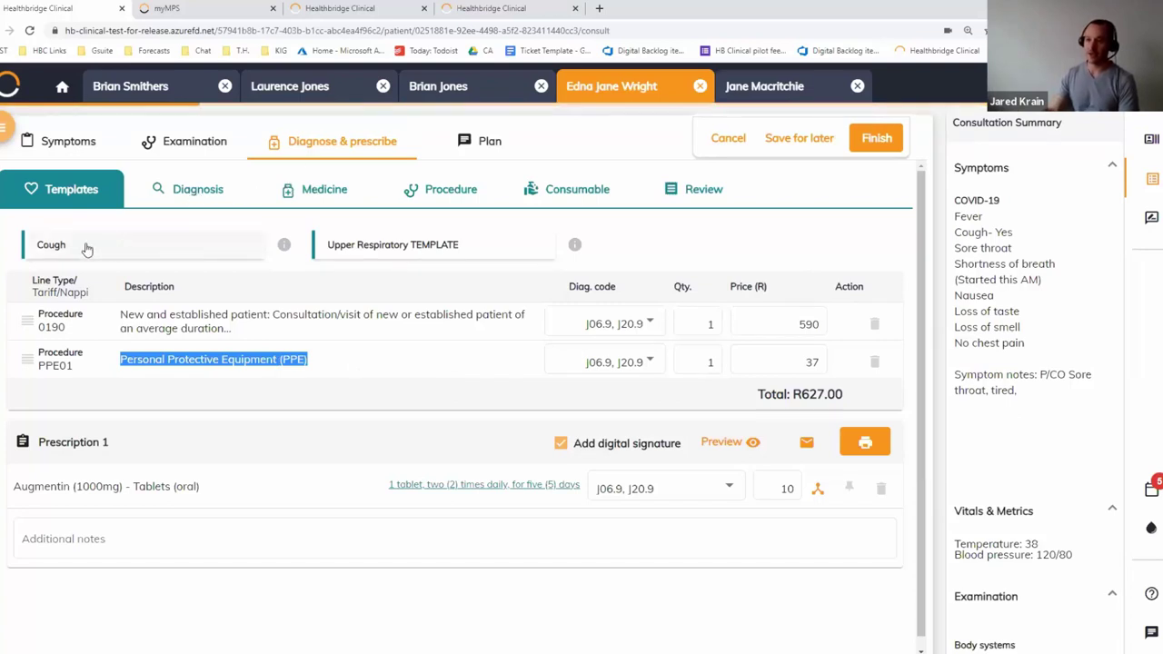
click(200, 190)
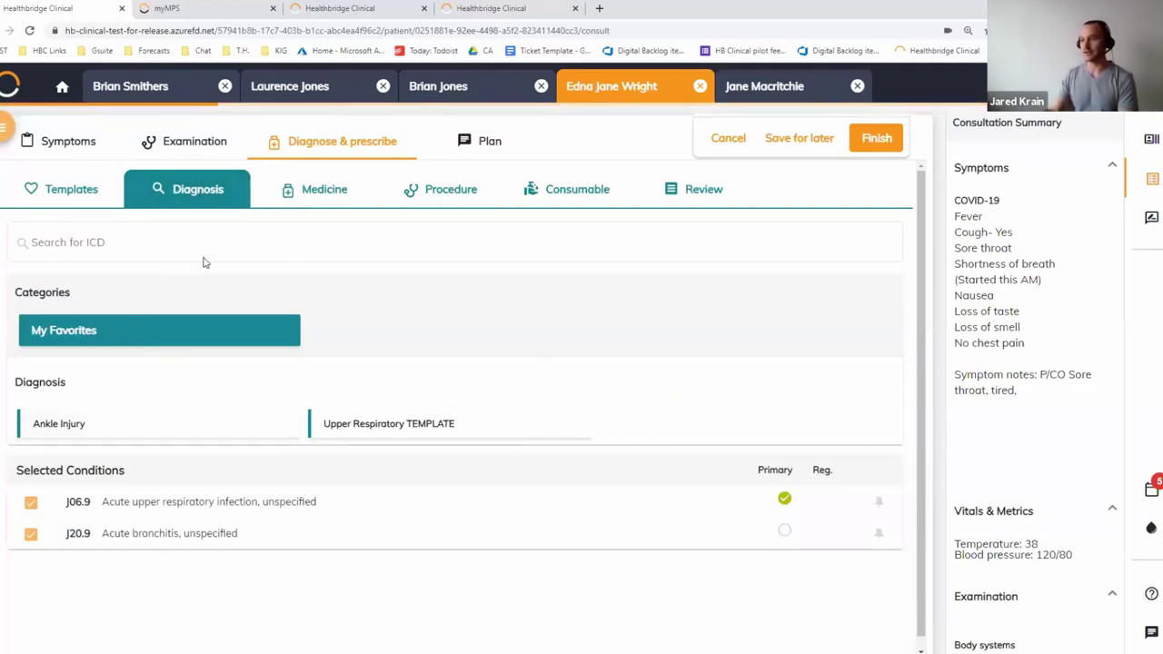
click(354, 198)
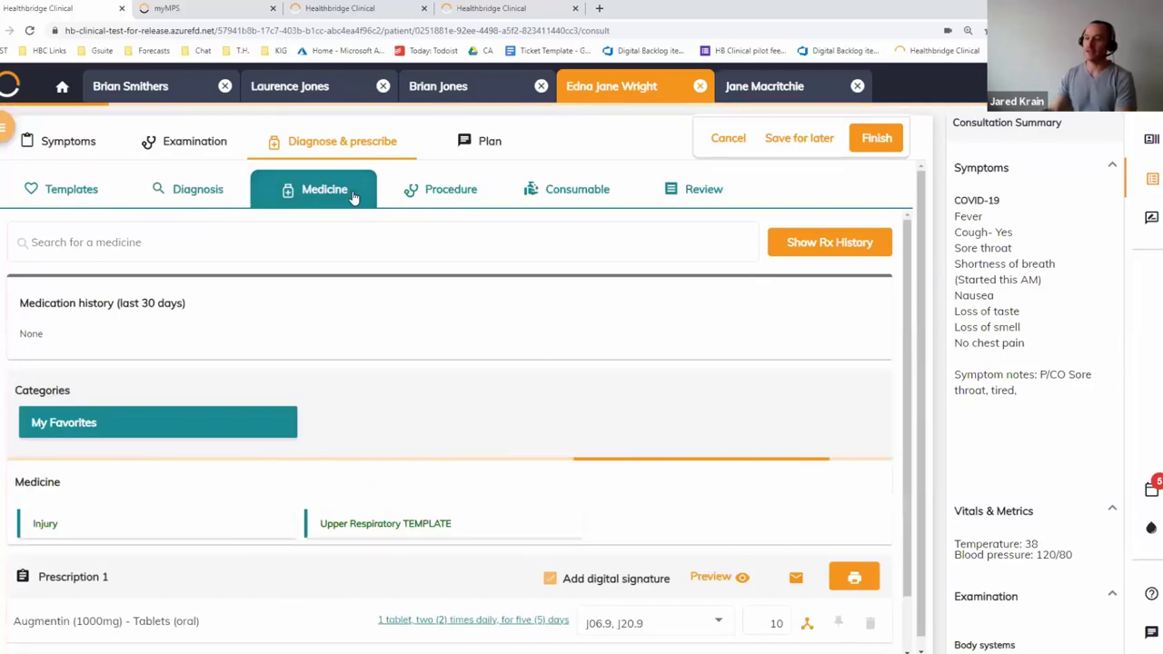
click(417, 199)
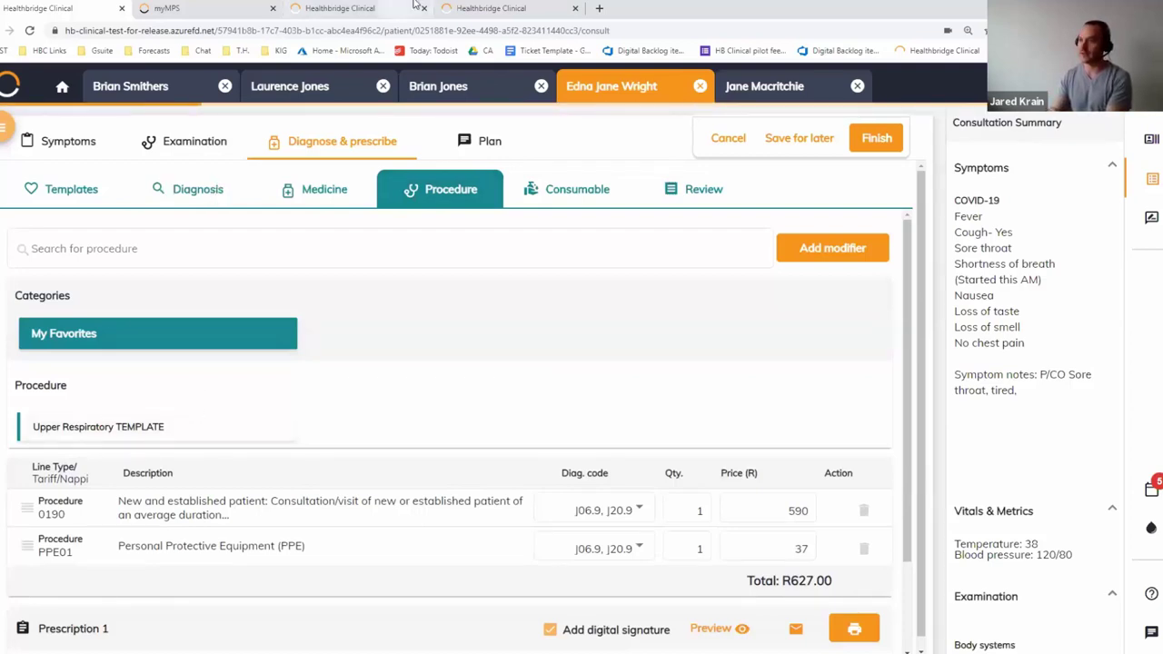
click(485, 91)
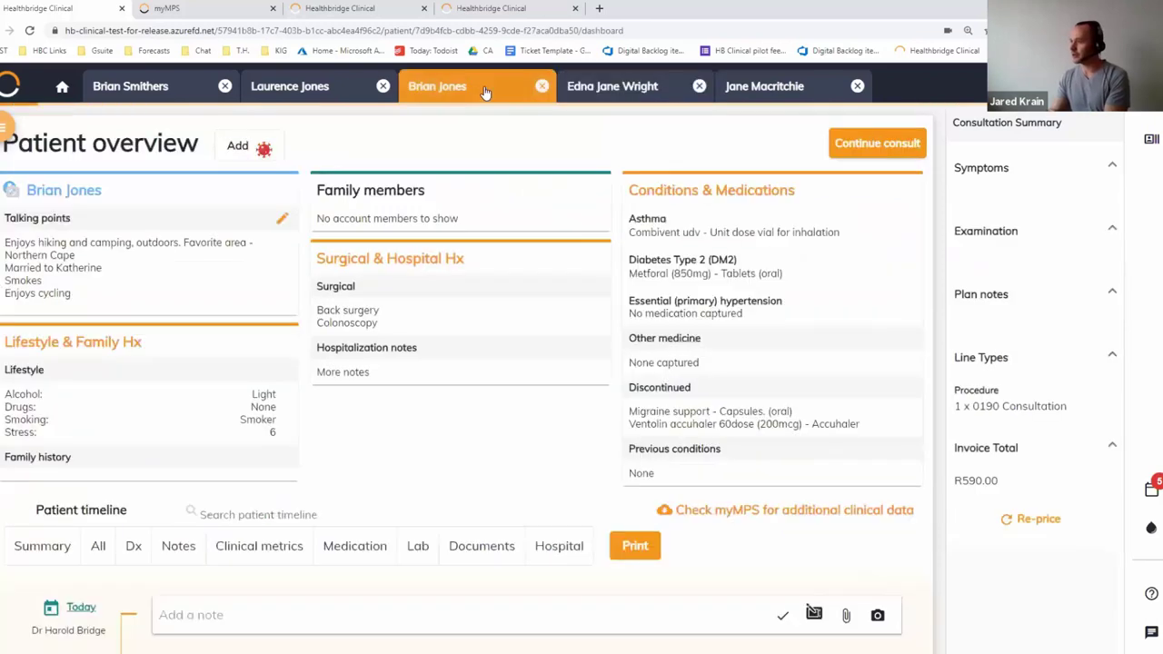
Resume the consult and pick Combivent udv from the patient's own medicines
click(869, 145)
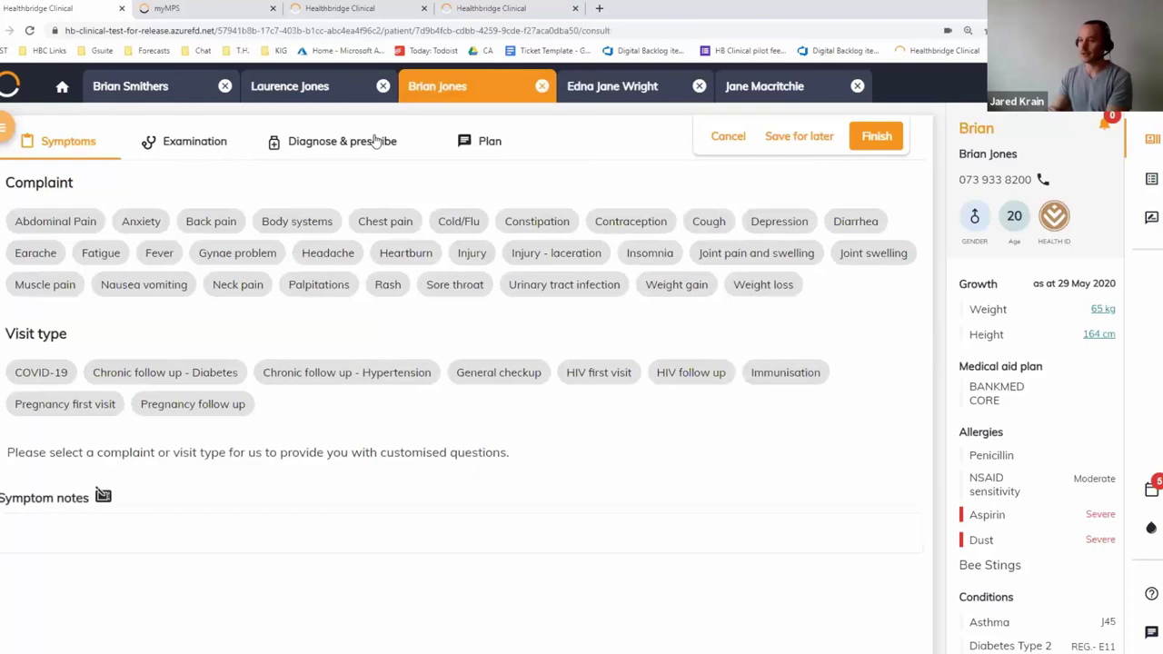
click(333, 144)
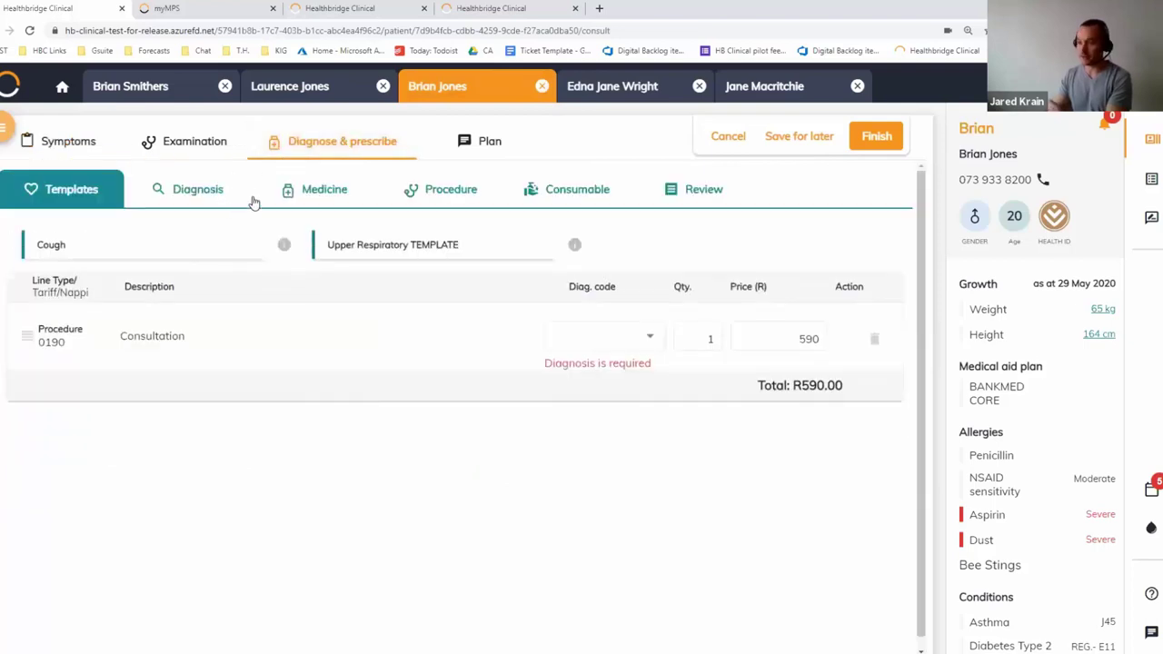
click(333, 188)
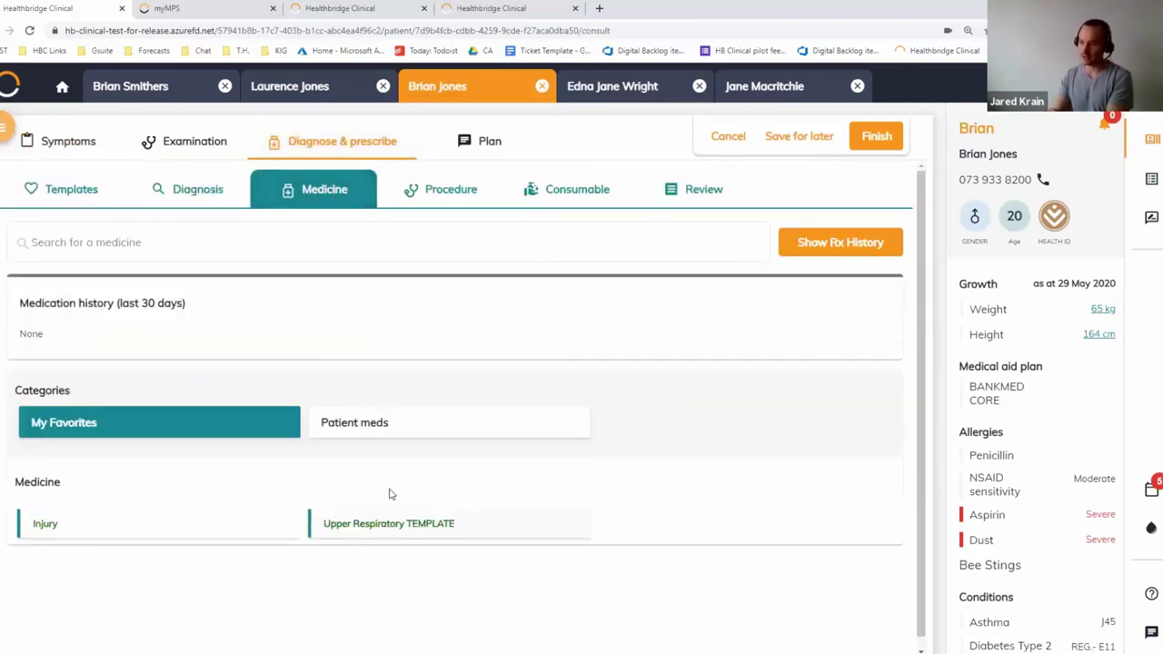
click(363, 436)
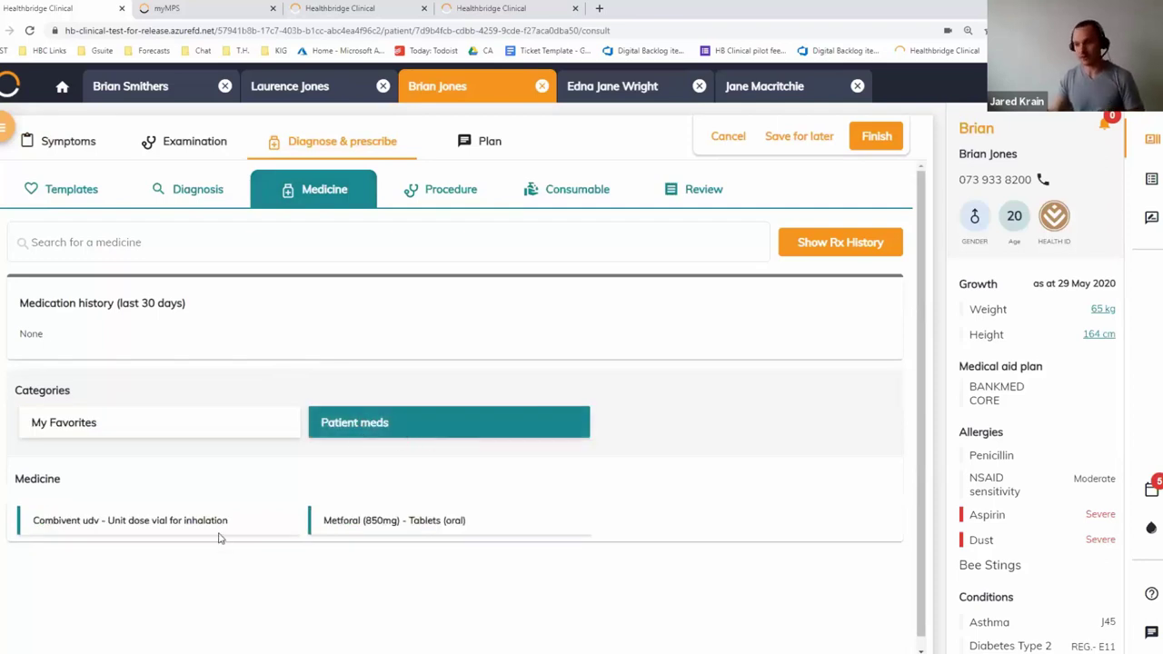
click(100, 527)
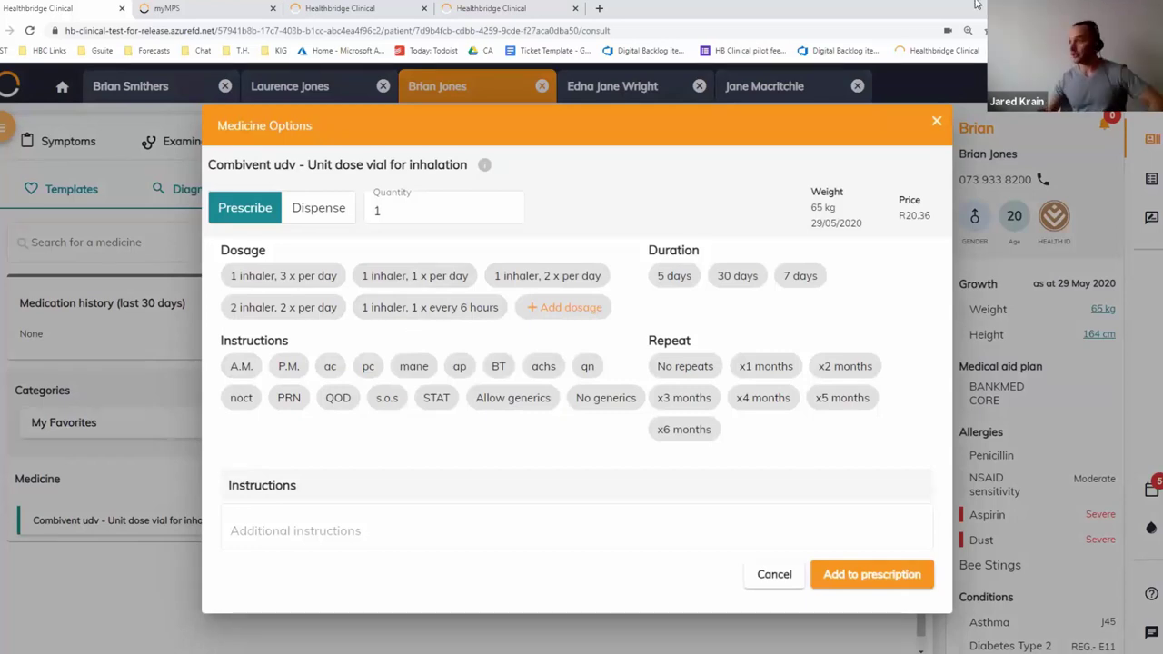
Prescribe Combivent at one dose three times daily for 30 days, with generics and three months' repeats
drag(811, 207, 888, 210)
click(883, 214)
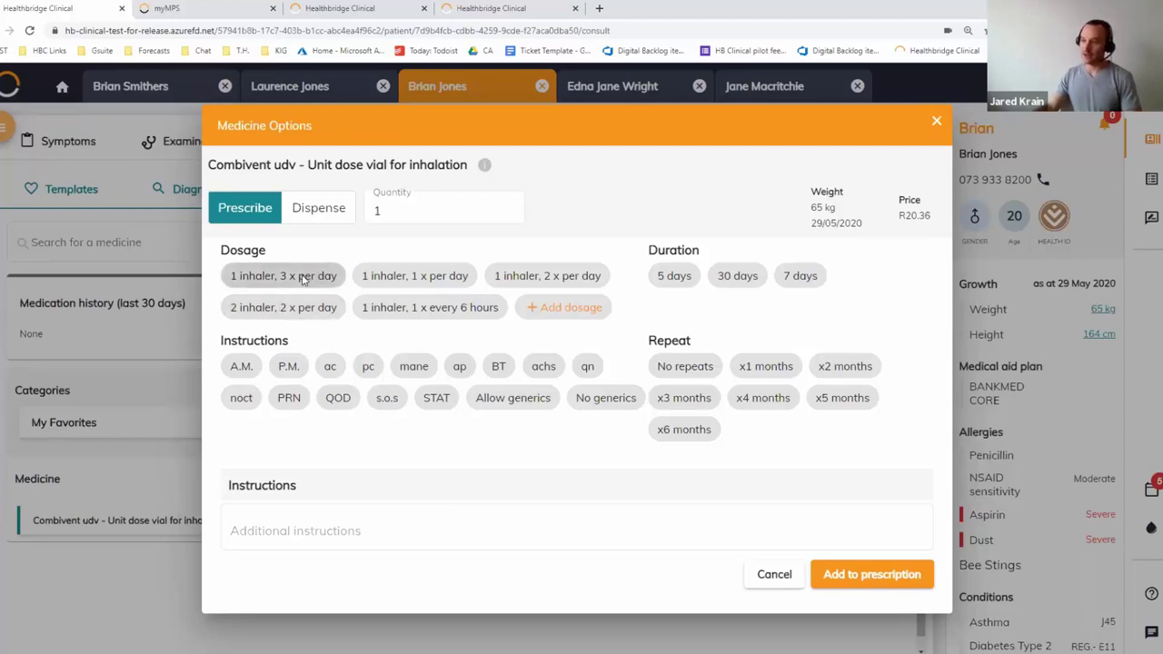
click(293, 277)
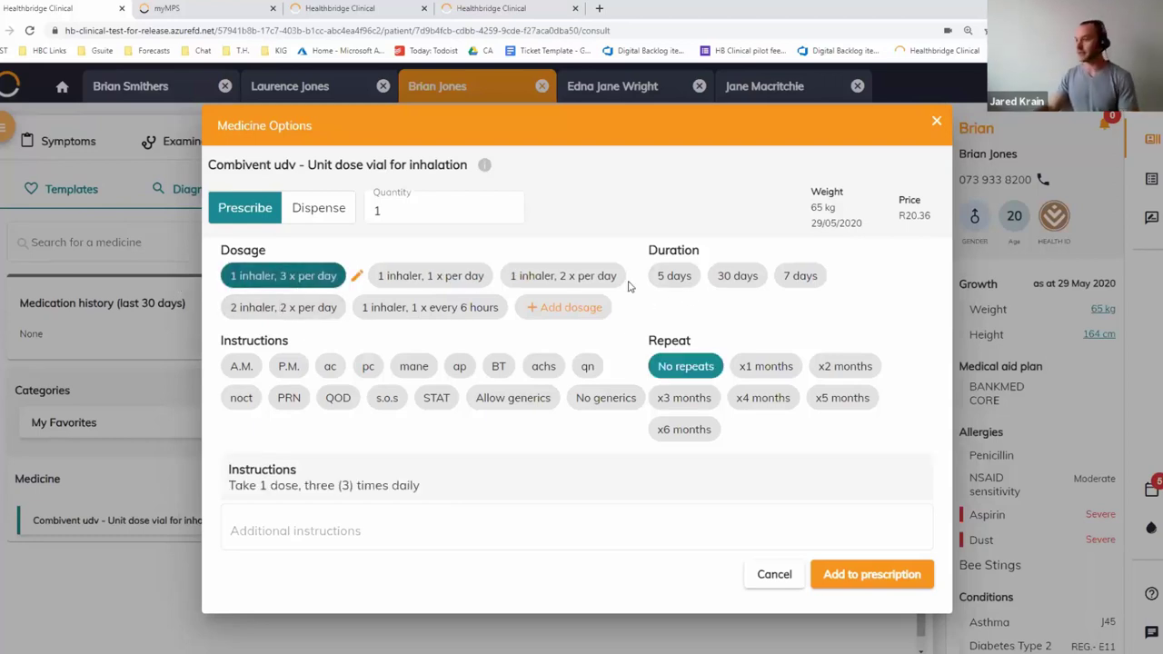
click(737, 277)
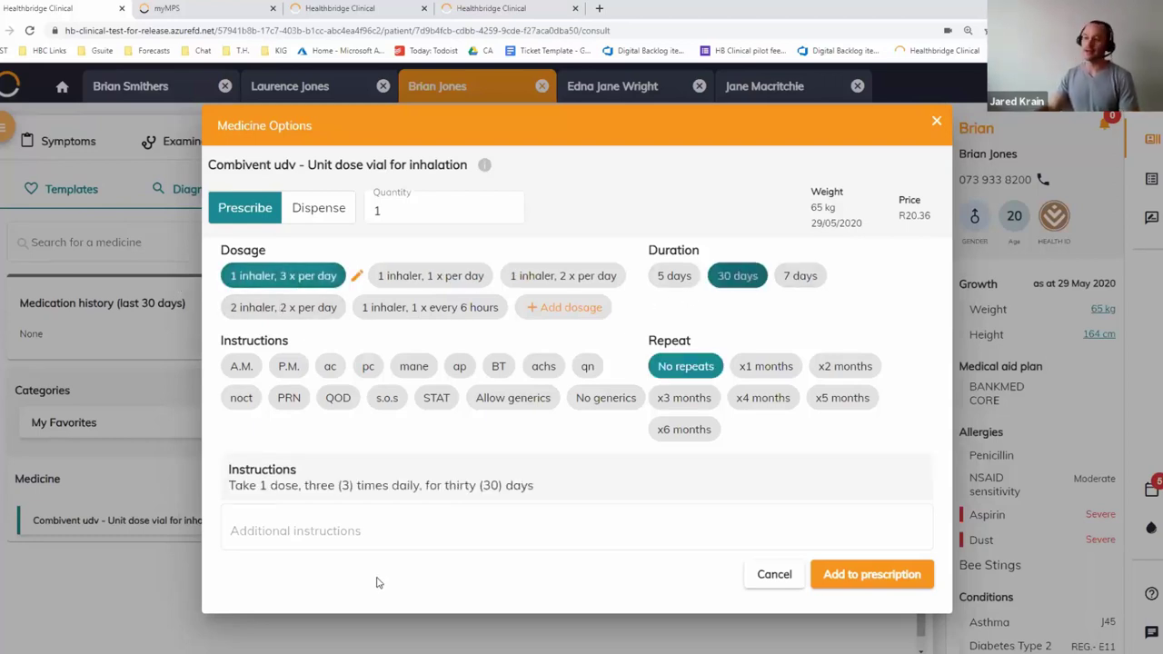
click(487, 406)
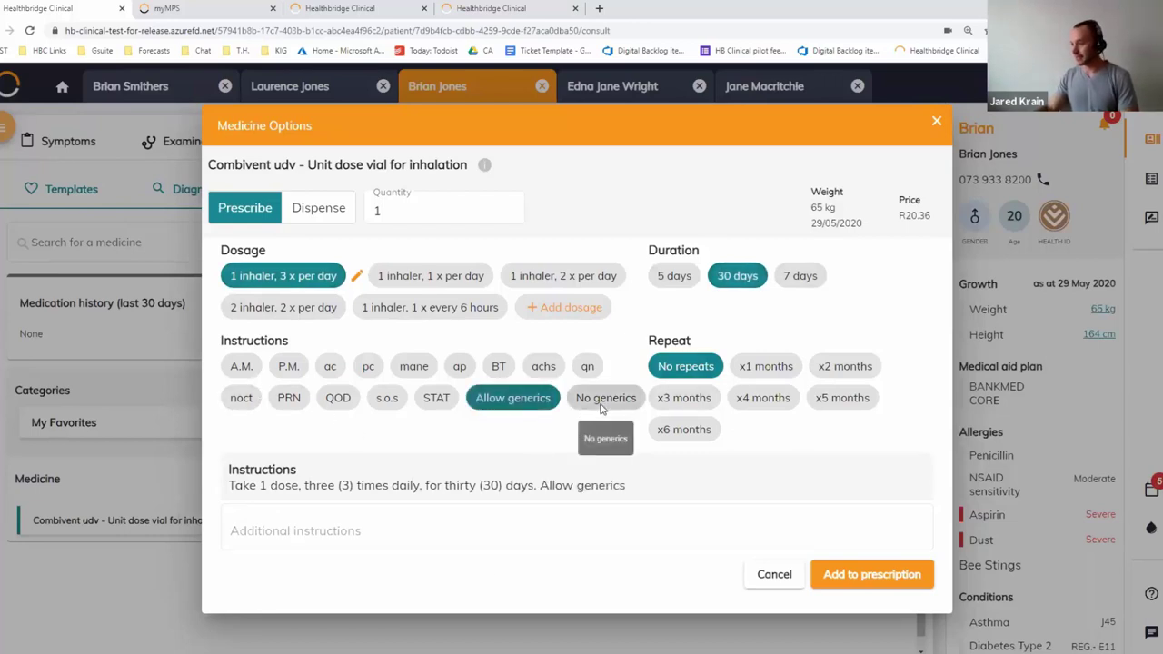
click(684, 398)
click(286, 530)
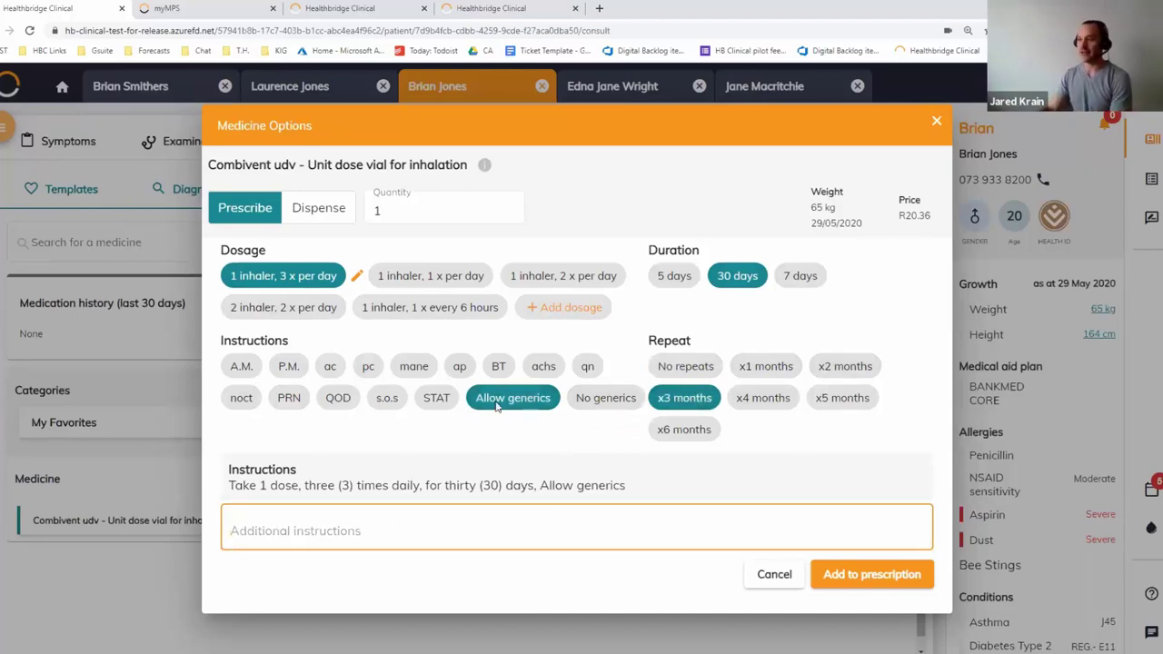
click(836, 576)
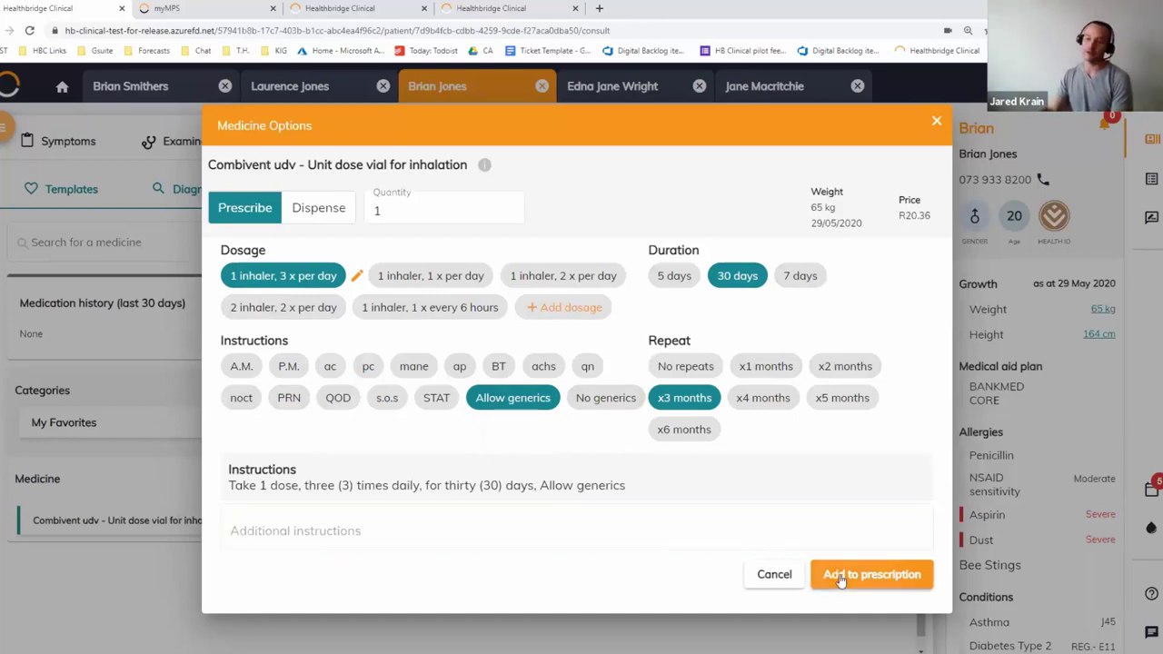
scroll(545, 531, down, 1)
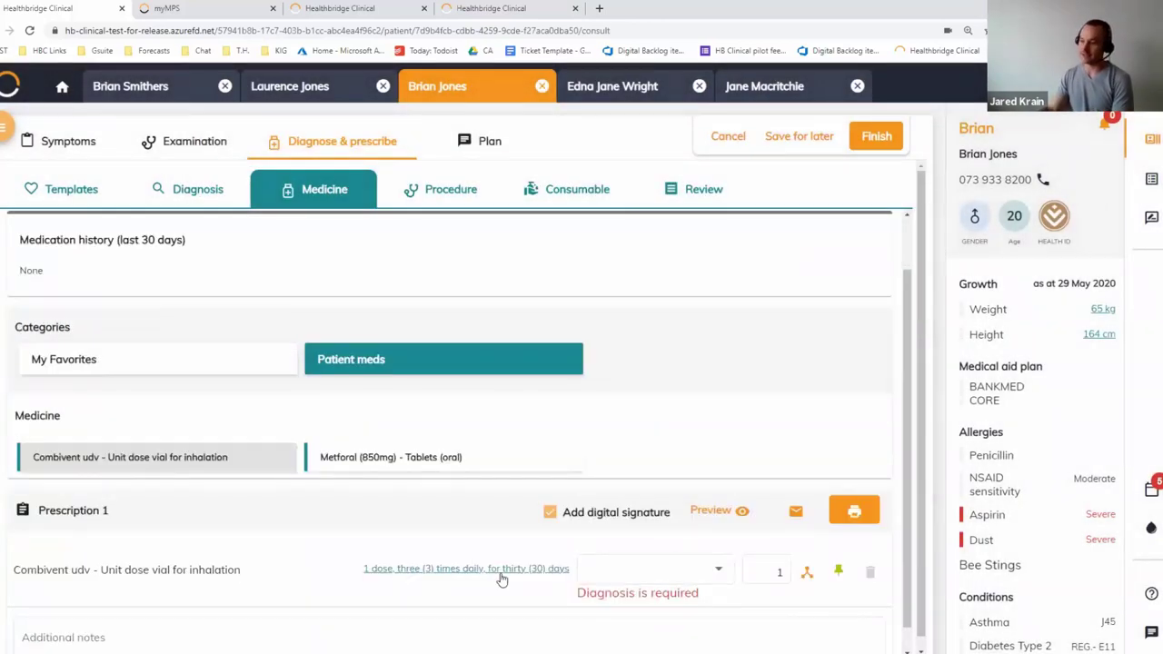
Link the Combivent line to J45.8 Mixed asthma and preview the printable prescription
click(200, 189)
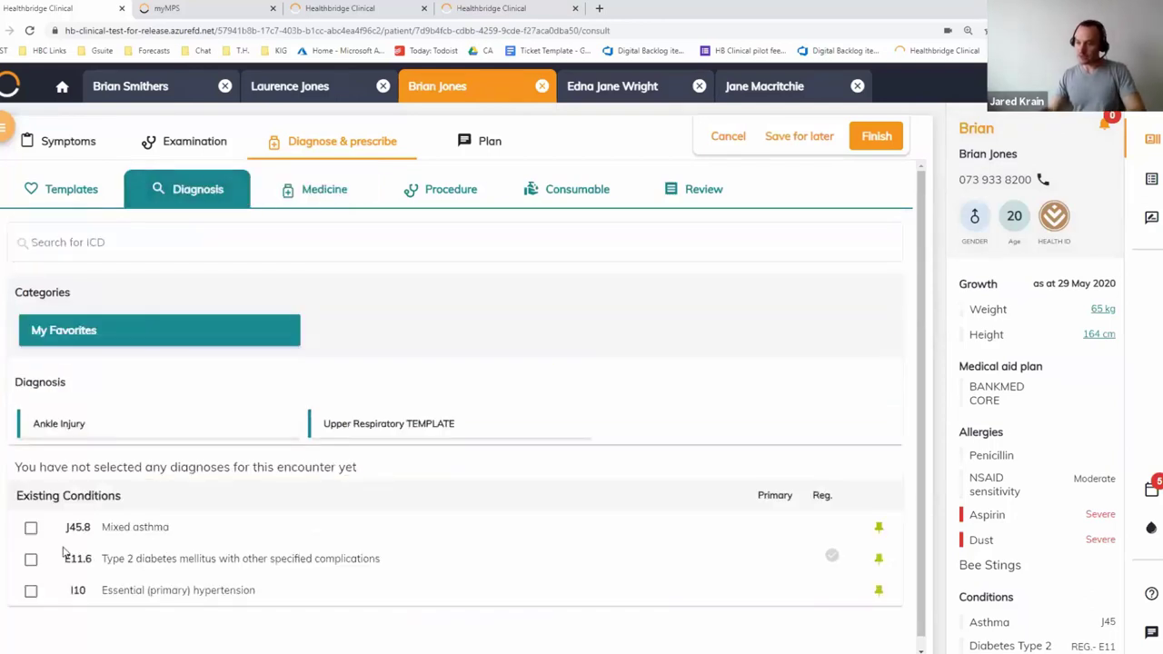
drag(23, 496, 140, 516)
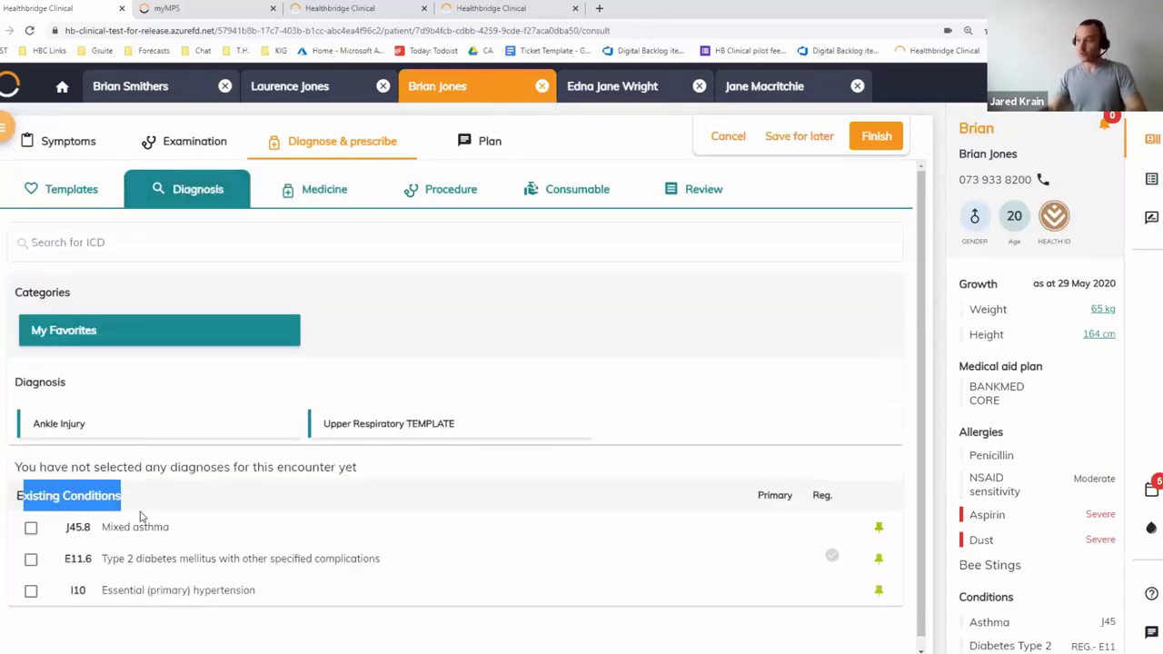
click(156, 627)
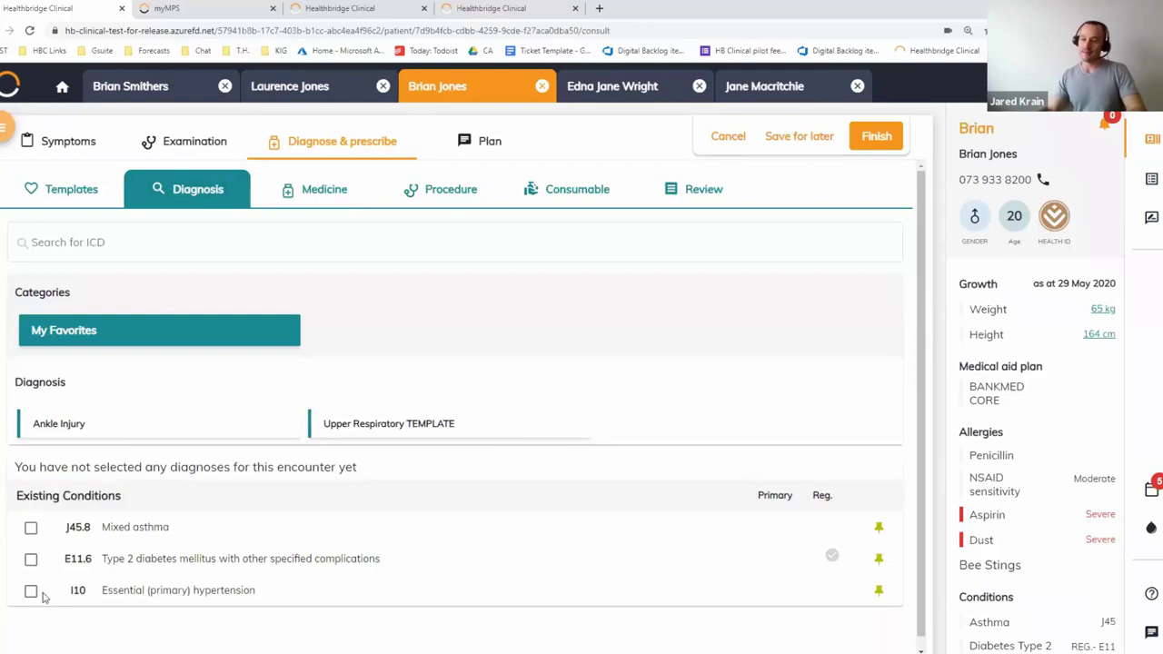
click(31, 529)
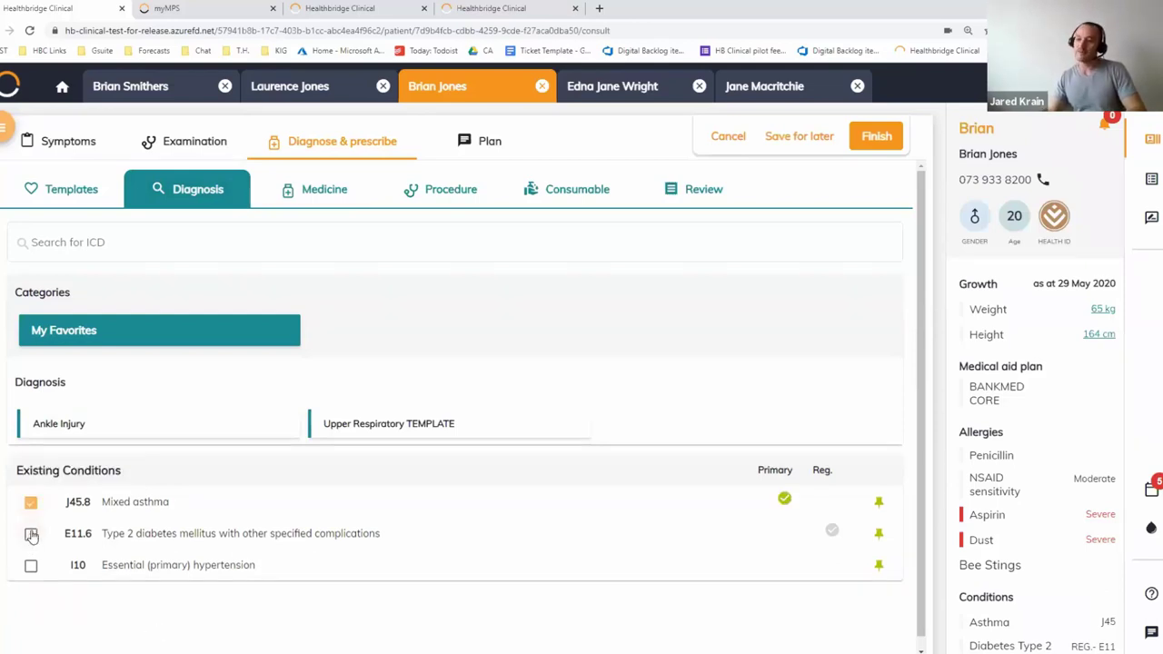
click(346, 191)
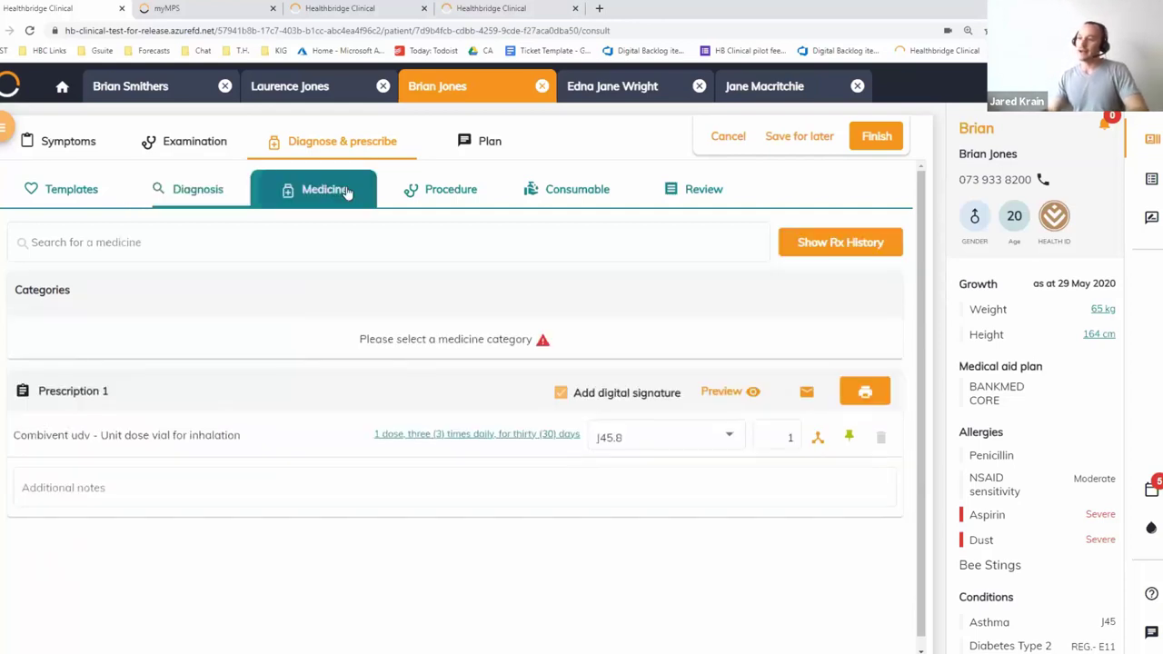
click(725, 580)
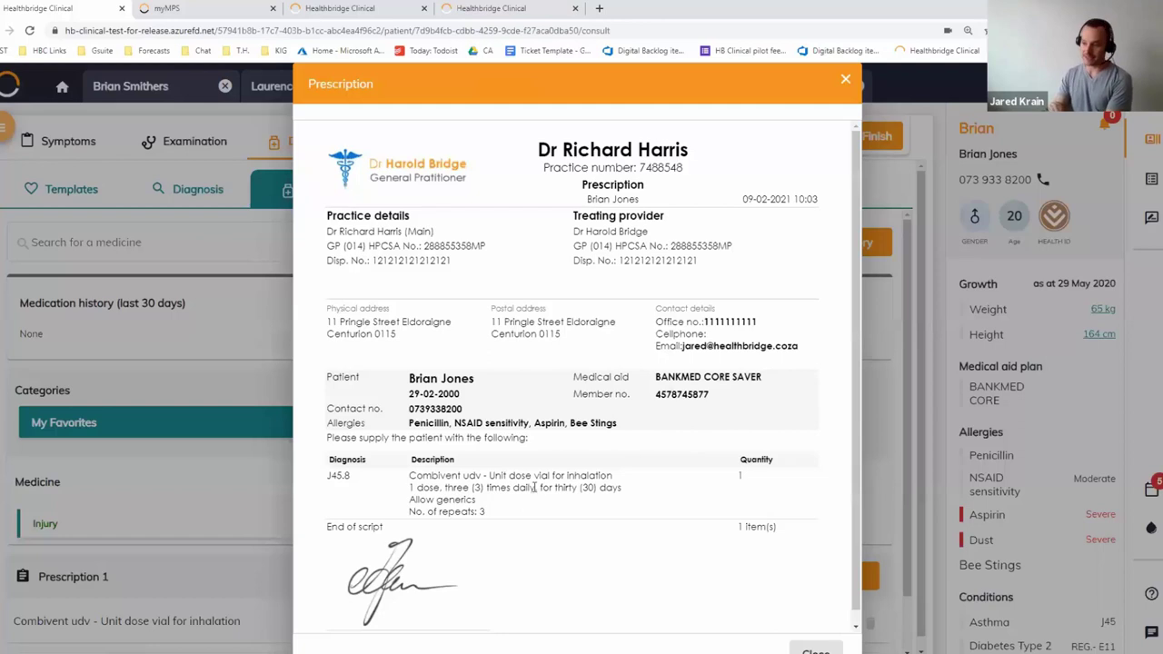
drag(407, 486, 535, 495)
click(463, 513)
click(533, 498)
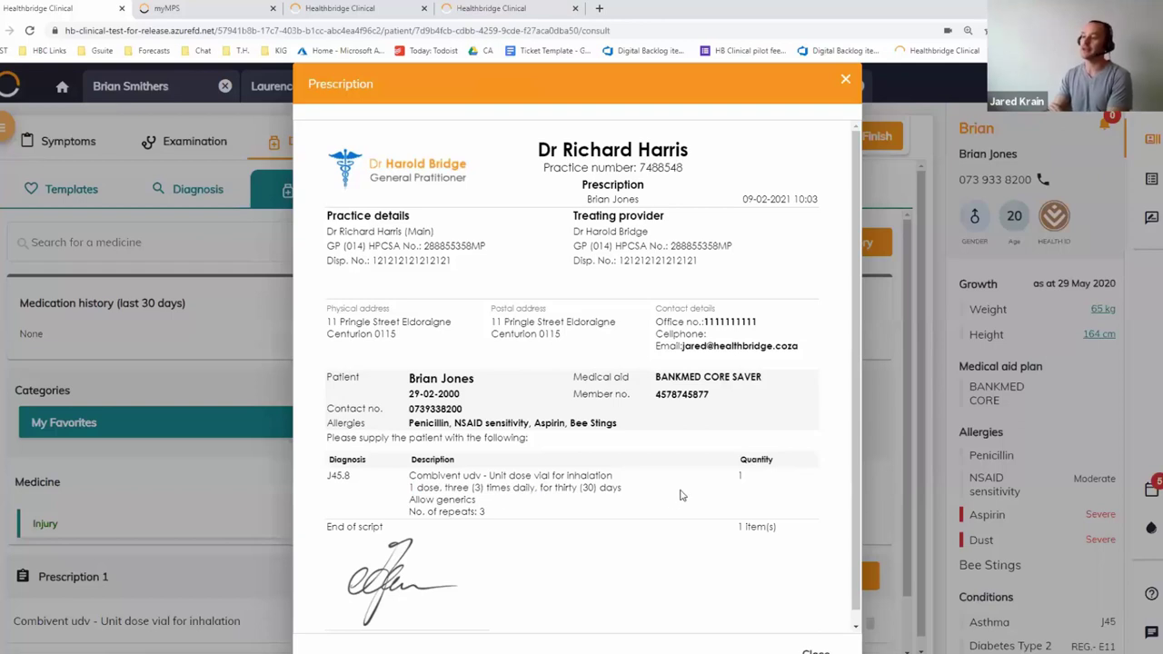
scroll(545, 518, down, 1)
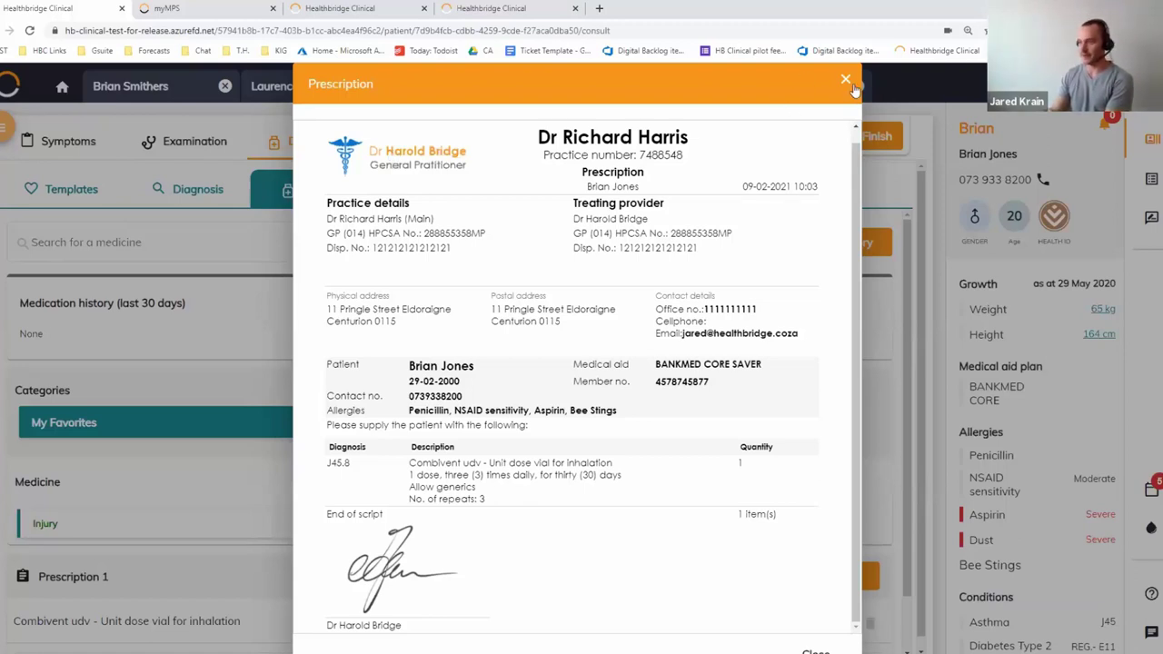
click(846, 80)
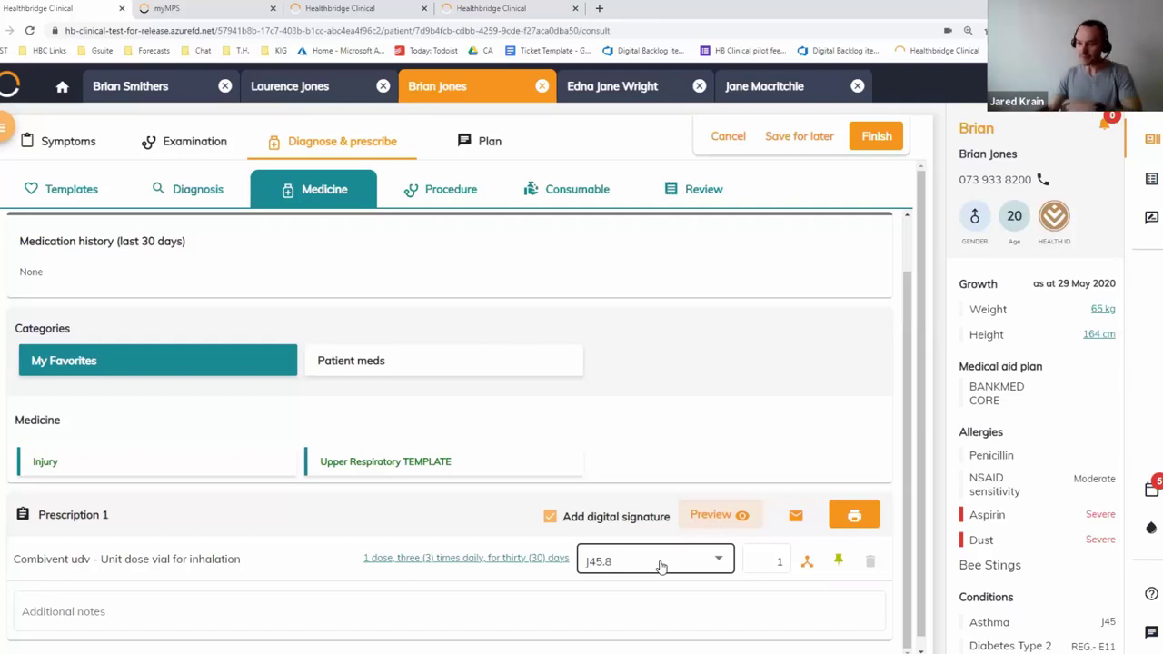
Search for and select Ventolin accuhaler 60dose (200mcg)
scroll(142, 289, up, 2)
click(139, 249)
click(233, 302)
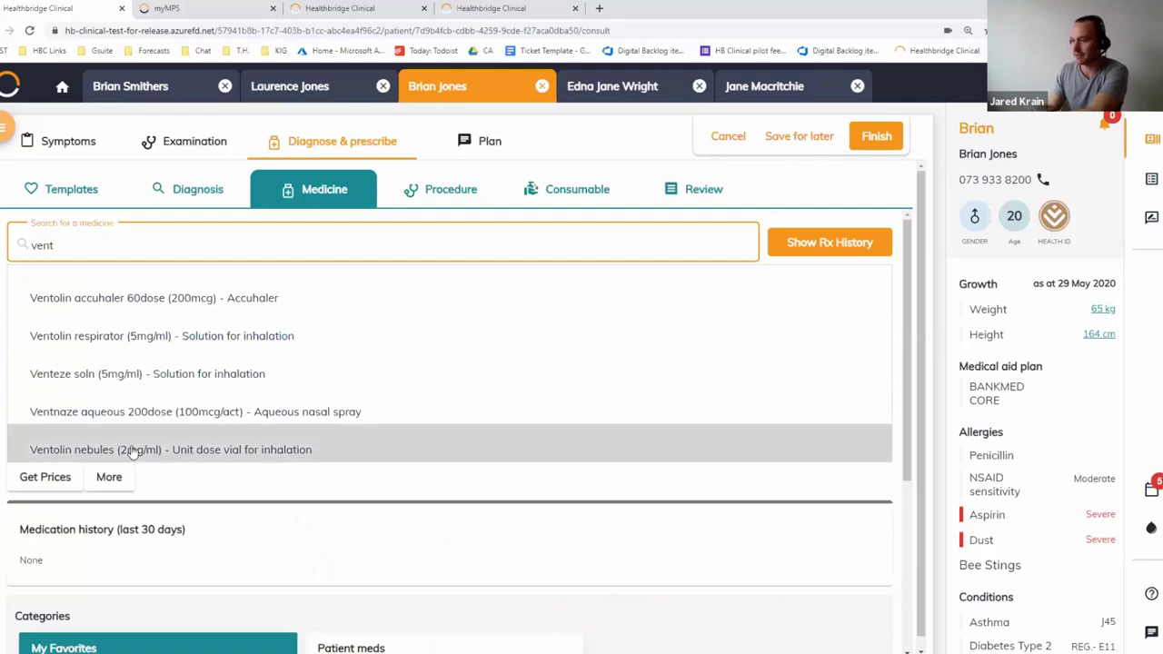
click(212, 300)
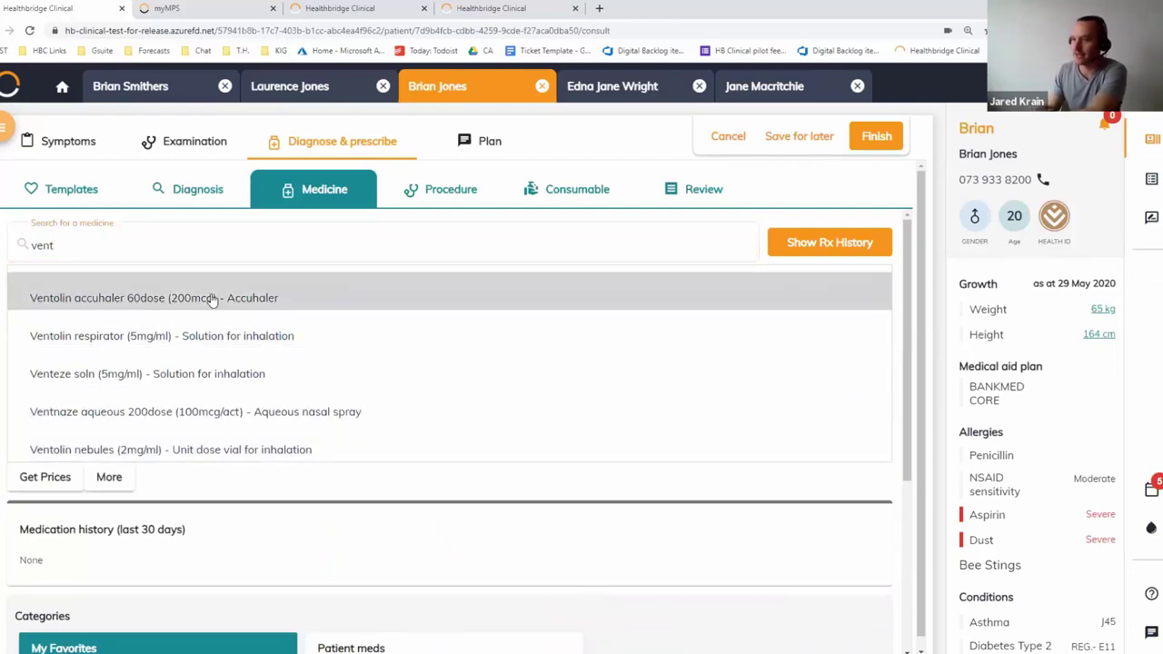
click(211, 299)
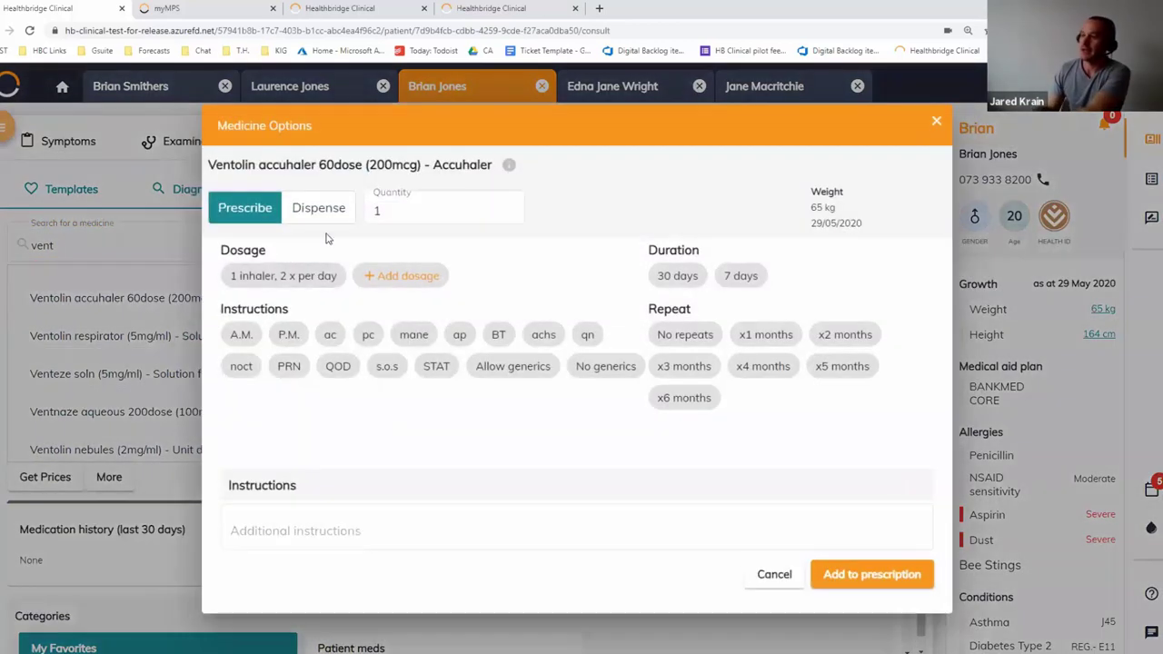
Add Ventolin to the prescription at one dose twice daily, A.M. and P.M., for 30 days
click(284, 278)
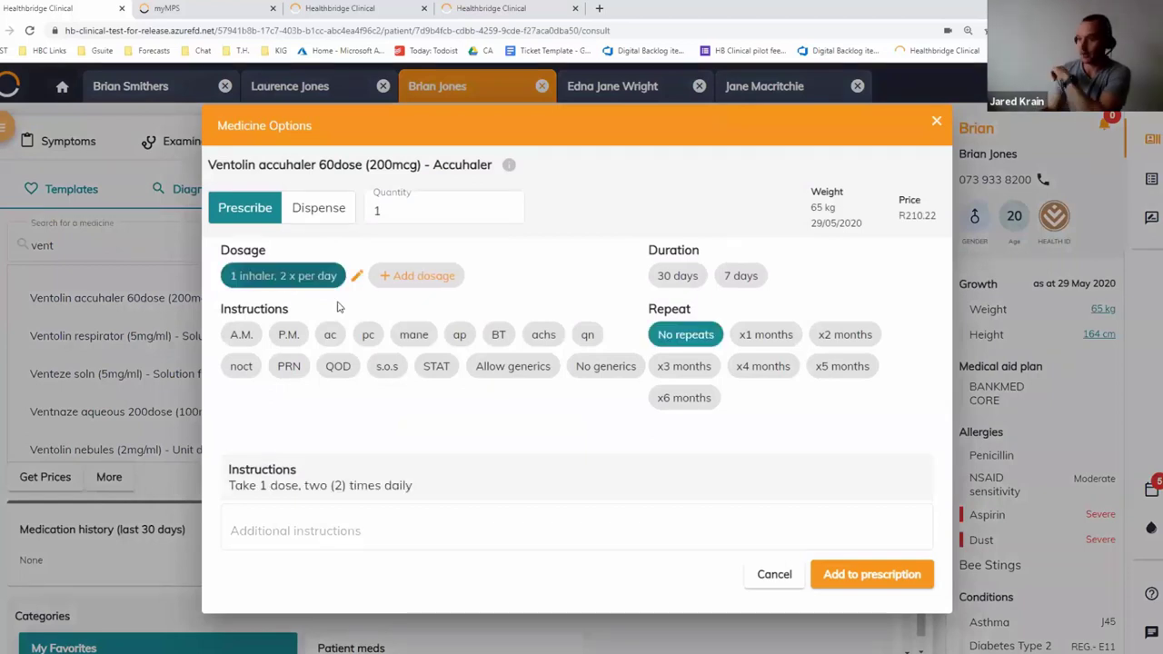
click(286, 335)
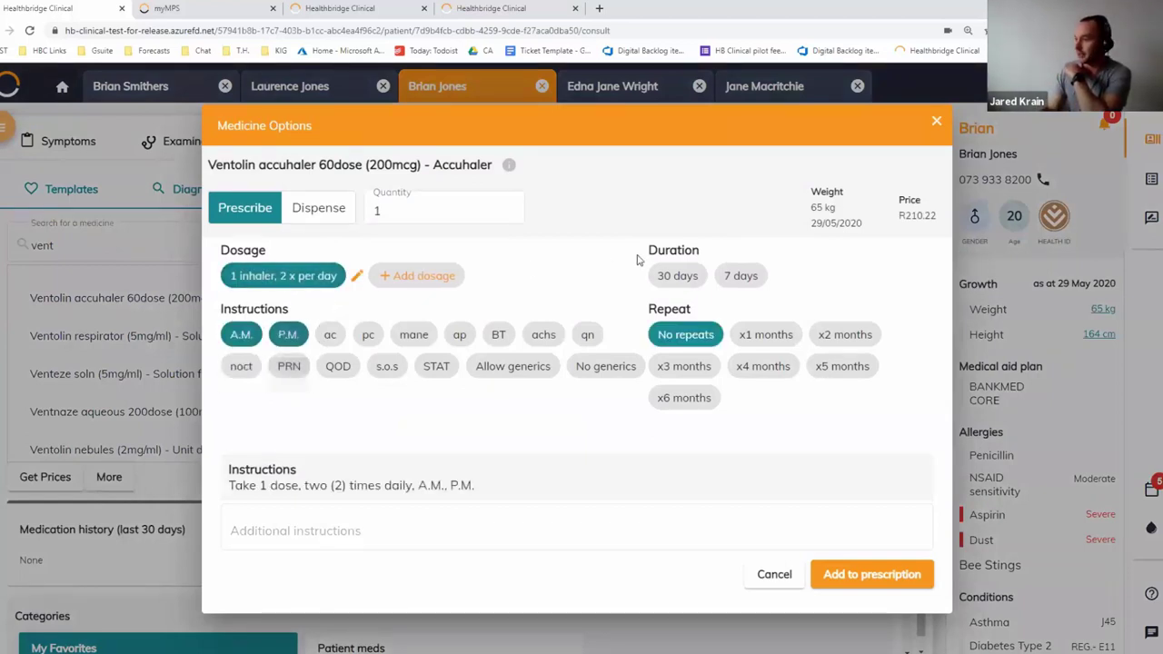
click(676, 275)
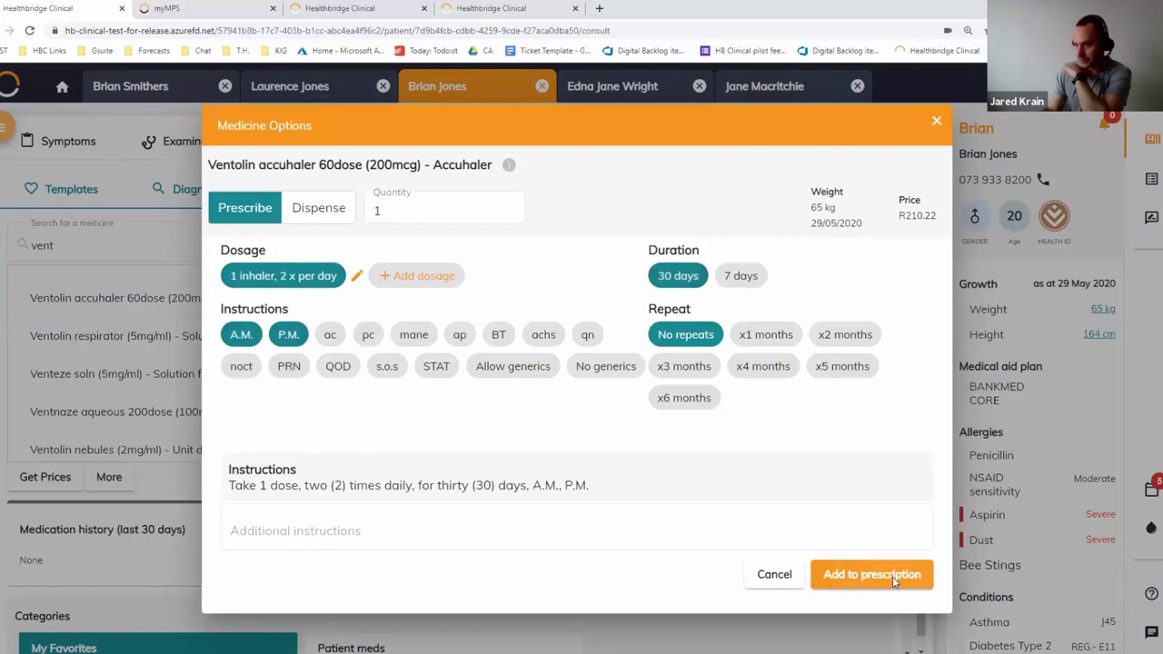
click(870, 574)
scroll(504, 499, down, 5)
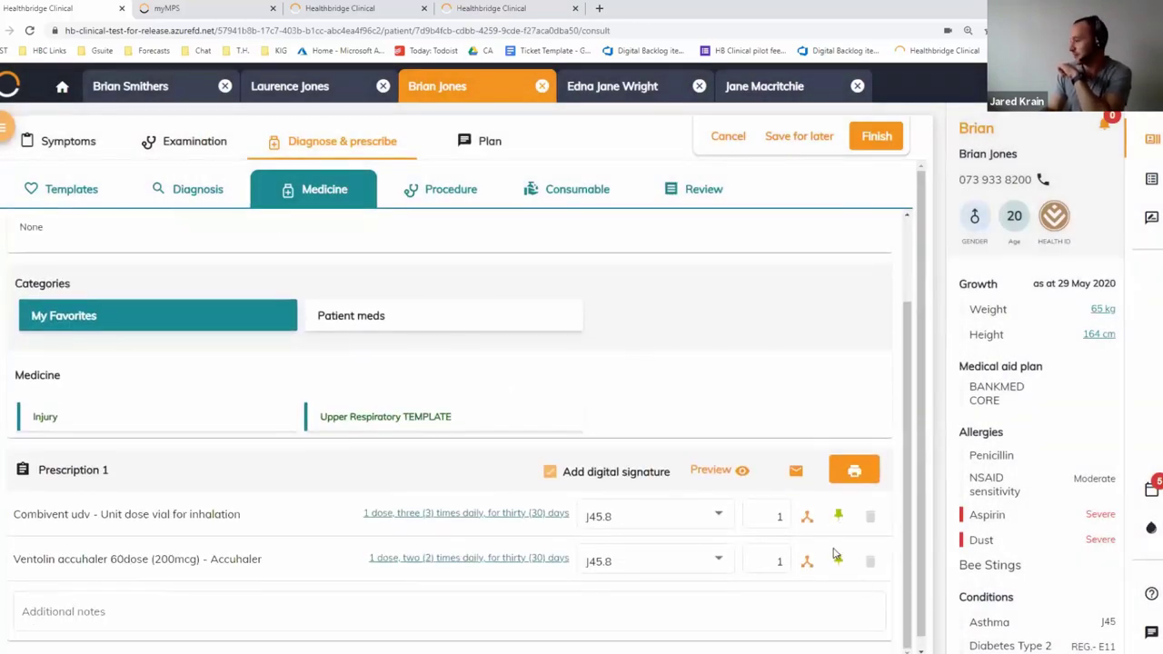
scroll(332, 390, up, 2)
click(93, 243)
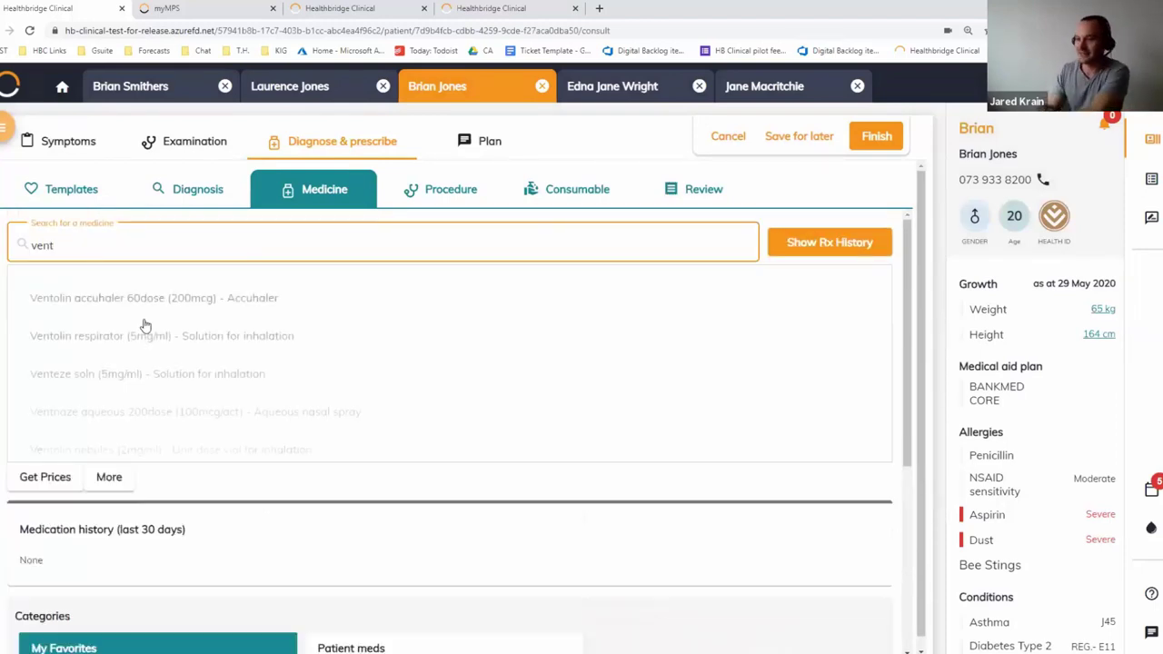
Add Venteze soln (5mg/ml) to the prescription and pin it to the patient's Asthma
click(169, 378)
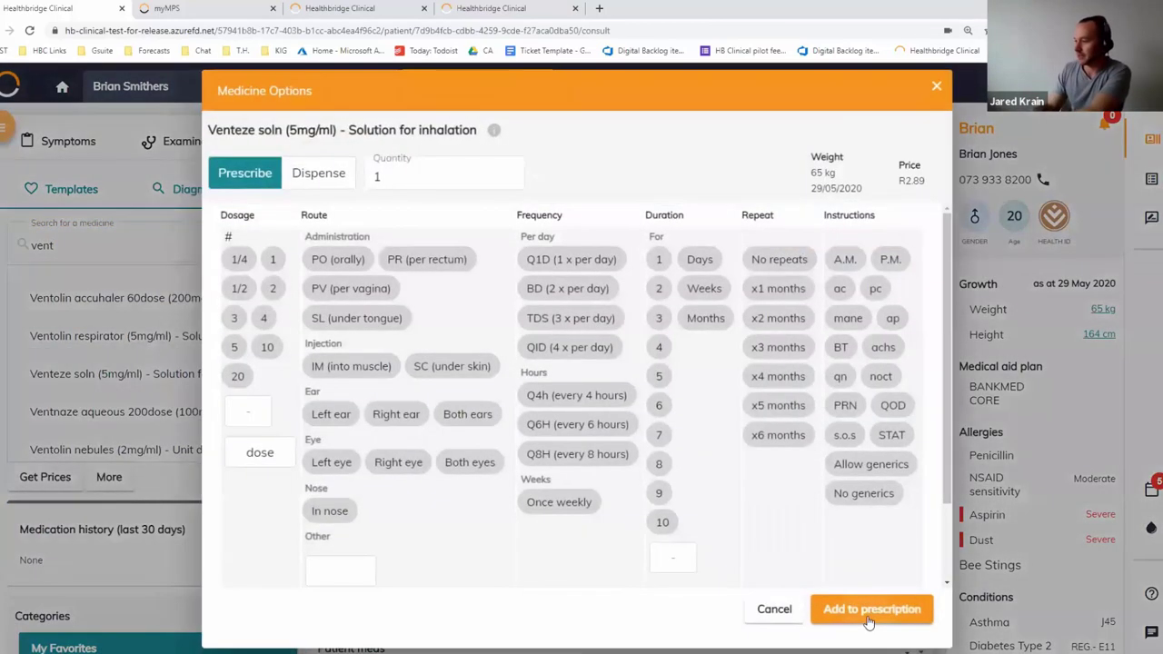
key(Escape)
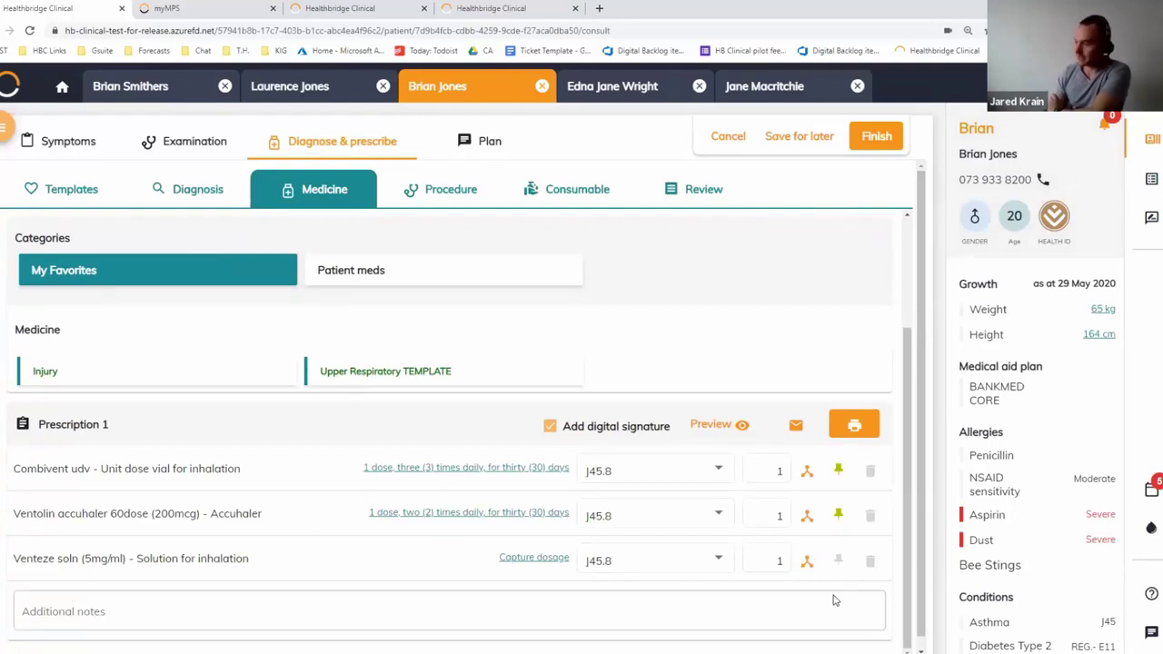
click(837, 563)
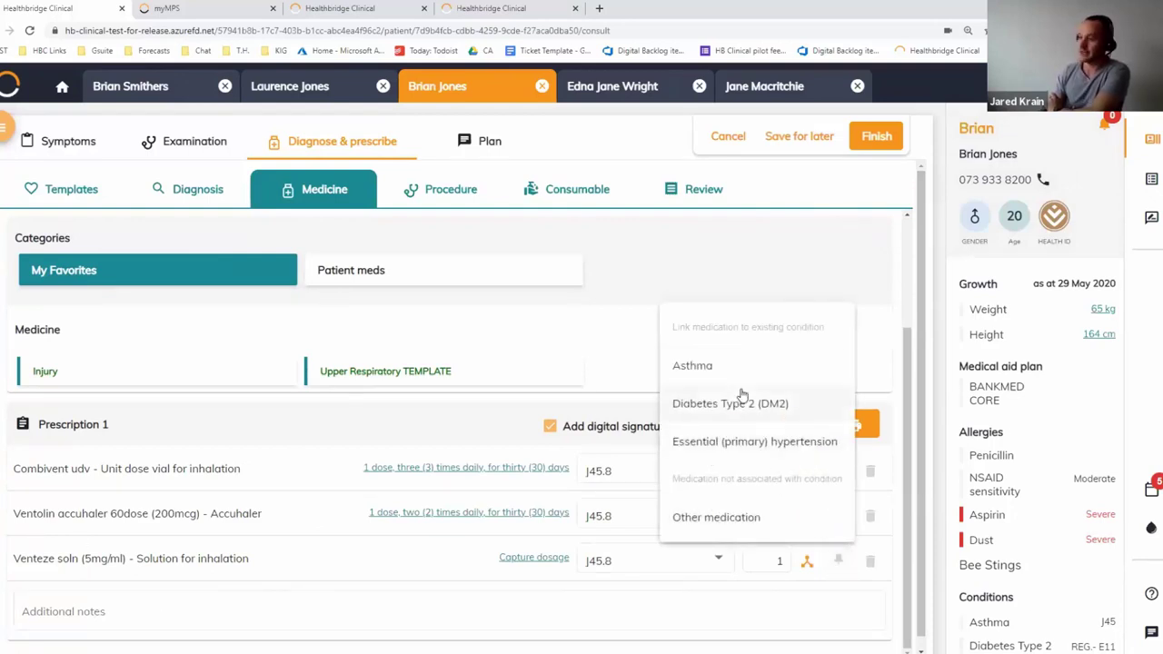
click(701, 366)
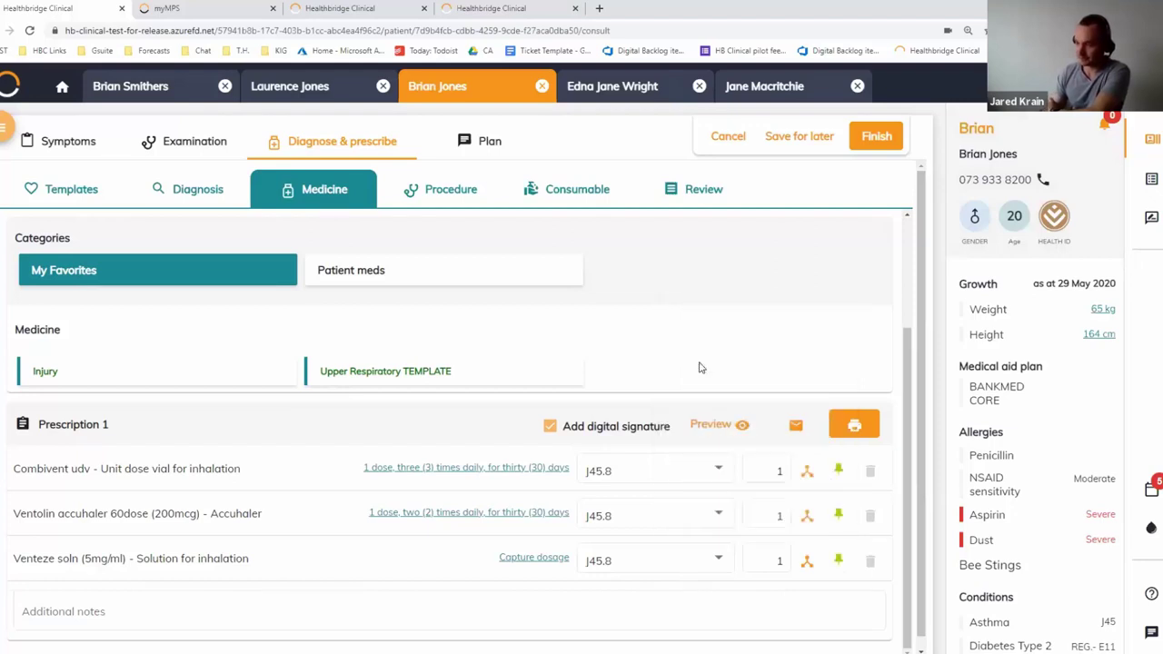
click(424, 86)
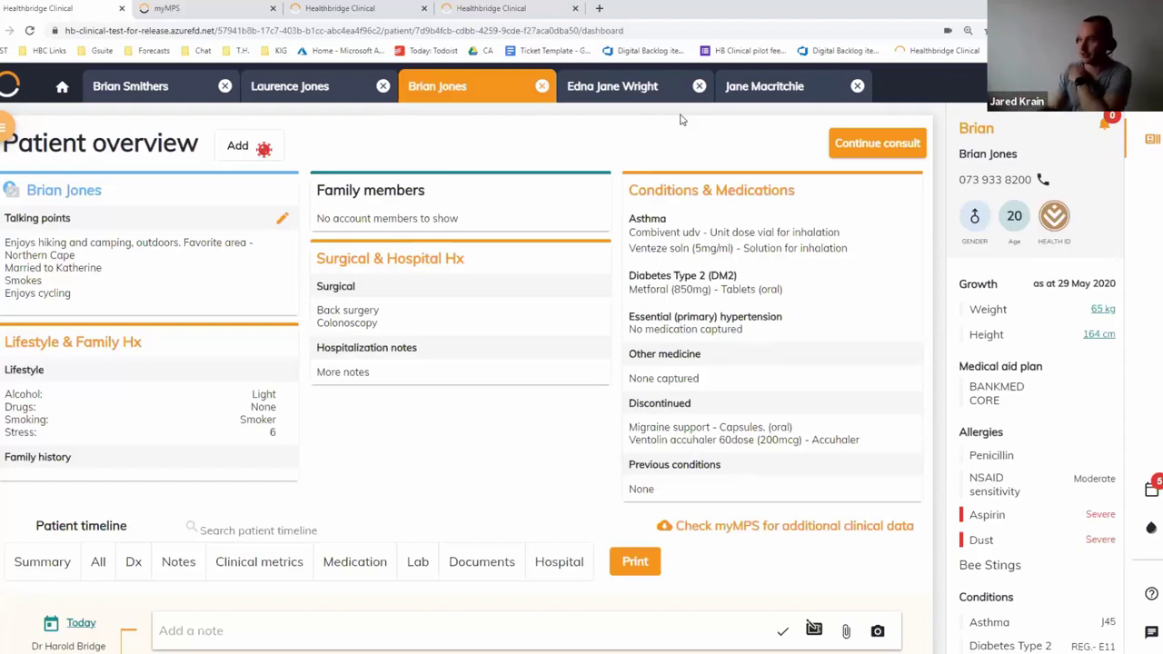
Switch to the infant's patient tab and resume its unfinished consult at diagnose and prescribe
click(795, 86)
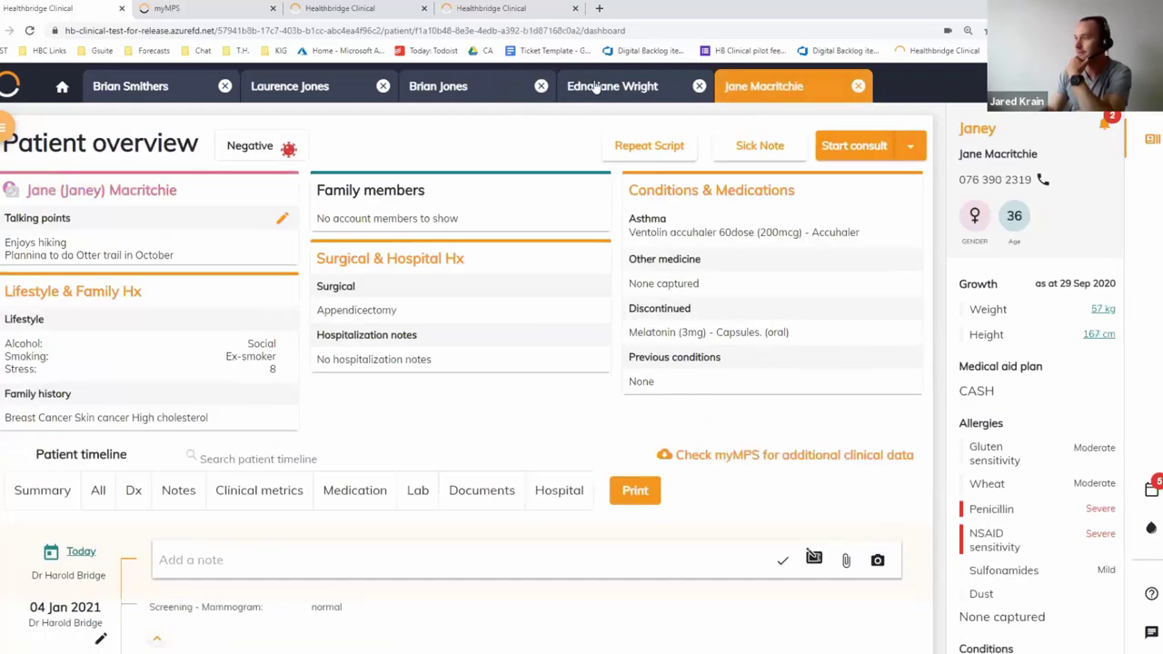
click(595, 87)
click(877, 143)
click(314, 142)
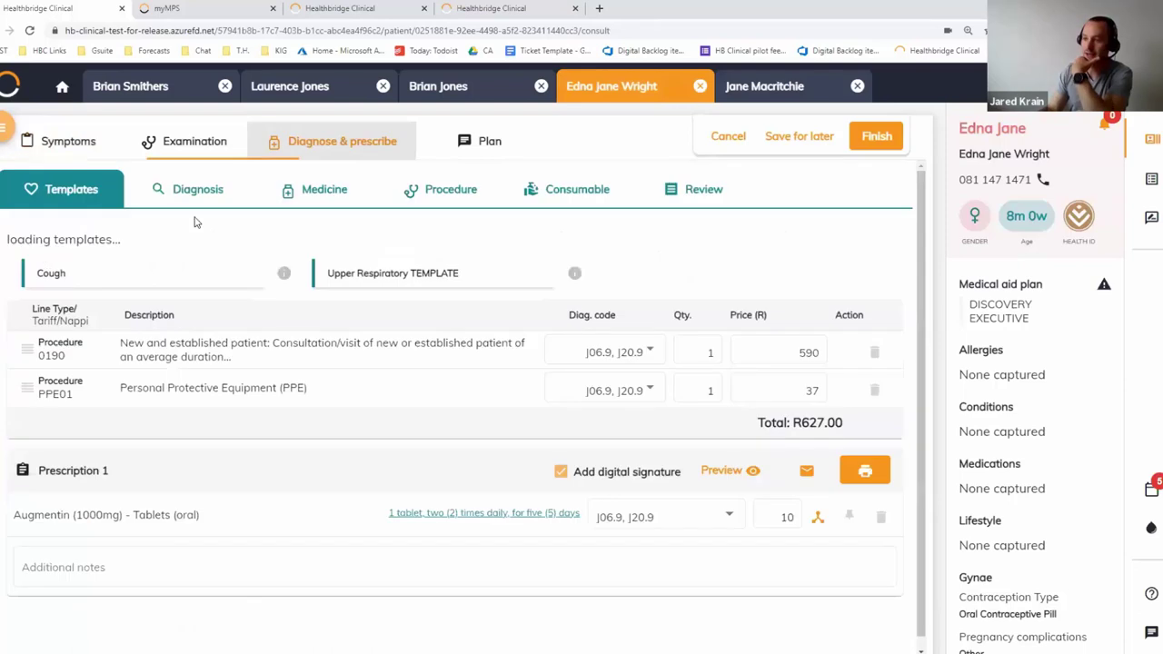
Add I10 Essential (primary) hypertension as a diagnosis and pin it to the patient's conditions
click(198, 189)
click(207, 245)
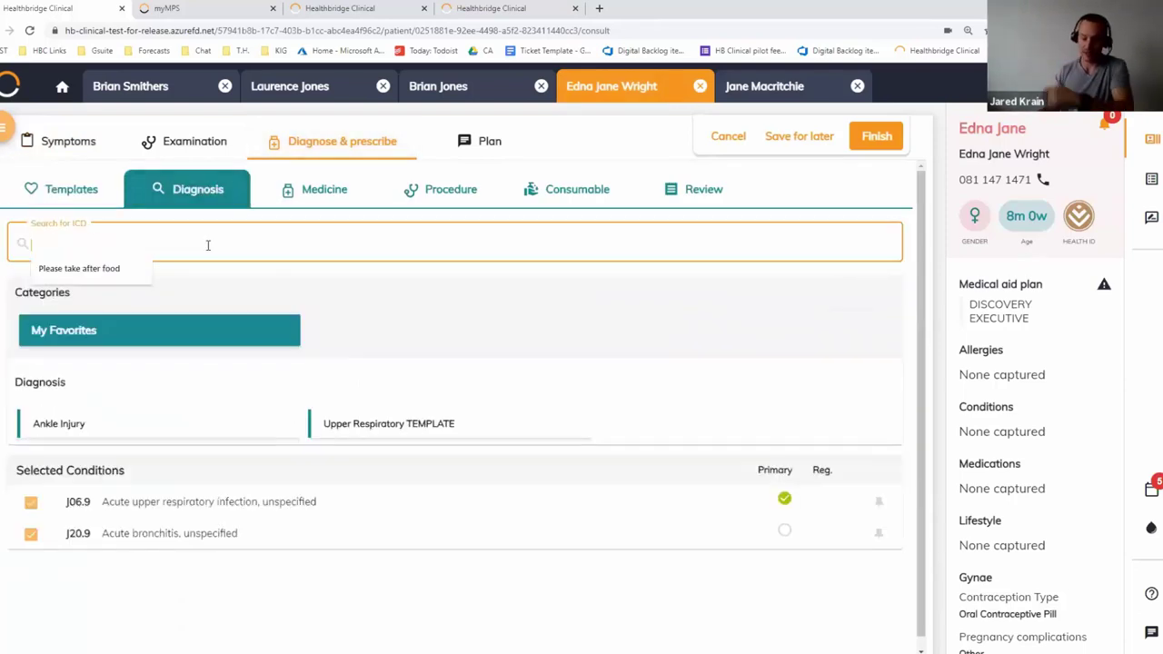
text(i10)
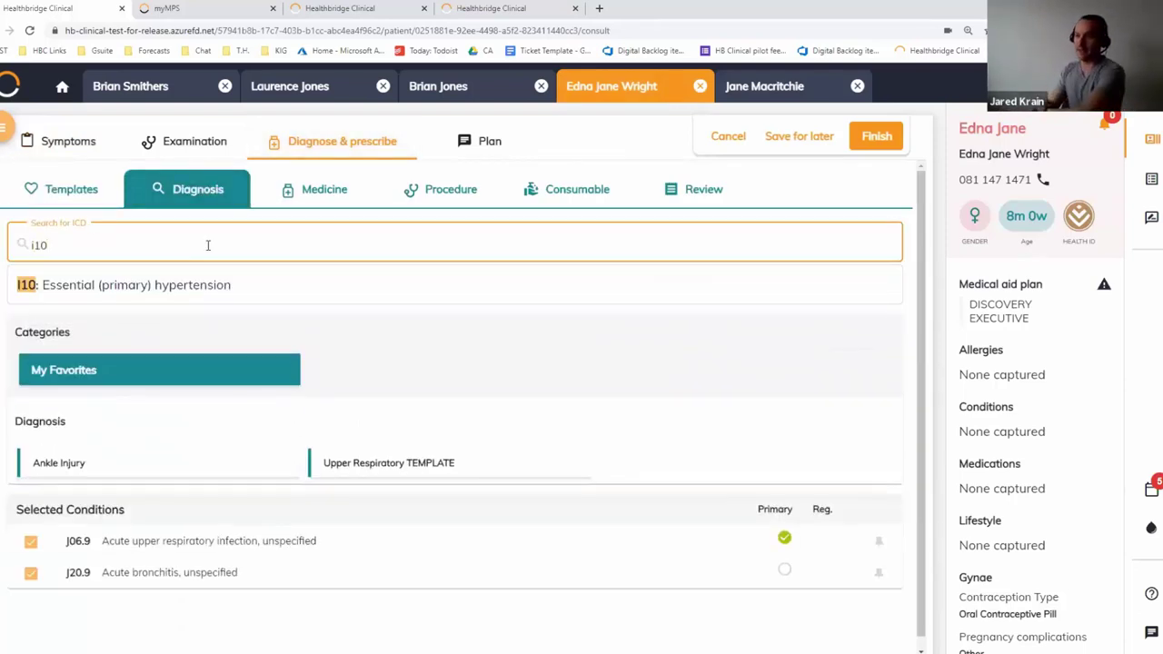
click(193, 291)
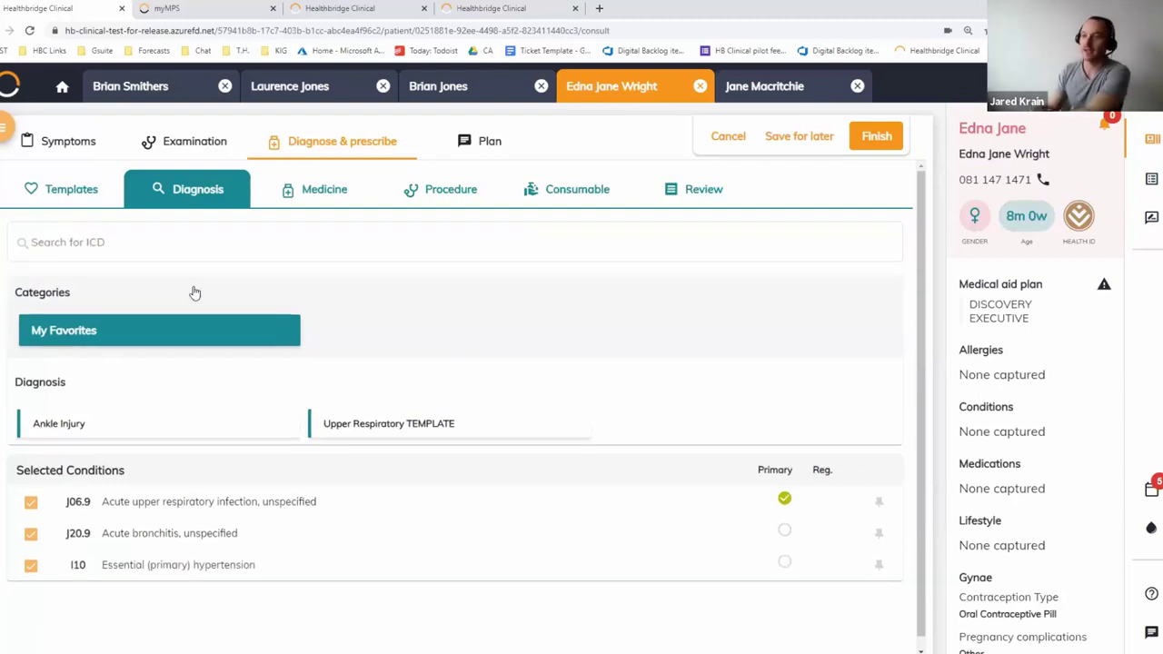
click(877, 565)
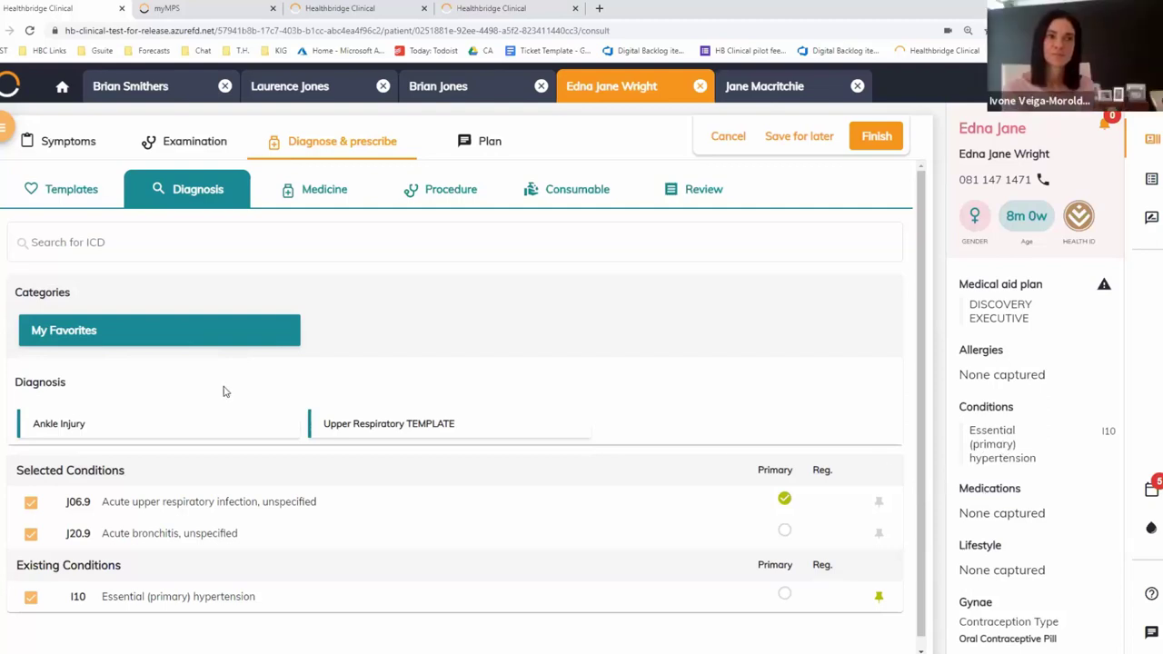
click(318, 194)
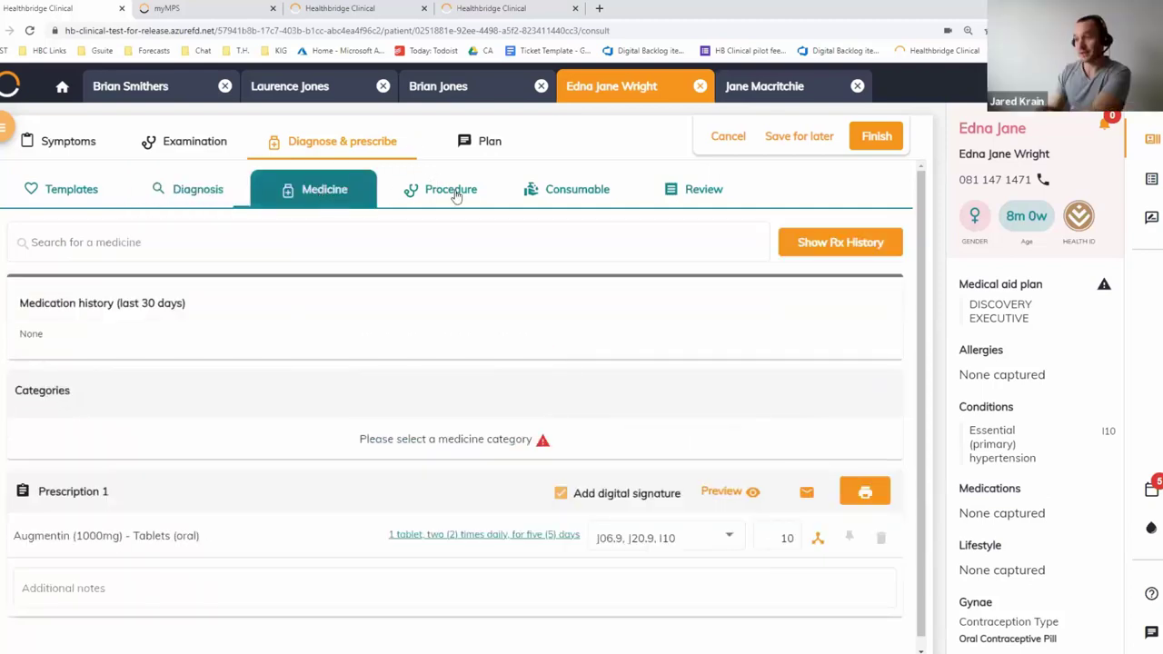
Check the procedure step and review summary, then begin saving the consult as a template
click(450, 192)
click(711, 196)
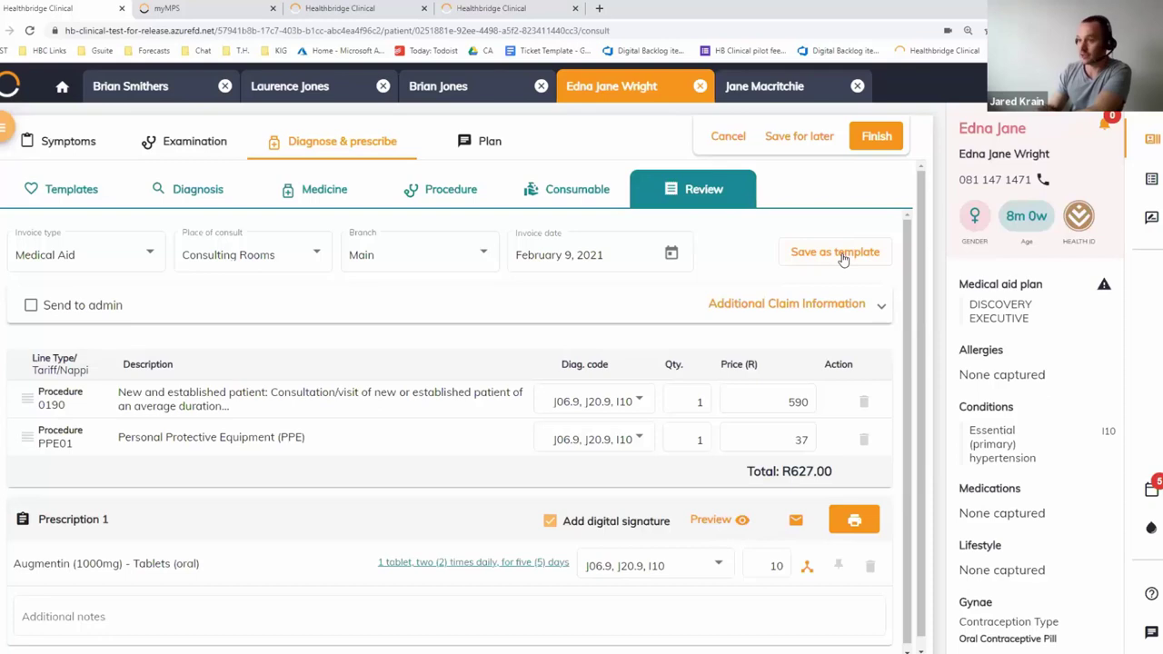
click(842, 255)
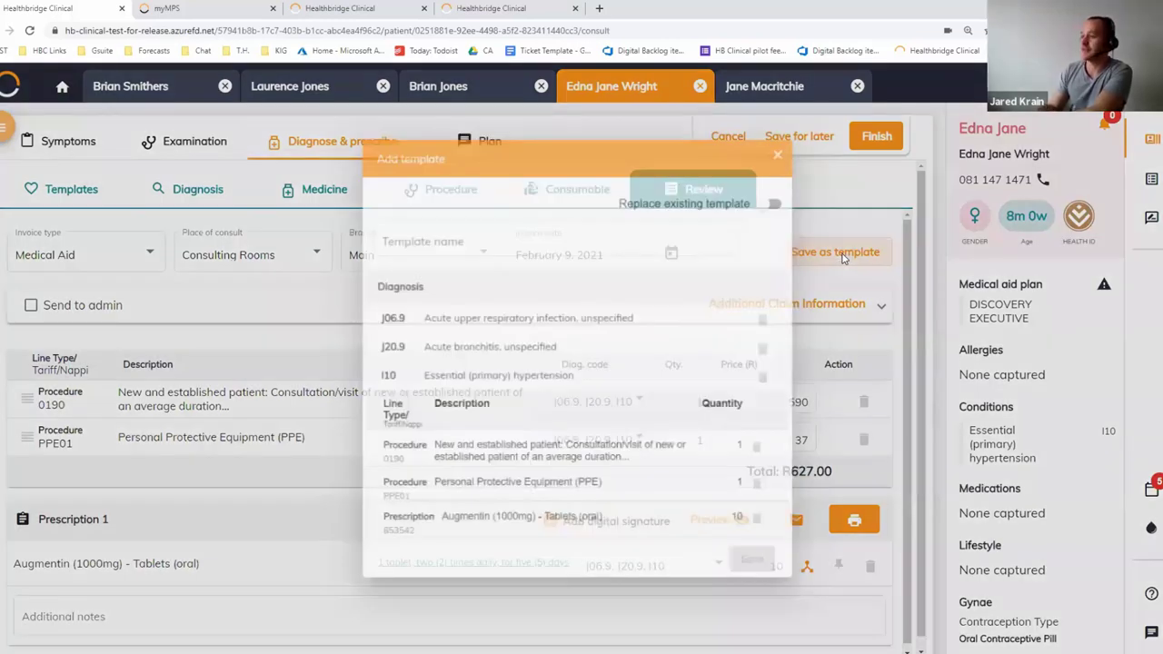
Save the consult as a template named 'Bronch'
click(522, 228)
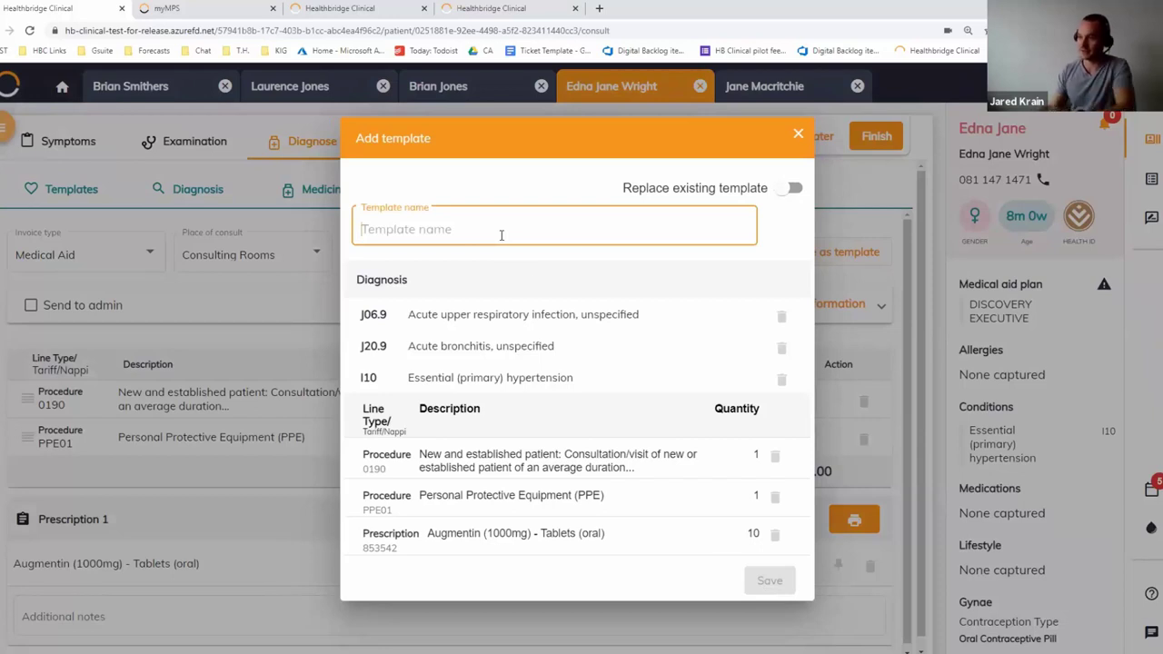
text(Bronch)
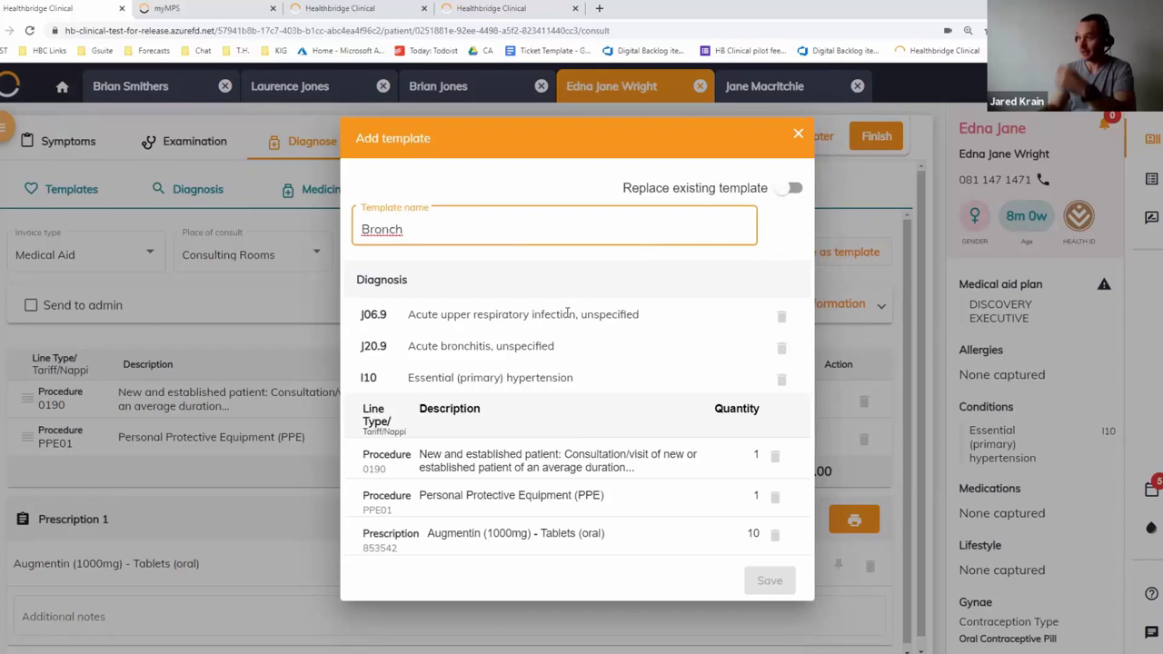
click(701, 459)
click(760, 583)
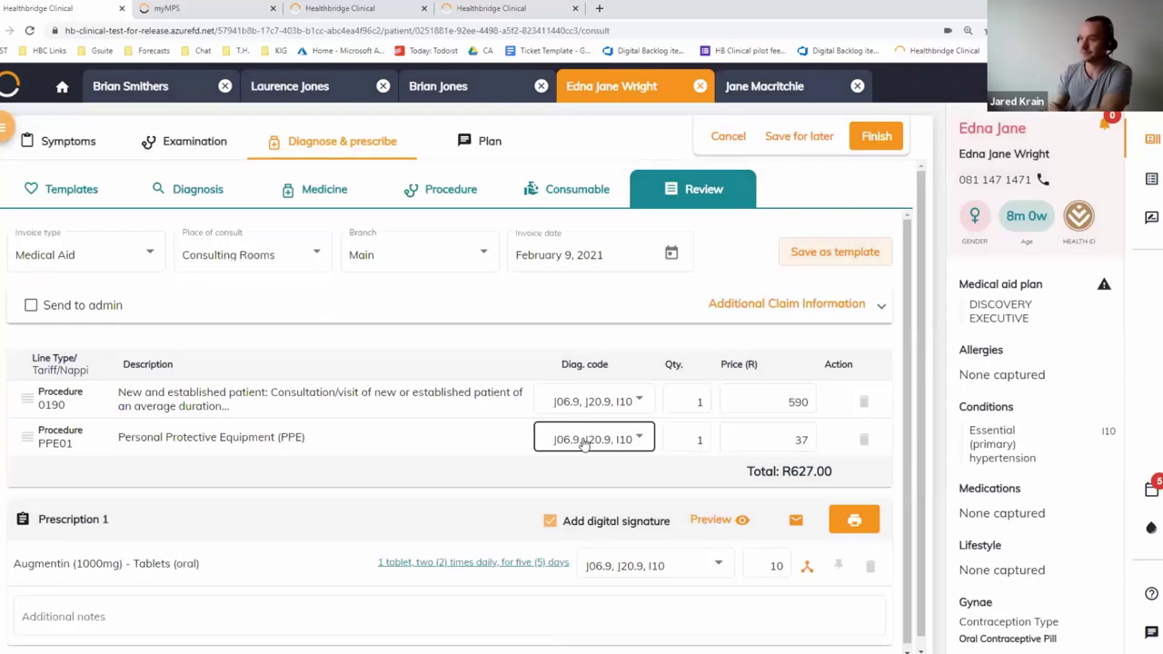
Go to the consult's Plan step and switch on the Outcome section
click(489, 143)
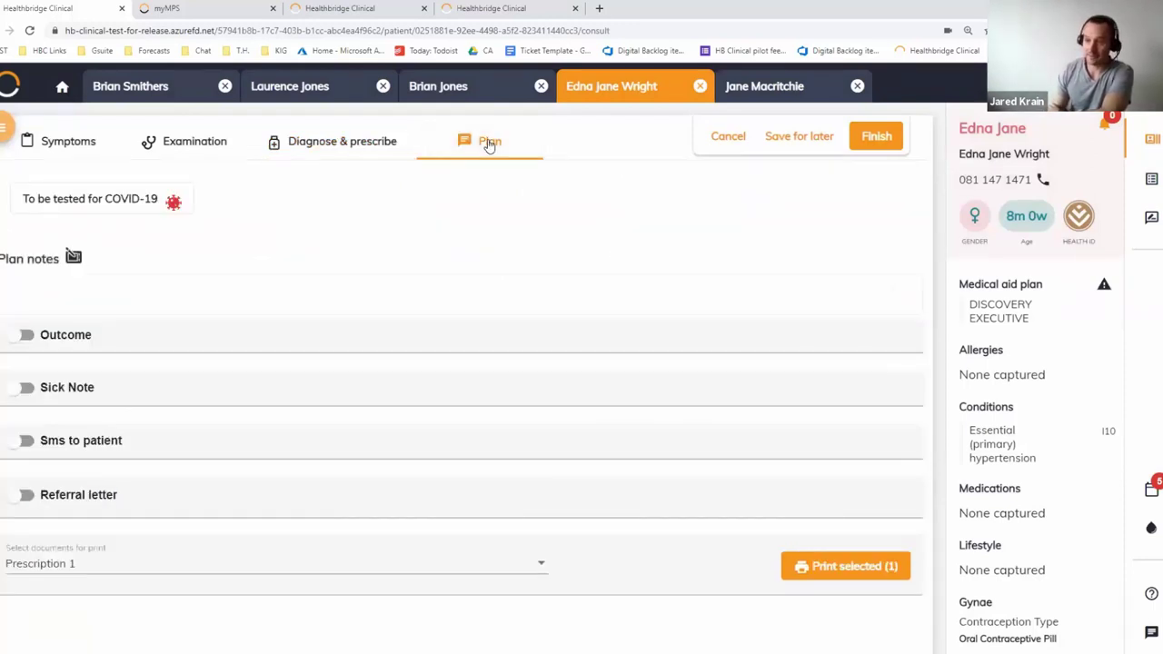
click(65, 295)
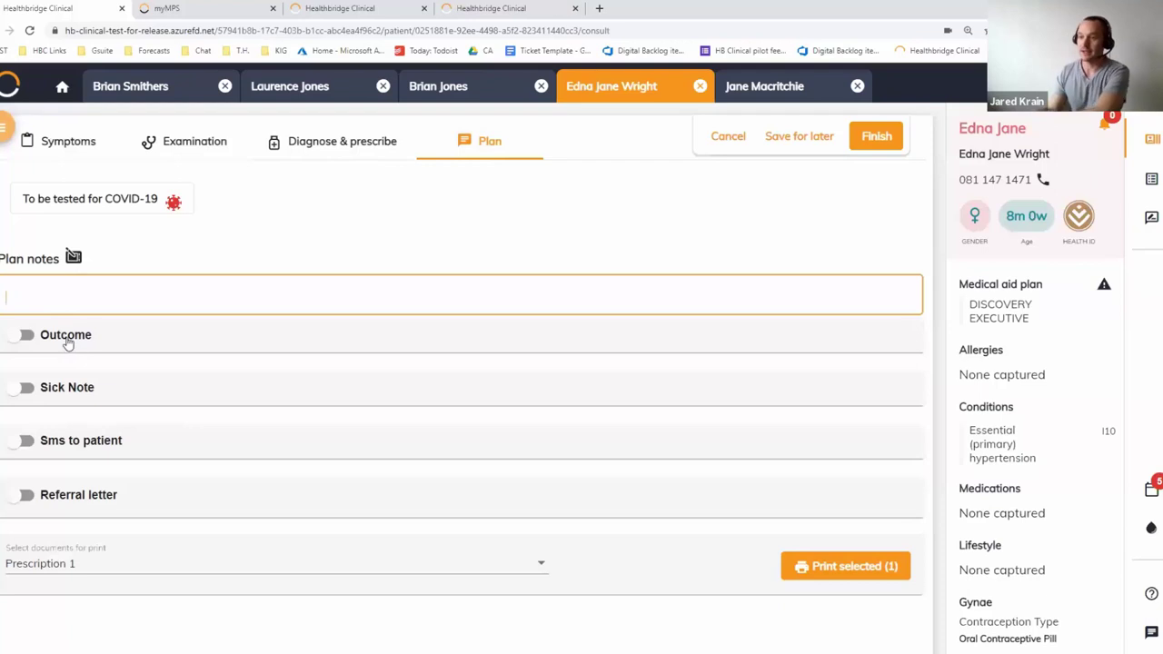
click(66, 334)
scroll(66, 337, down, 1)
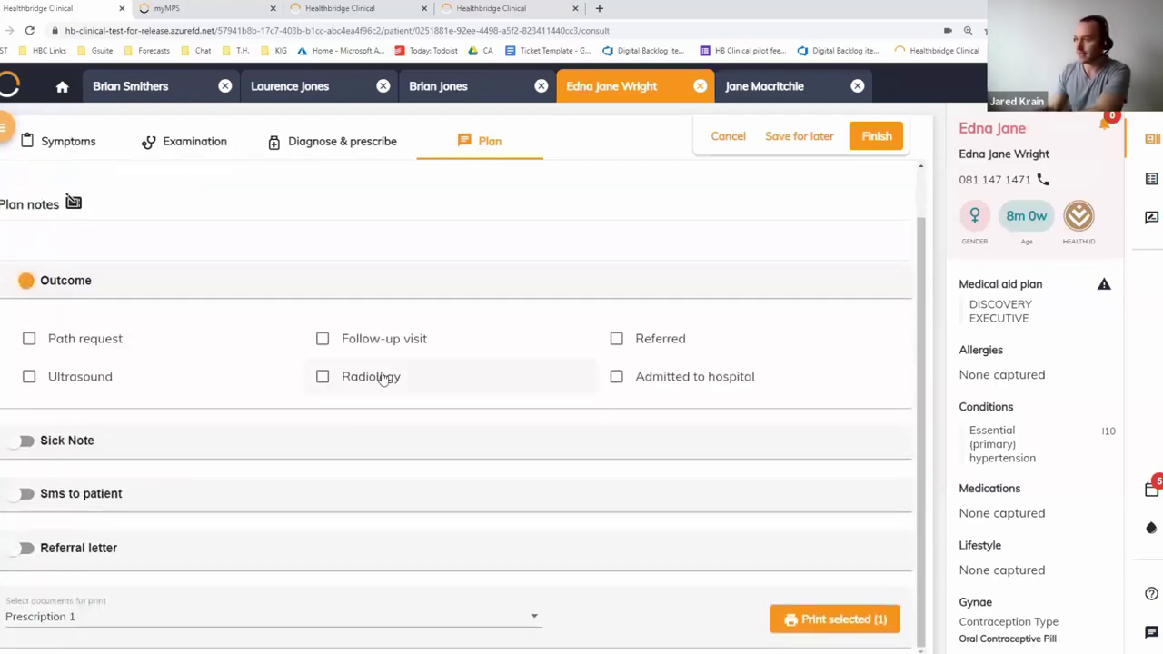
Tick Referred and Path request, and add a J06.9 sick note running 9–12 February 2021
click(660, 349)
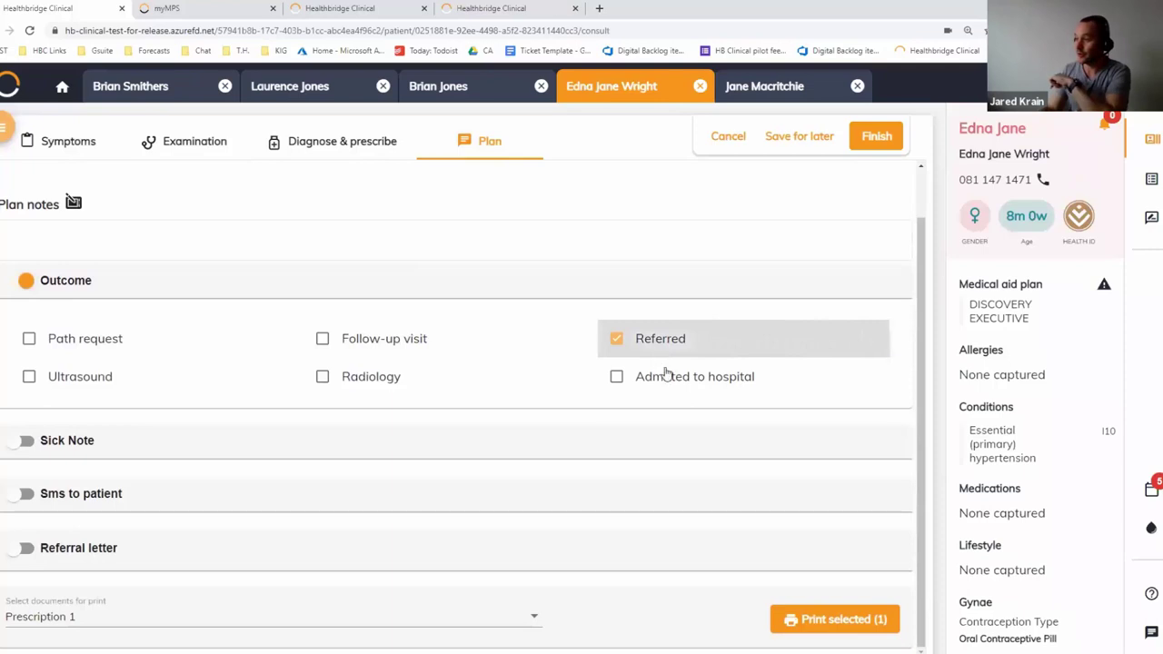
click(62, 340)
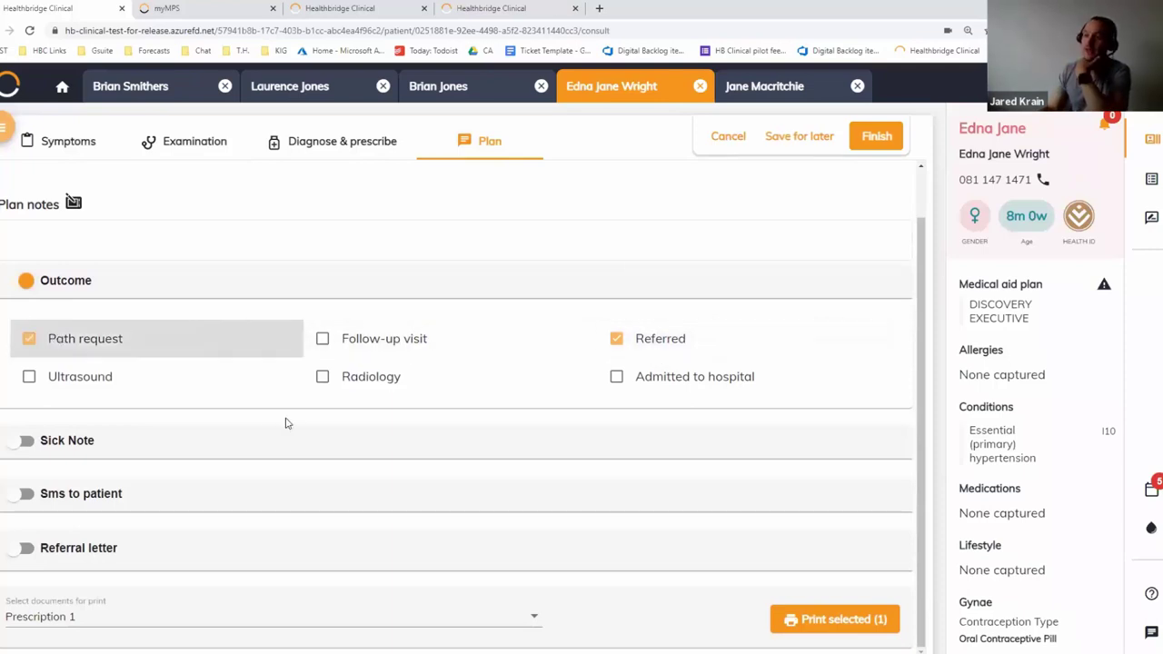
click(82, 448)
scroll(54, 449, down, 1)
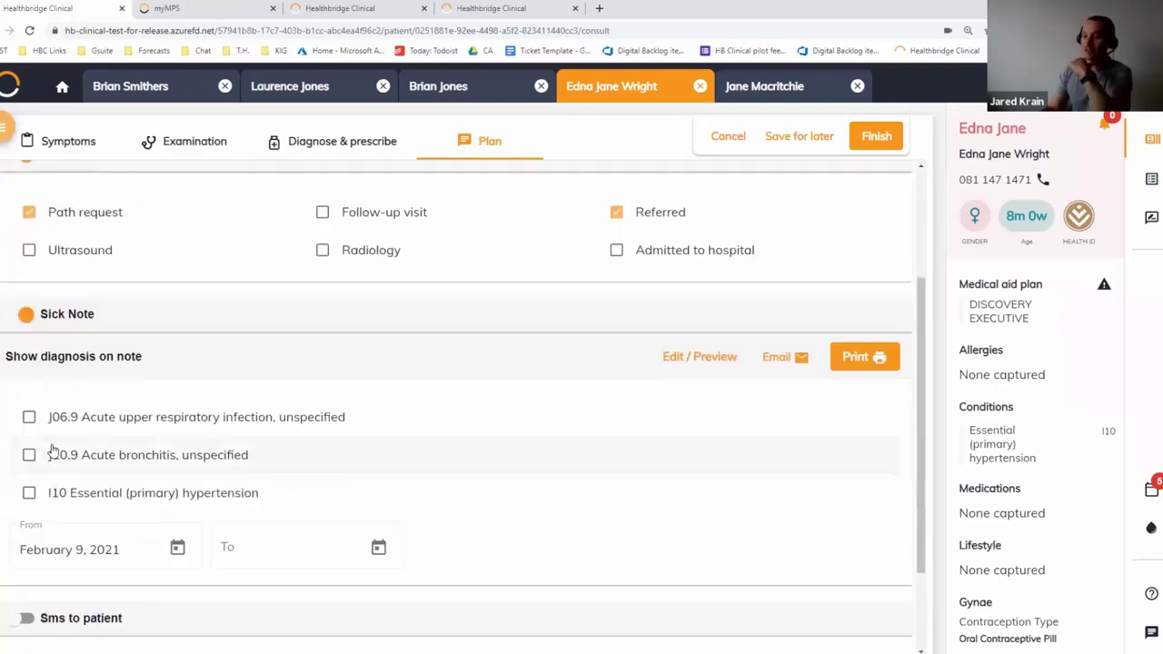
click(31, 427)
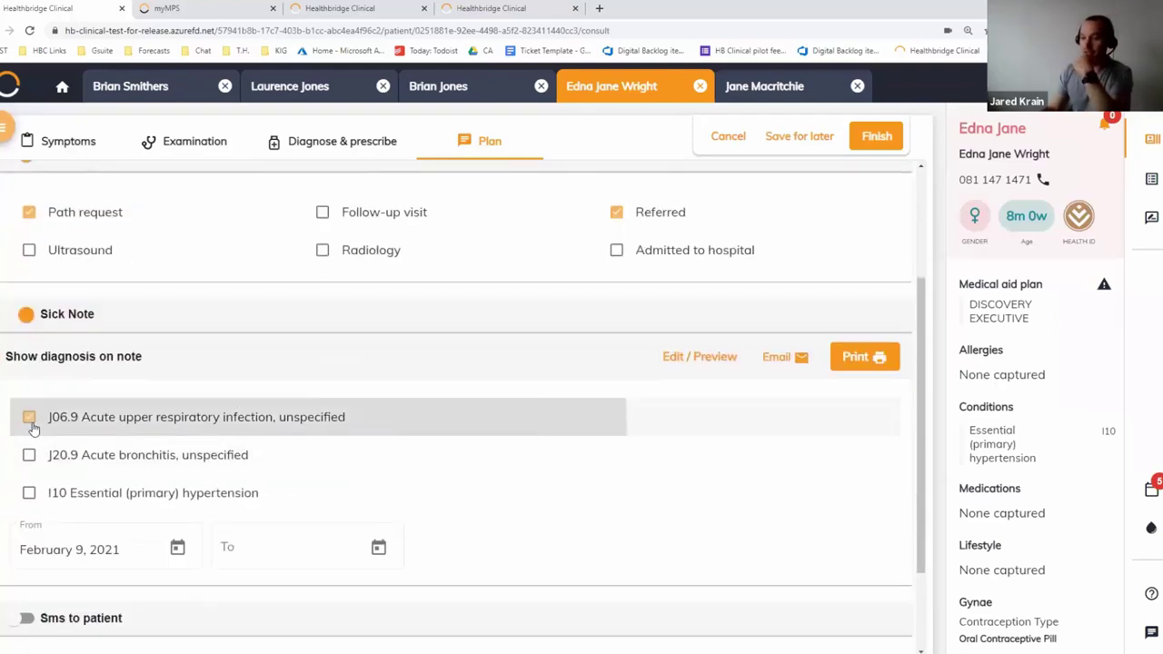
click(391, 544)
click(391, 417)
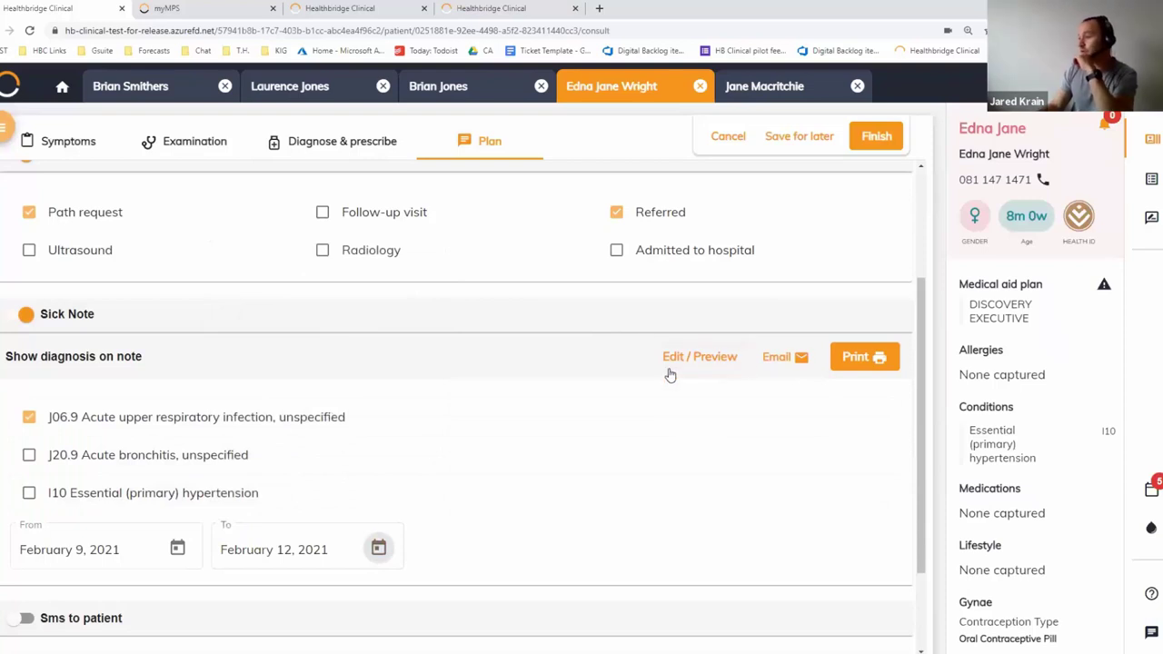
click(713, 365)
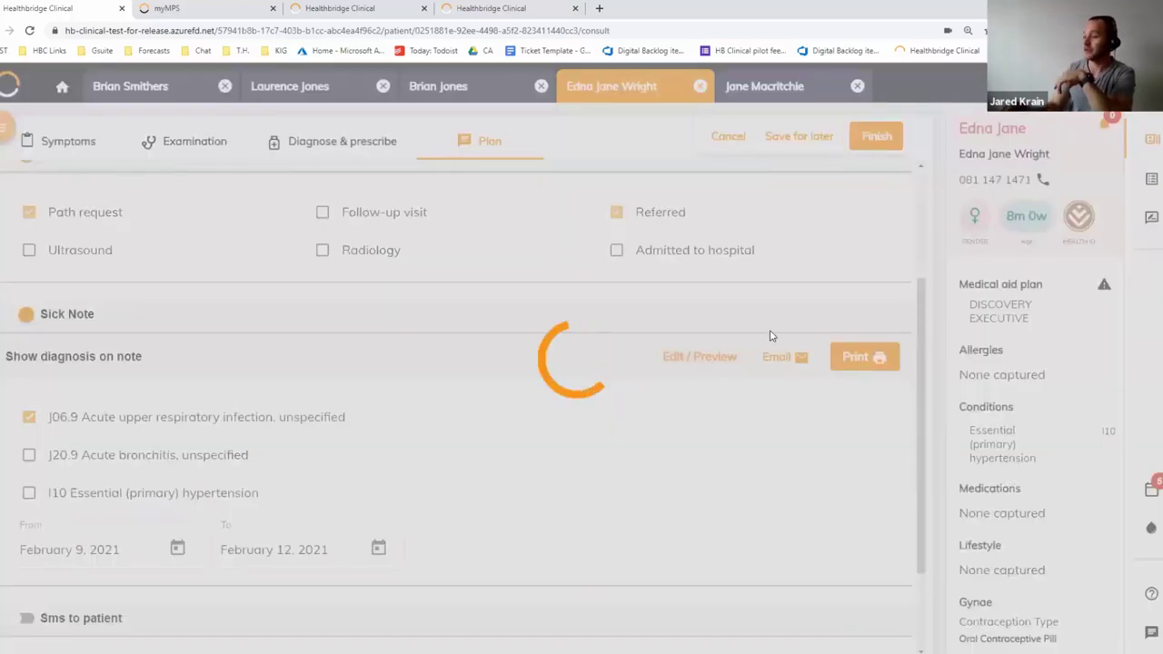
Type 'Please allow' and 'May return earlier' lines in the certificate, delete both, then close it
scroll(595, 329, down, 2)
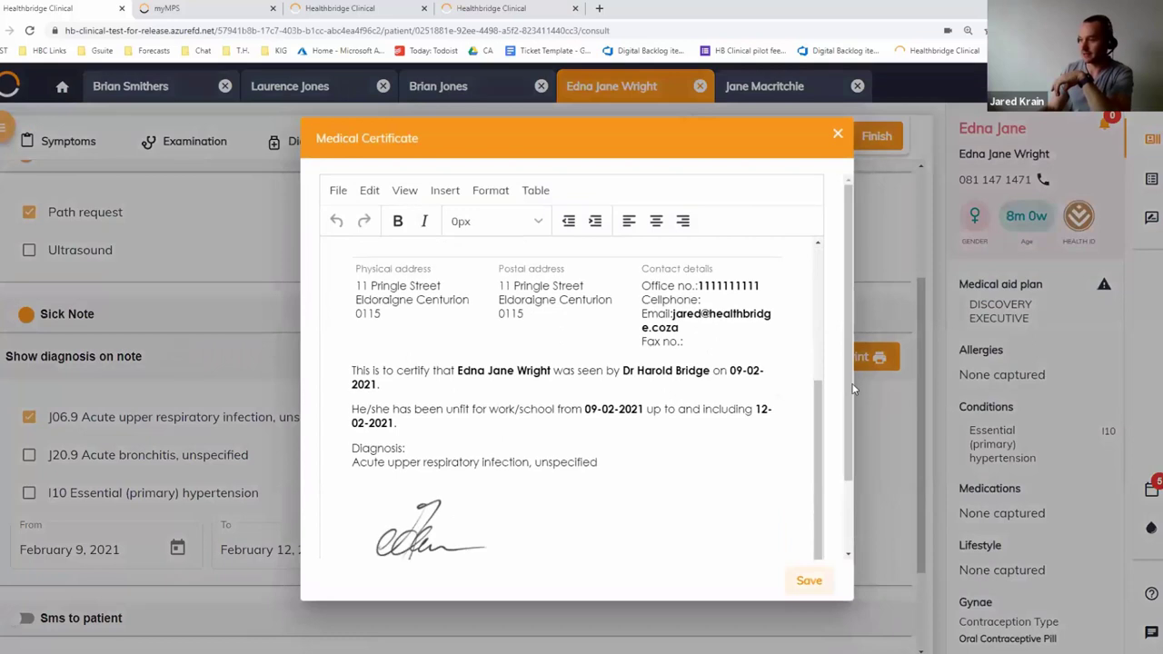
click(509, 423)
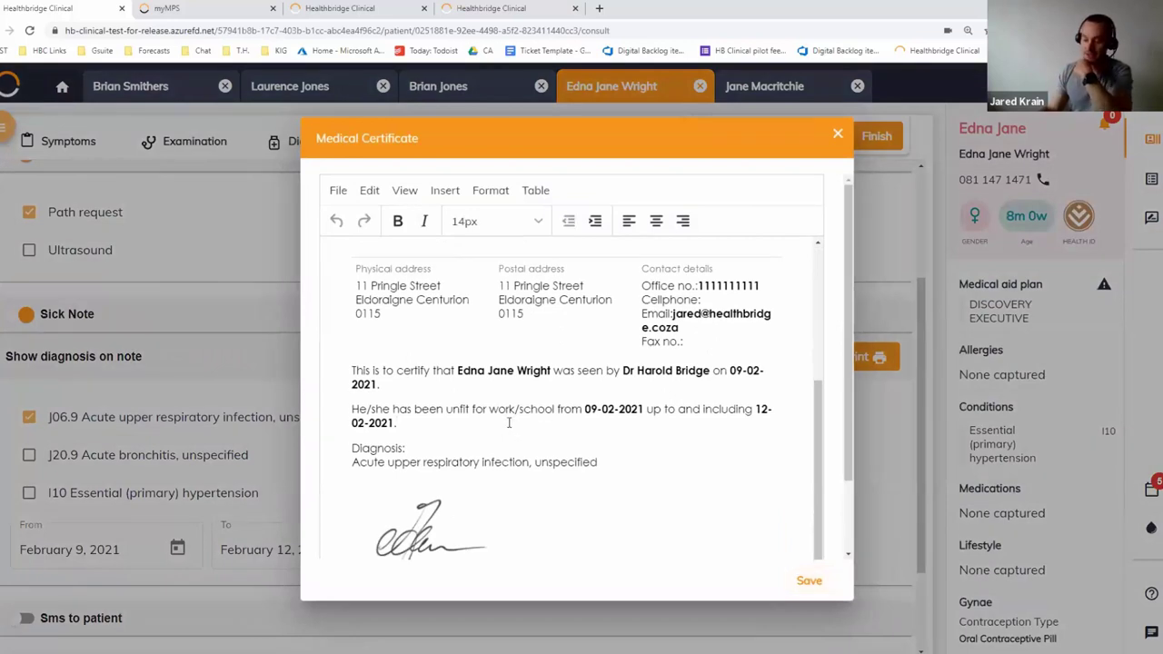
key(Return)
key(Return)
text(Plesae allow)
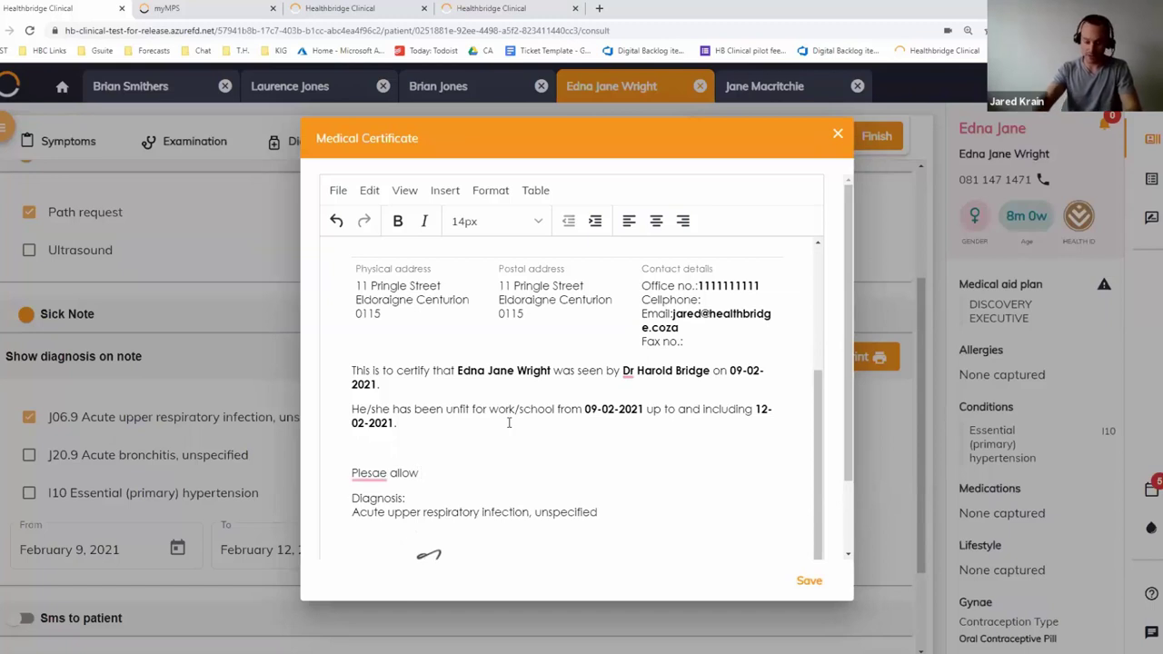
key(shift+Home)
key(BackSpace)
text(Mayreturn earlier if feeling bett)
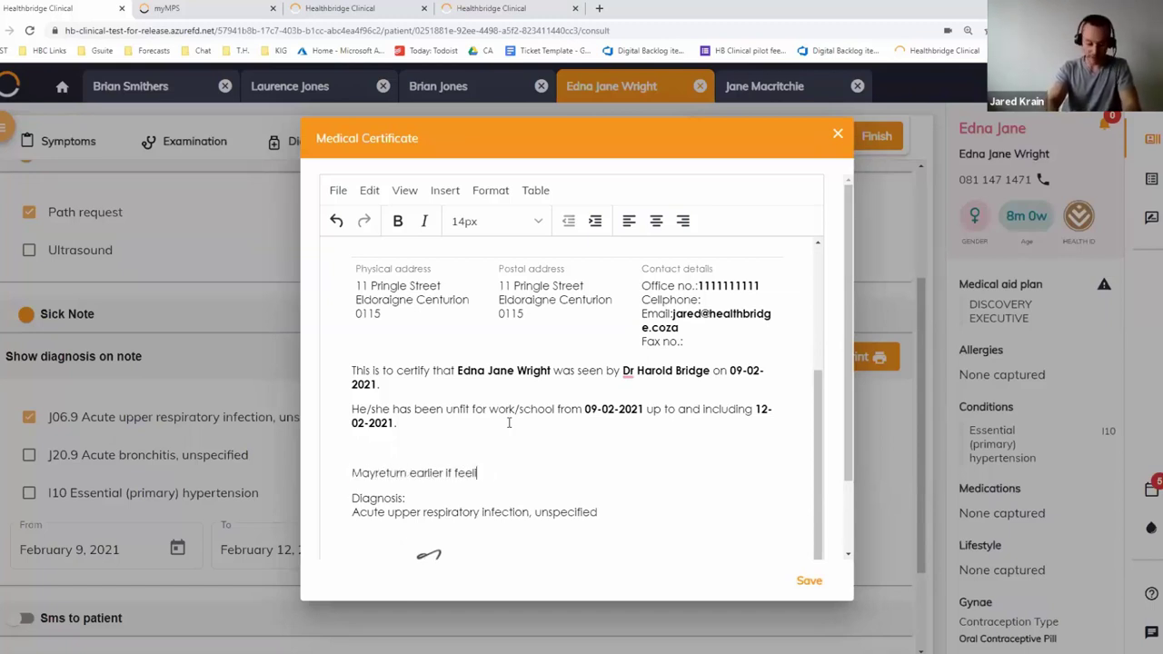
key(shift+Home)
key(BackSpace)
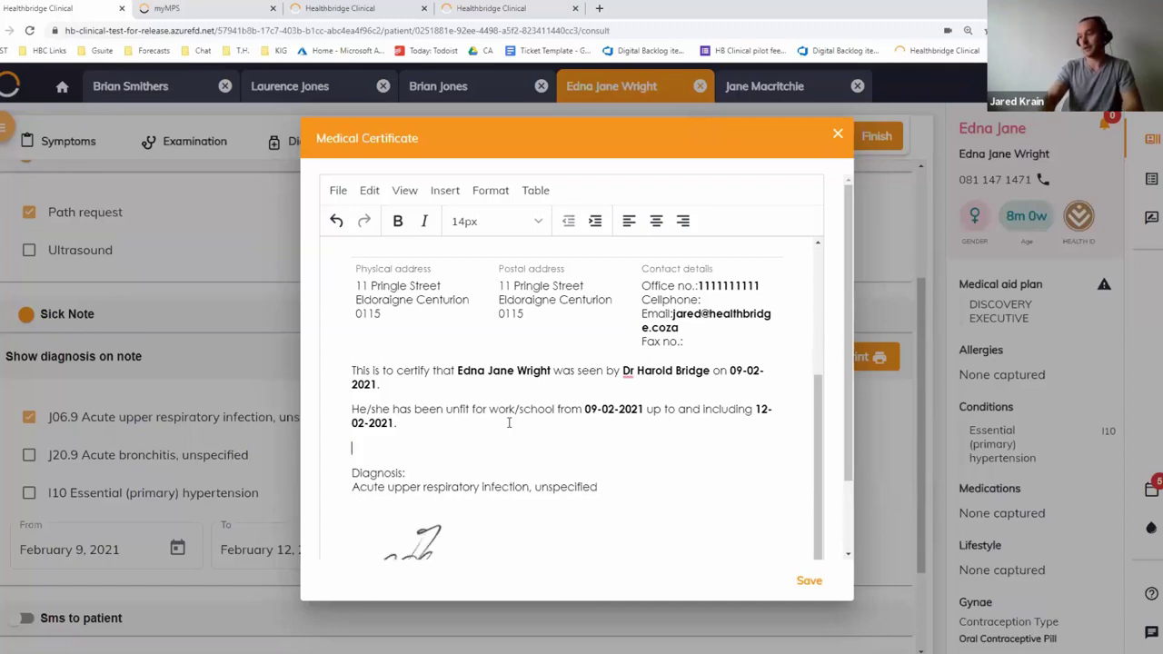
key(BackSpace)
scroll(812, 555, down, 1)
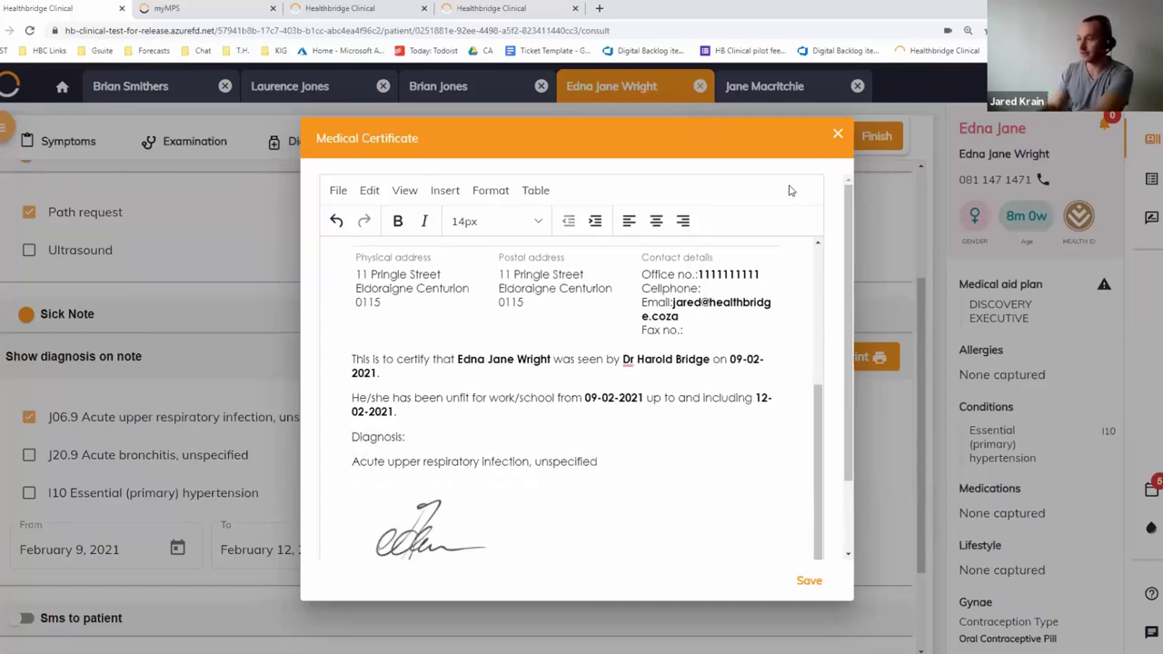
click(838, 136)
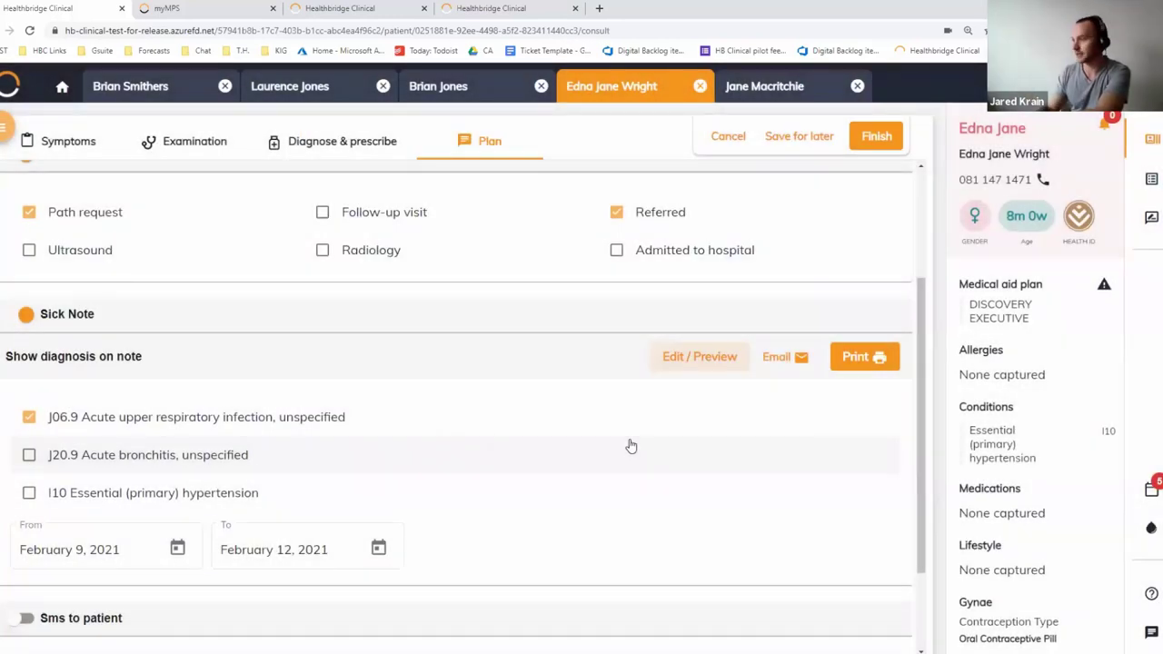
Turn on the patient SMS as a Follow-up visit reminder due in 3 weeks (March 2, 2021)
scroll(87, 518, down, 2)
click(63, 505)
scroll(65, 509, down, 4)
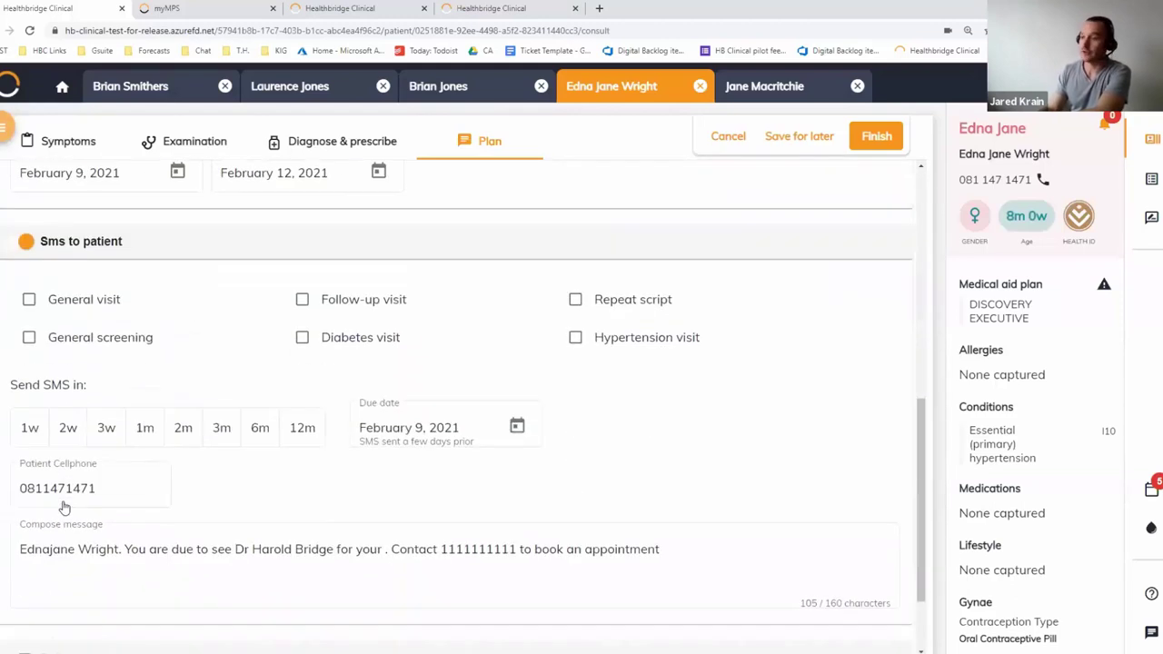
scroll(545, 382, down, 1)
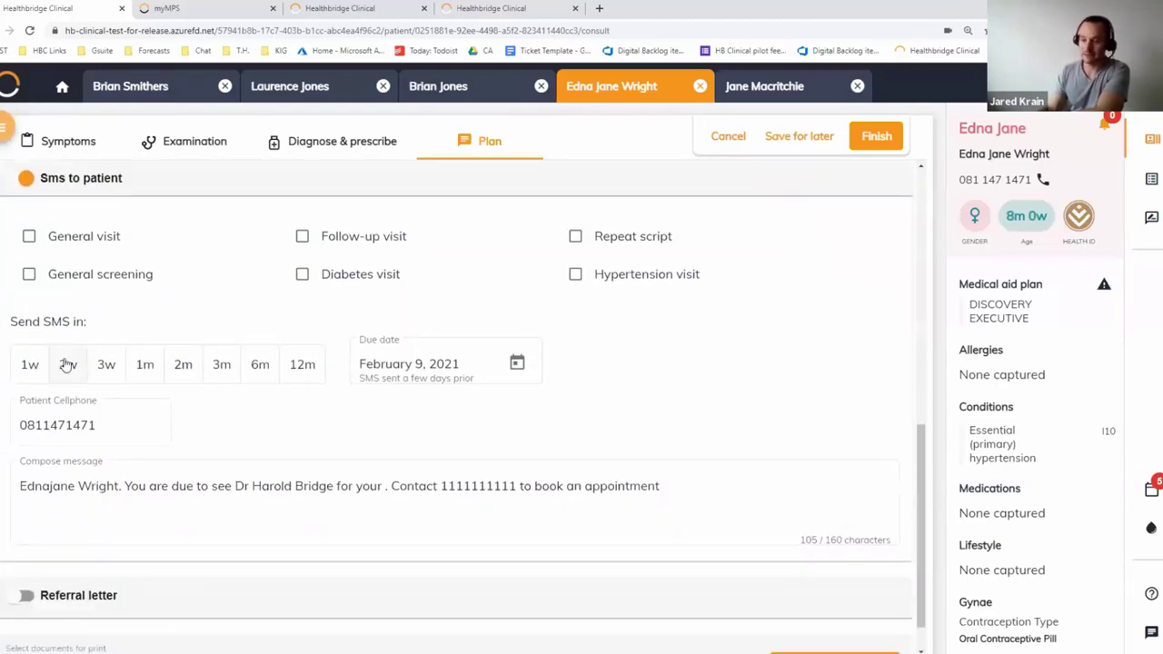
click(389, 236)
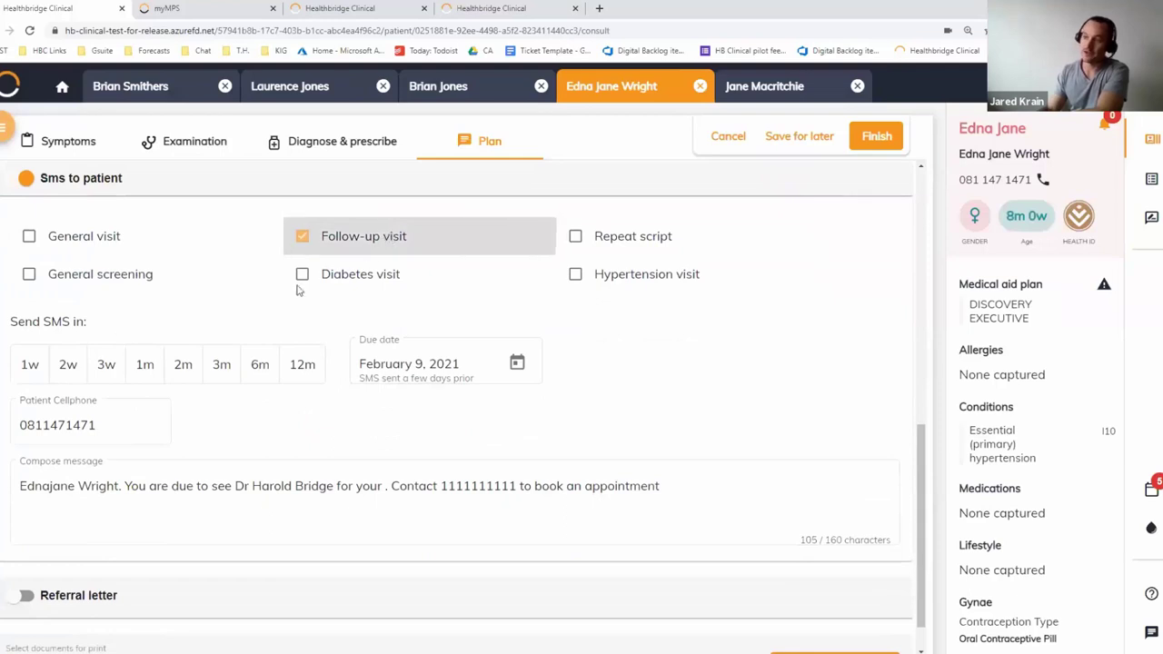
click(106, 364)
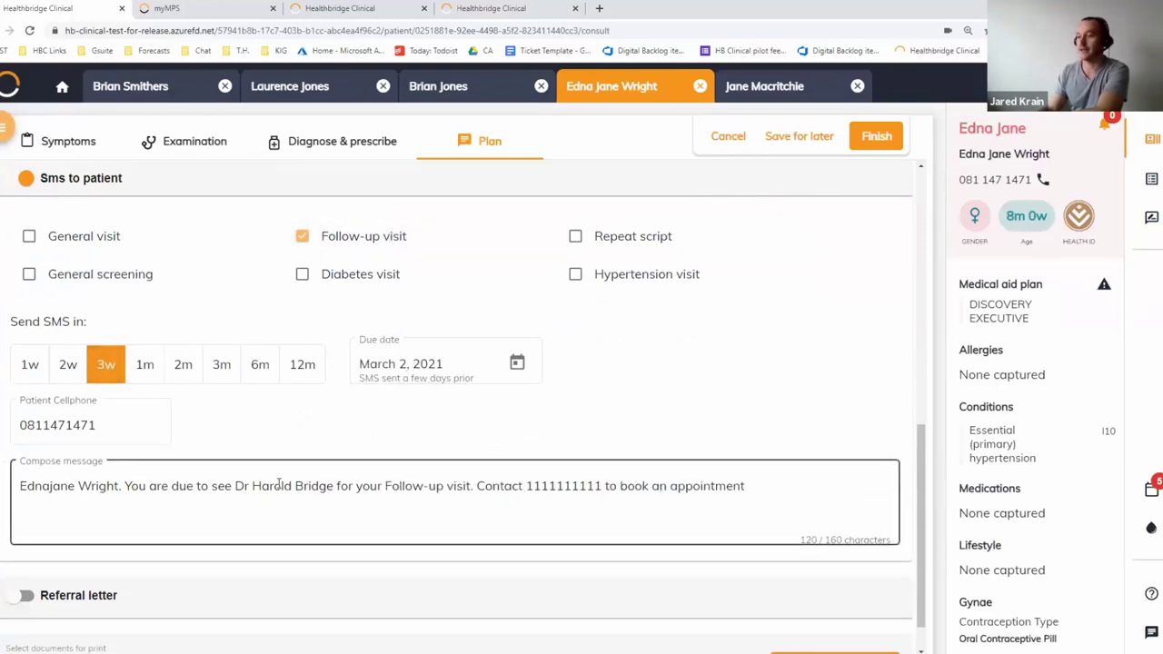
Replace the SMS message ending with 'Please come fasted'
drag(385, 486, 745, 486)
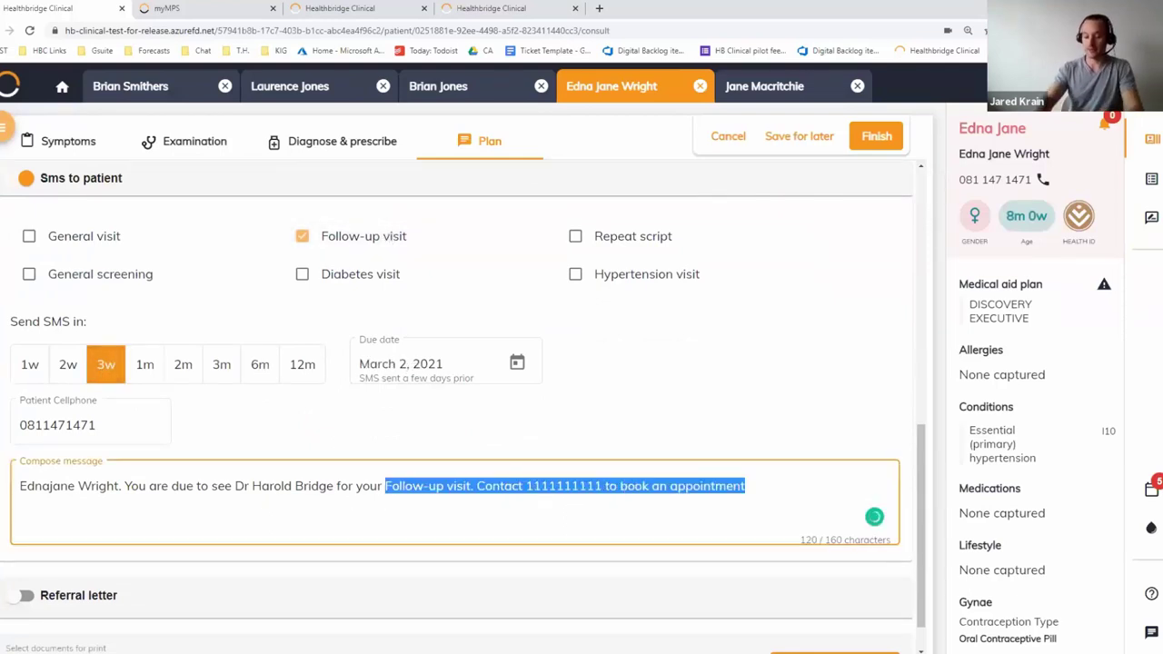
key(BackSpace)
text(Please )
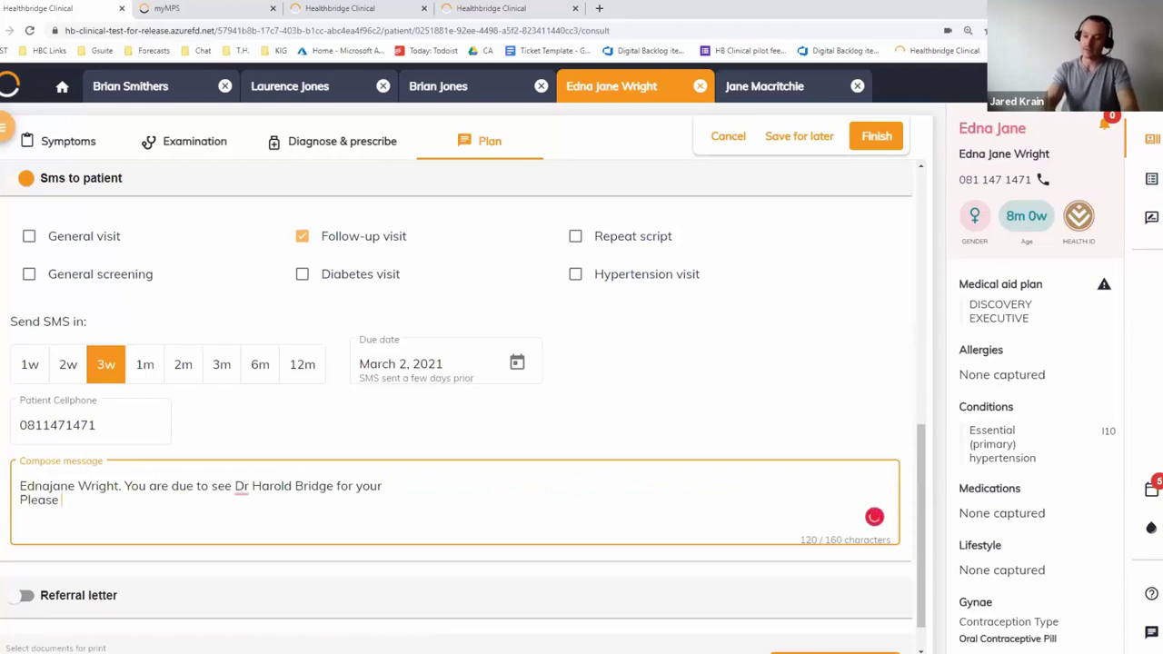
text(come fasted)
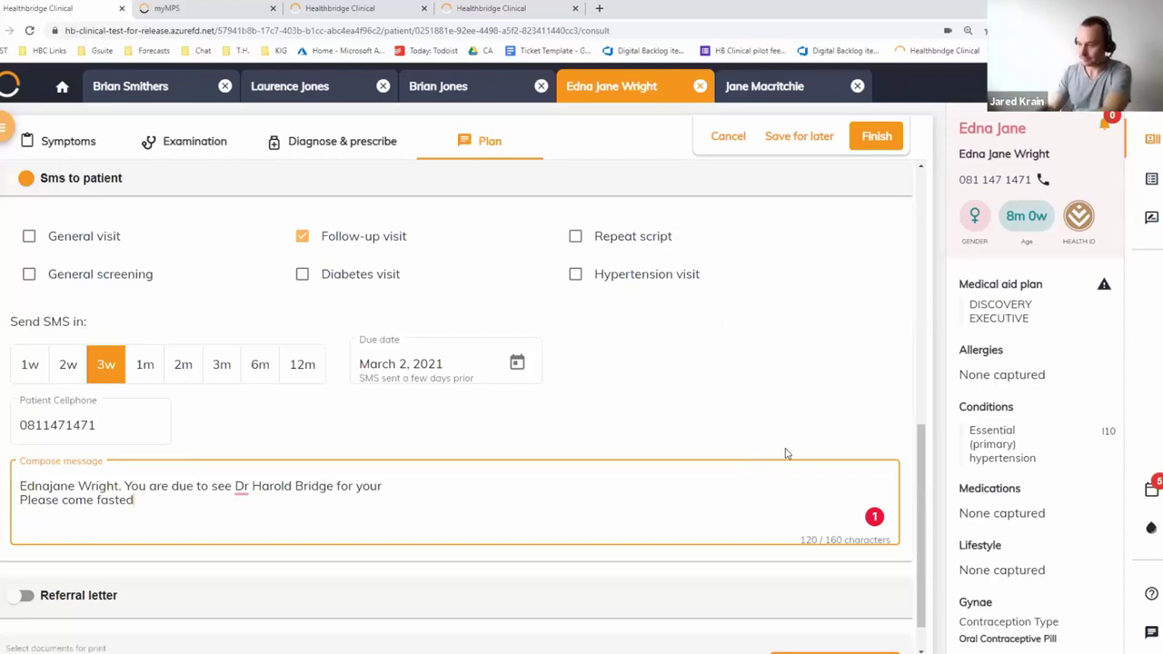
scroll(728, 328, down, 1)
Turn on the referral letter section and create a new letter template
click(72, 563)
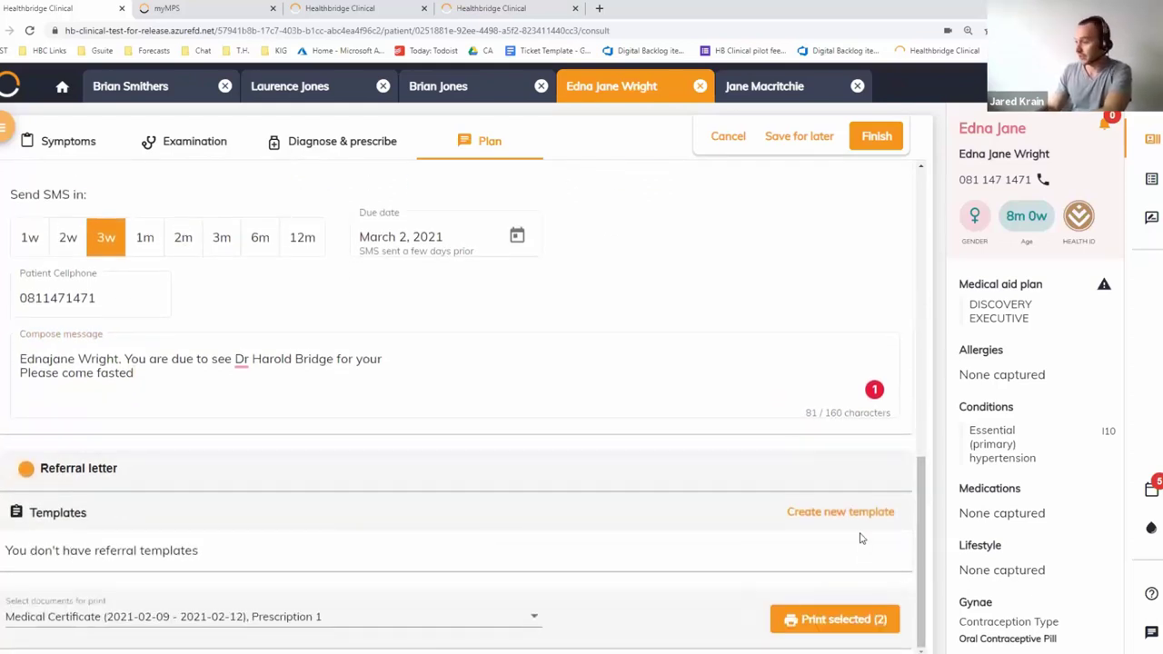
click(854, 515)
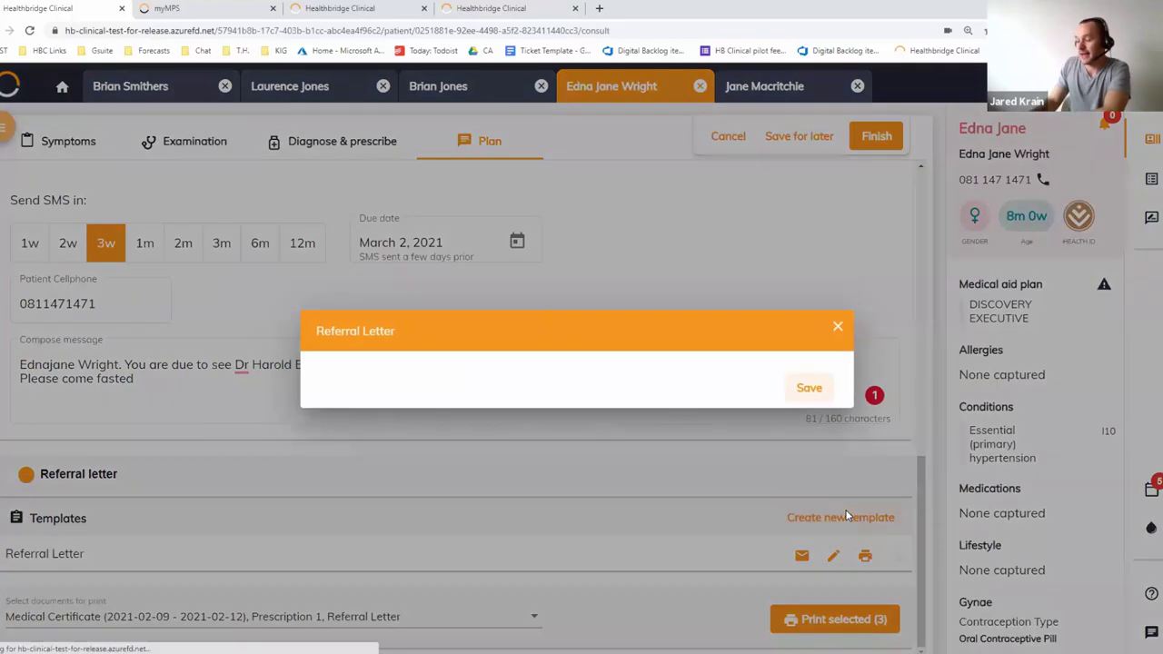
scroll(745, 436, down, 5)
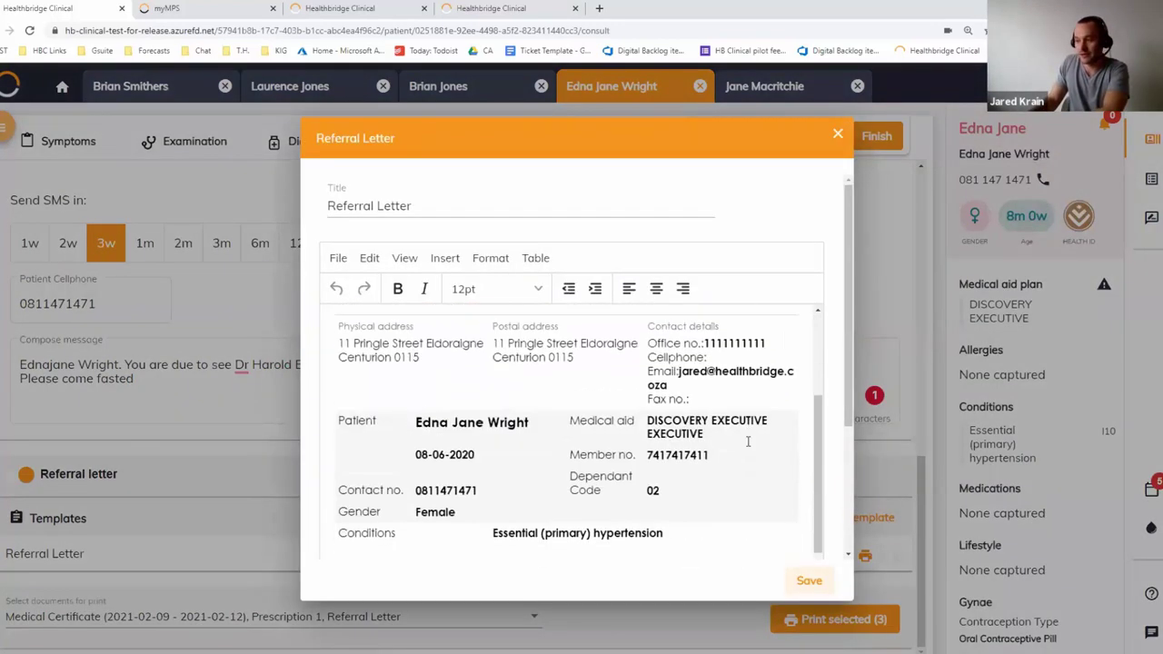
scroll(420, 384, down, 3)
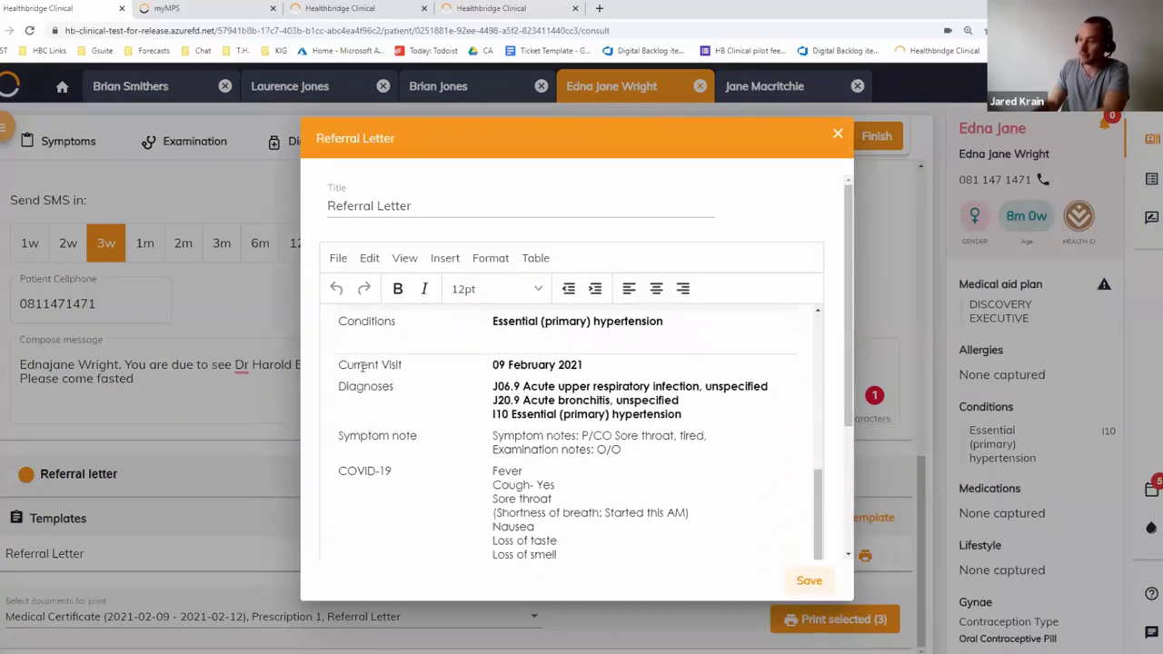
drag(363, 366, 563, 375)
click(498, 400)
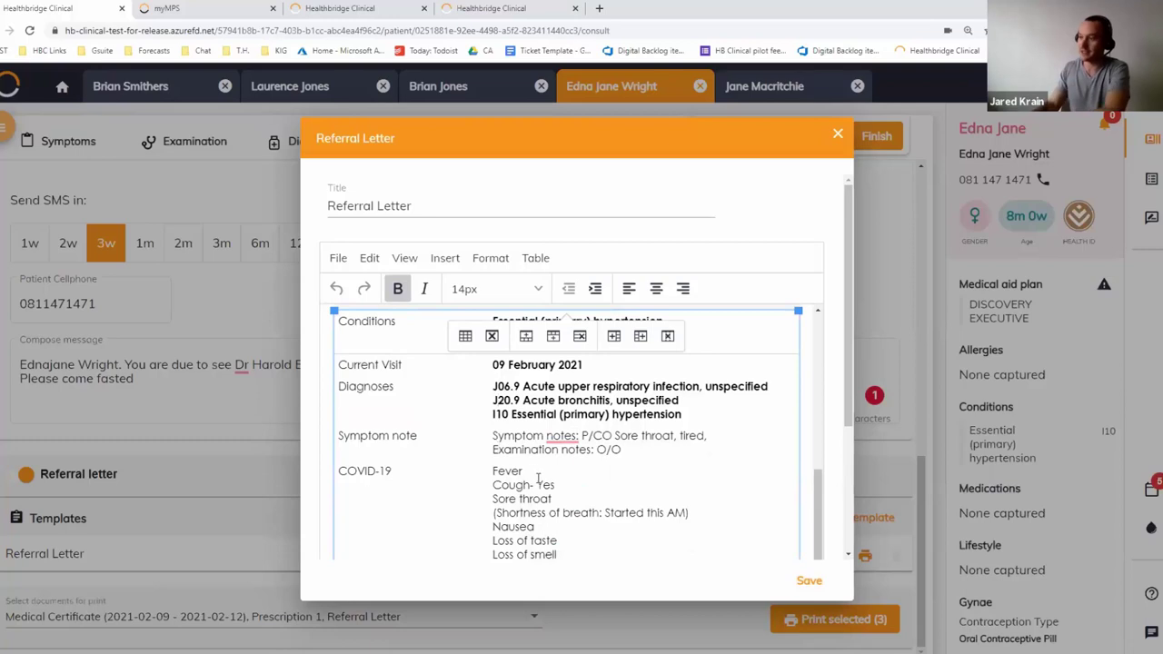
Add 'Please call me after you see the patient.' below the referral request and save the letter
scroll(518, 432, down, 1)
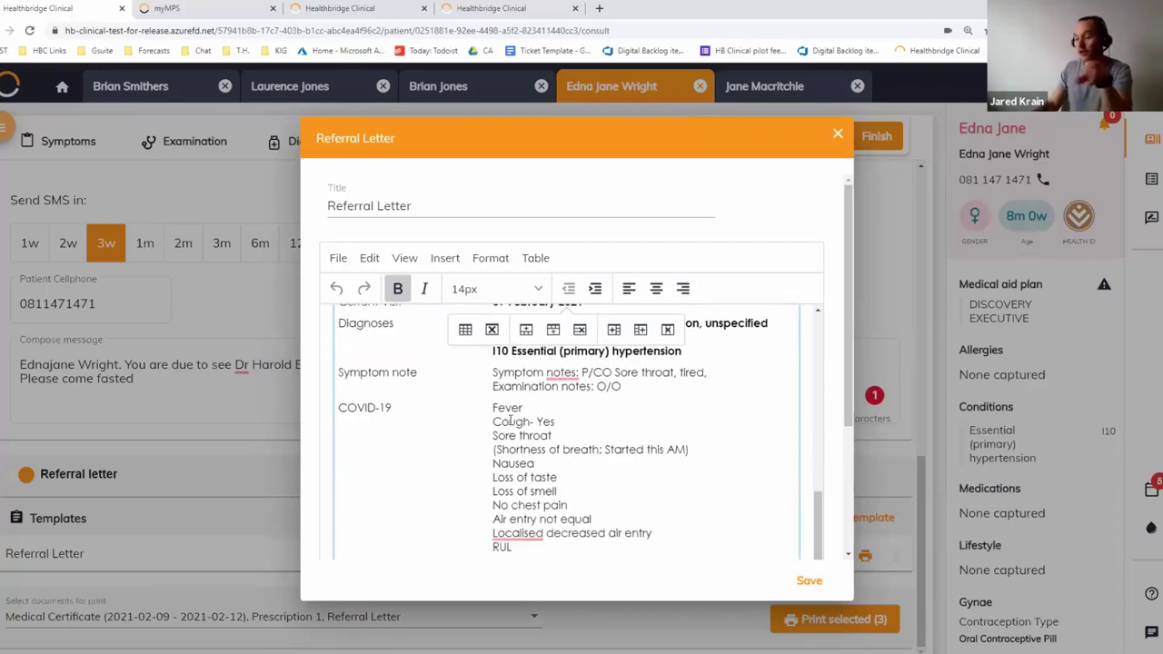
drag(625, 511, 618, 381)
scroll(576, 446, down, 4)
scroll(564, 418, down, 3)
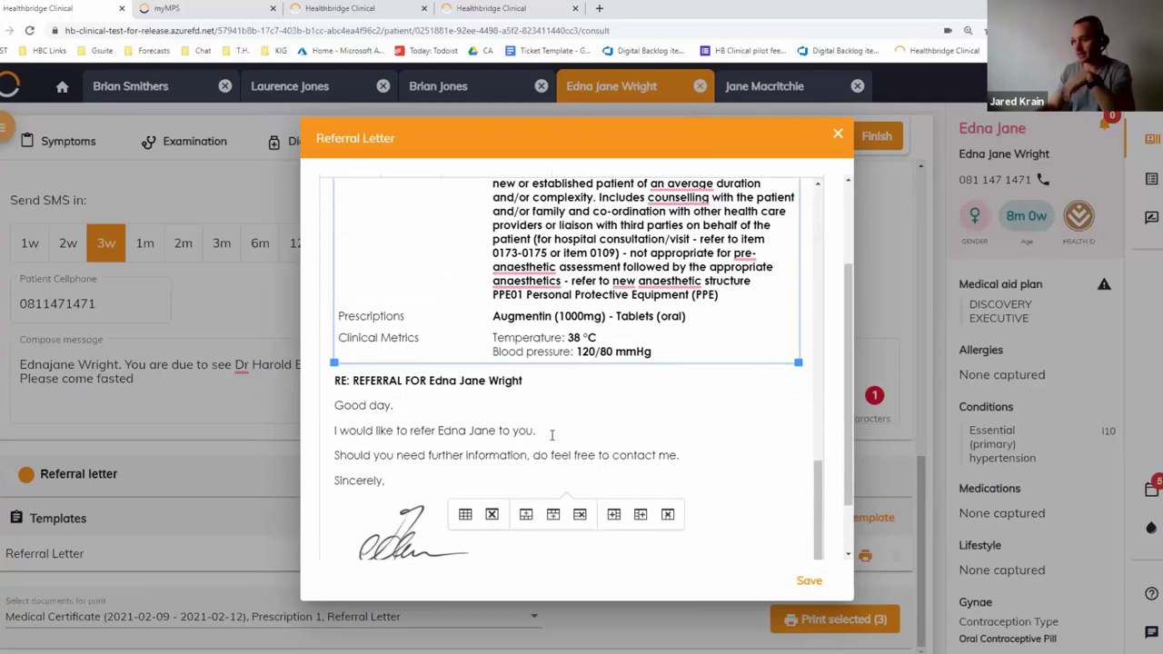
click(551, 435)
key(Return)
text(Please)
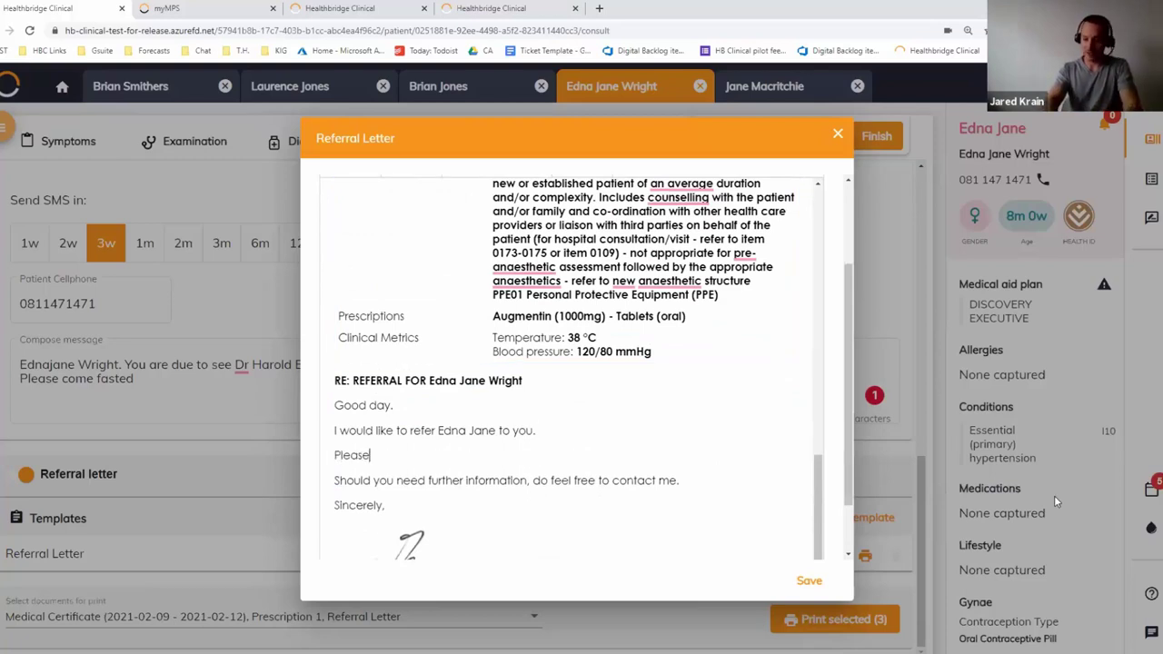
text( call me agter you see the paitn)
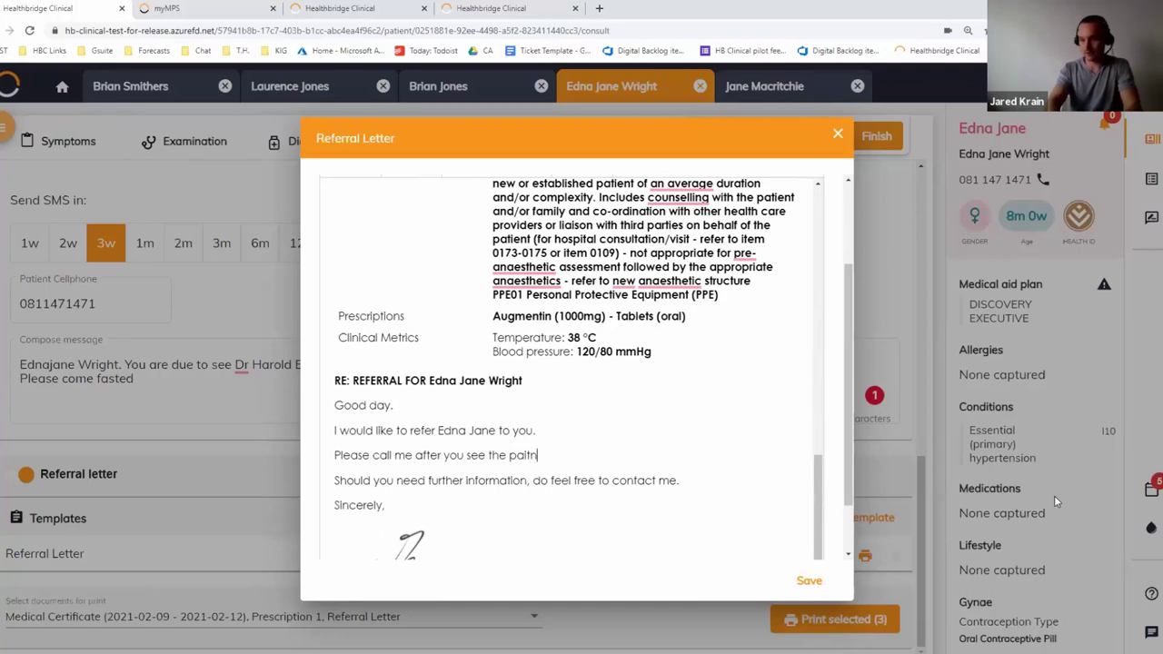
text(e.ient.)
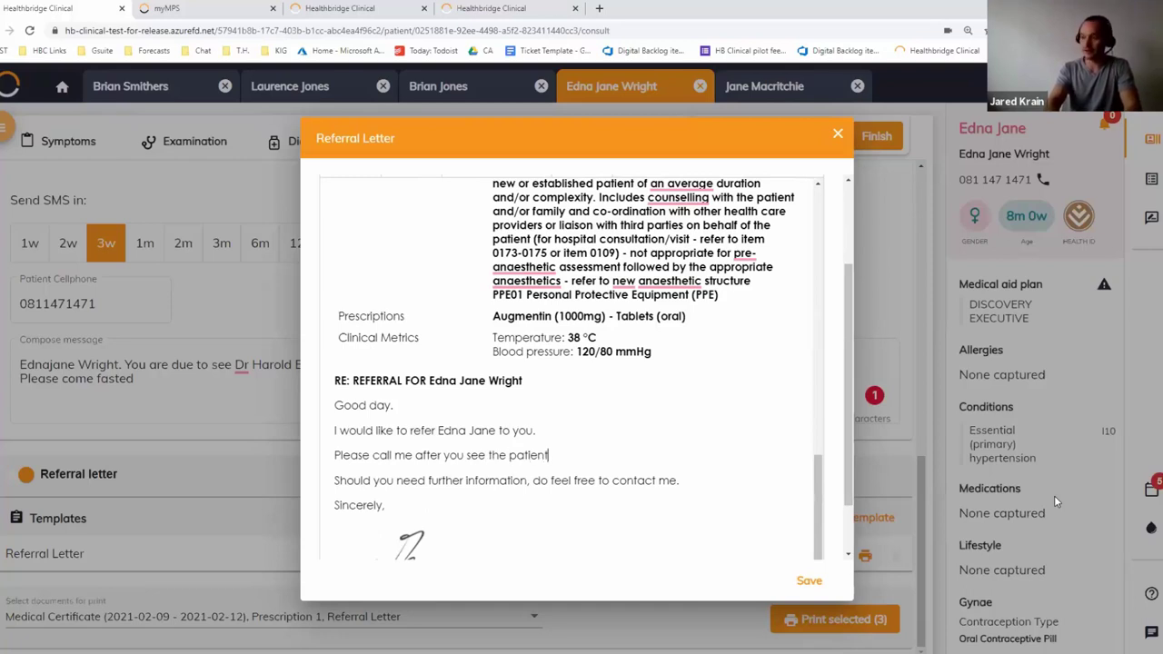
scroll(716, 488, down, 1)
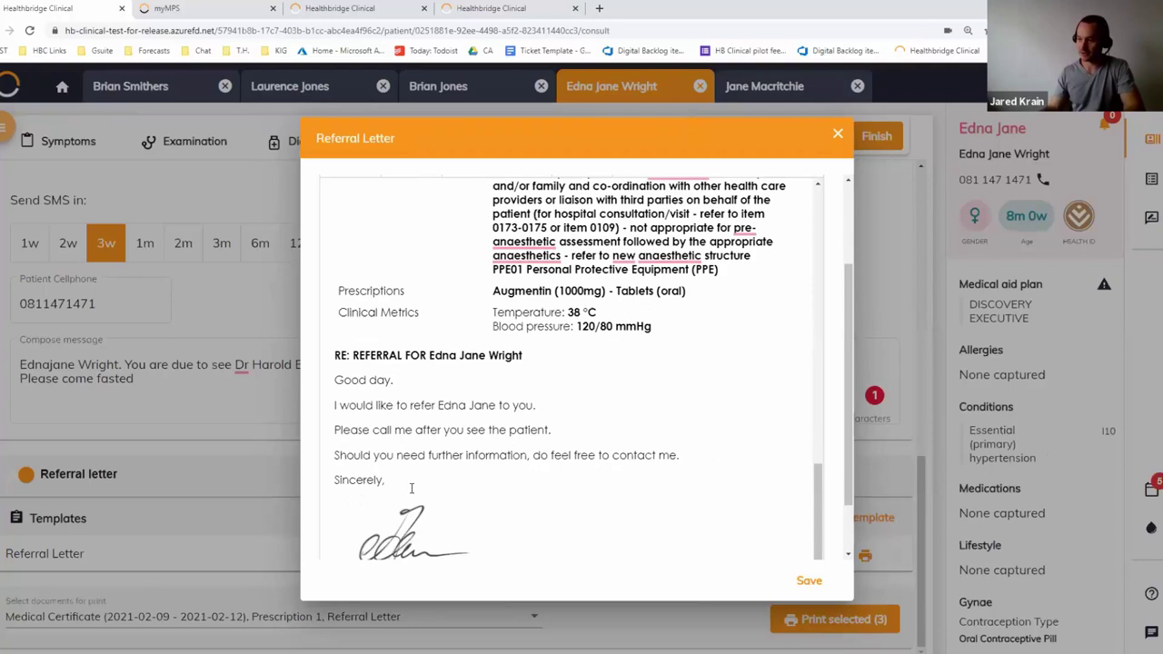
click(809, 580)
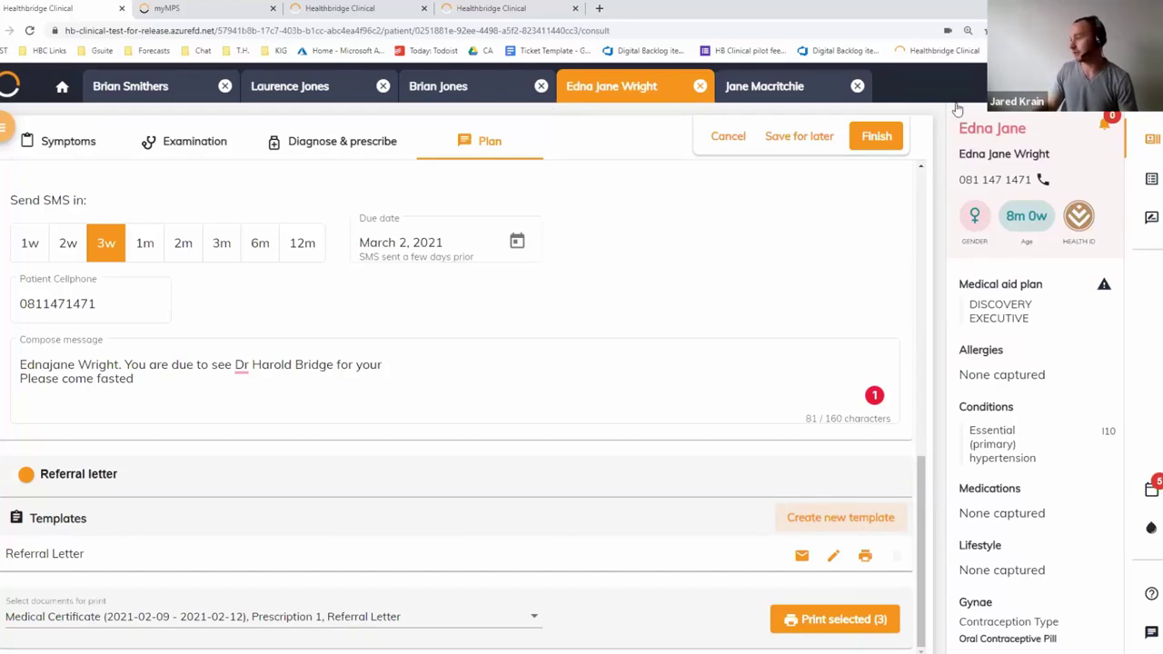
Search for the patient by surname and open their record
click(982, 90)
text(sua)
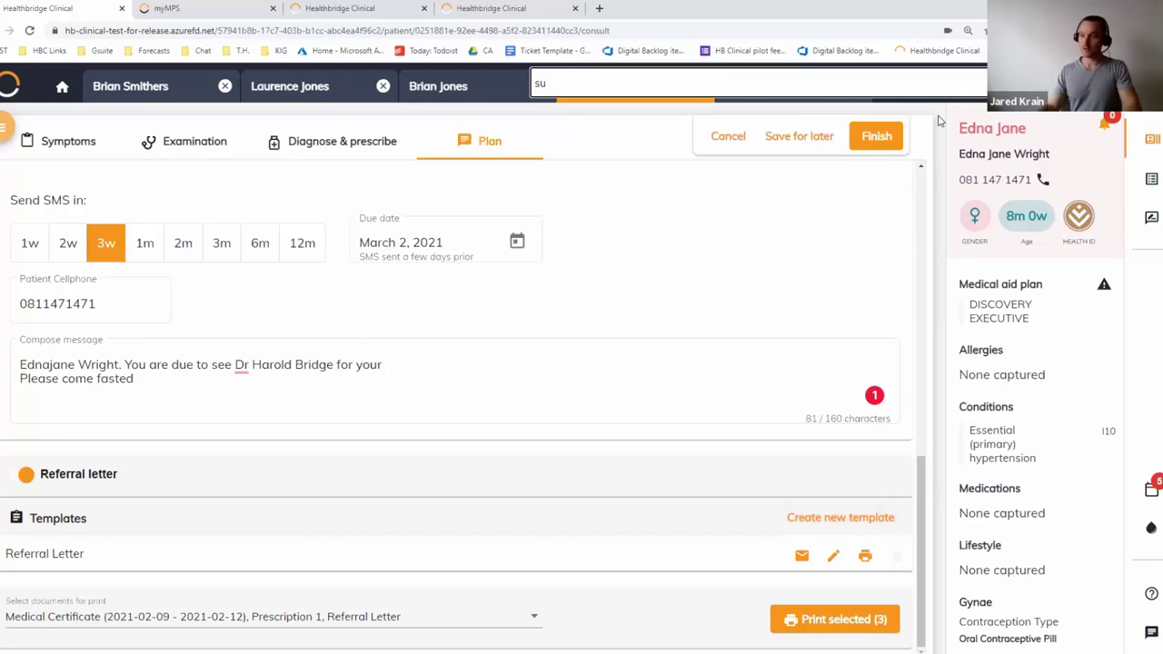
key(ctrl+a)
key(BackSpace)
text(smith)
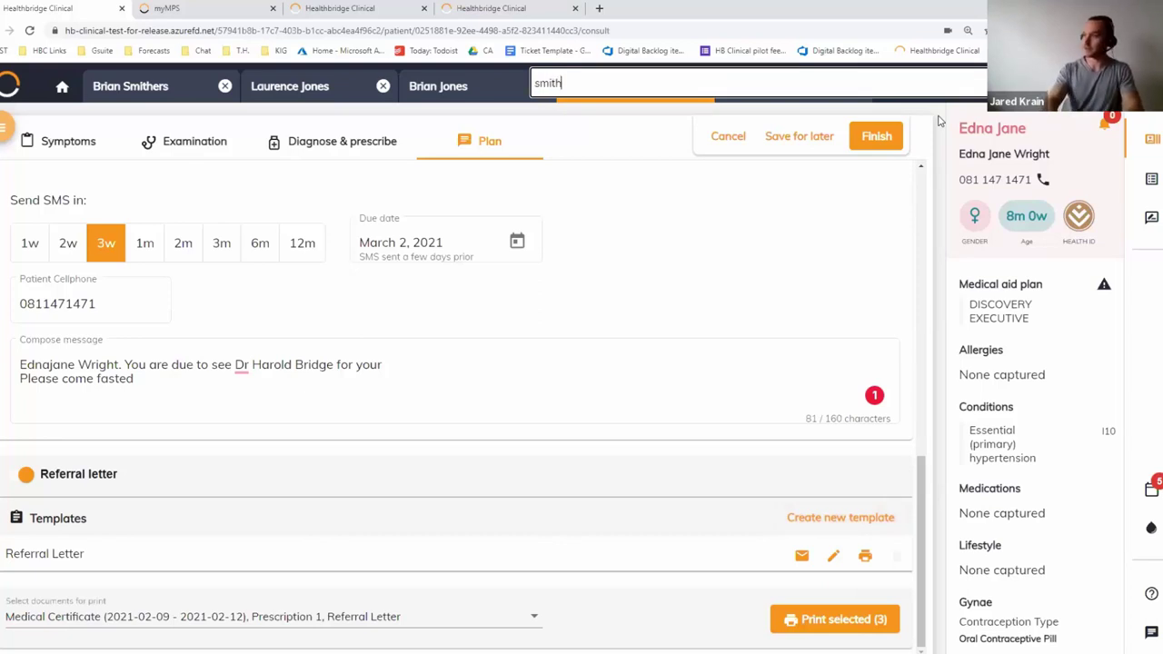
click(576, 116)
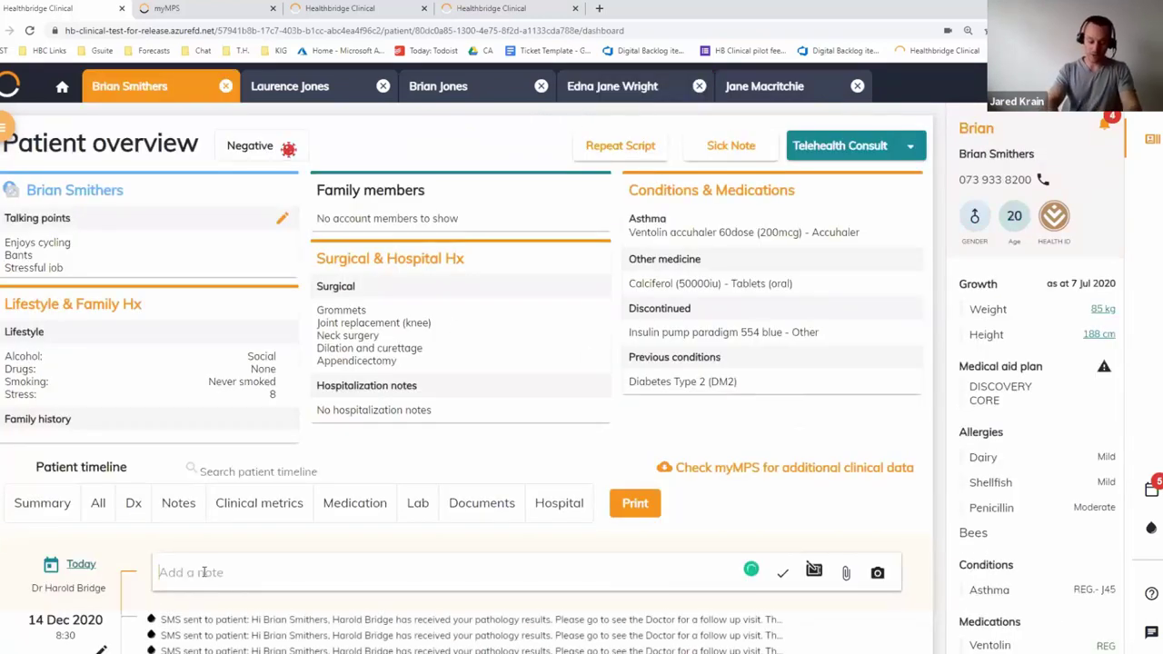
Add the timeline note 'SPoke about path results', dated 9 Feb 2021
text(SPoke about p)
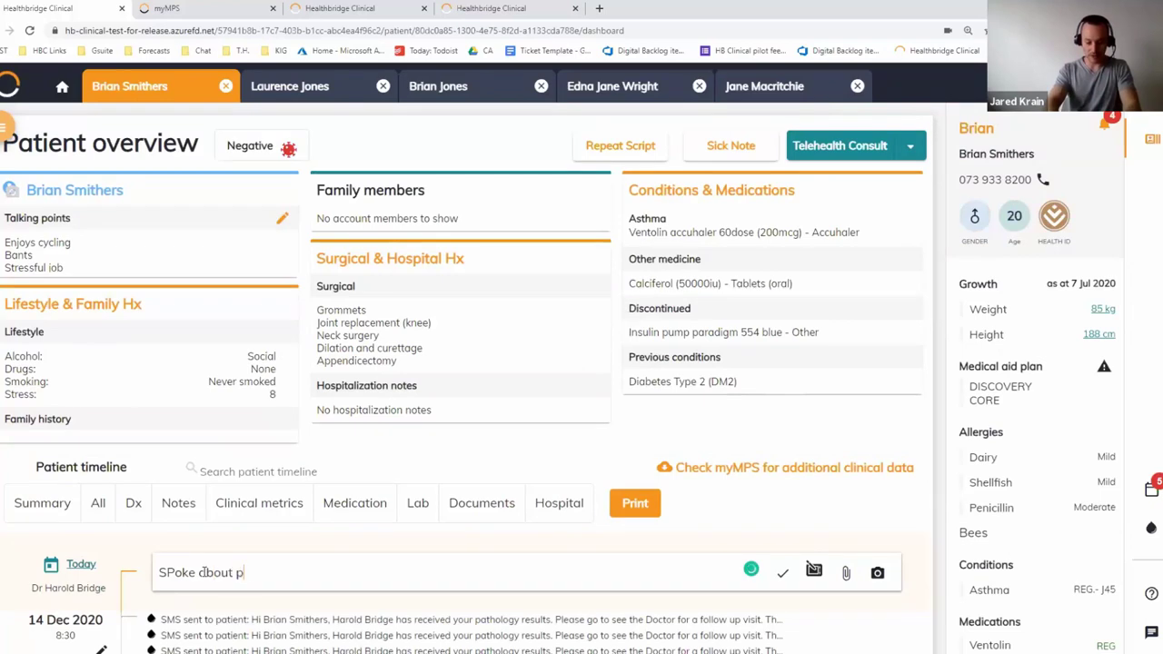
text(ath results)
key(Return)
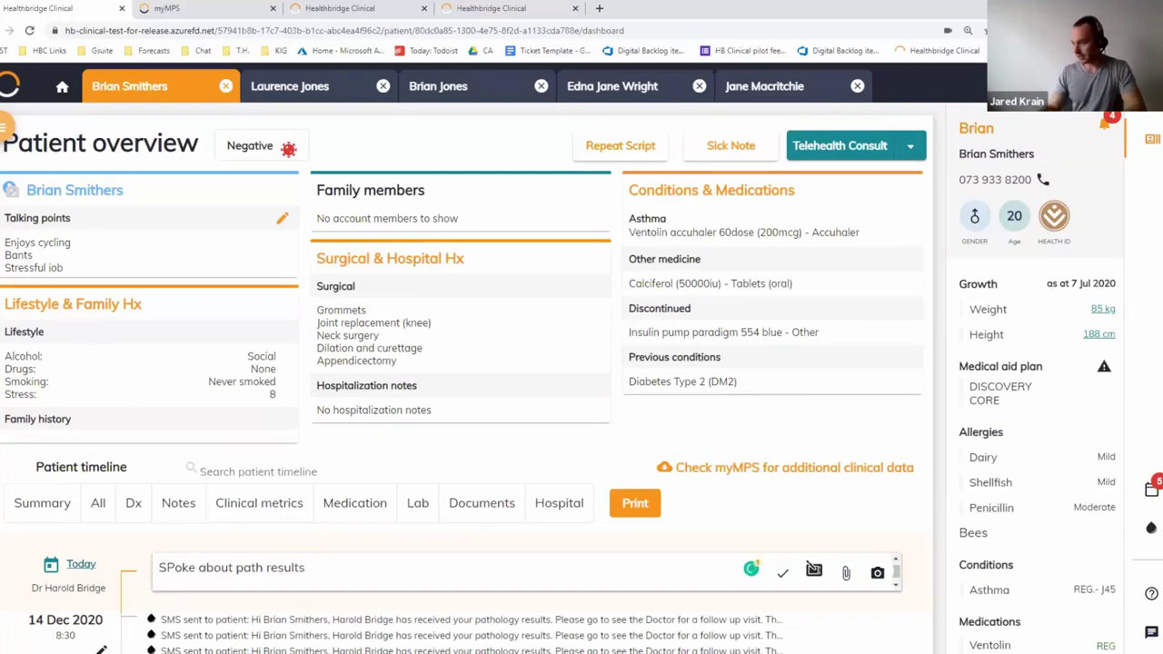
click(782, 573)
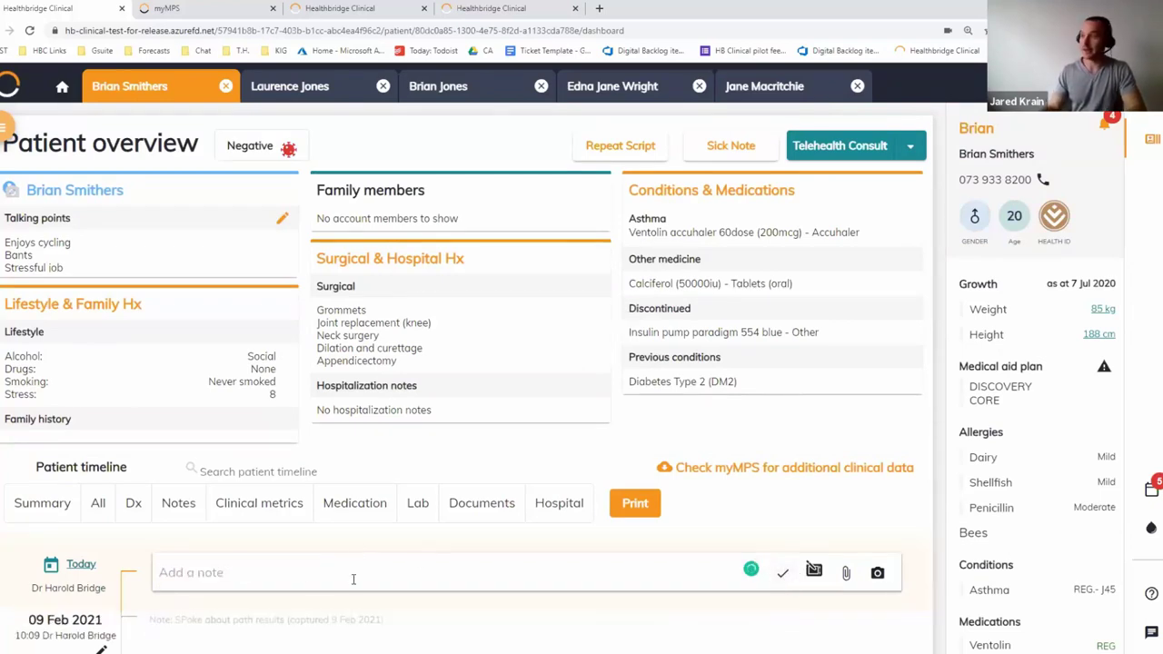
scroll(354, 479, down, 1)
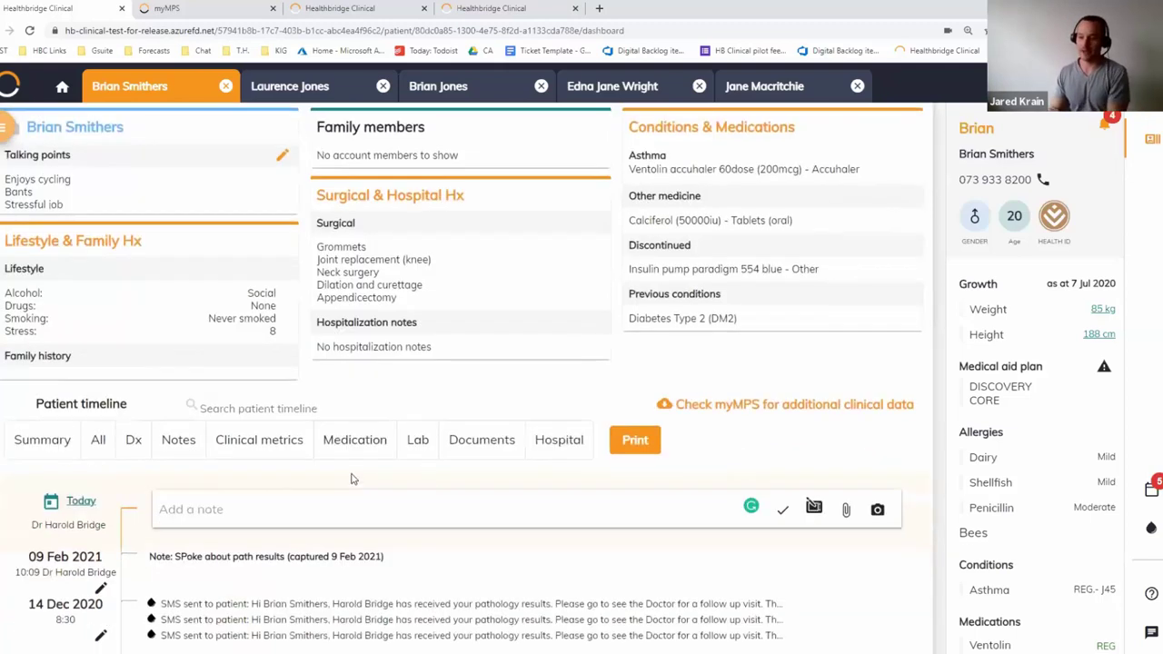
Open the microbiology urine result from the My patients pathology results list
click(1151, 529)
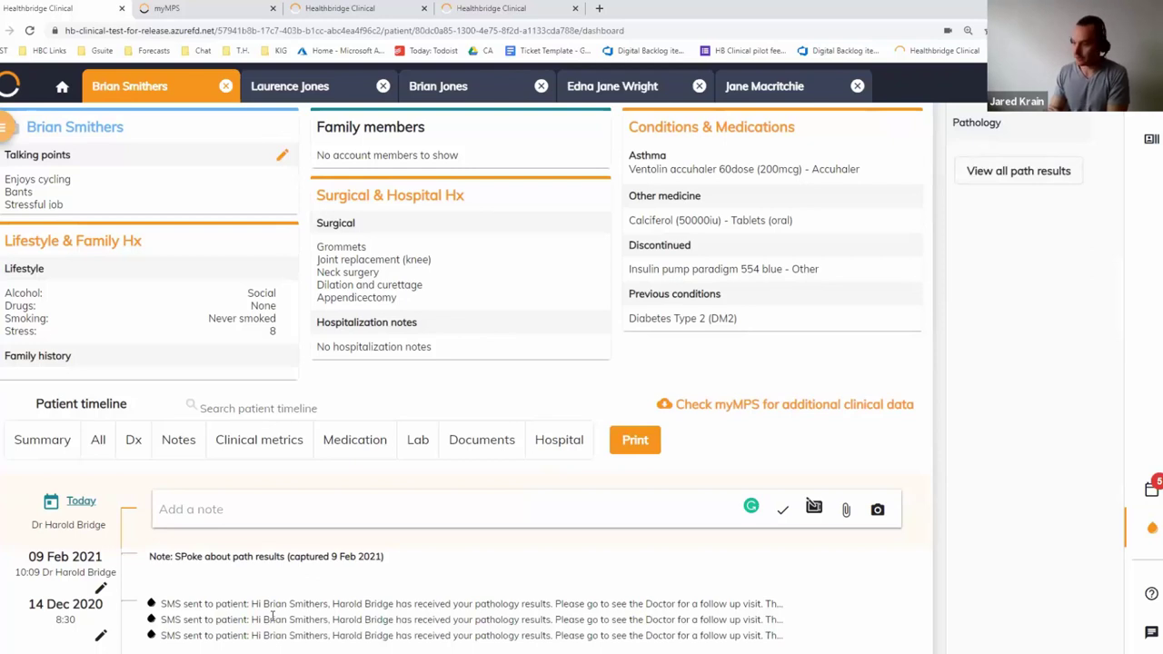
scroll(271, 616, down, 3)
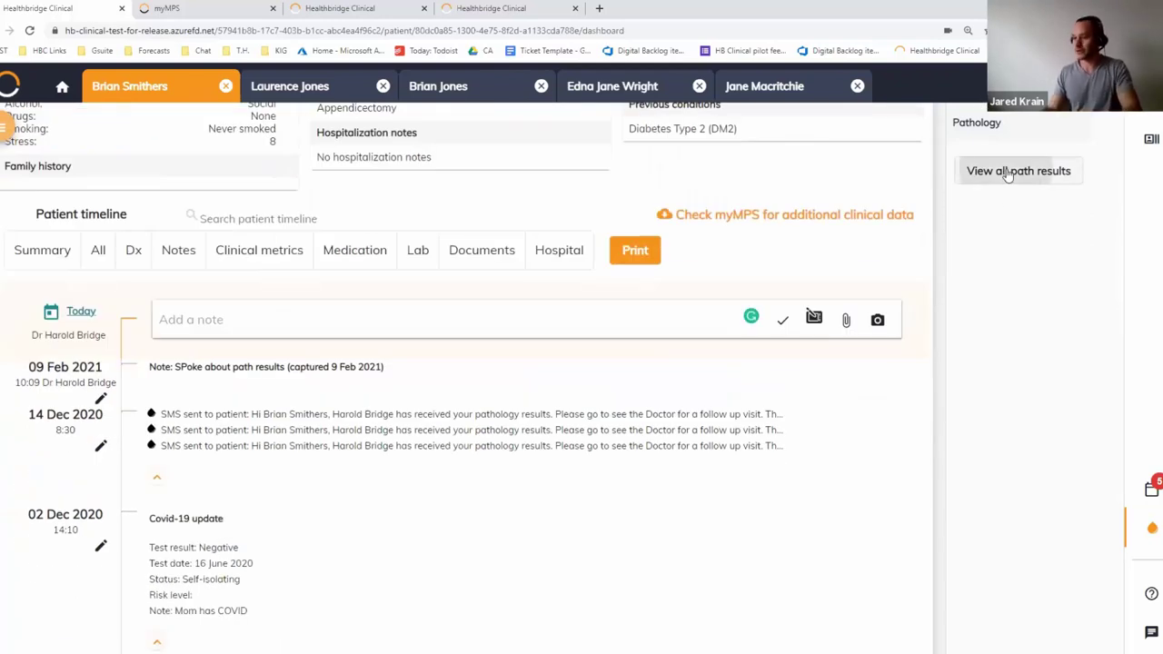
click(1019, 171)
click(9, 131)
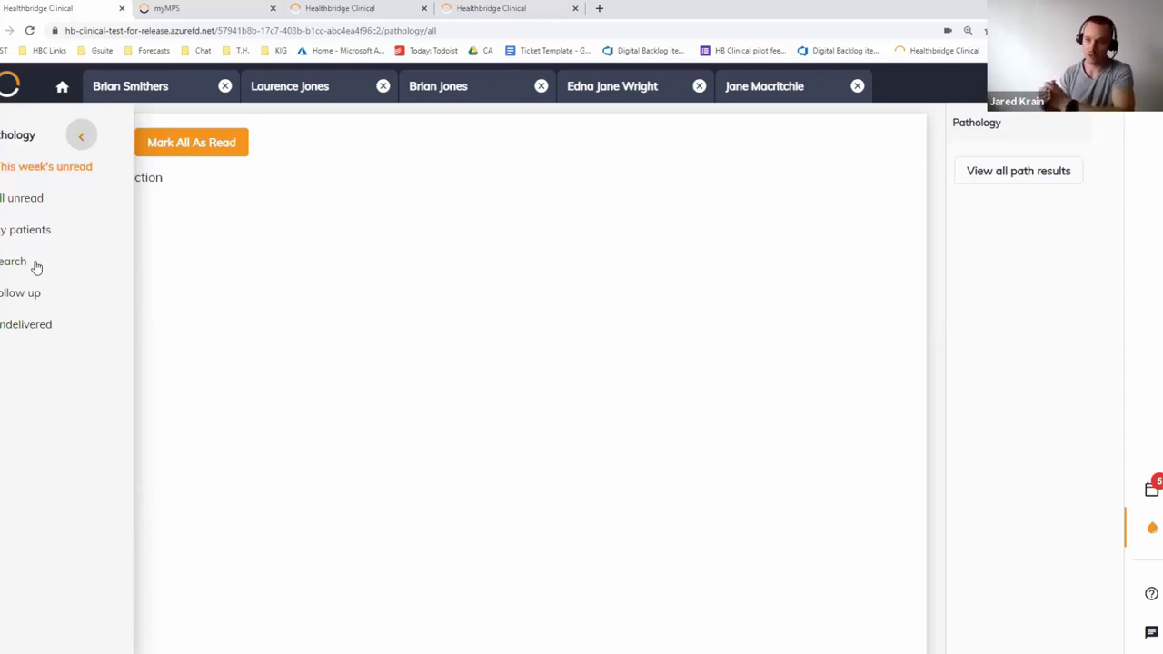
click(37, 266)
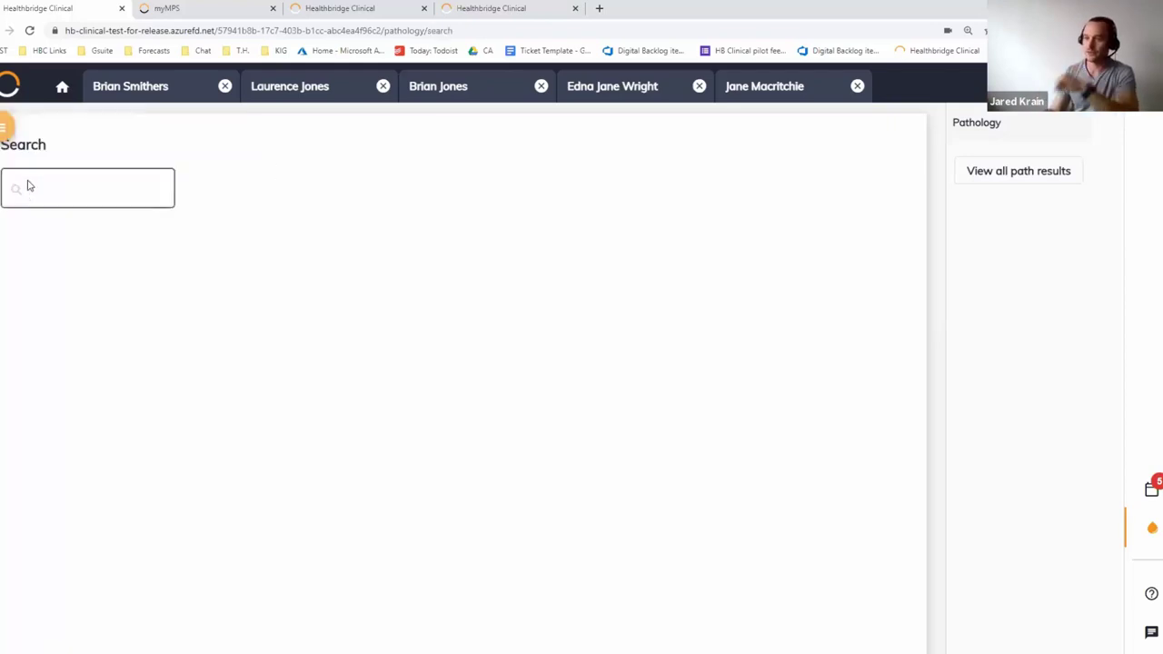
click(38, 232)
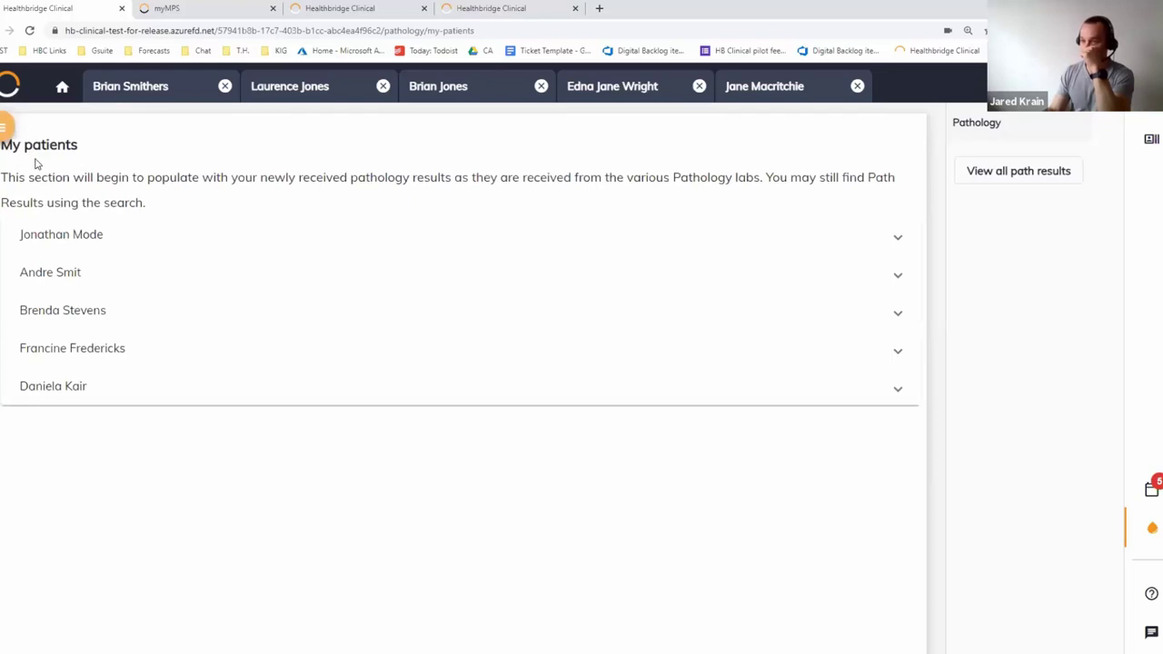
click(50, 241)
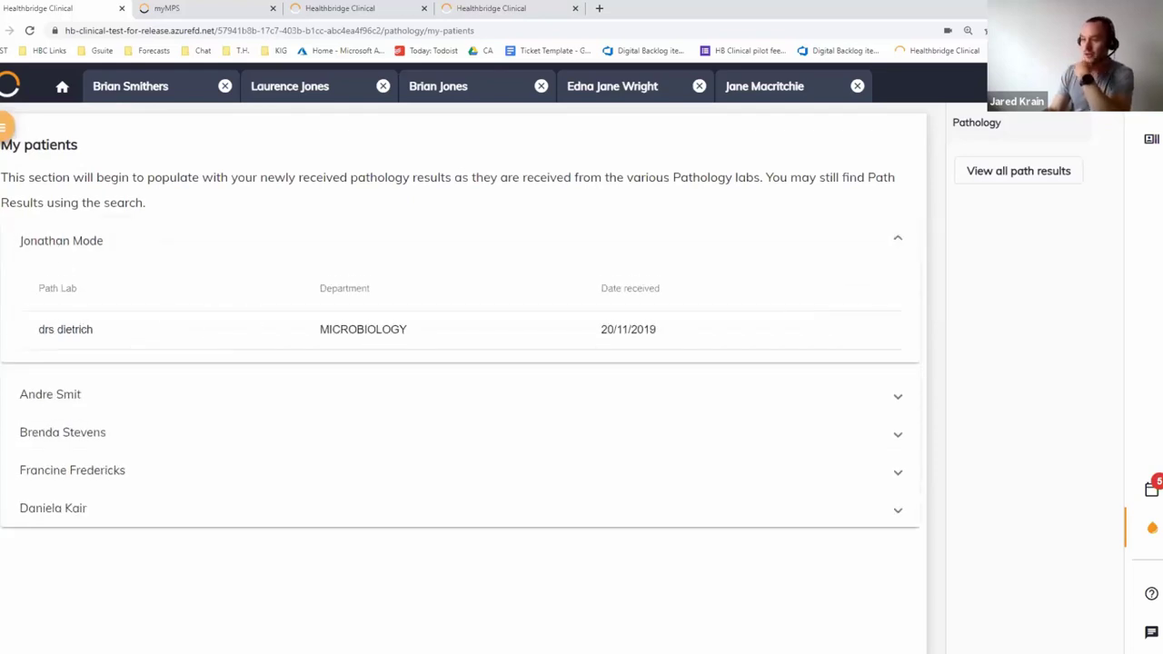
click(196, 331)
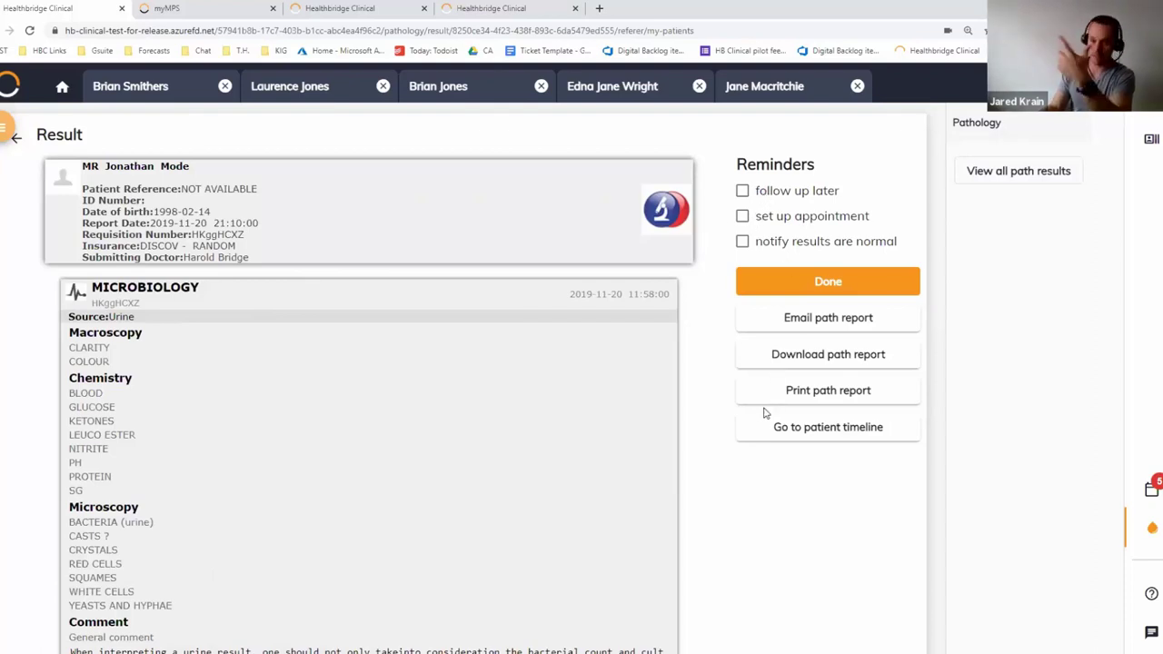
Jump to the patient's timeline, then switch to the 36-year-old female asthma patient's record
click(807, 432)
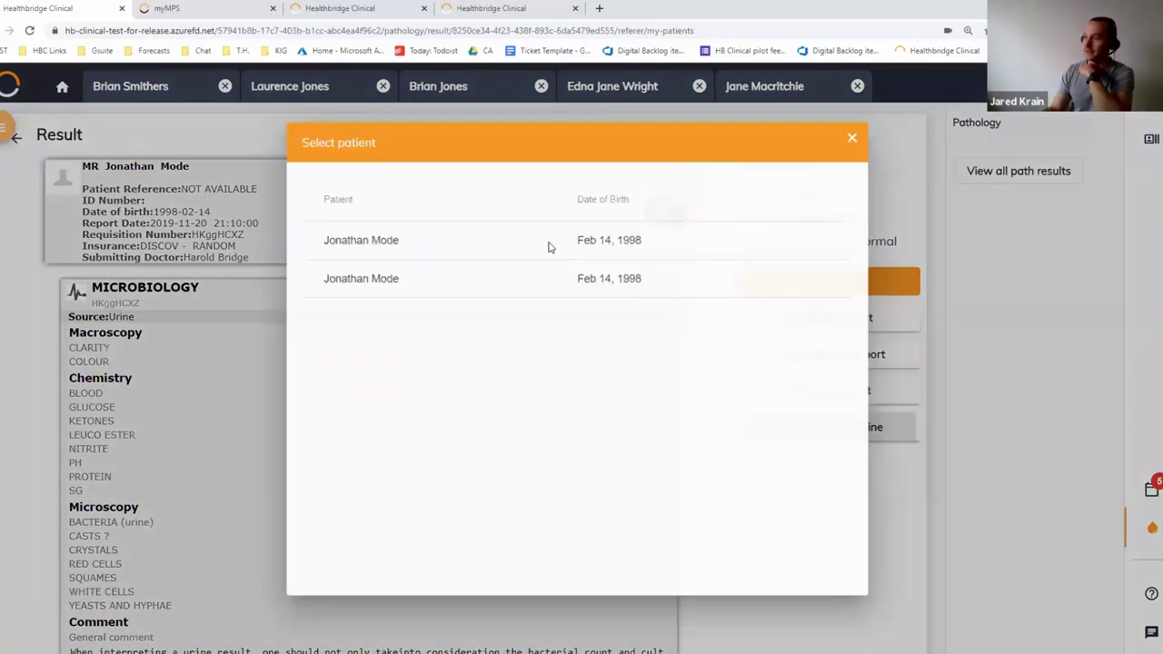
click(851, 137)
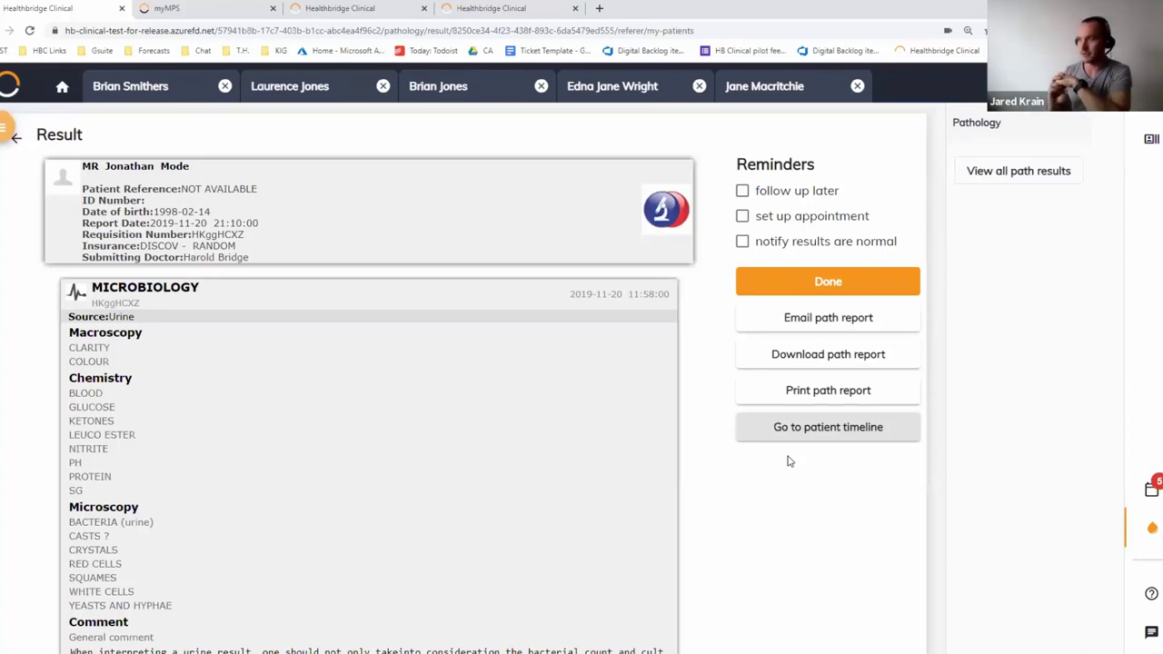
click(760, 100)
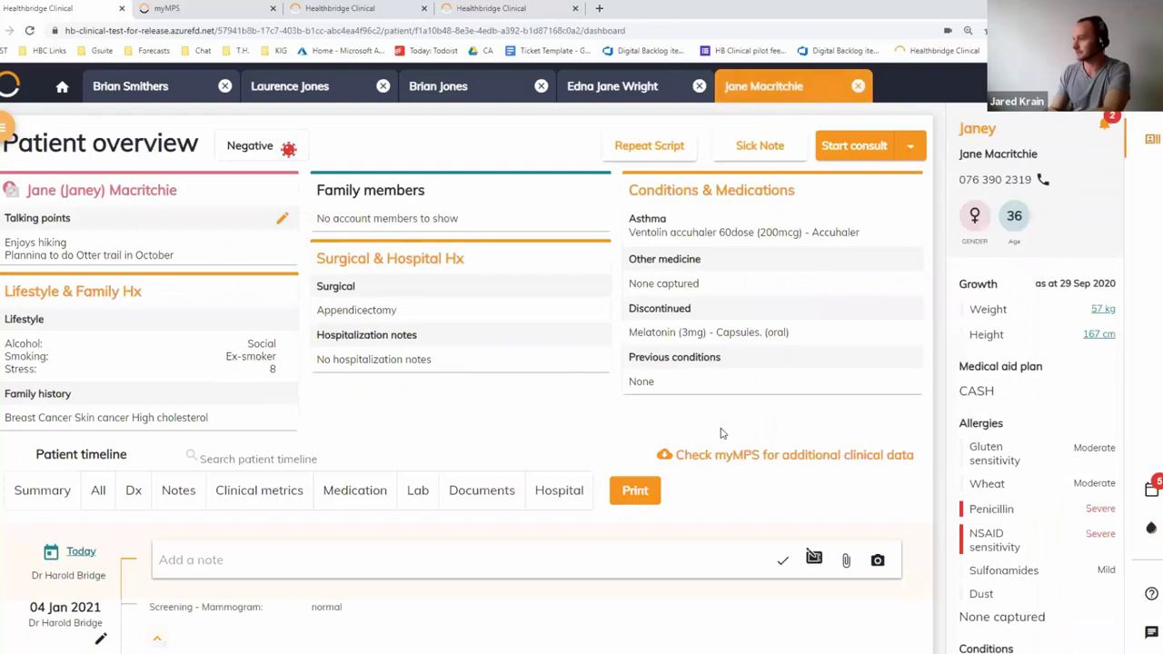
Continue the infant patient's consult to view its Plan, then return to the telehealth patient
scroll(727, 418, down, 3)
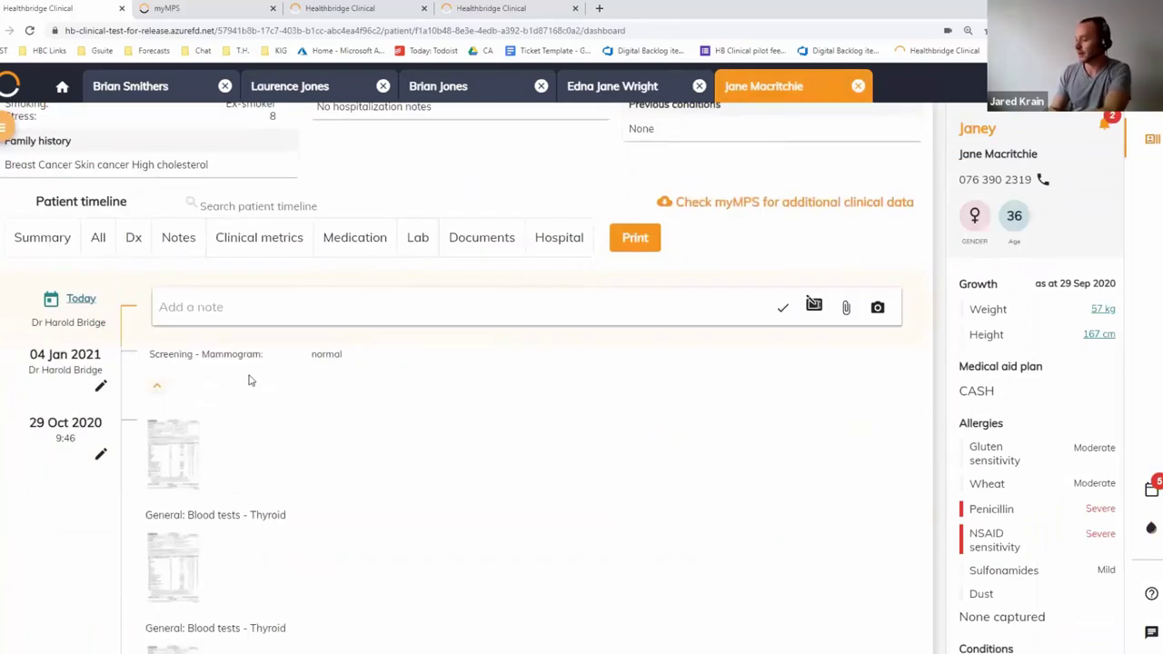
scroll(441, 420, up, 3)
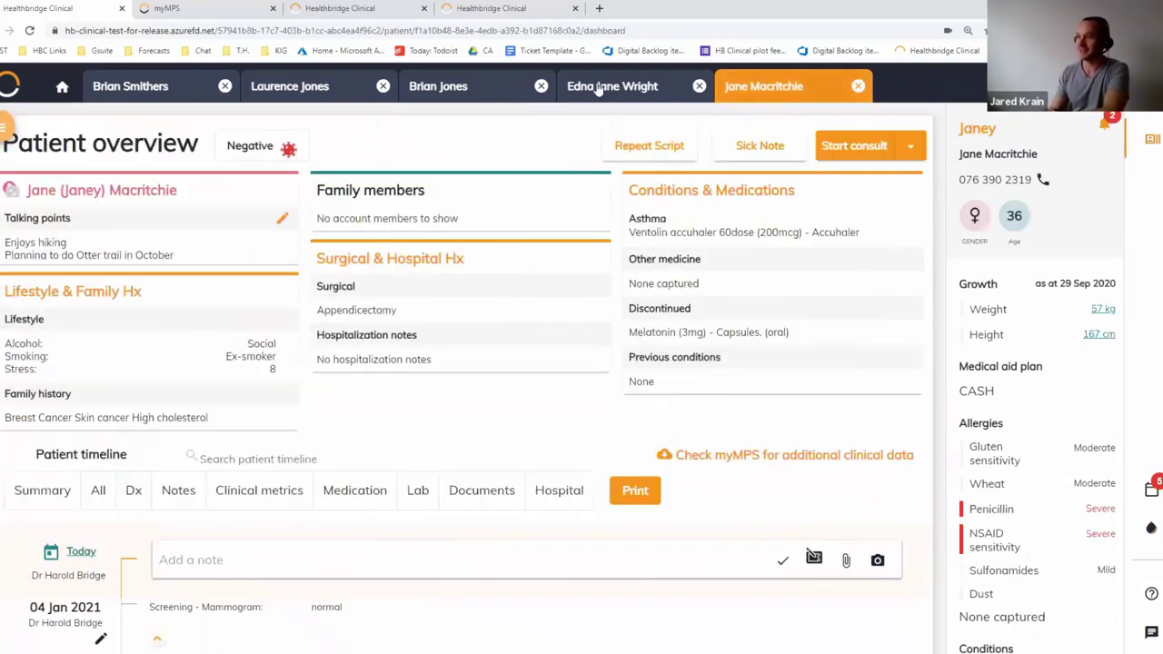
click(616, 88)
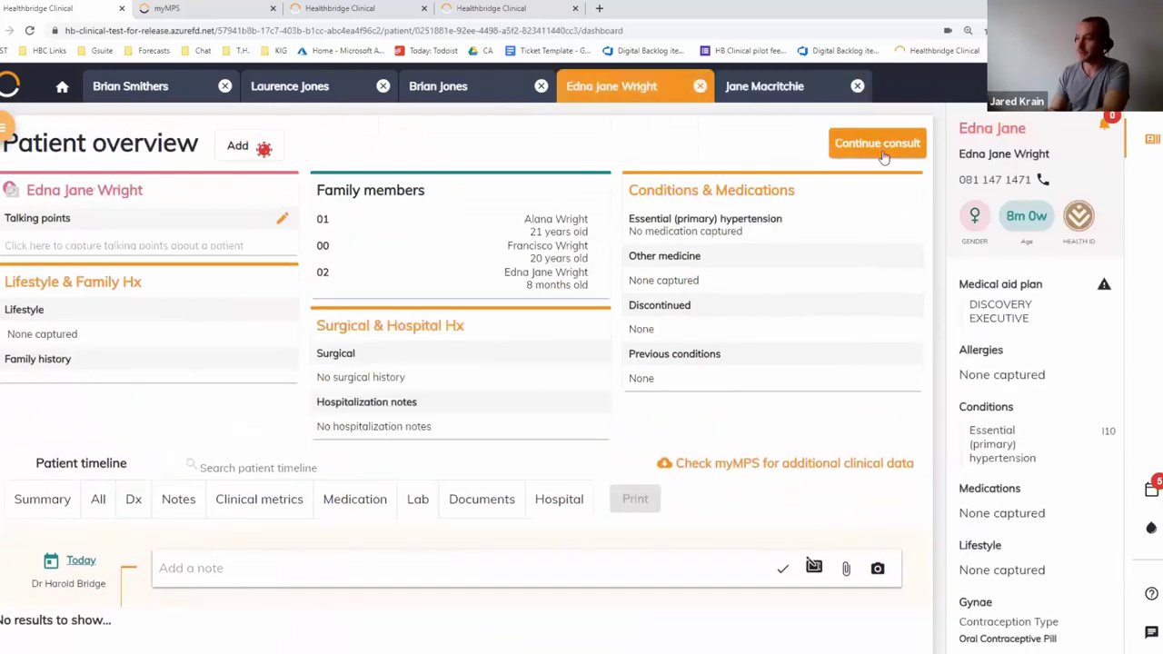
click(879, 145)
click(506, 152)
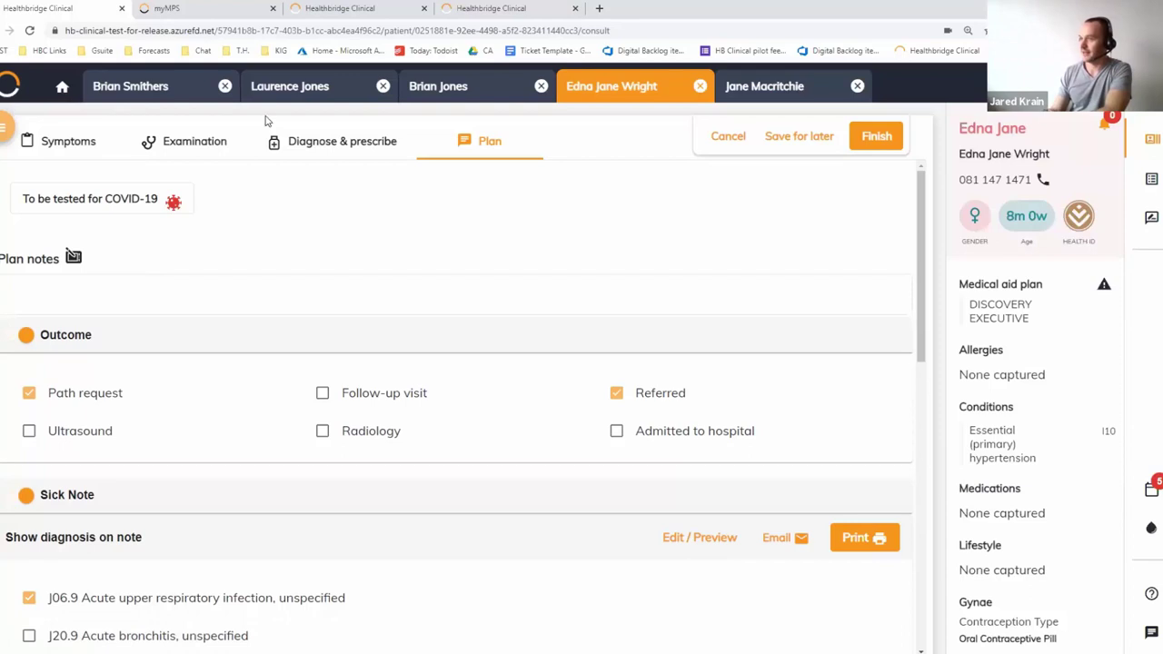
click(134, 95)
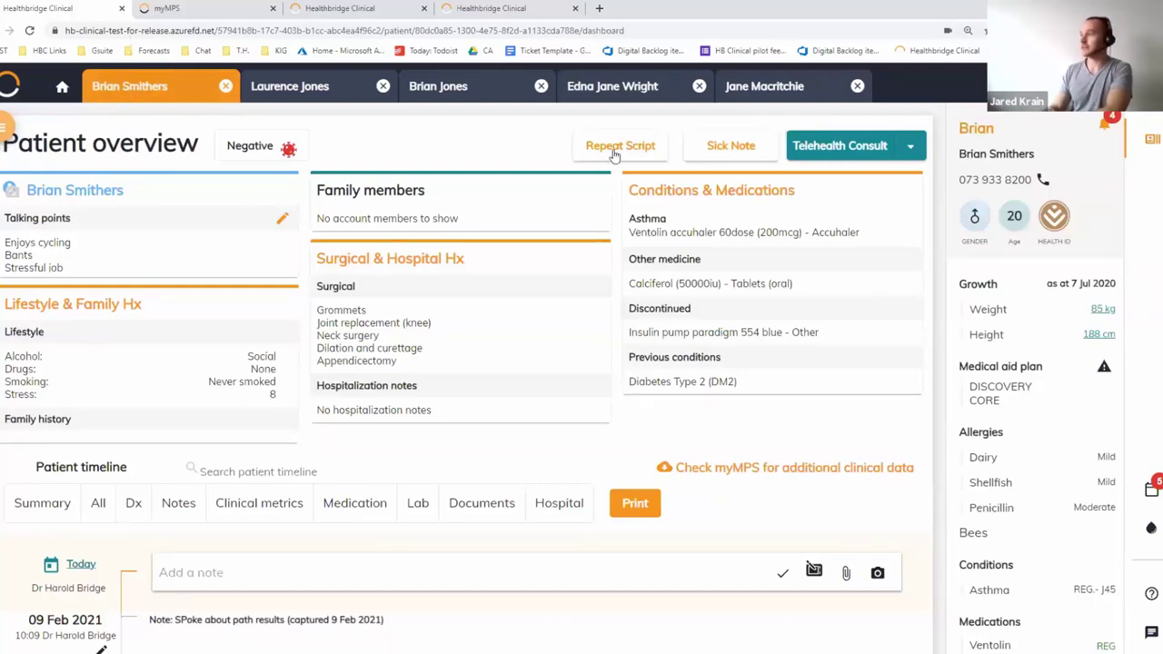
Review the three due screenings and stress alert, then switch to the 36-year-old female patient
click(1107, 127)
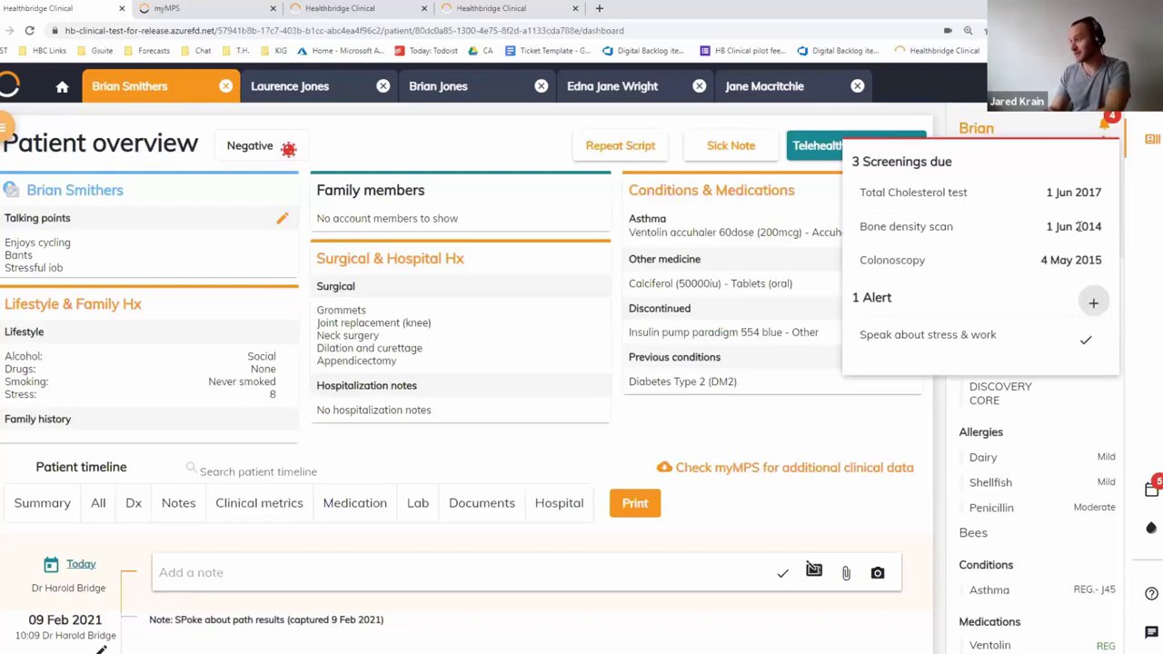
triple_click(919, 337)
click(920, 337)
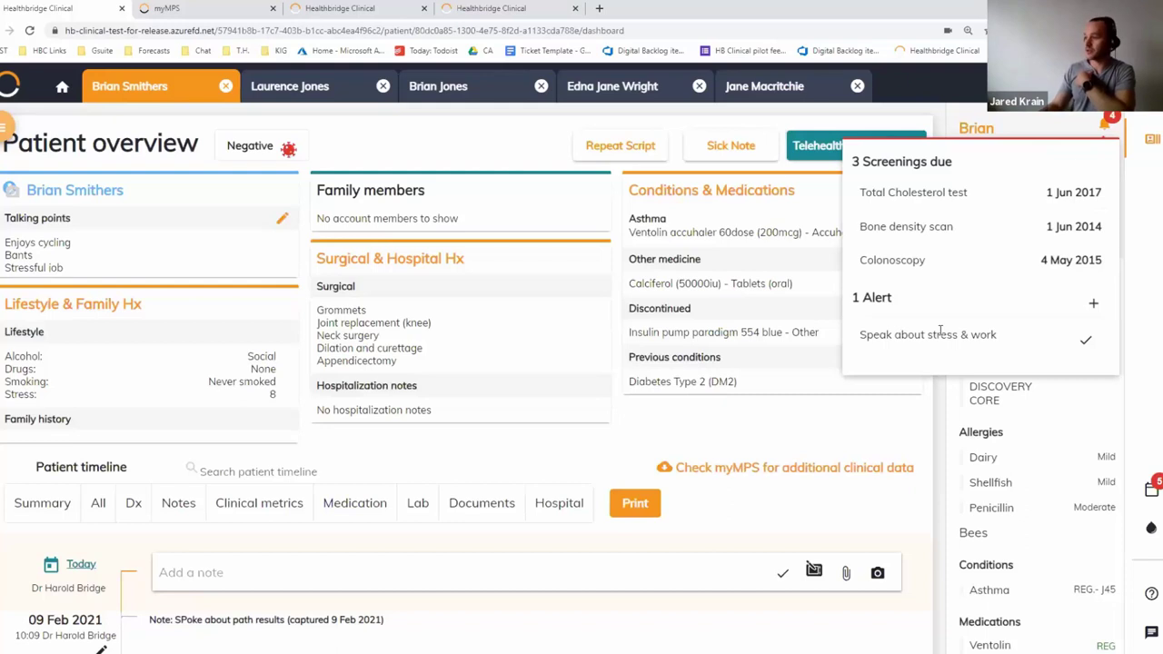
click(813, 91)
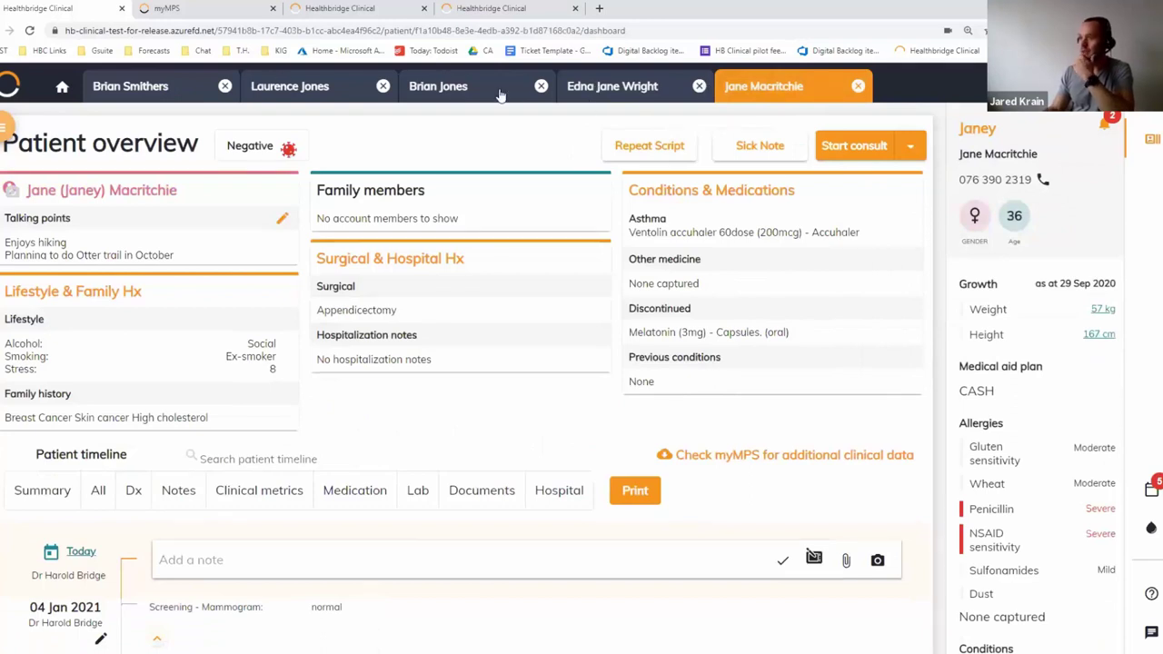
Add a 'Next visit' alert for the back-surgery patient, clear the other alert, and switch browser tab
click(451, 89)
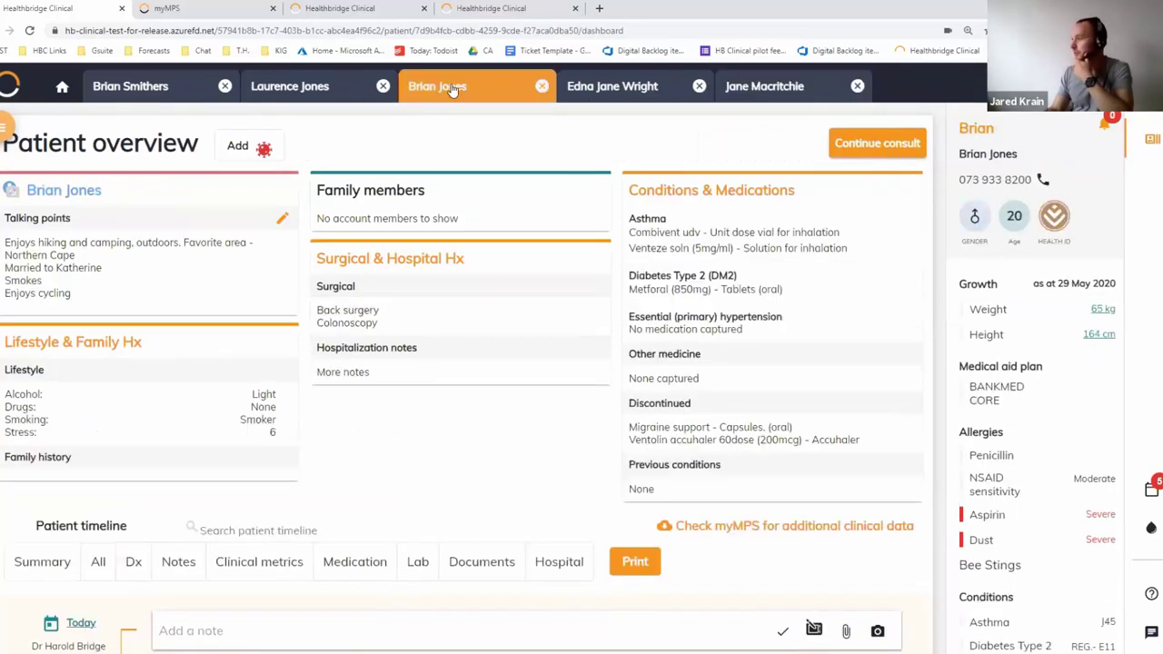
click(1112, 127)
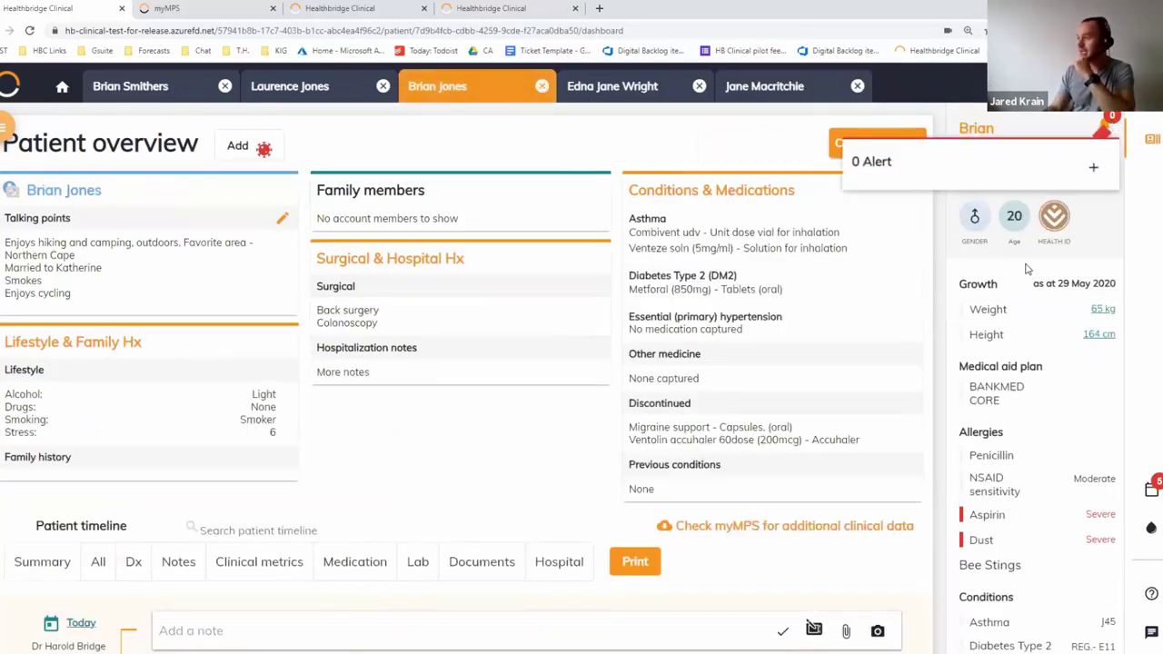
click(1093, 167)
click(934, 211)
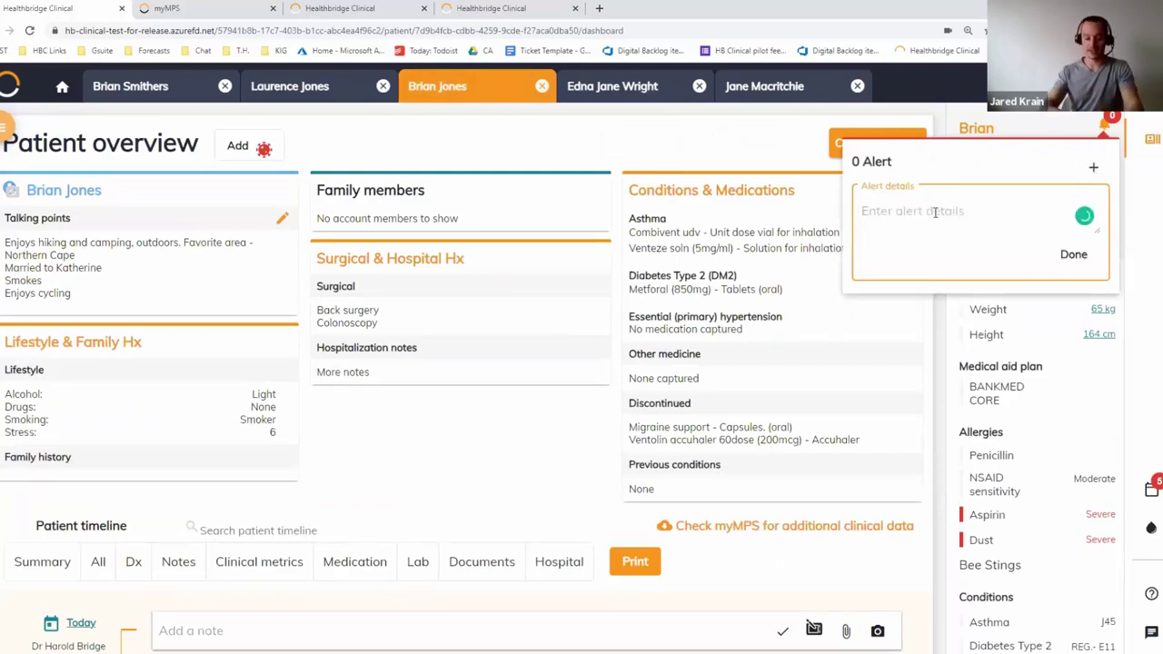
text(Next visit, ask how JH)
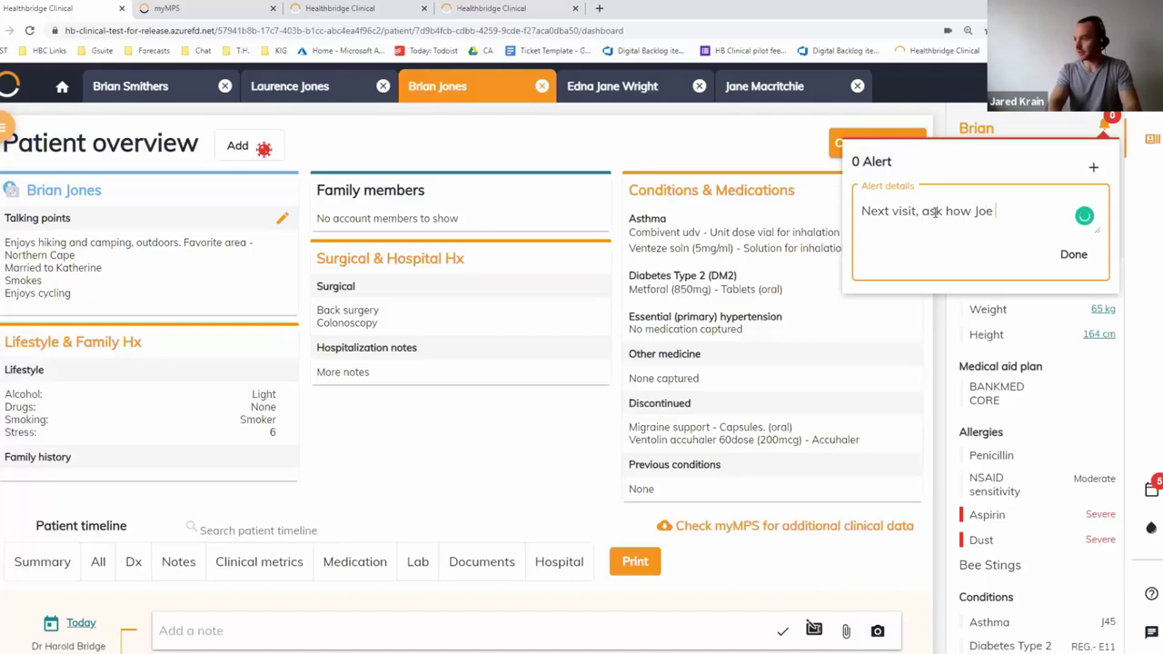
text(doing)
key(Return)
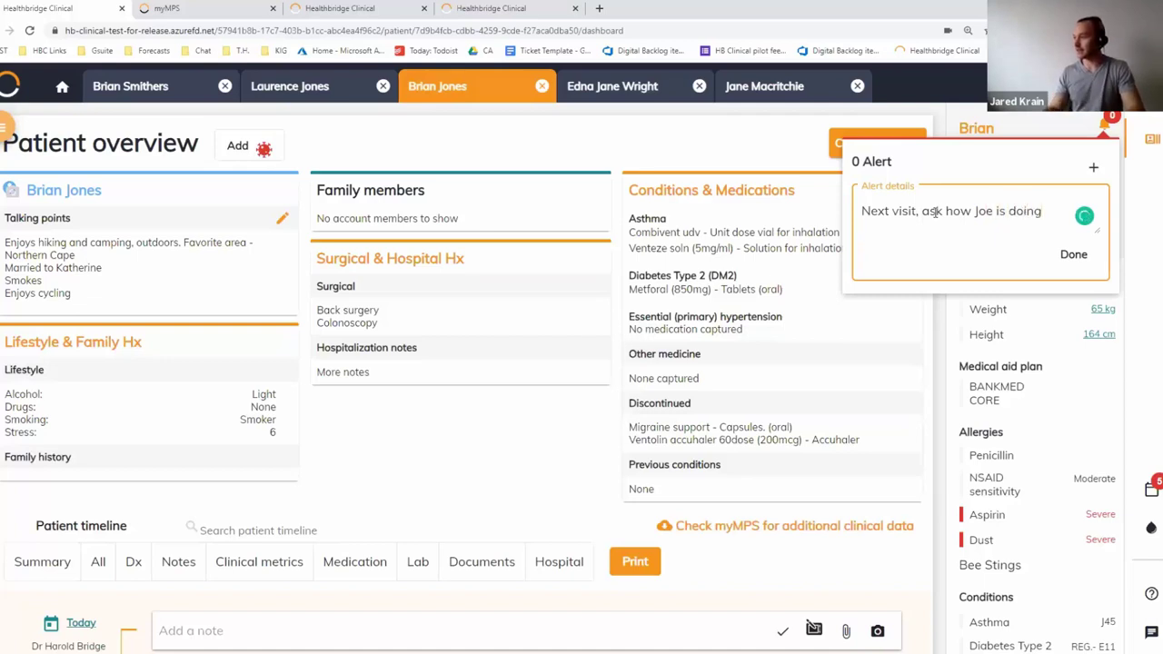
click(1072, 253)
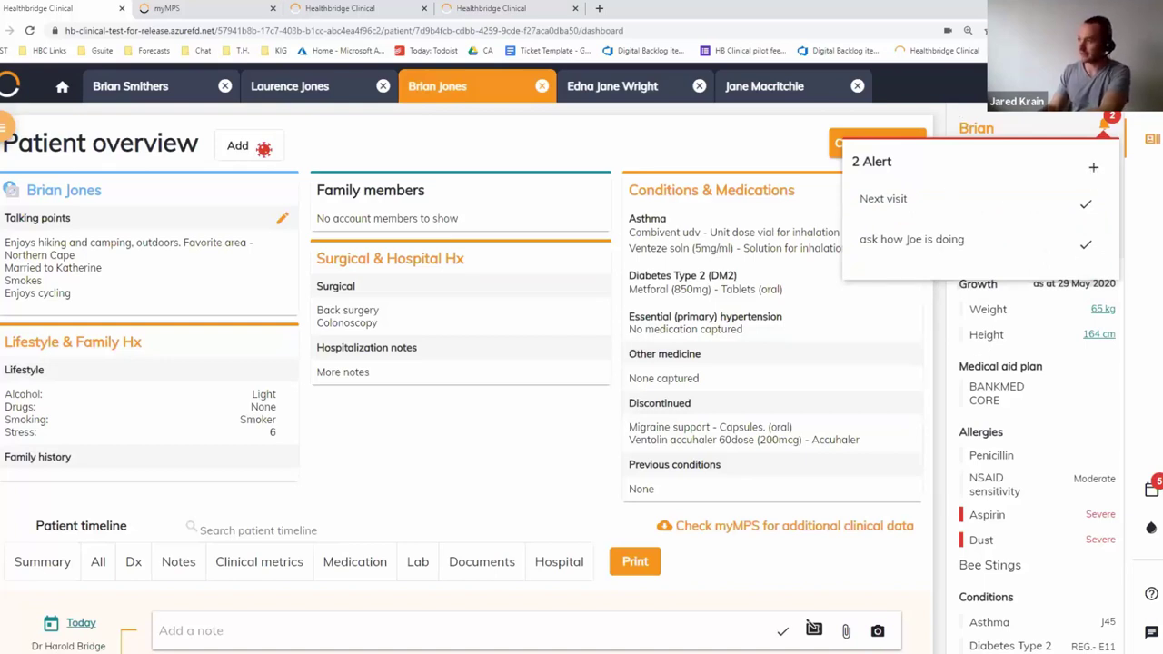
click(1086, 244)
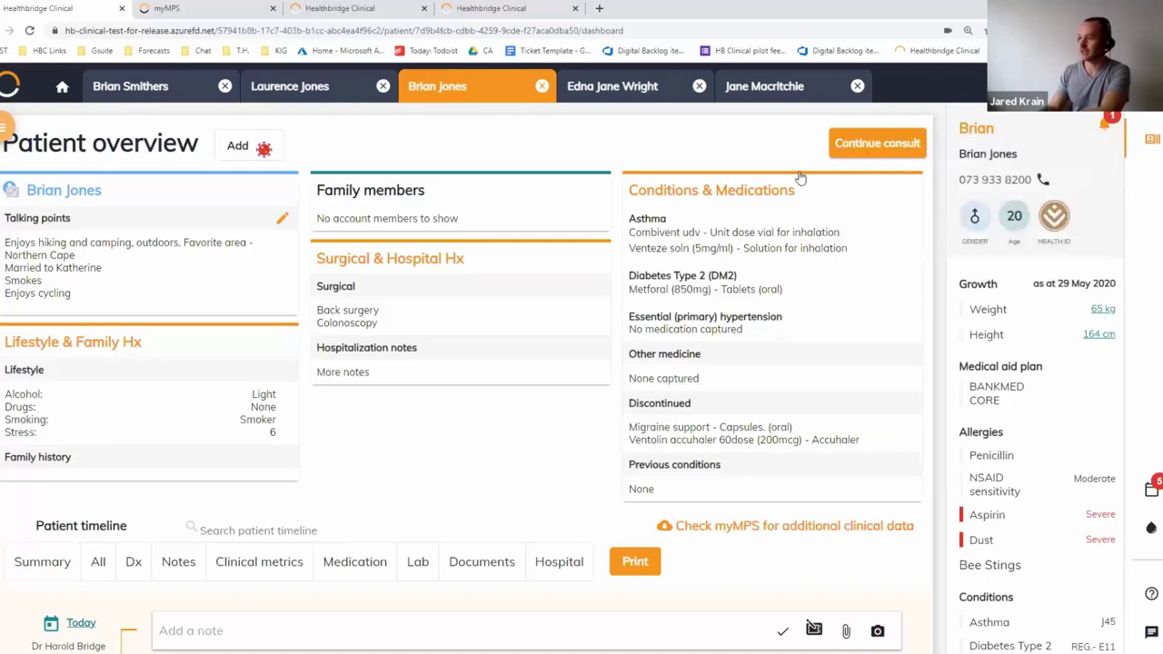
click(521, 7)
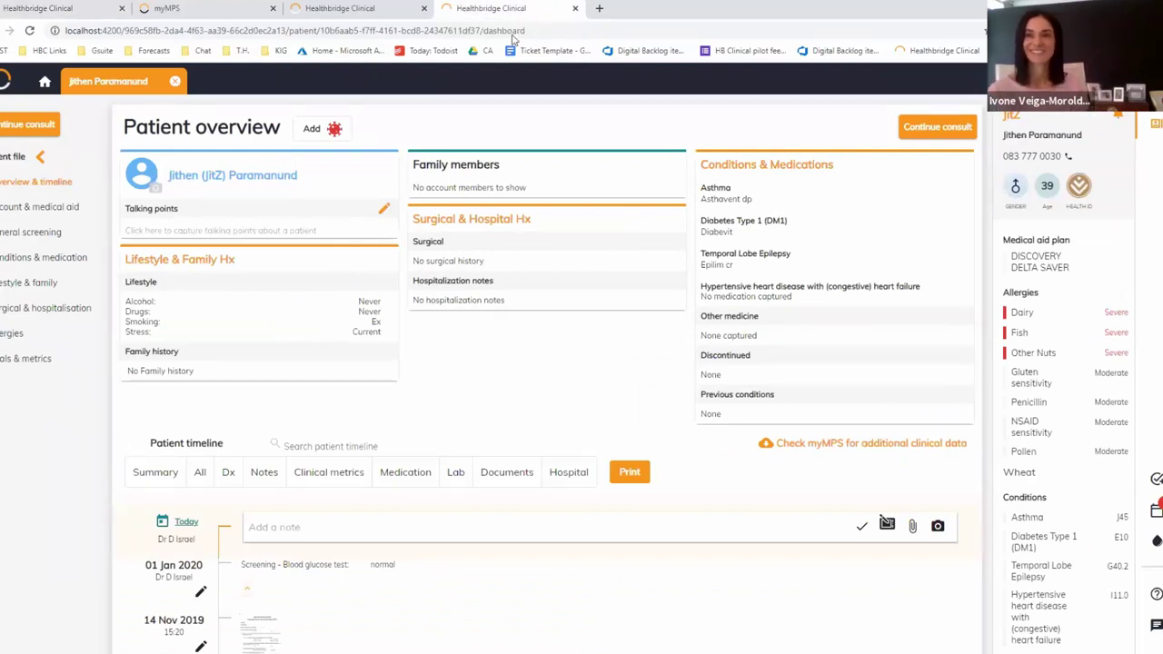
Tick off the open phone-call task in the 09 Feb My tasks list
key(ctrl+plus)
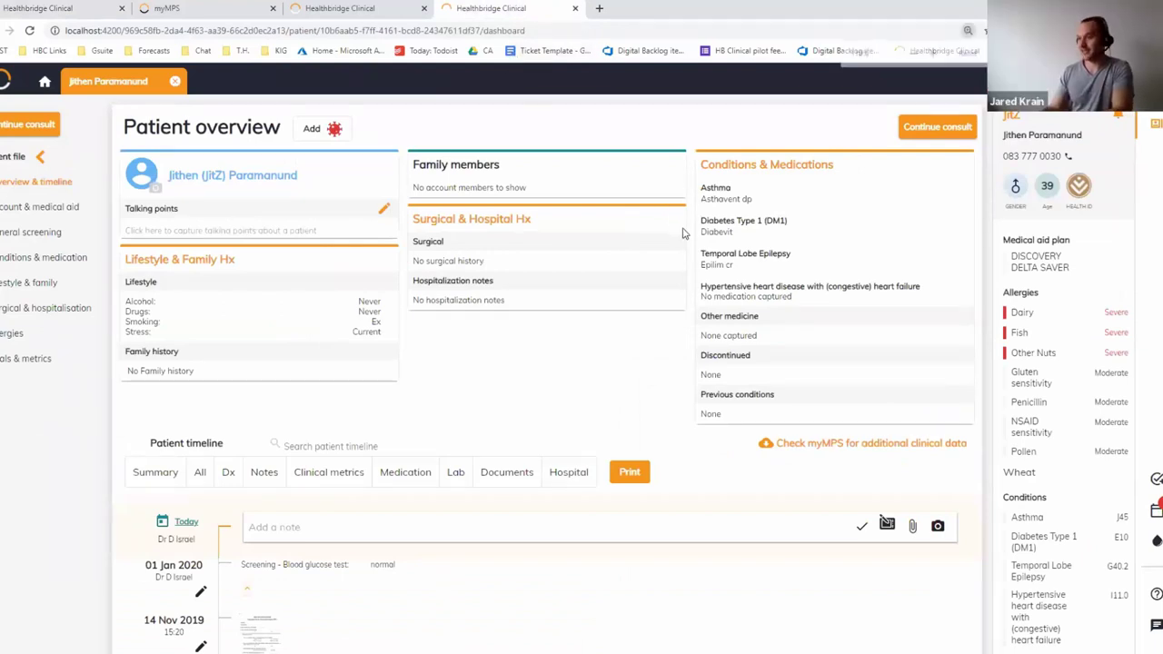
key(ctrl+minus)
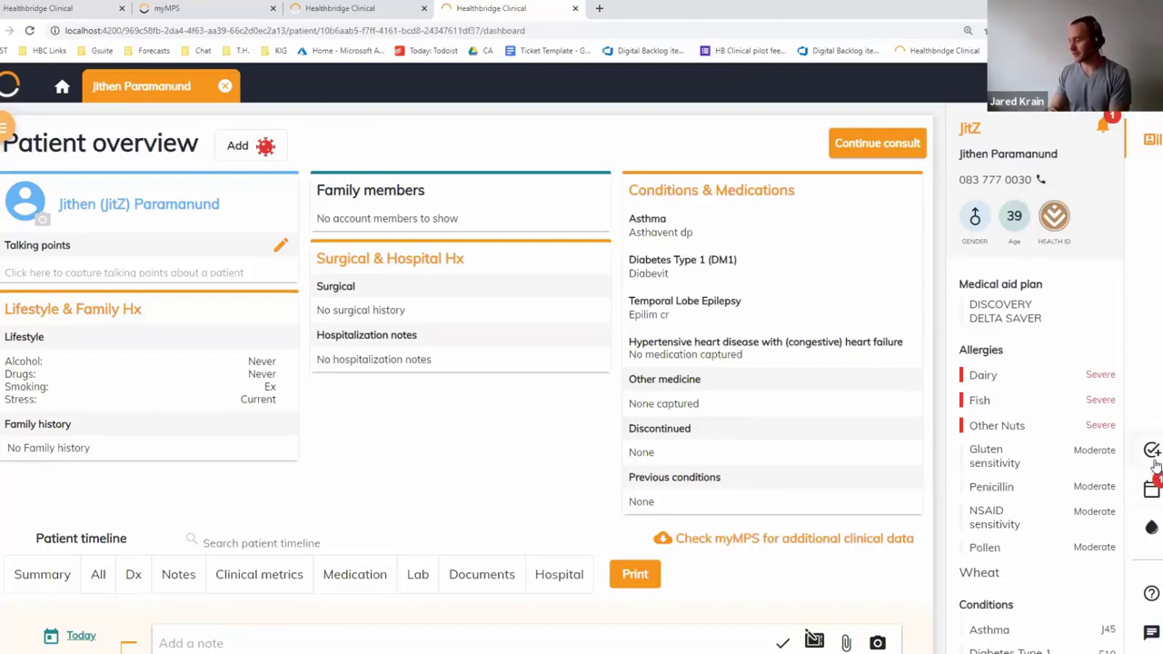
click(1152, 452)
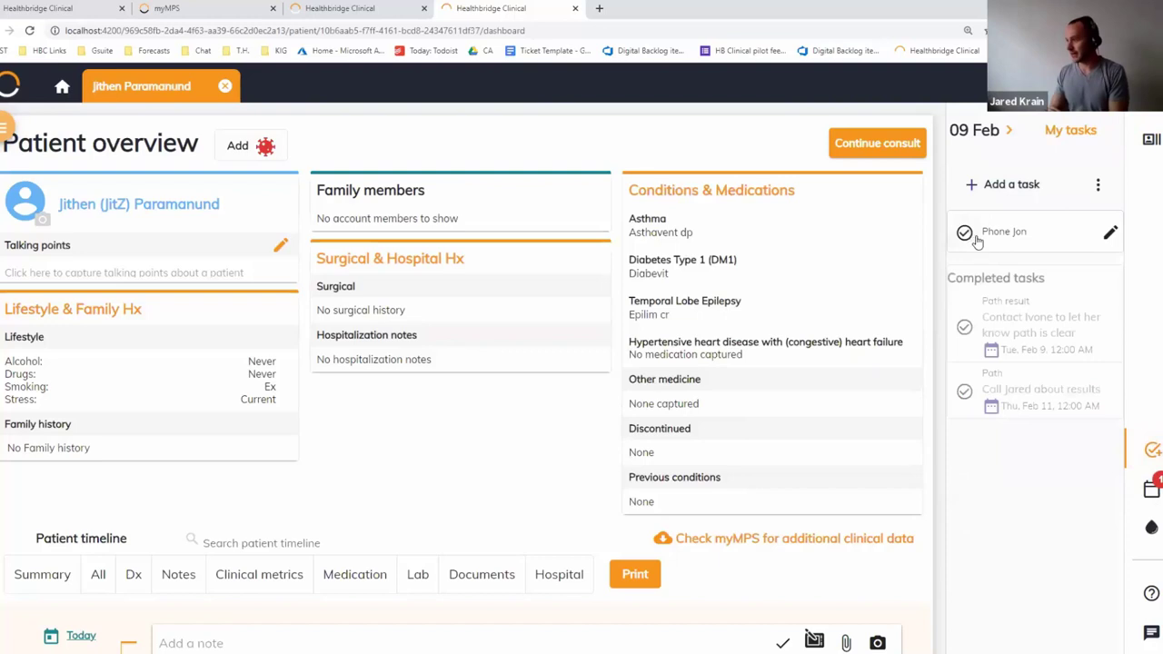
click(964, 235)
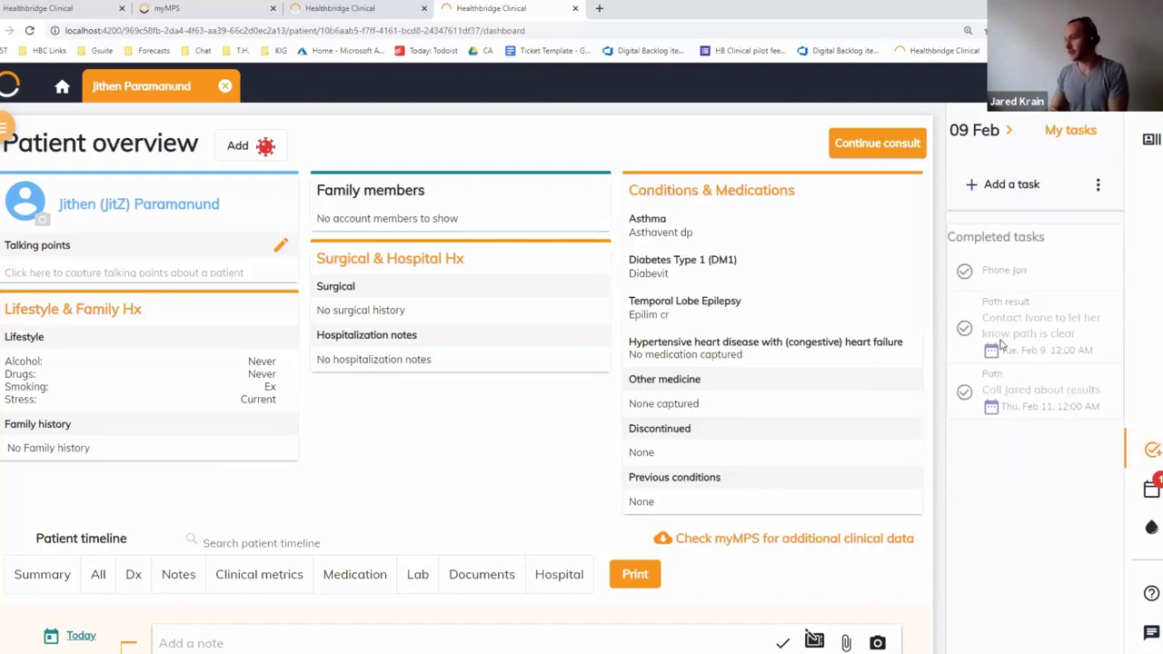
Create a task to contact a doctor about a named patient, due February 9
click(1011, 185)
click(427, 322)
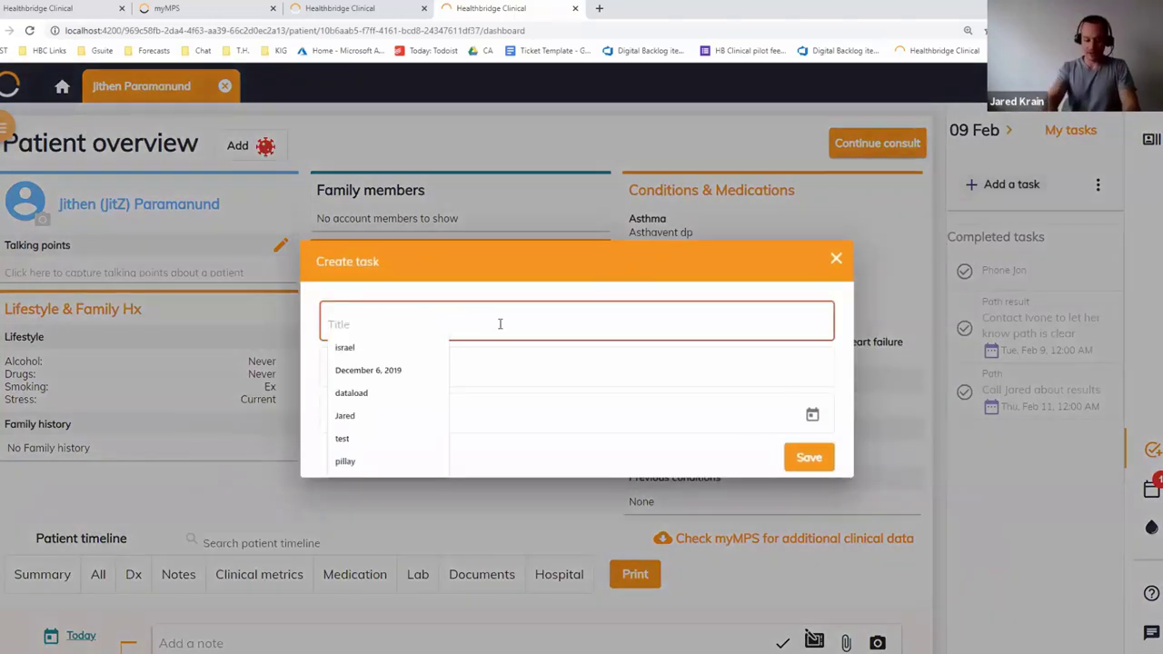
text(Cont)
text(act Sasarh a)
key(BackSpace)
key(BackSpace)
key(BackSpace)
text(Dr Smith)
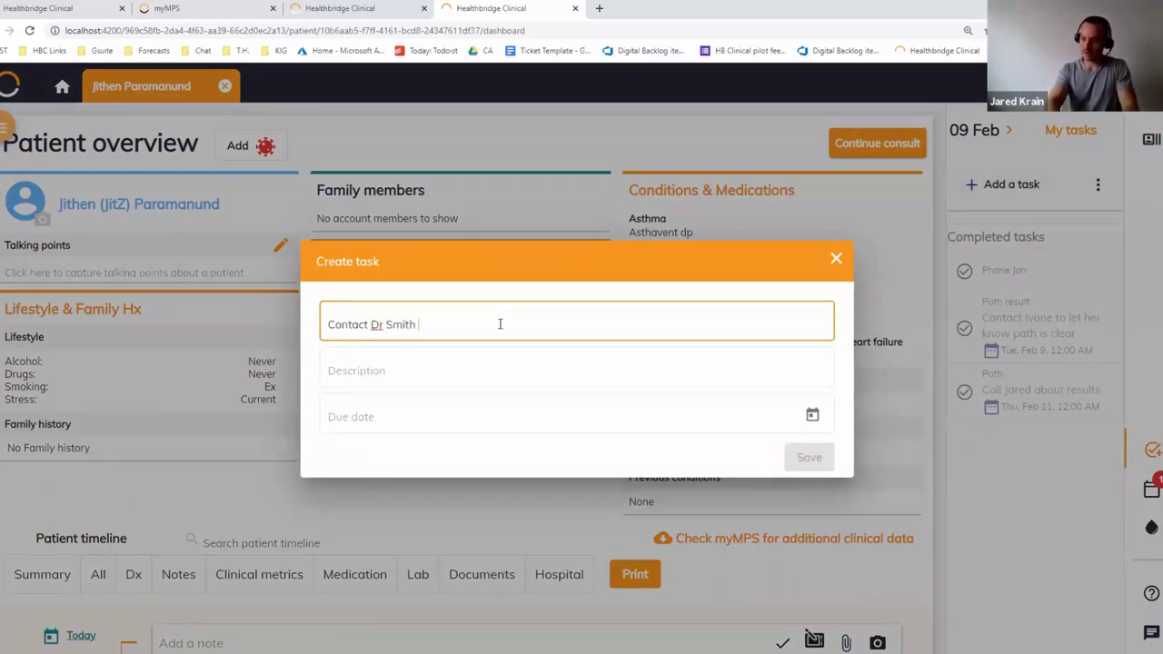
key(BackSpace)
key(BackSpace)
key(BackSpace)
key(Tab)
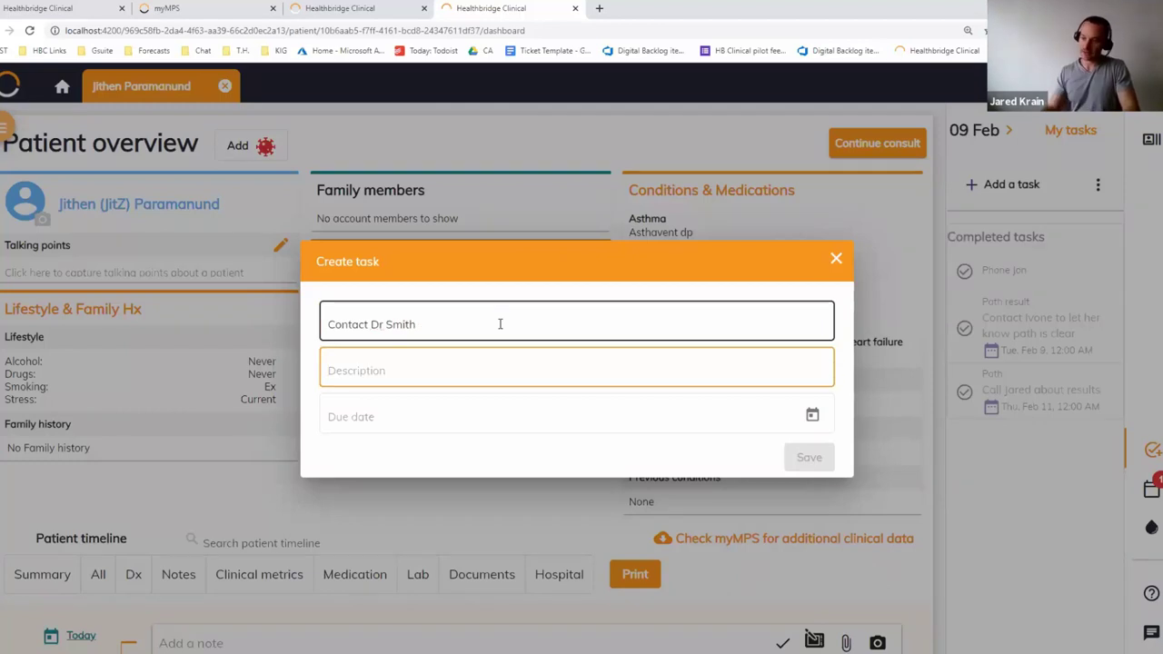
click(386, 371)
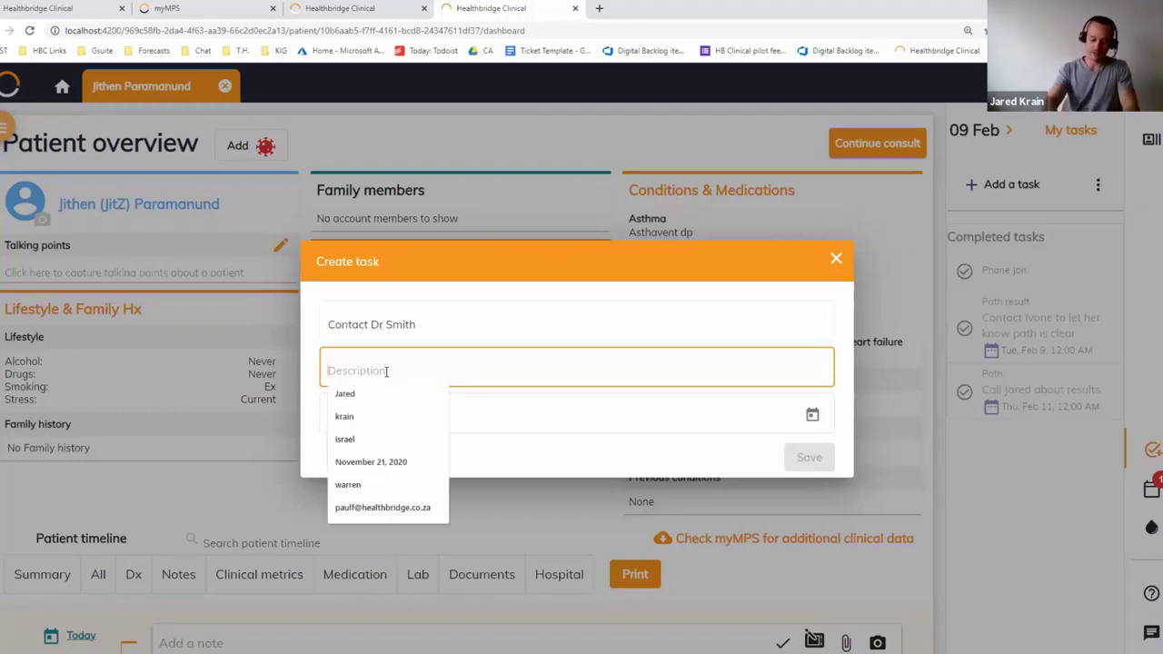
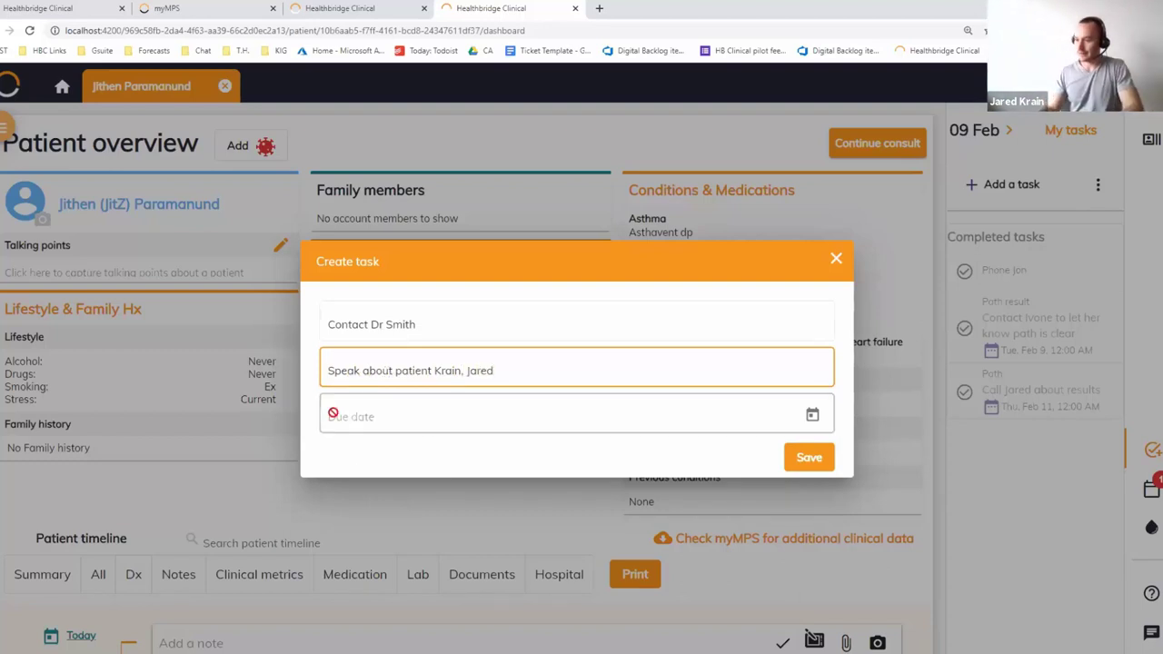
click(810, 413)
click(404, 287)
click(806, 459)
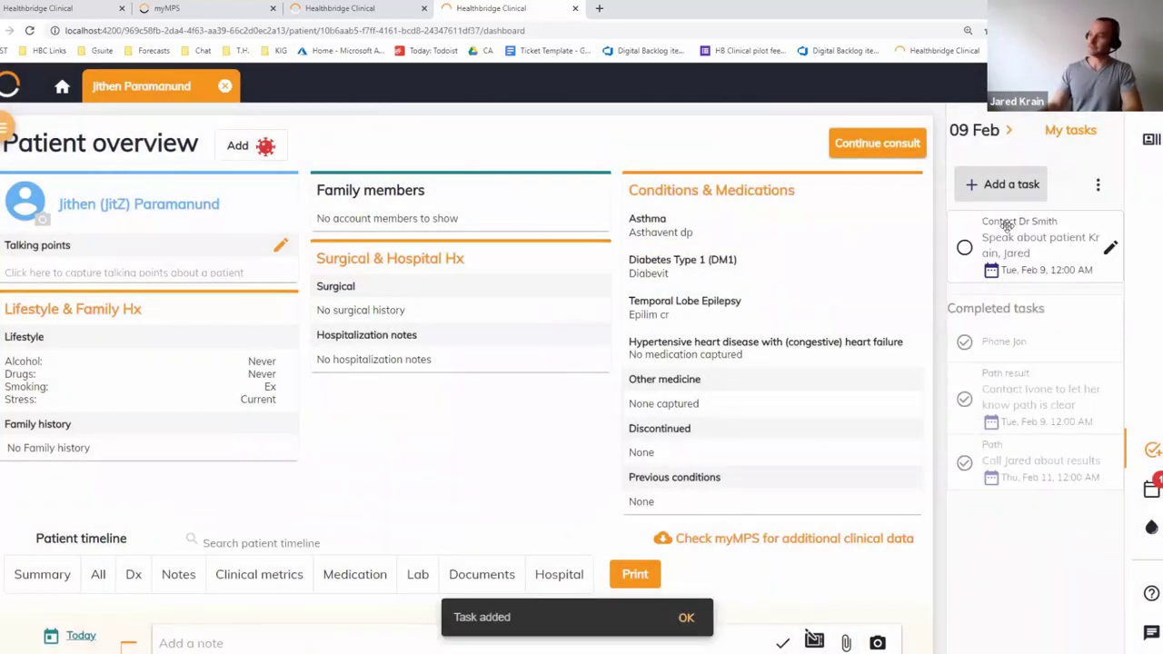
Change the new task's due date to Wednesday, February 10
click(1111, 254)
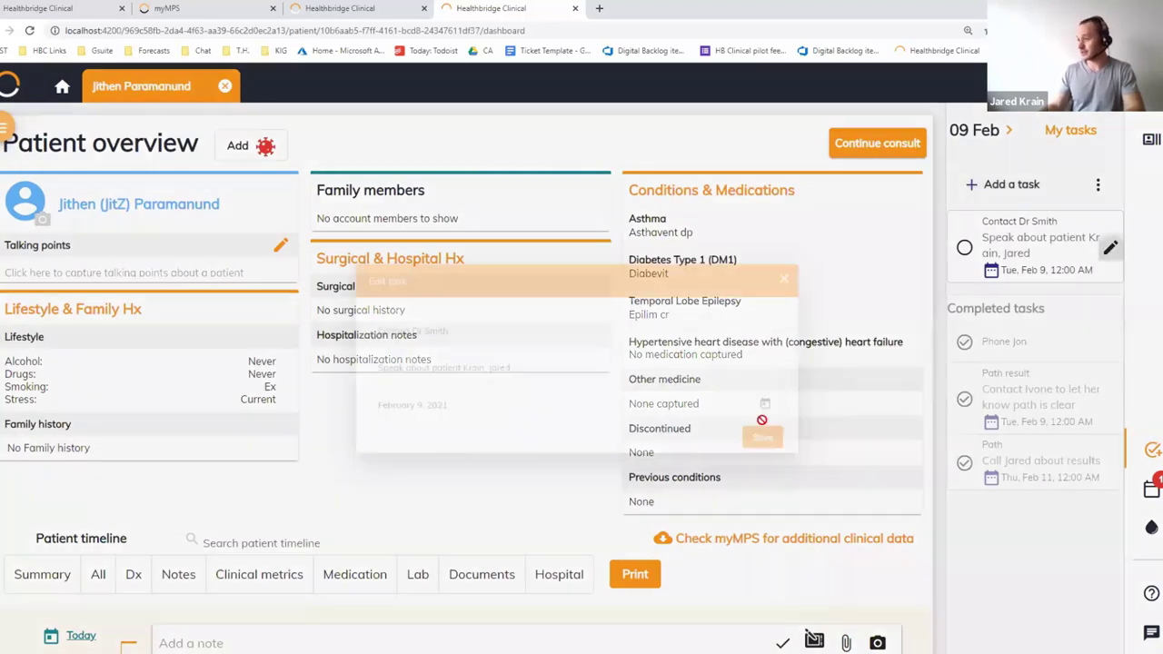
click(810, 413)
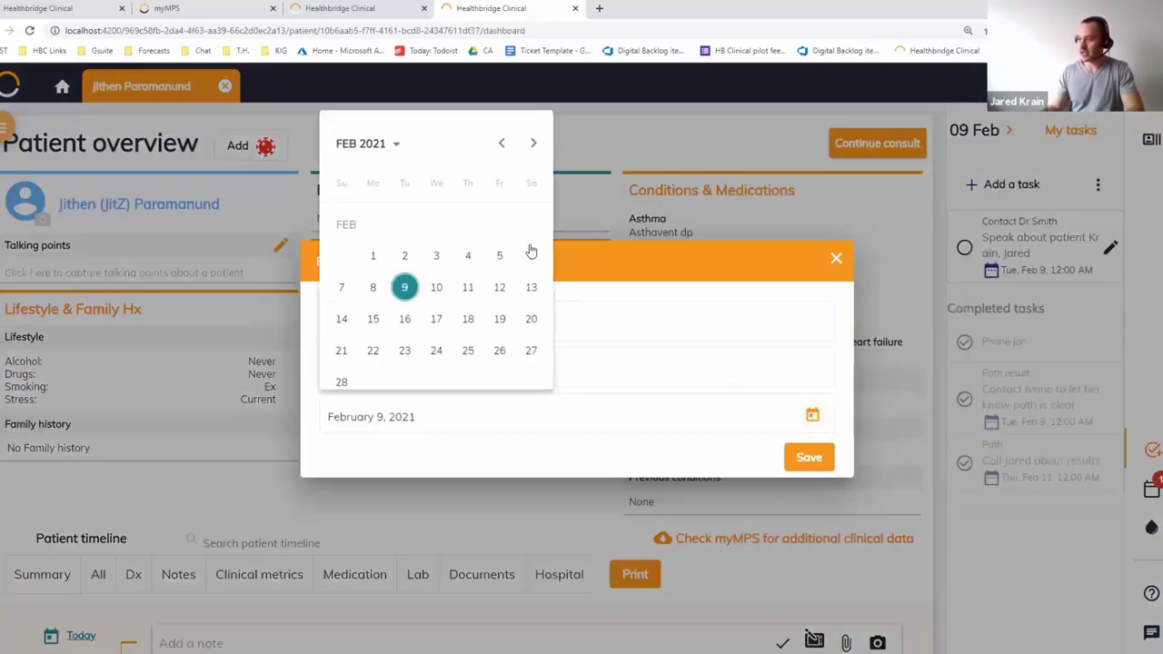
click(443, 292)
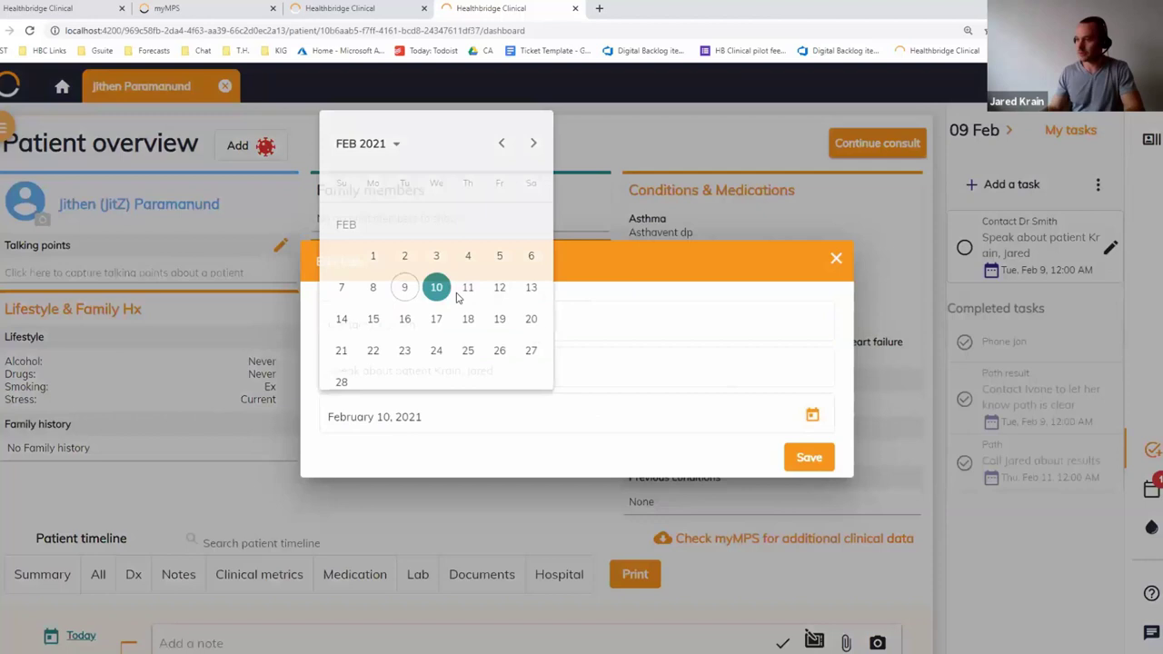
click(809, 457)
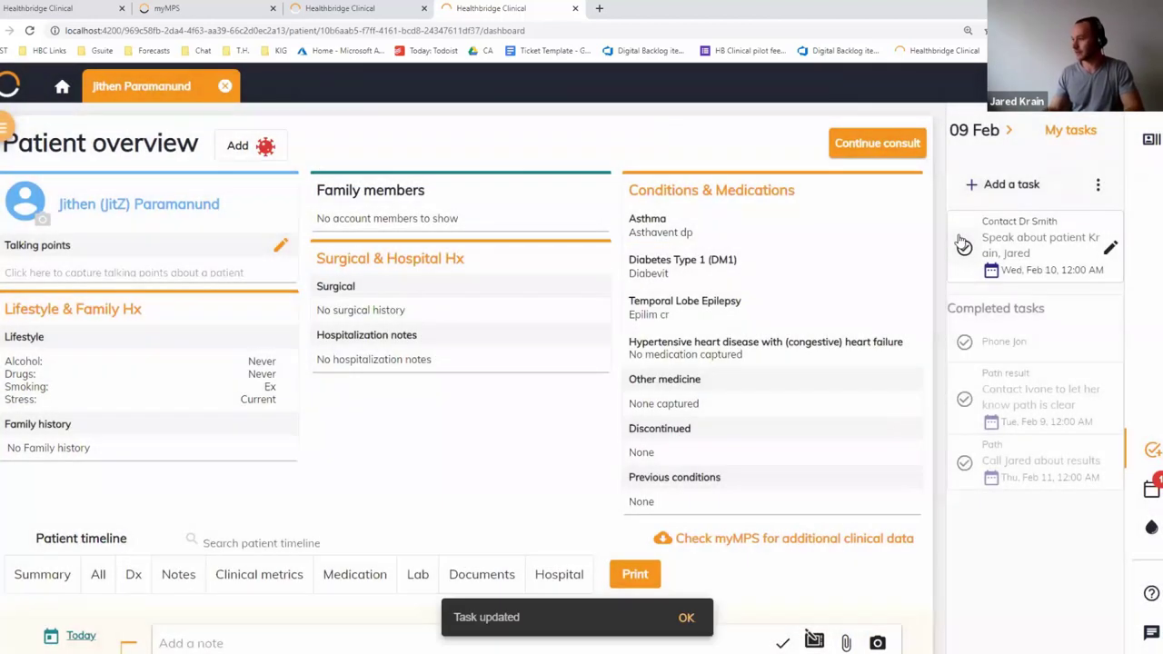
Glance at the schedule, pathology, tasks and summary panels, then return to the first browser tab
click(1152, 488)
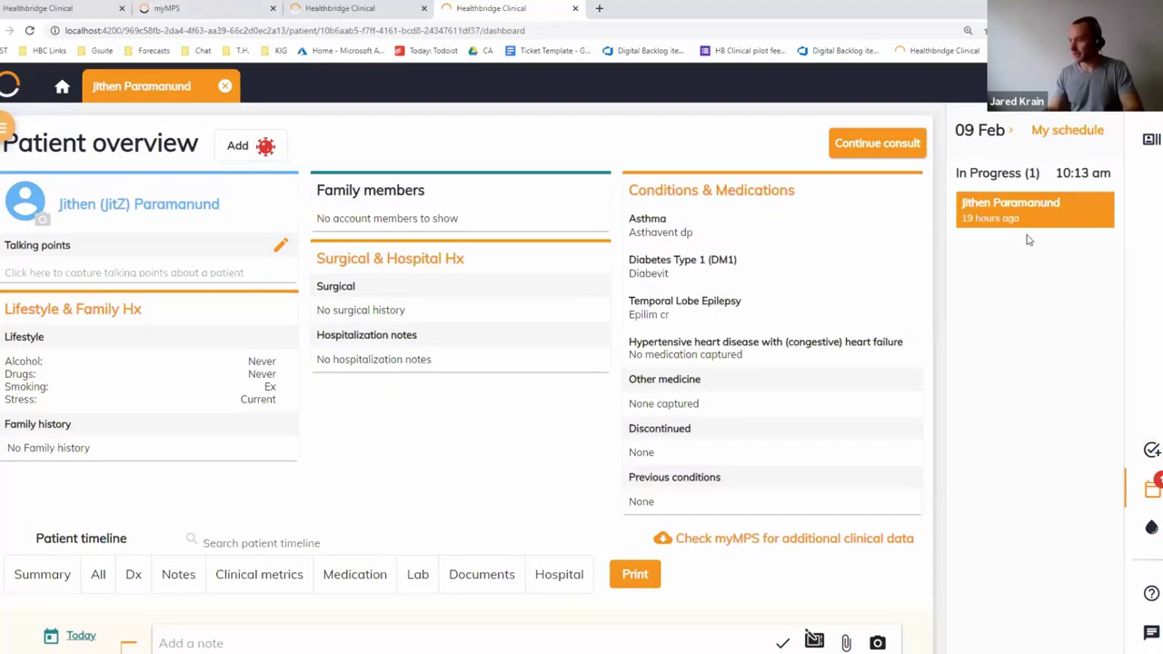
click(1152, 529)
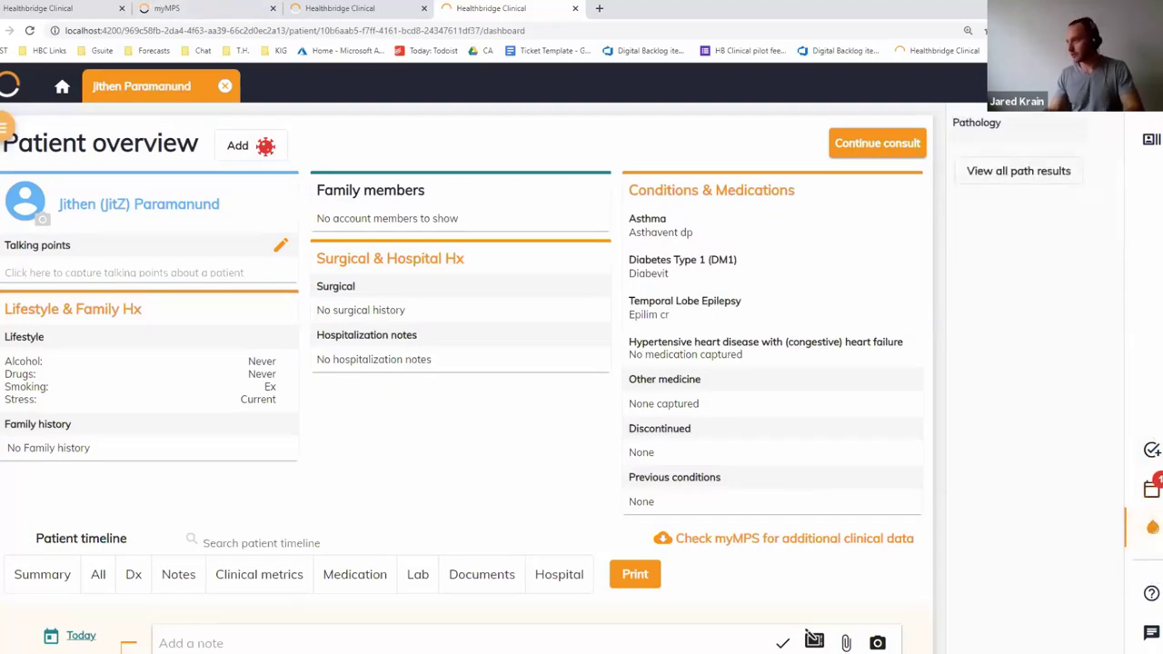
click(1147, 443)
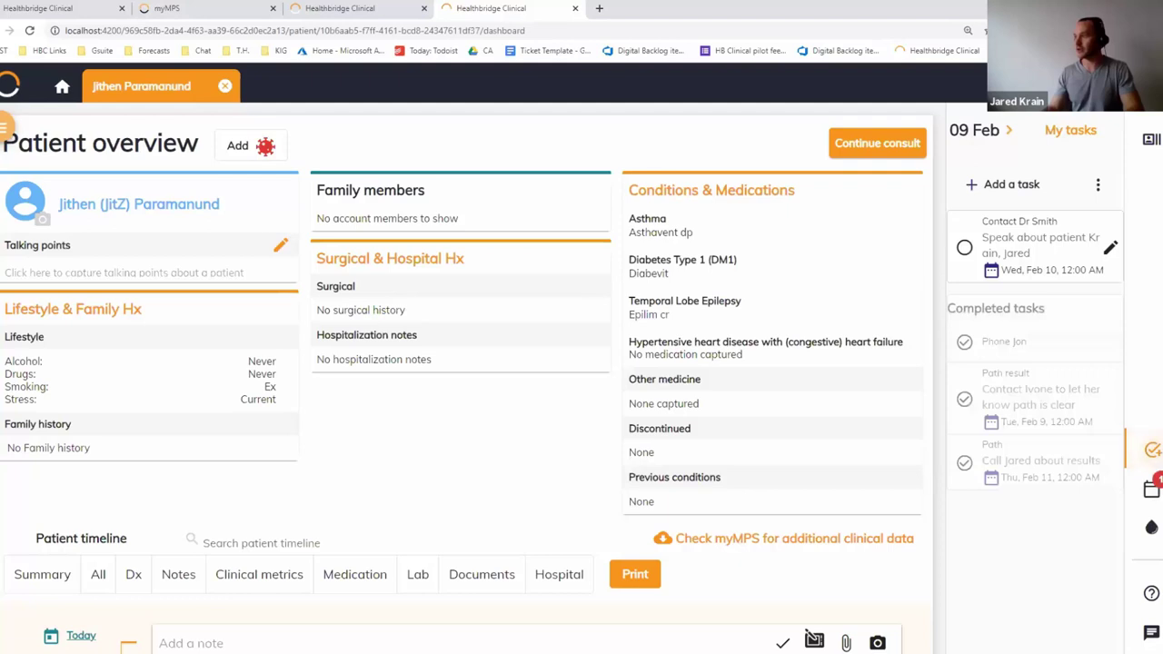
click(1150, 139)
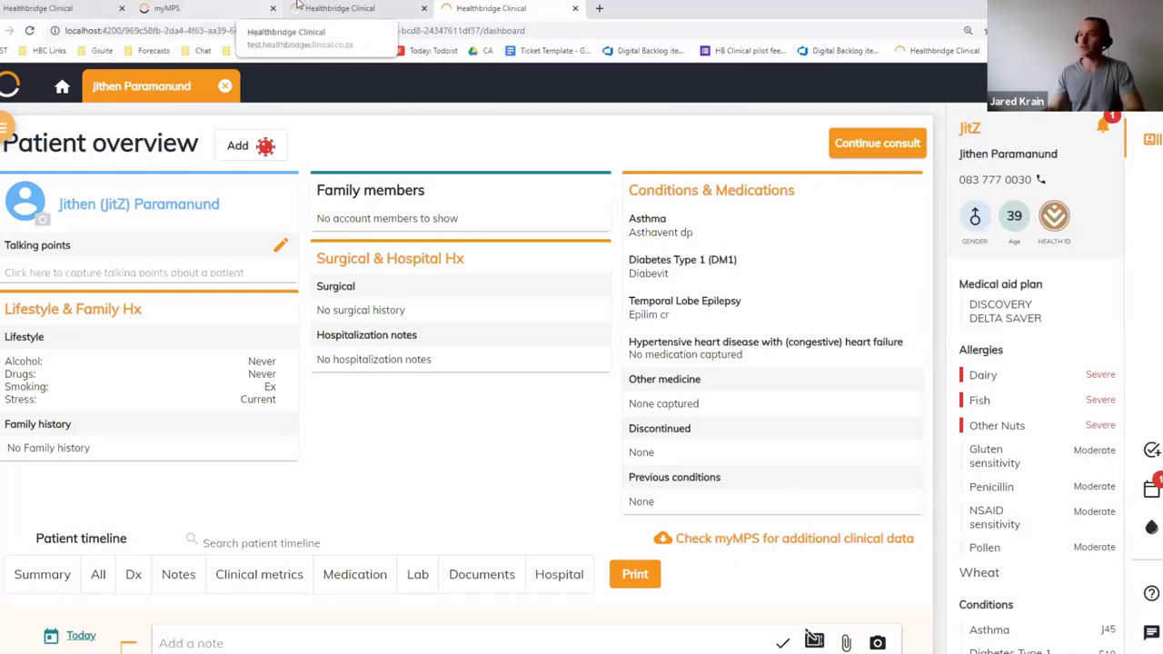
click(376, 7)
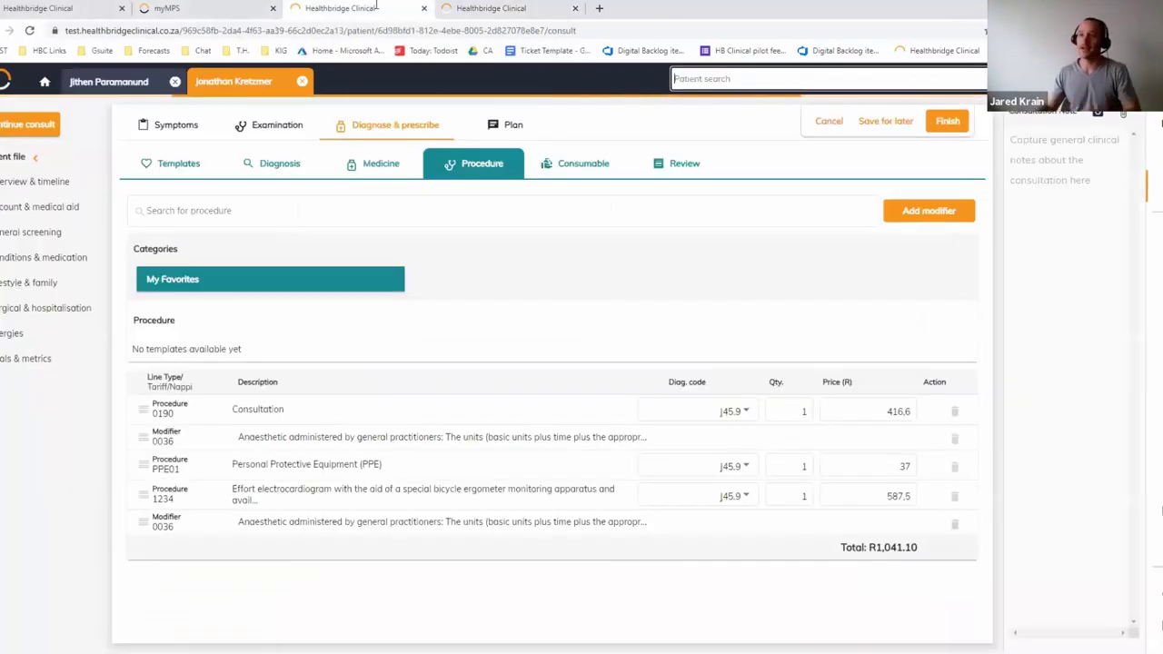
click(45, 8)
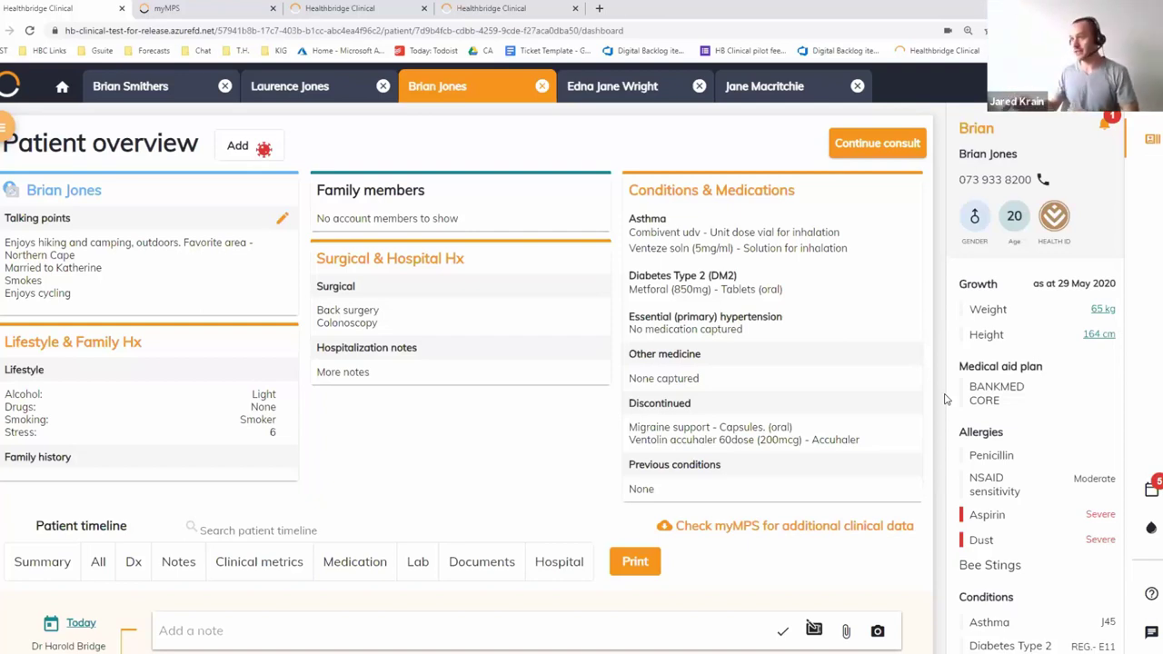
From today's schedule, open the checked-in patient's overview through the Waiting room panel
click(61, 84)
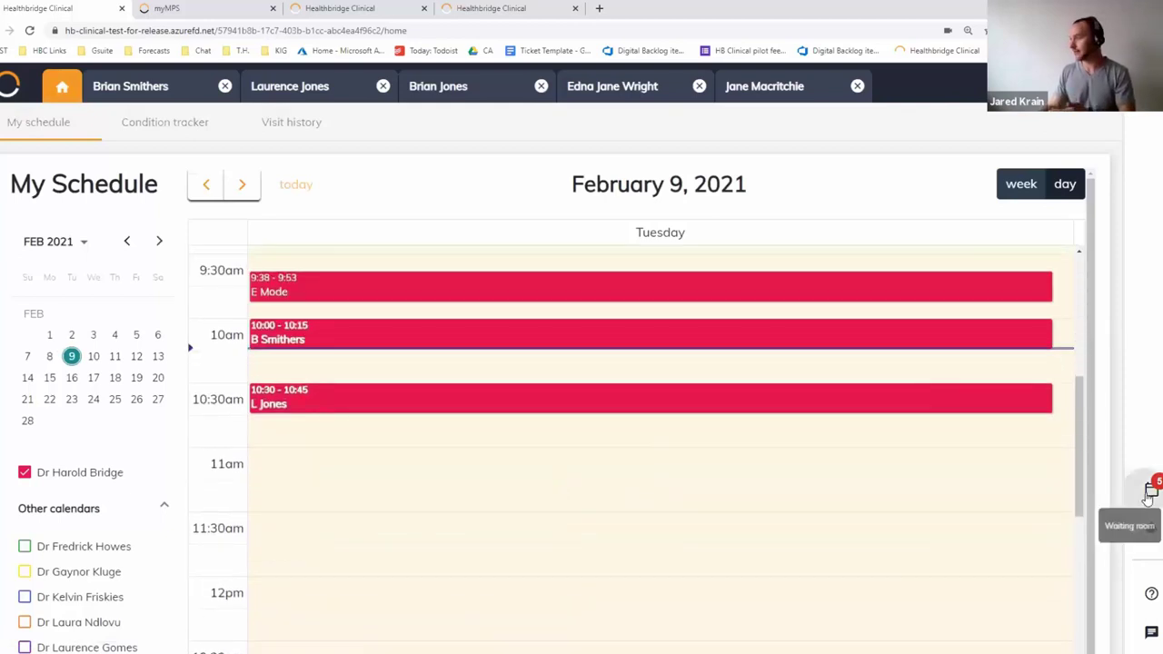
click(1150, 488)
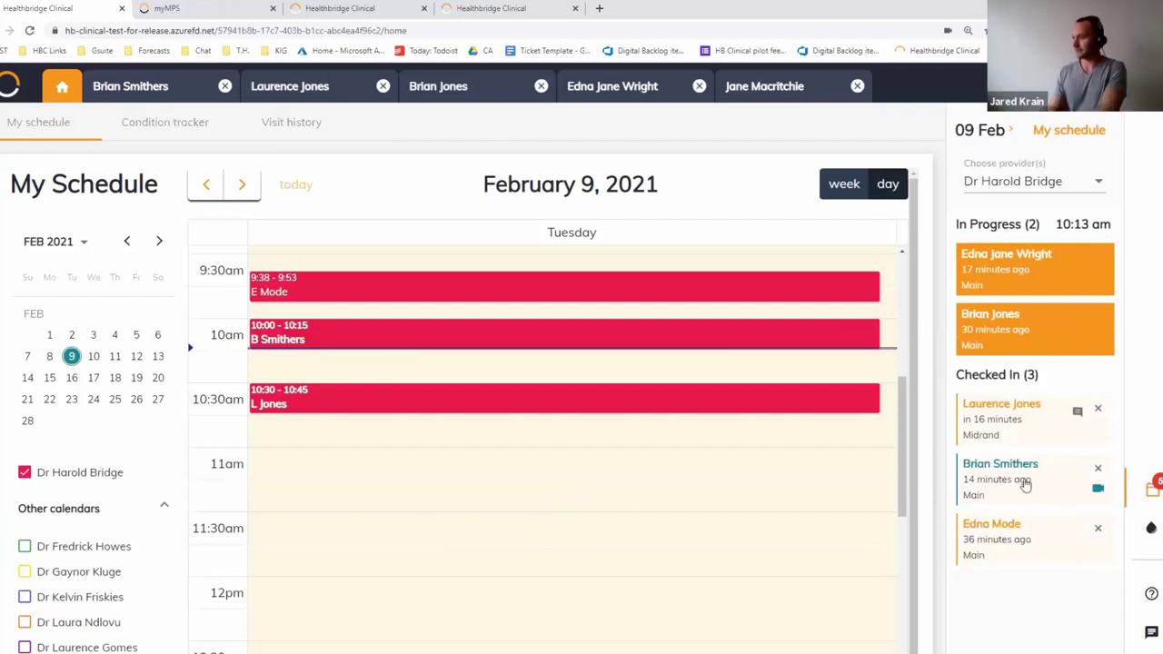
click(1022, 481)
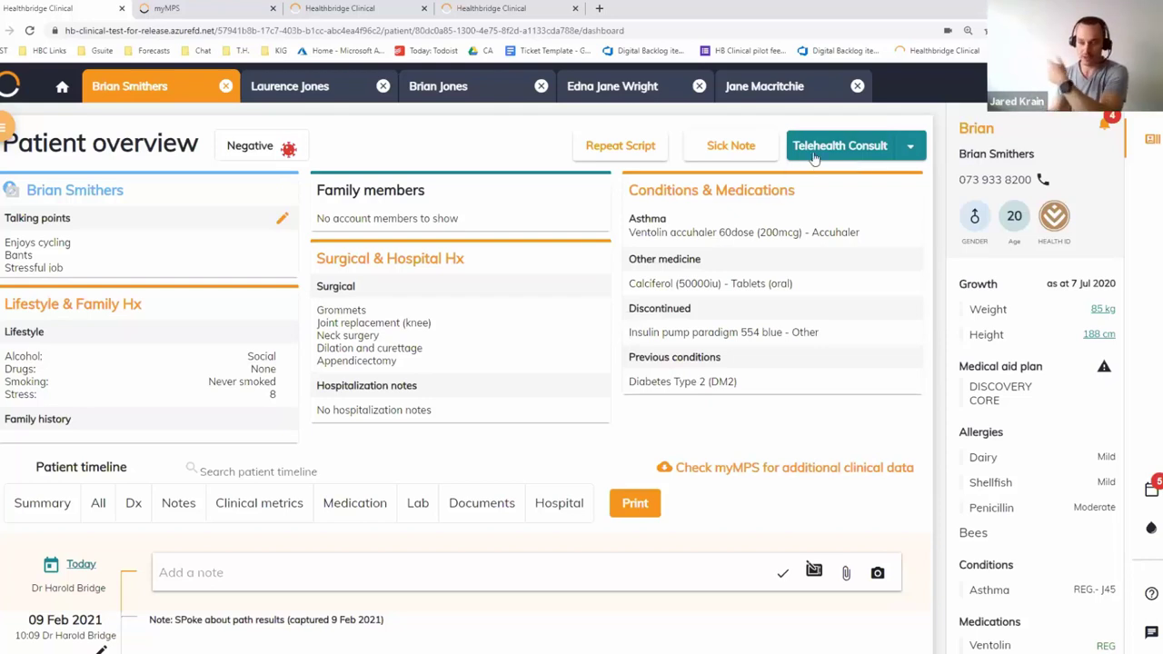
Start a telehealth consult and replace the Heartburn complaint with Anxiety
click(814, 156)
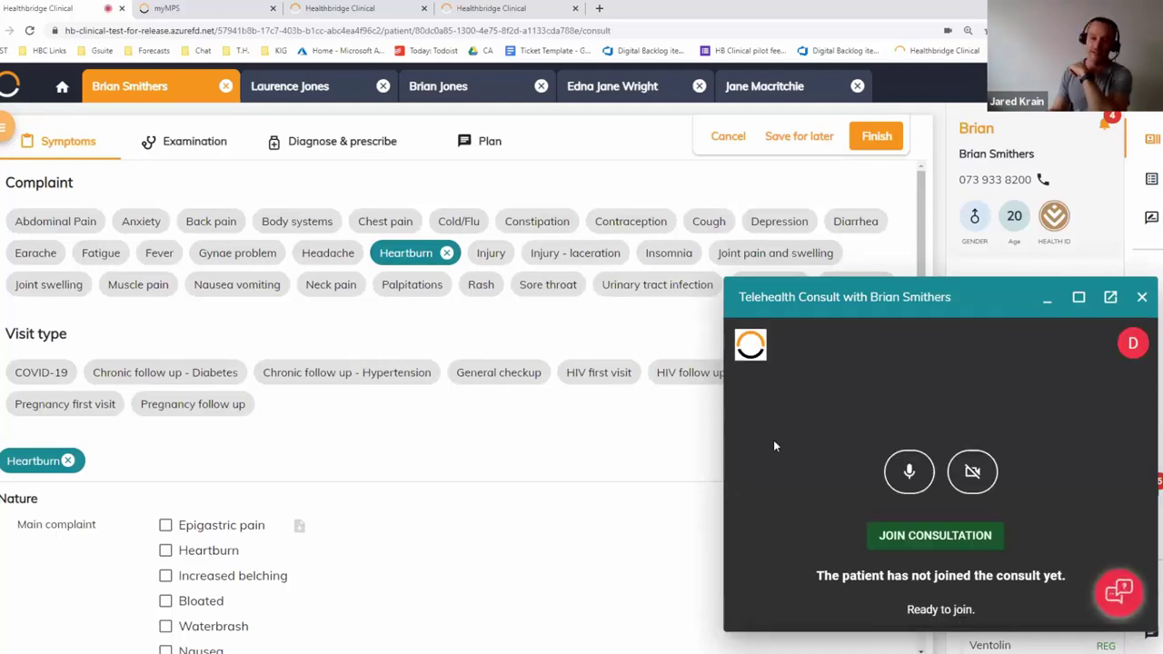
click(981, 535)
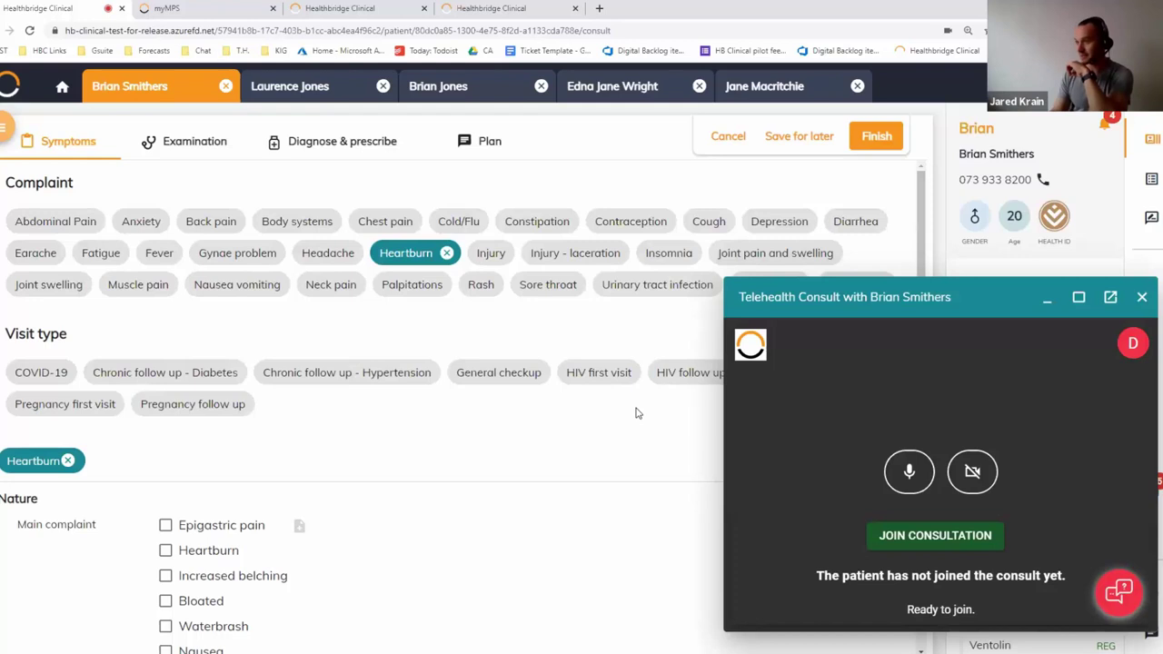
click(446, 253)
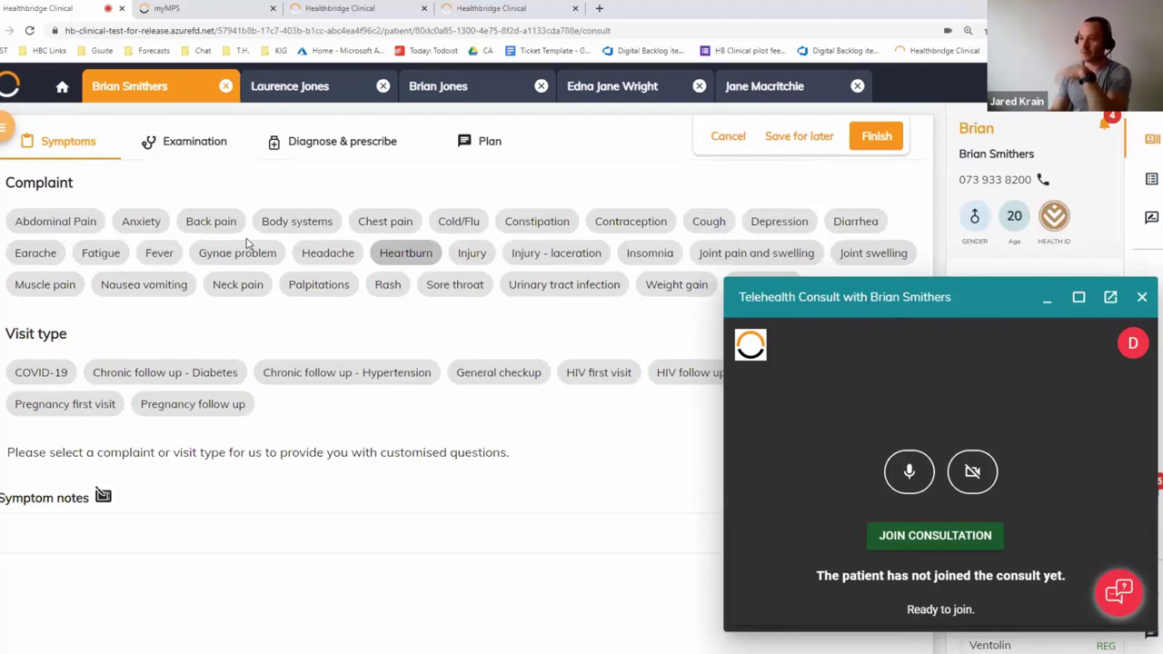
click(143, 223)
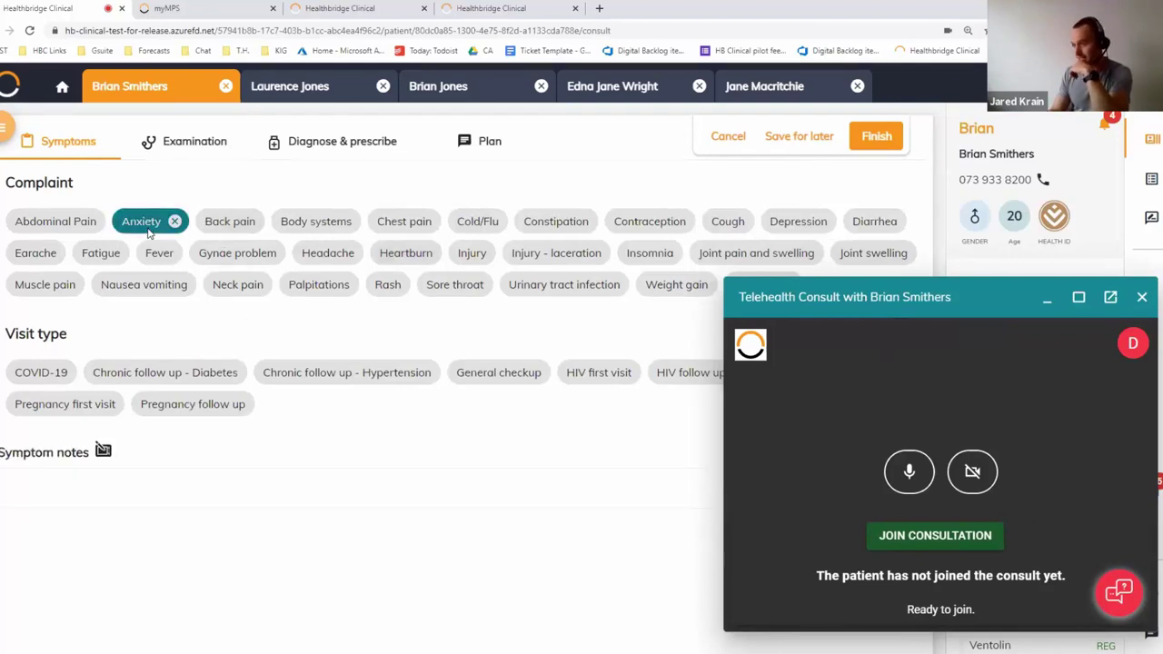
scroll(363, 425, down, 1)
scroll(358, 423, down, 2)
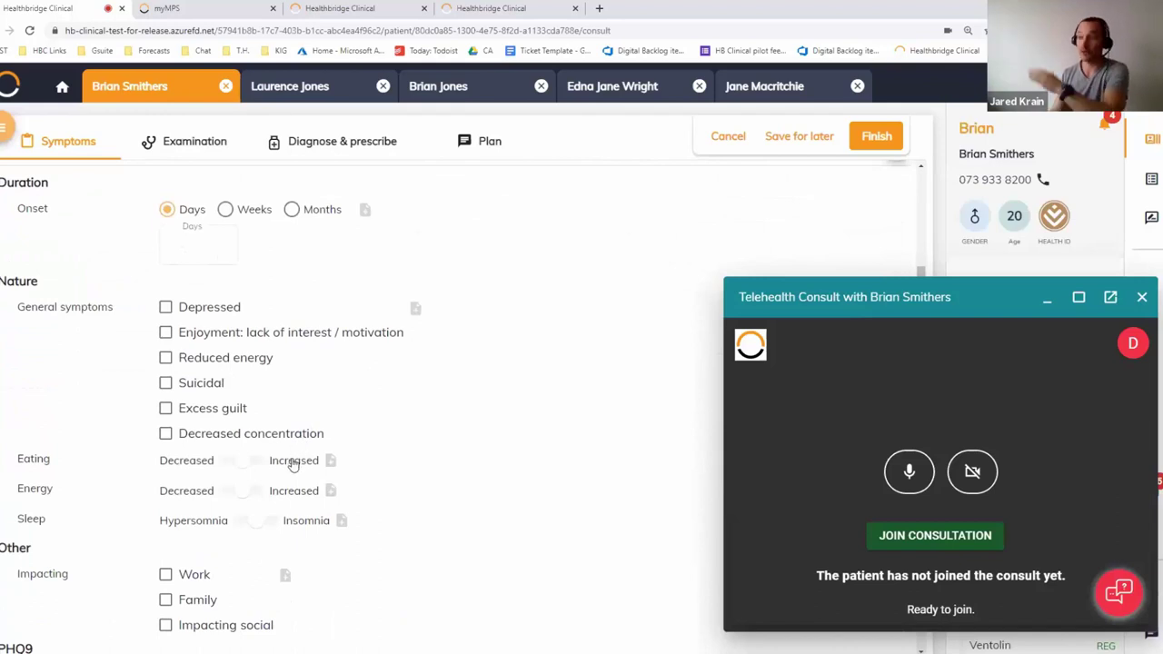
Minimise and restore the video consult, pop it into its own tab, then return to the schedule
click(1047, 297)
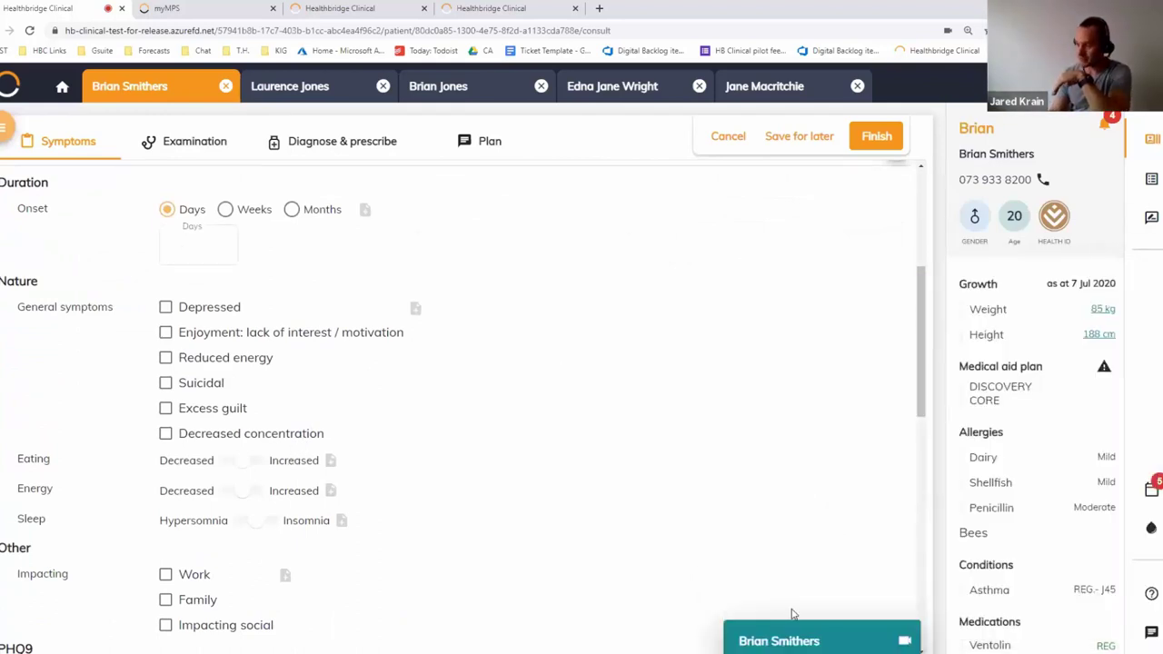
click(897, 640)
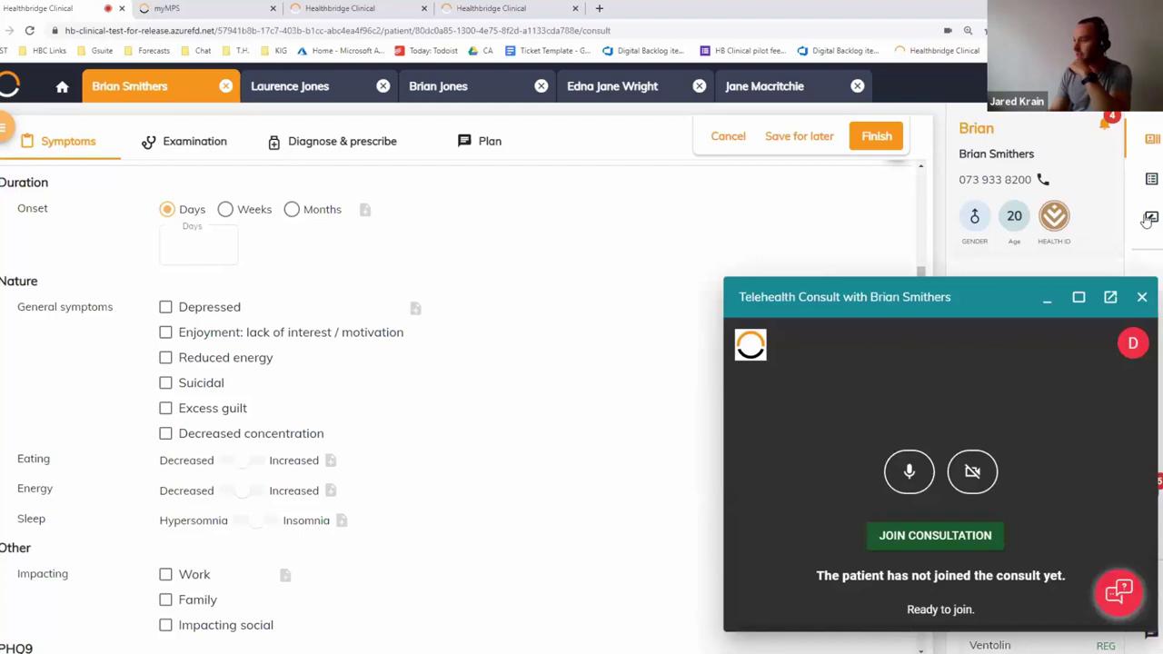
click(1081, 297)
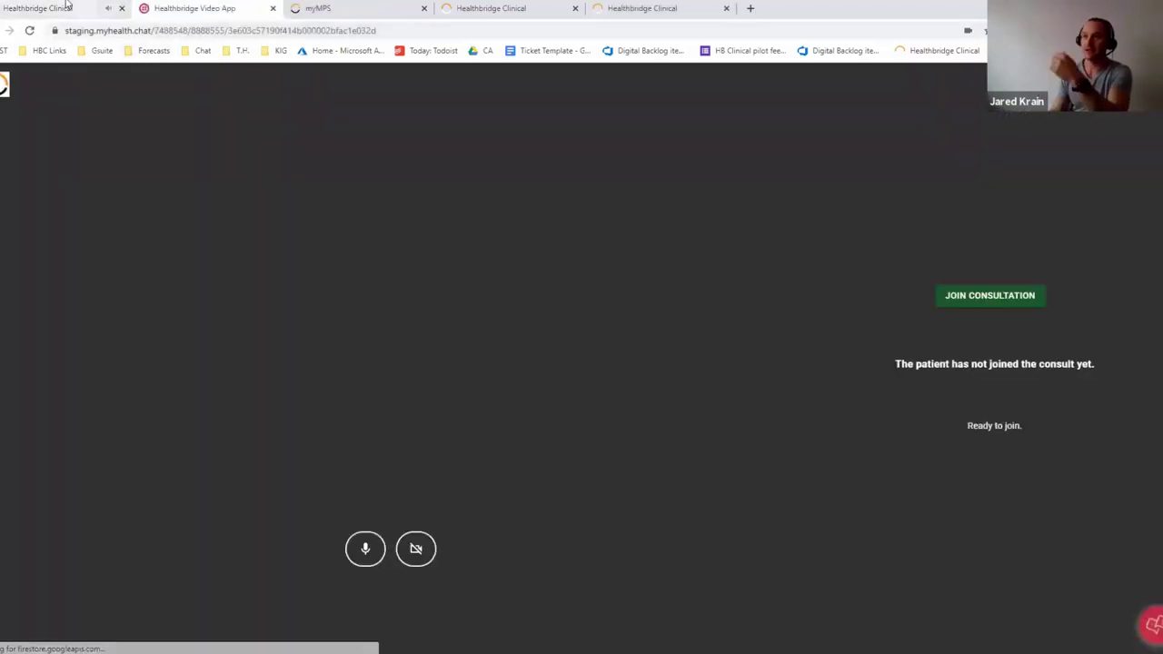
click(70, 8)
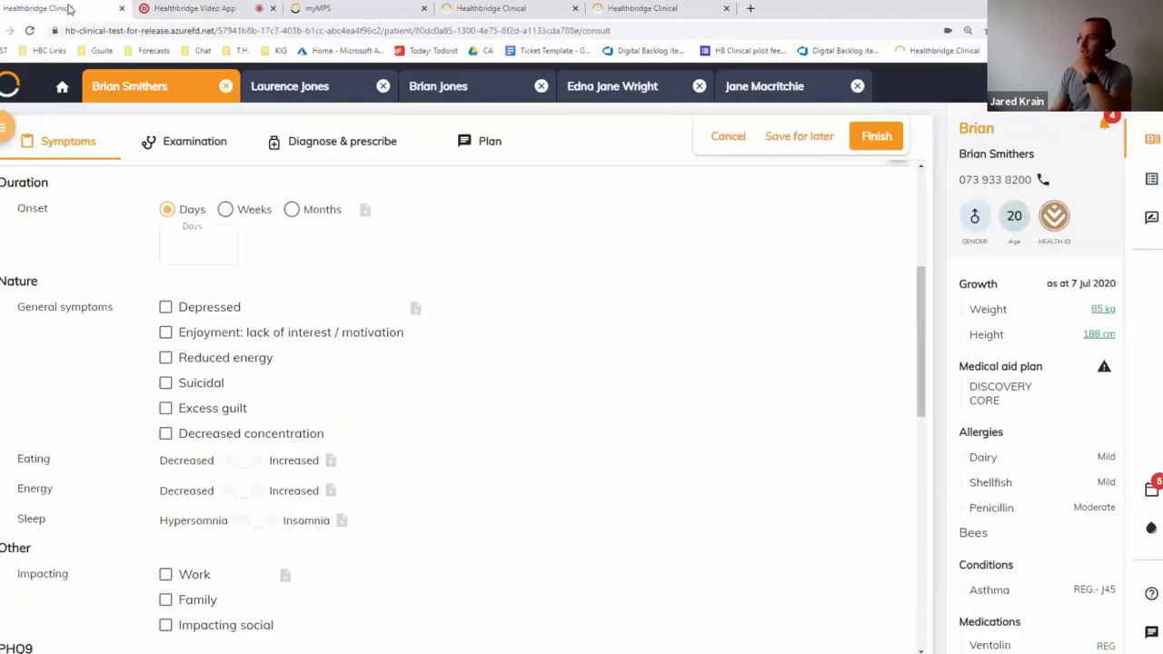
click(58, 88)
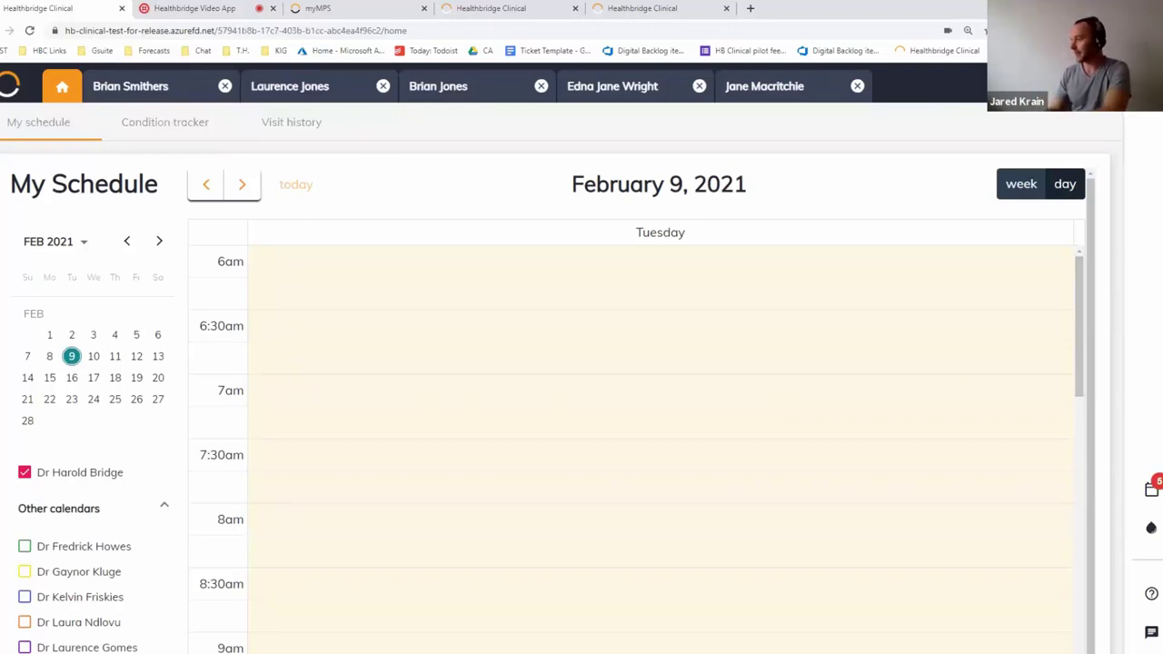
Start a telehealth consult with the in-progress patient from the My schedule panel
click(1151, 489)
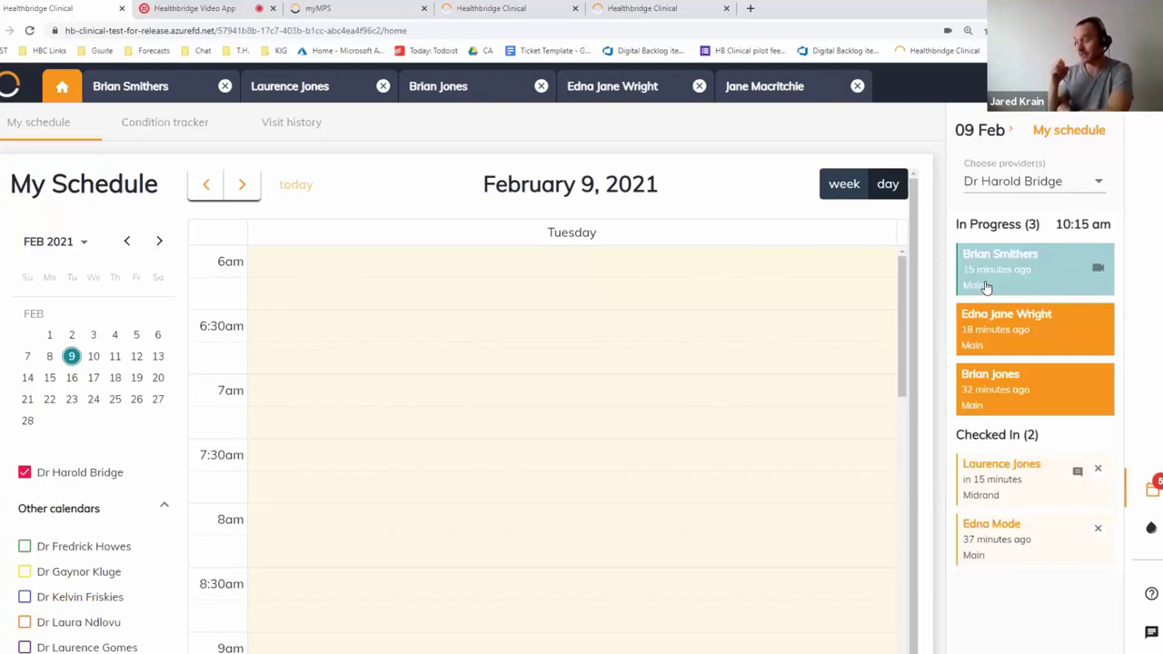
click(992, 281)
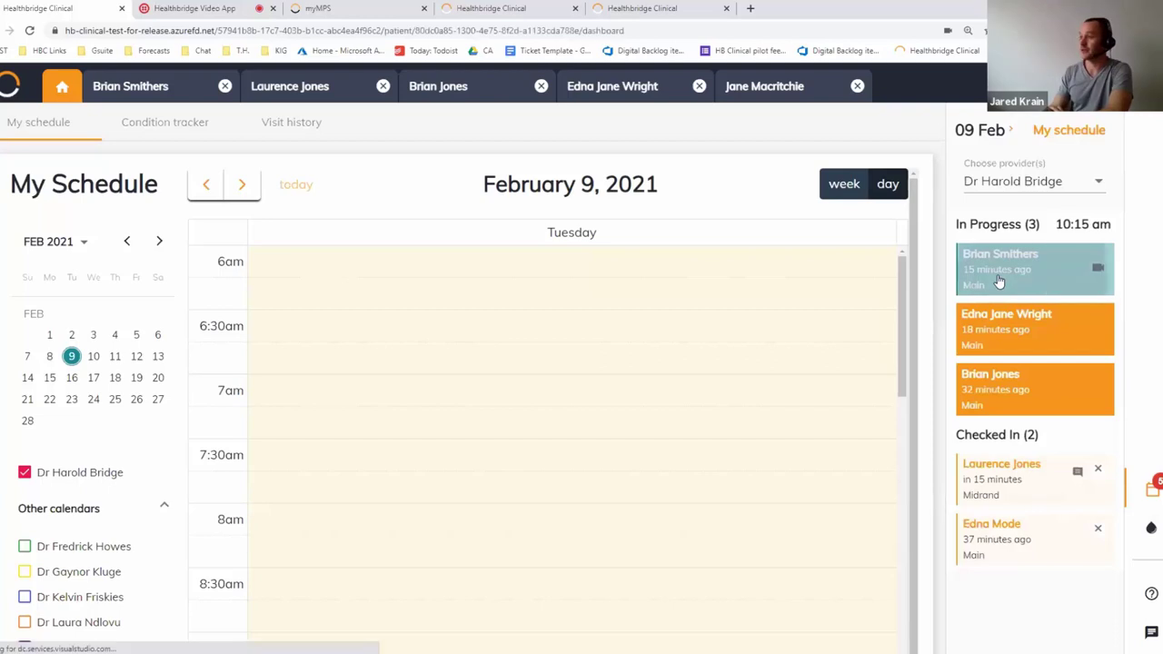
click(849, 146)
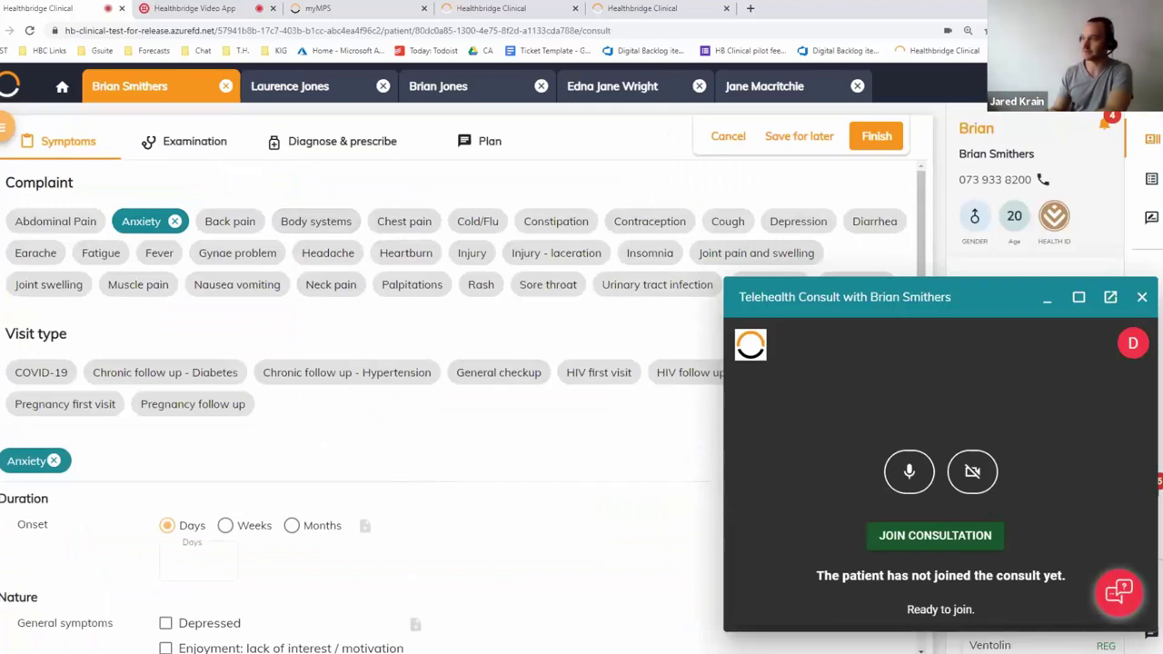
Review the bell alerts, close the video consult window, and return to the patient's overview
click(1106, 129)
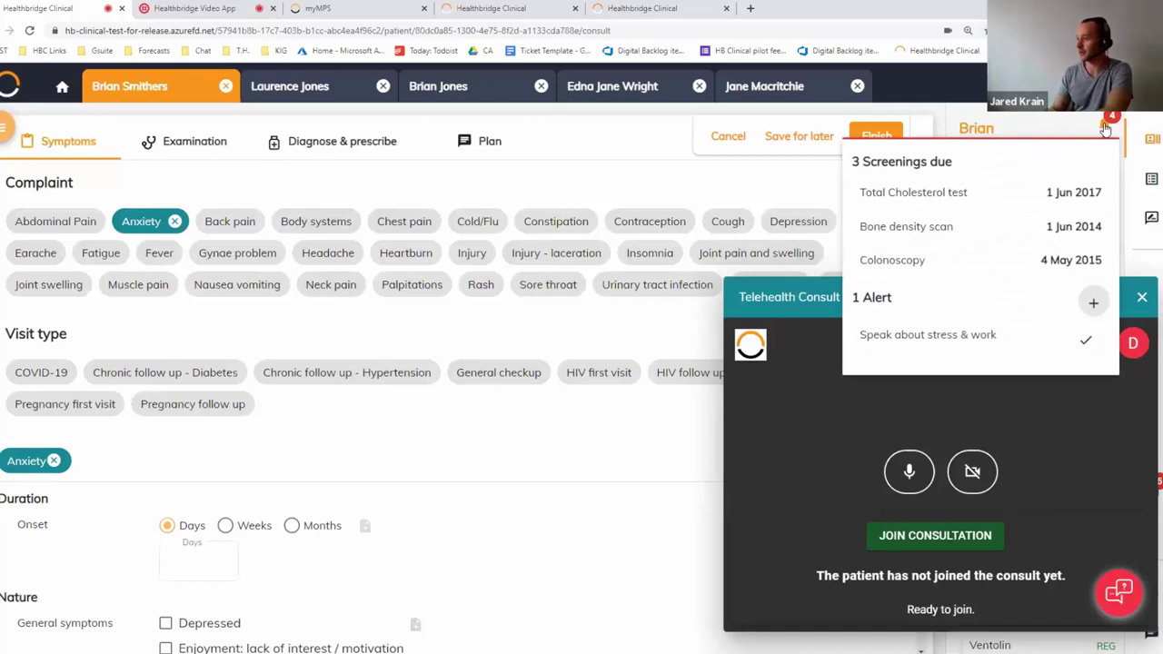
click(1105, 129)
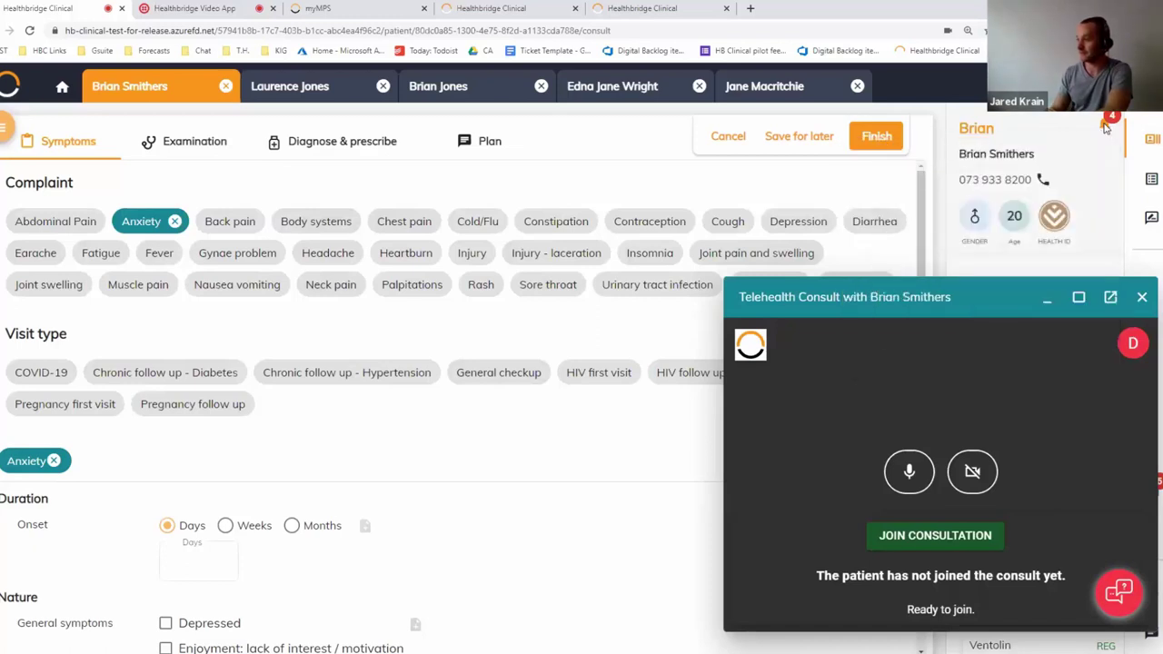
click(1143, 301)
click(648, 403)
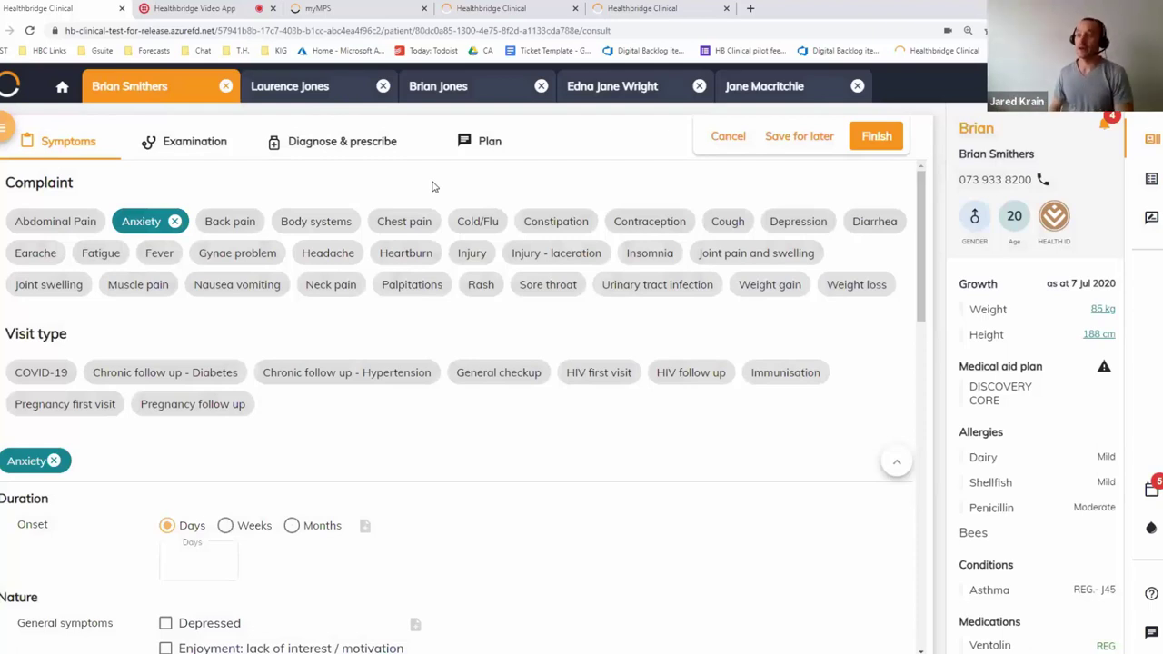
click(184, 97)
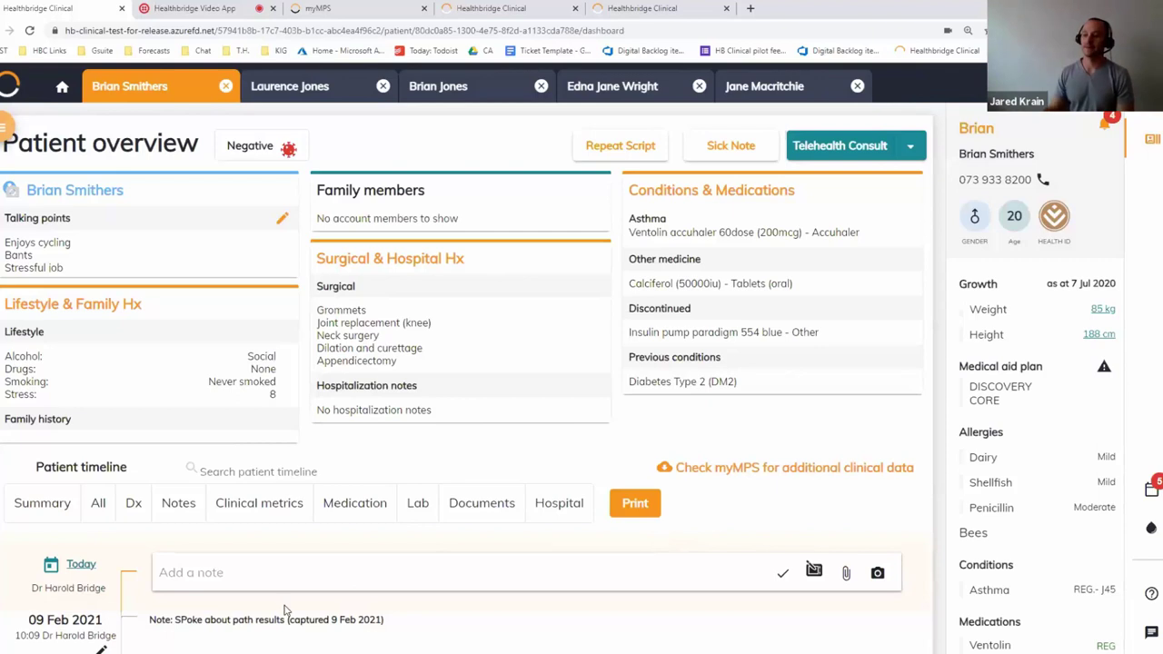
Continue the second patient's consult from the list
scroll(284, 609, down, 4)
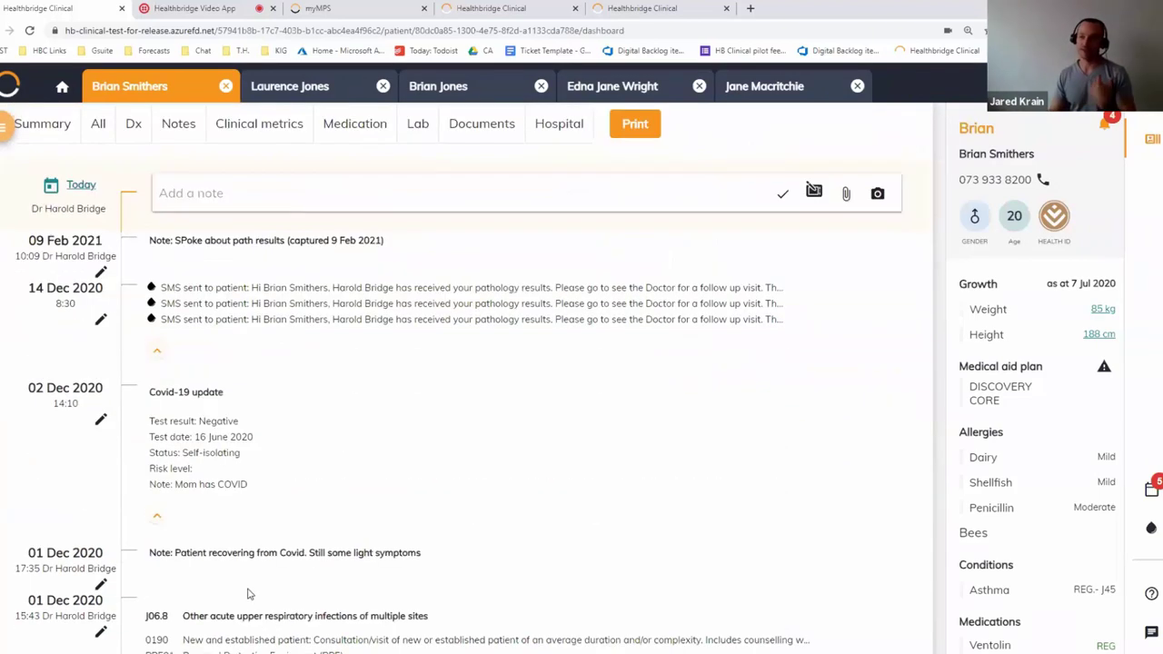
scroll(250, 593, down, 5)
scroll(258, 589, up, 5)
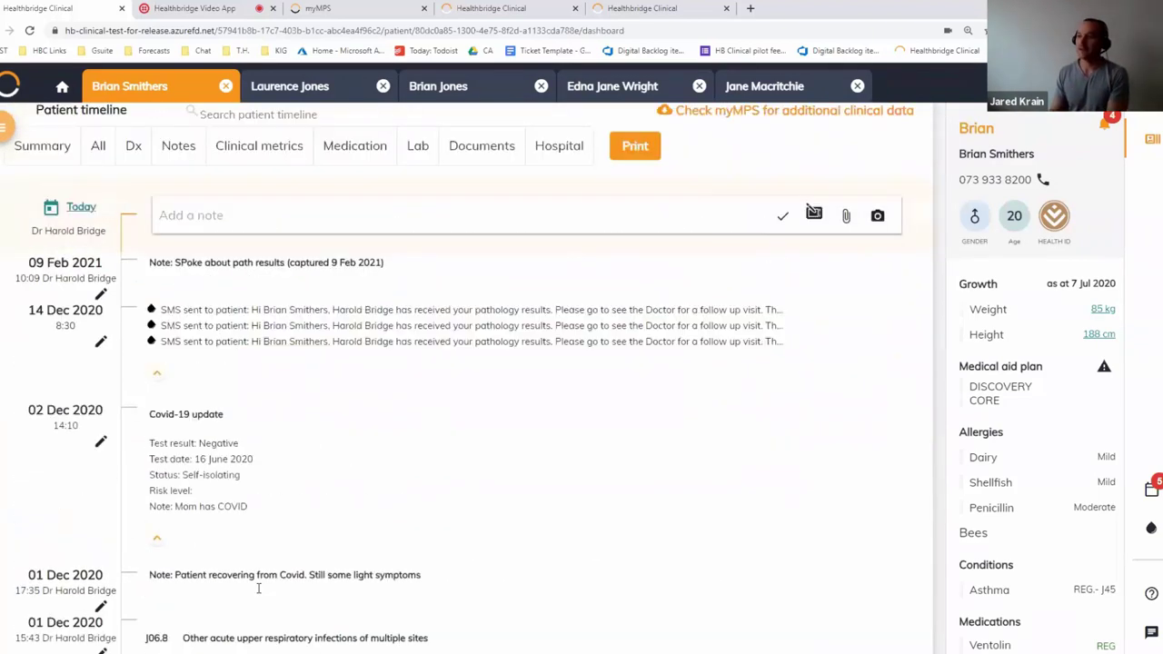
scroll(258, 589, up, 4)
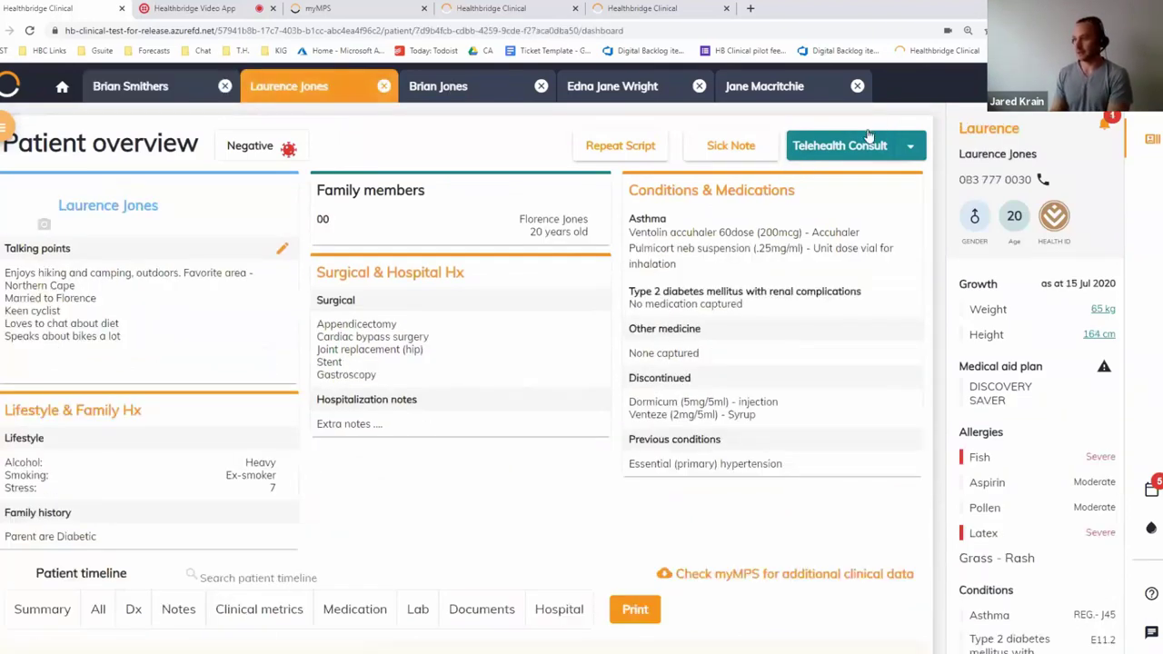
click(869, 143)
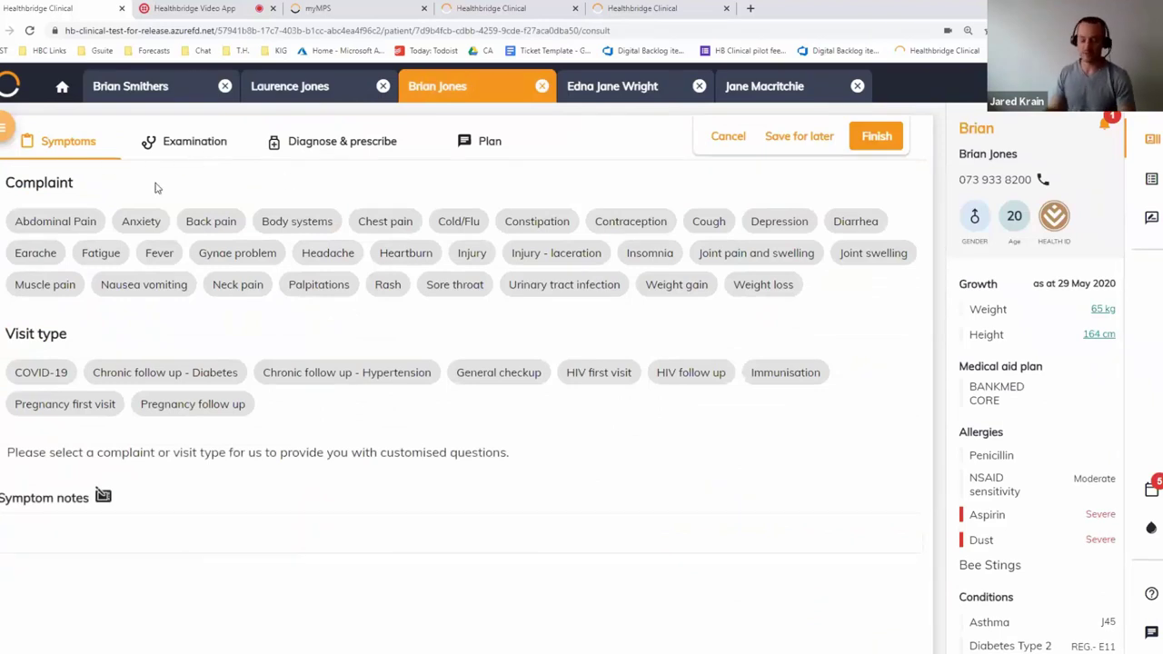
Add 'High temp' to the consultation note under Diagnose & prescribe, then return to the overview
click(267, 152)
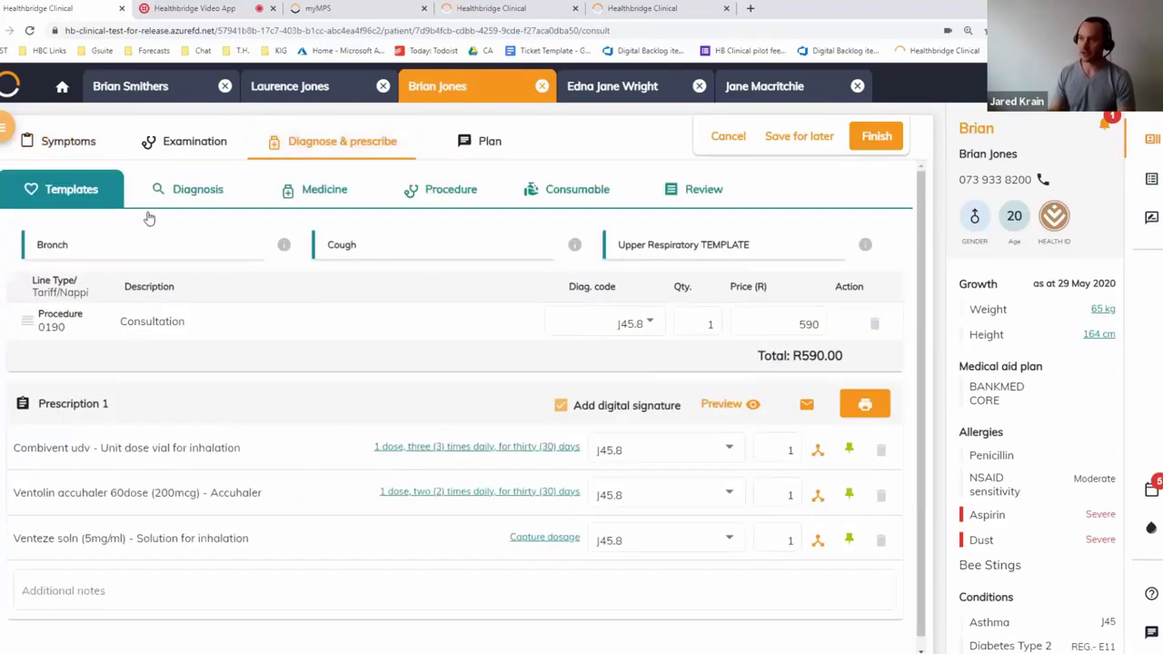
click(1150, 217)
click(1050, 223)
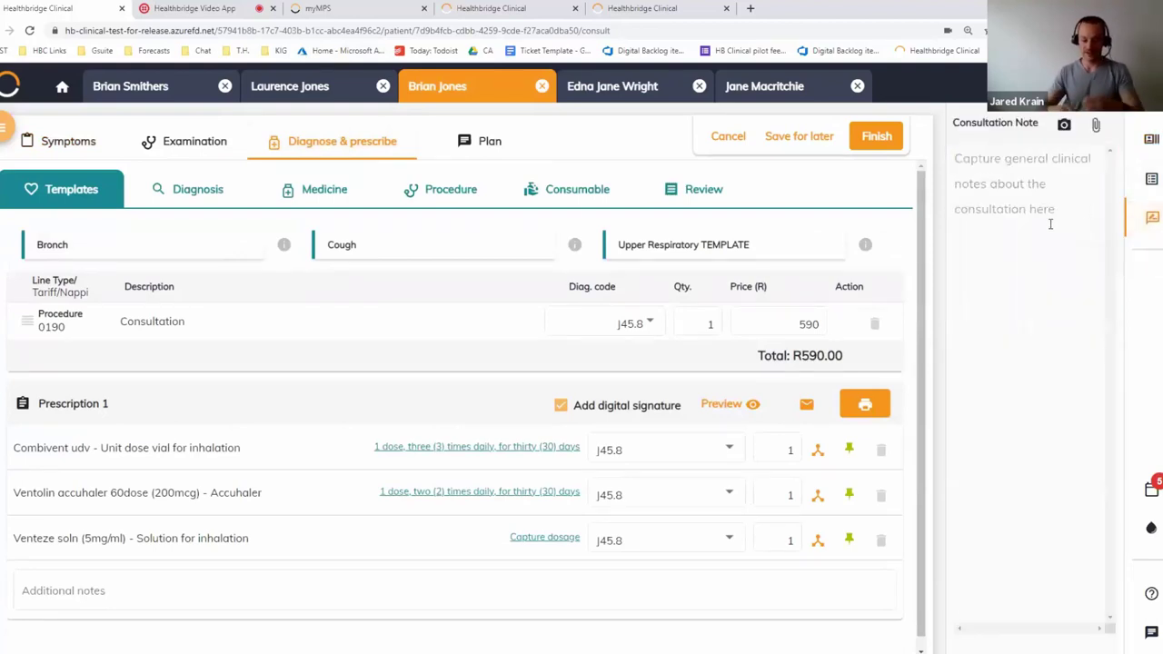
text(Hi there)
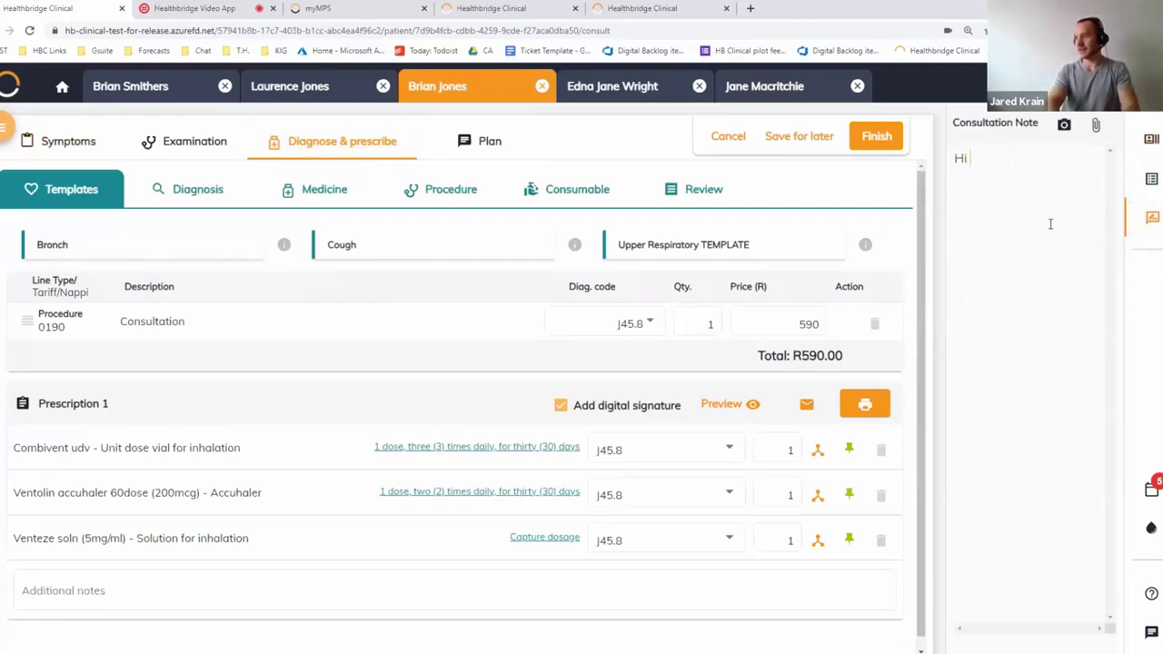
key(BackSpace)
key(BackSpace)
key(BackSpace)
key(BackSpace)
key(BackSpace)
key(BackSpace)
key(BackSpace)
key(BackSpace)
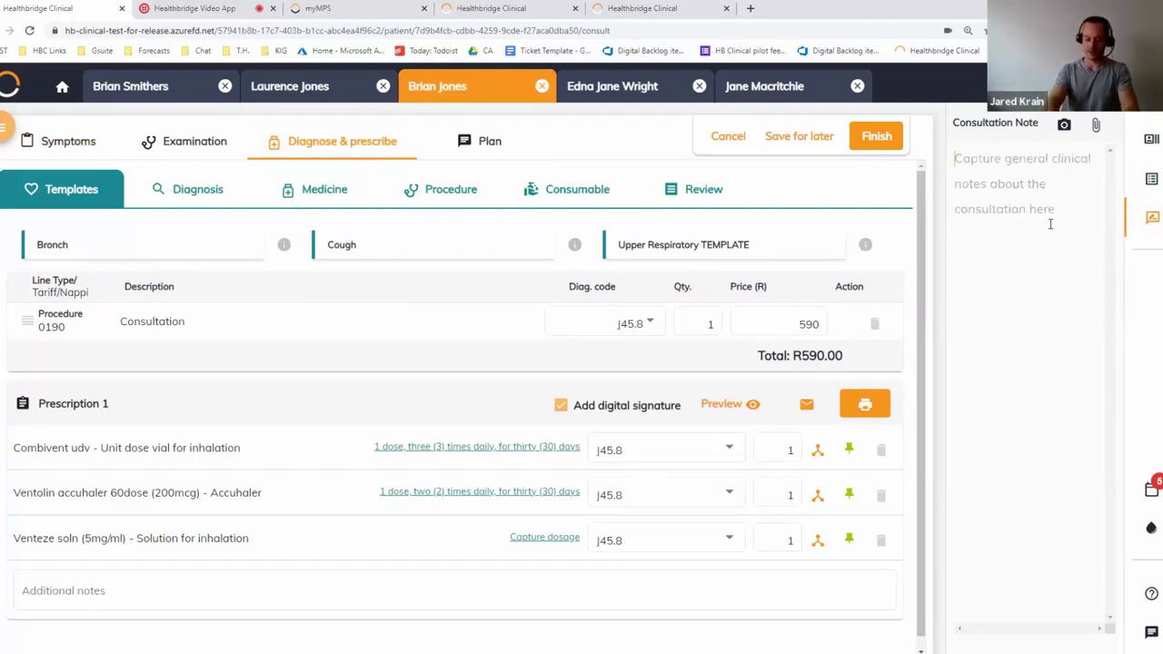
text(High temp)
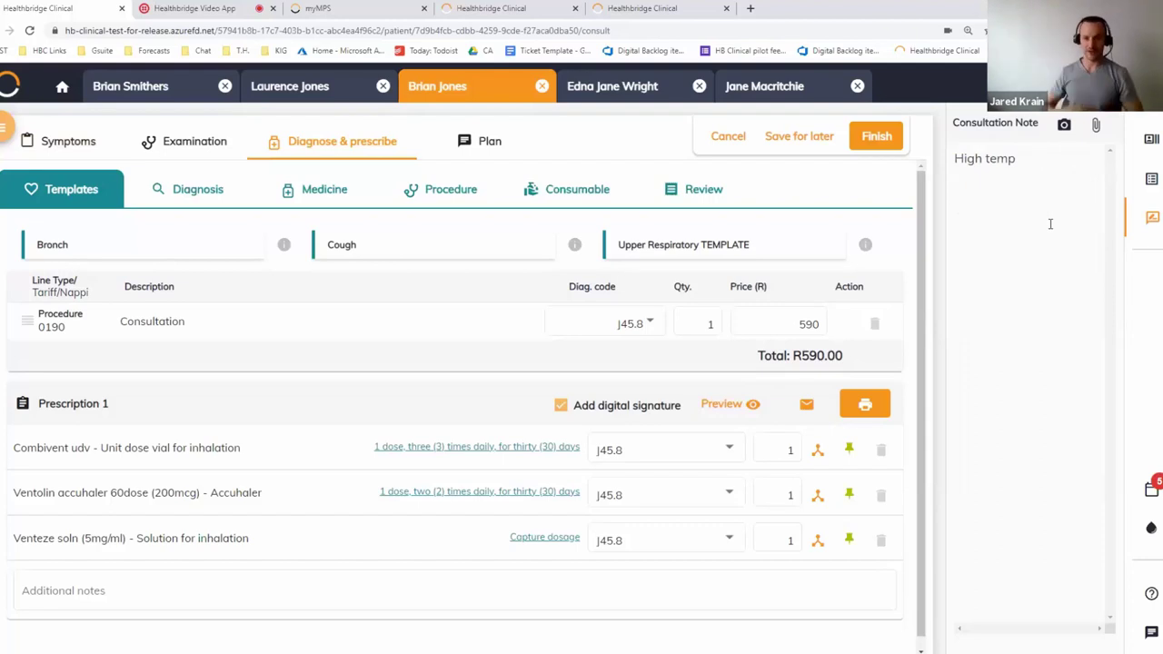
key(Return)
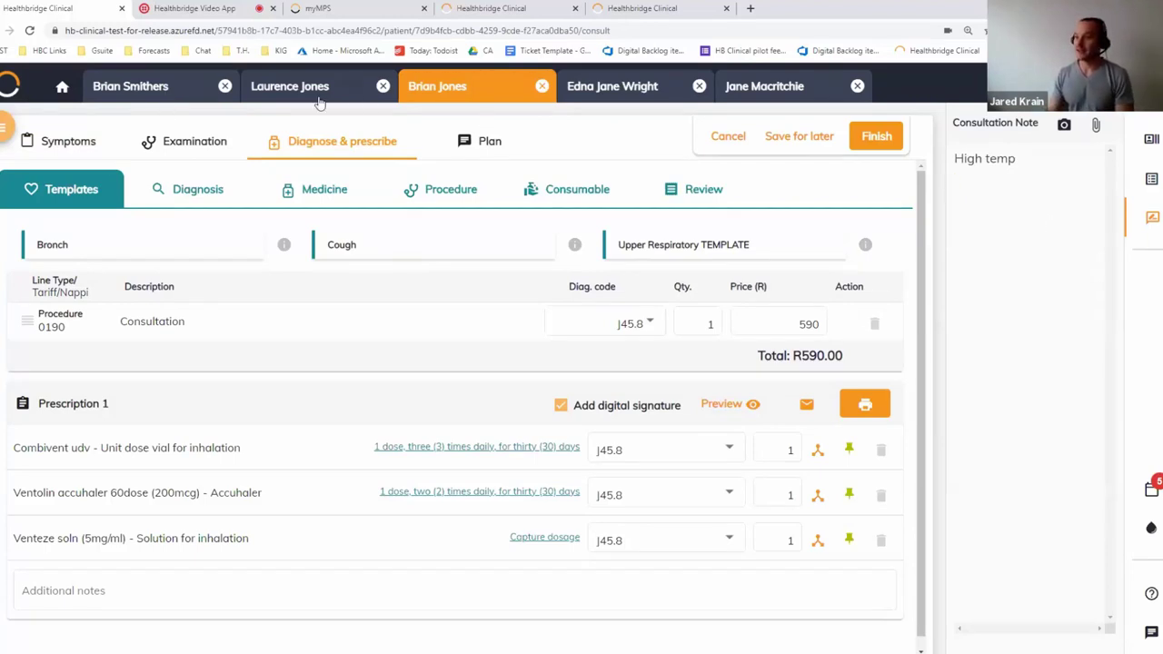
click(443, 101)
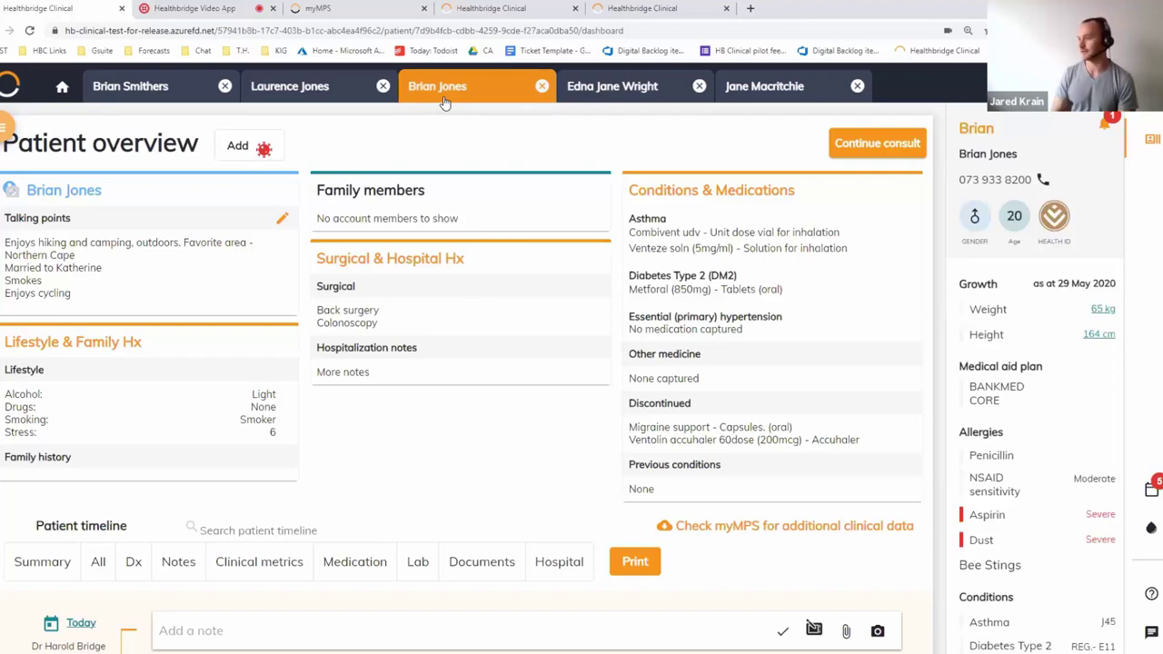
Open the second Yellow file scan from the timeline, zoom in and back out, then return
scroll(627, 332, down, 4)
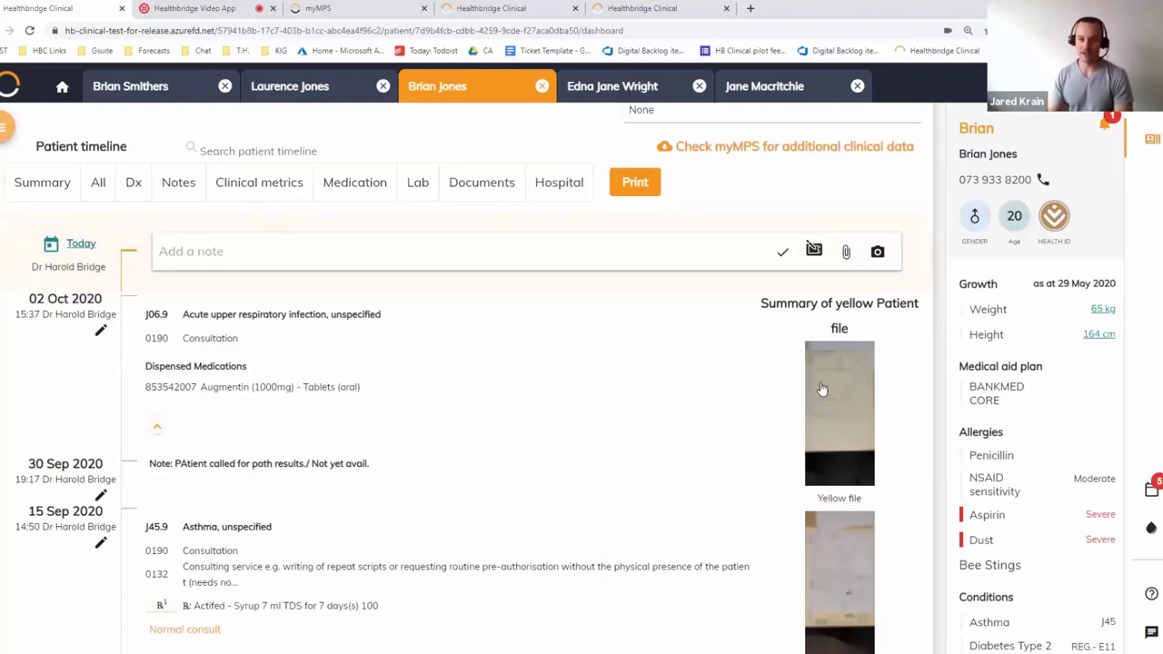
scroll(821, 374, down, 2)
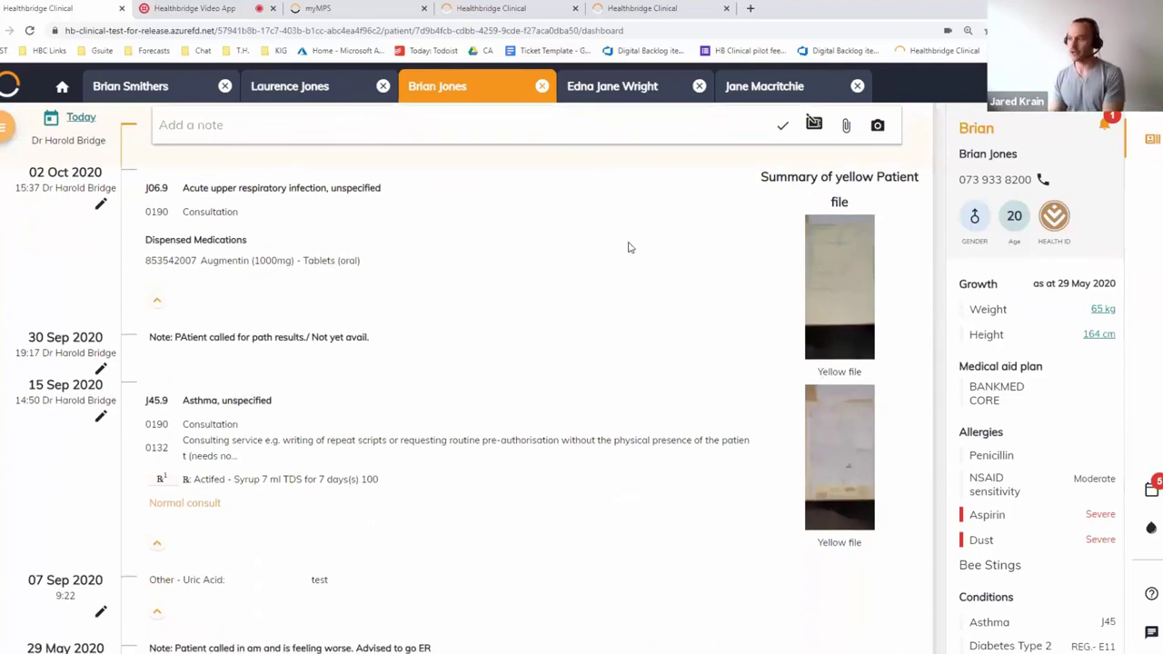
click(852, 456)
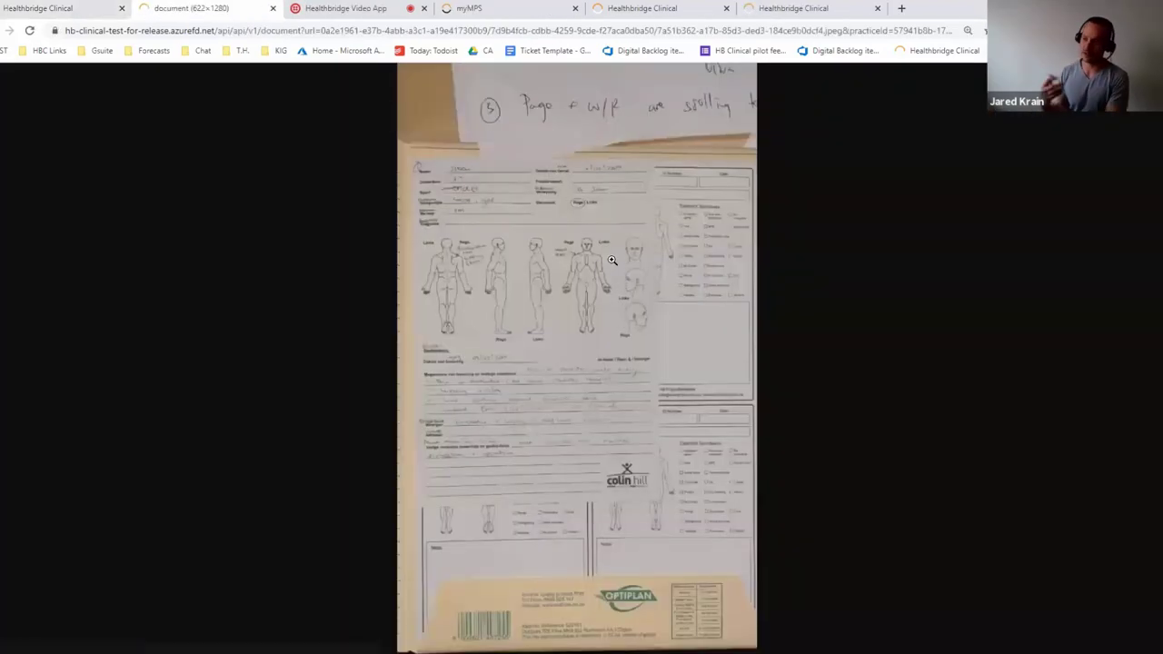
click(581, 356)
click(580, 356)
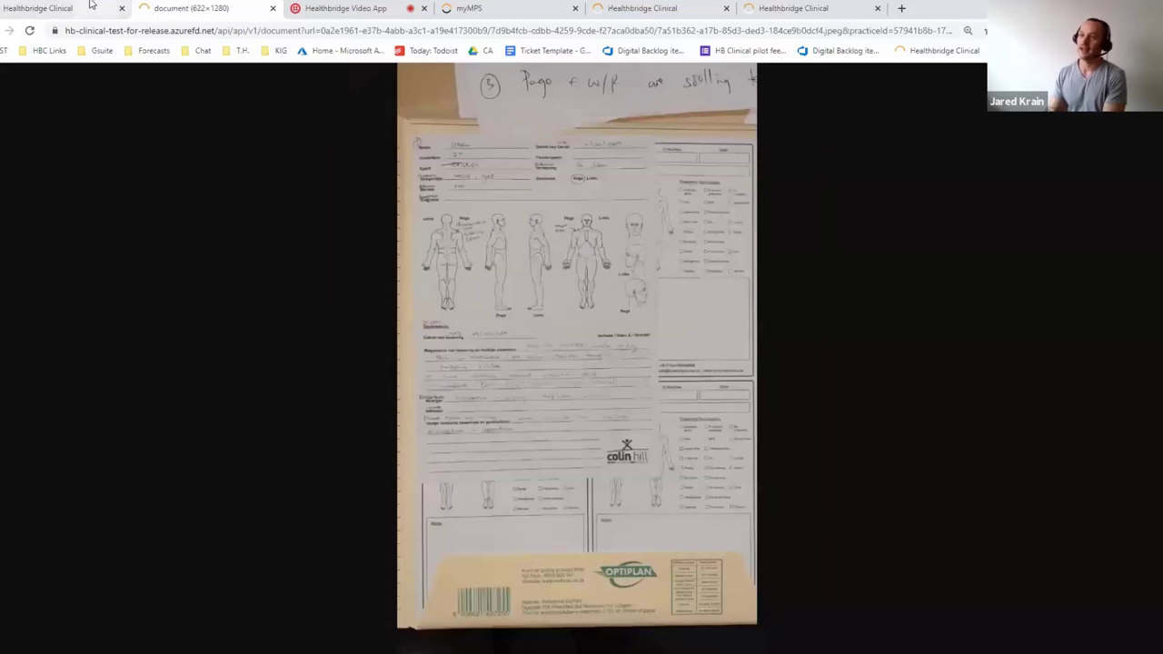
key(ctrl+shift+Tab)
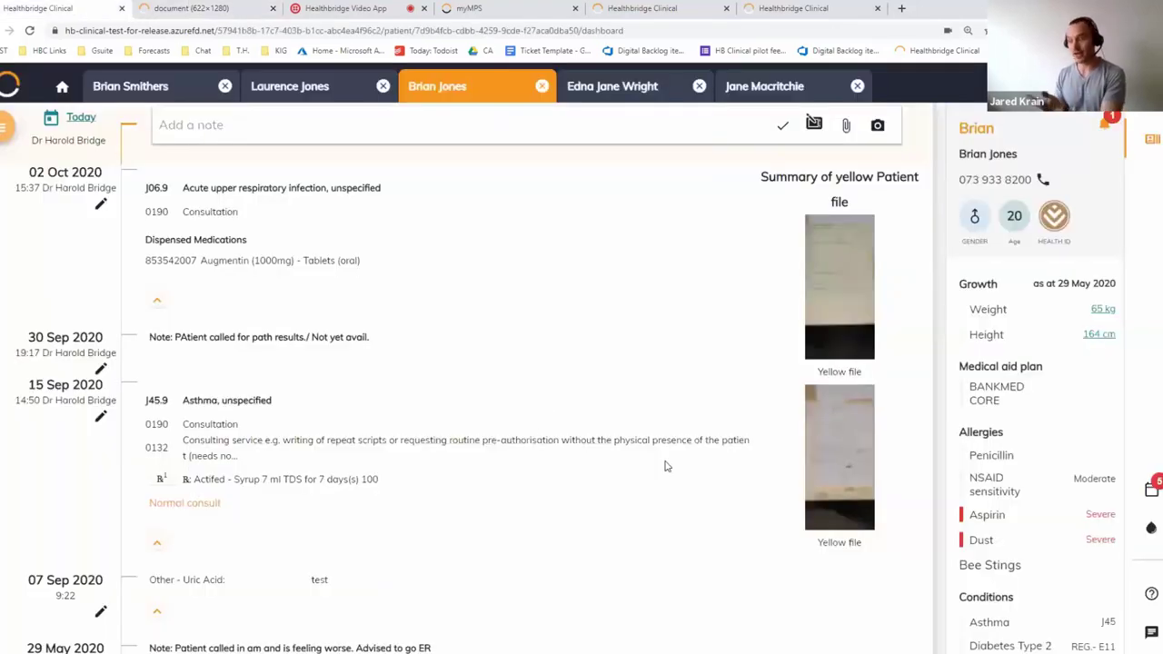
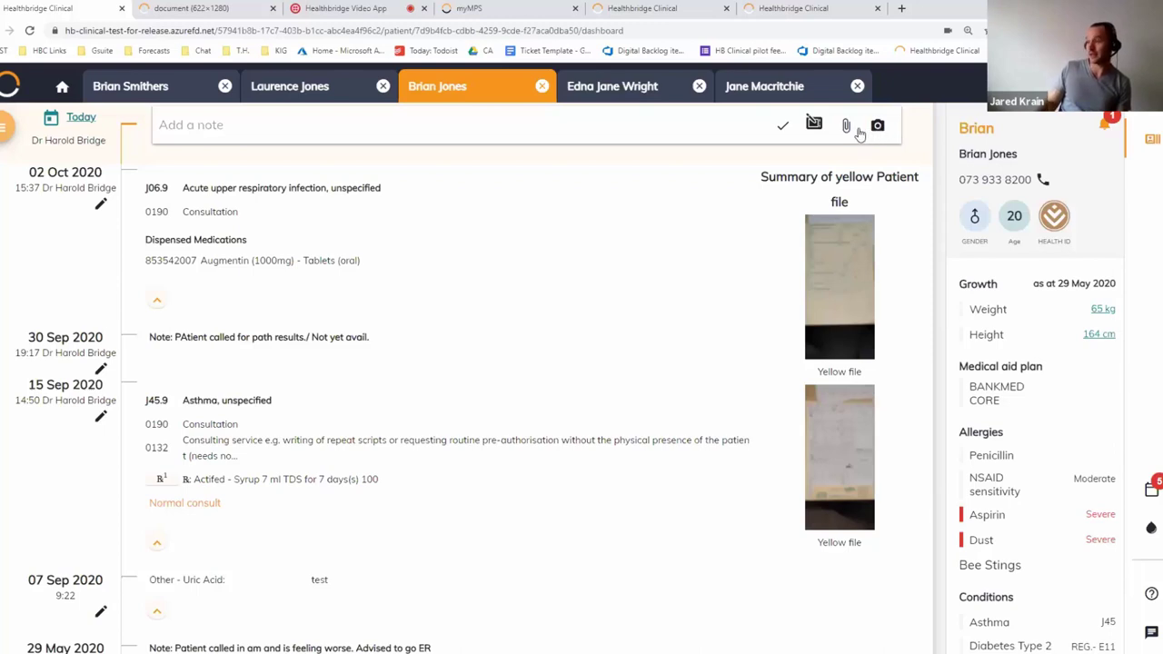
Choose Patient record.pdf as the file to attach to the patient's timeline
click(848, 127)
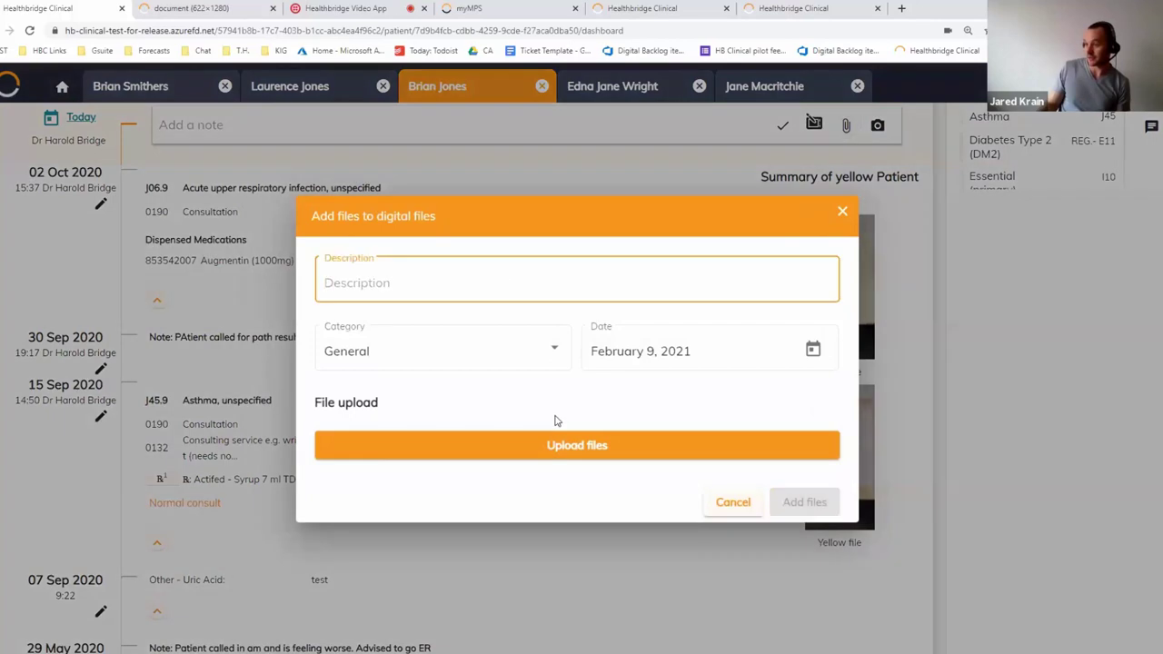
click(556, 445)
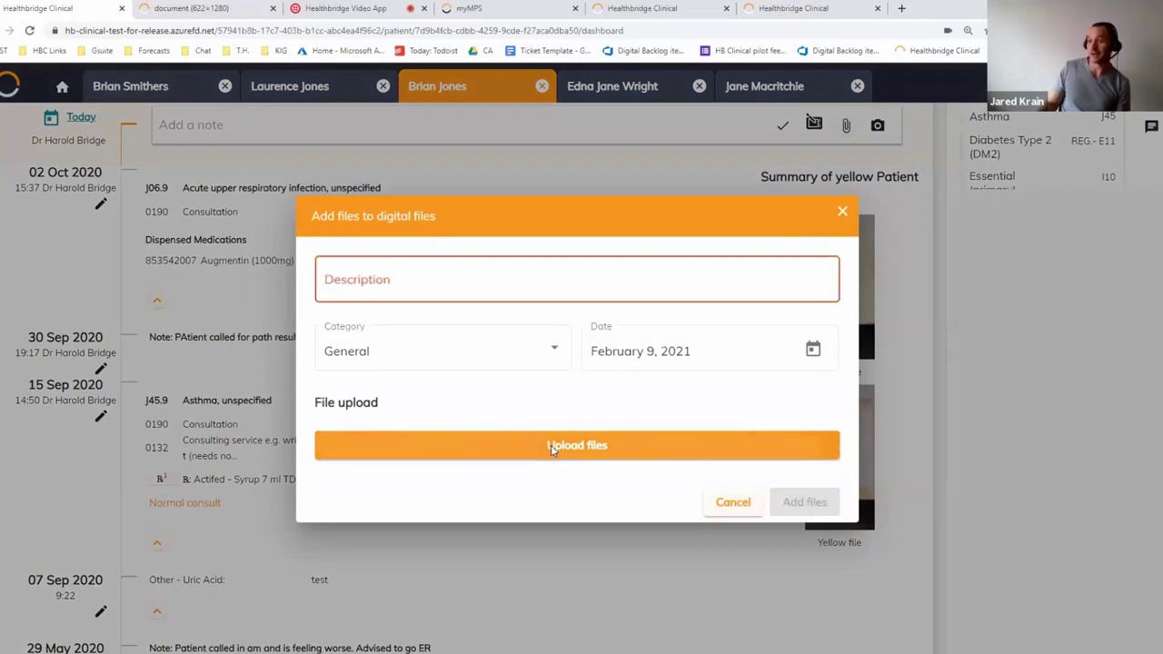
scroll(112, 172, down, 2)
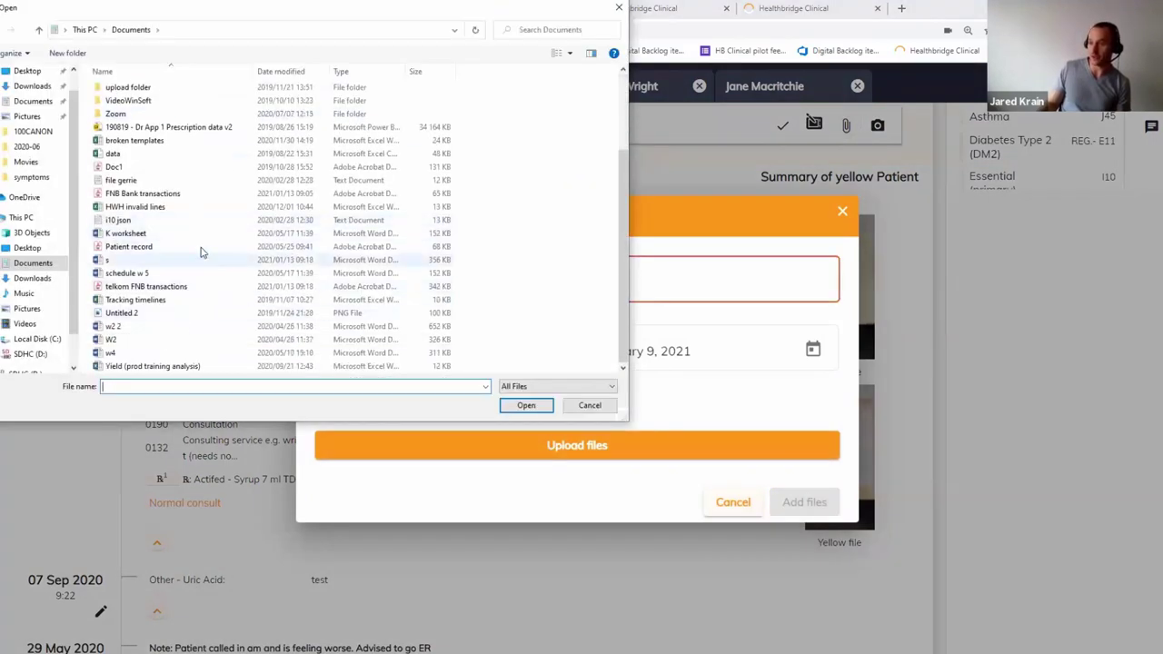
click(128, 246)
click(527, 406)
Describe the file as 'Radio', set its category to Radiology, and add it
click(438, 266)
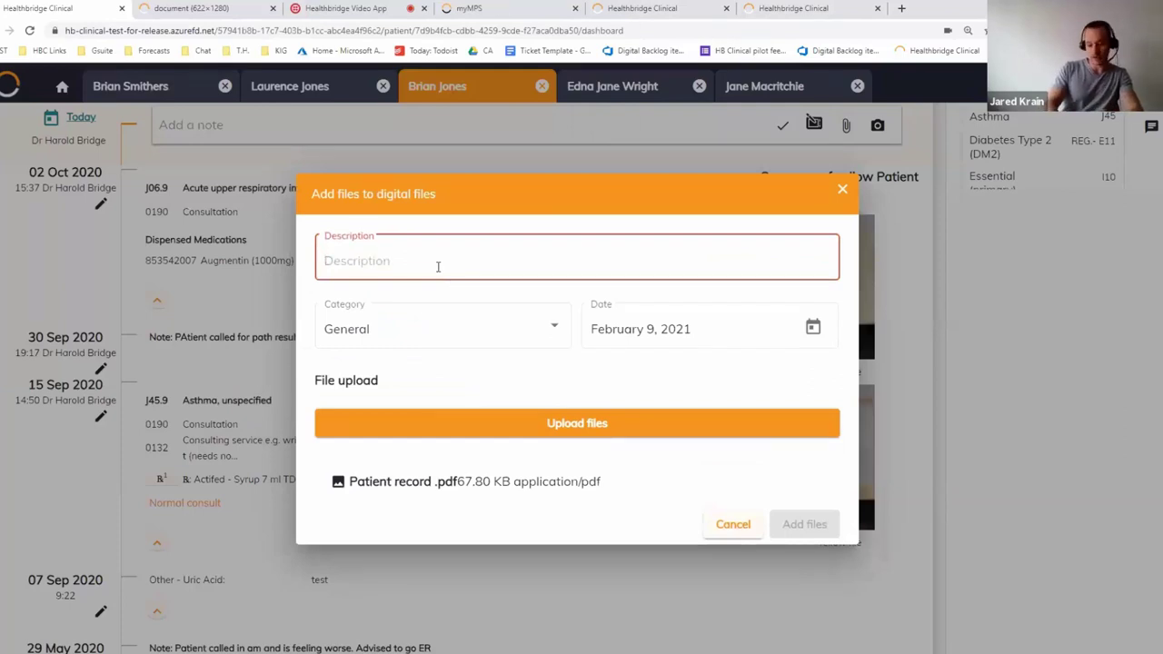
text(Radio)
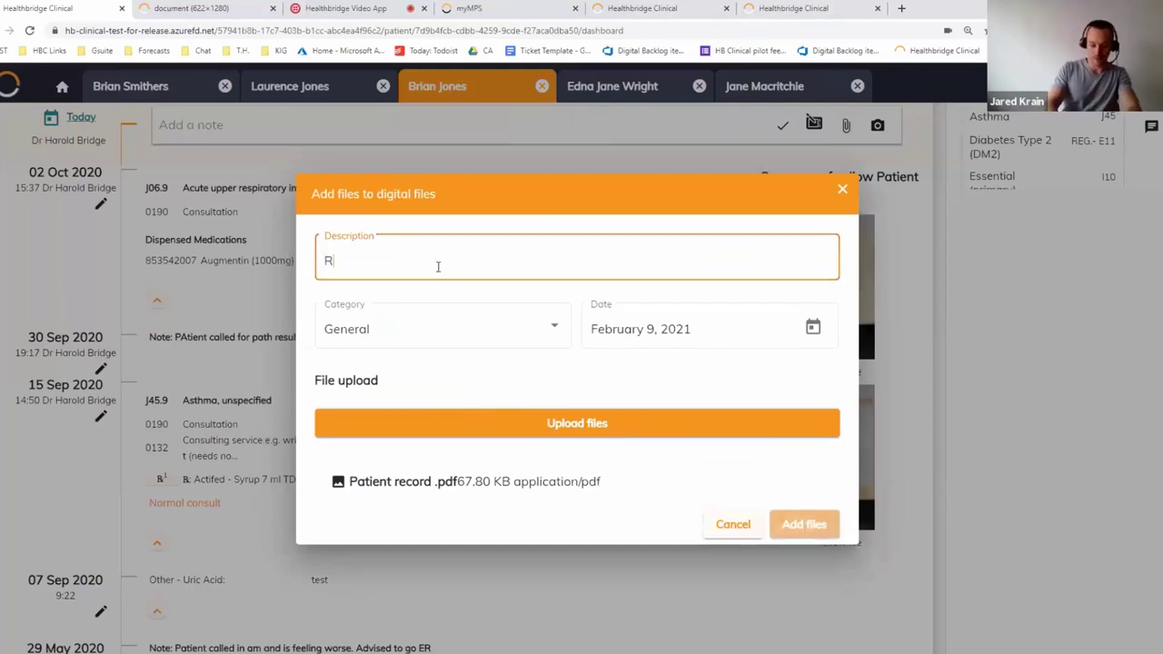
click(381, 325)
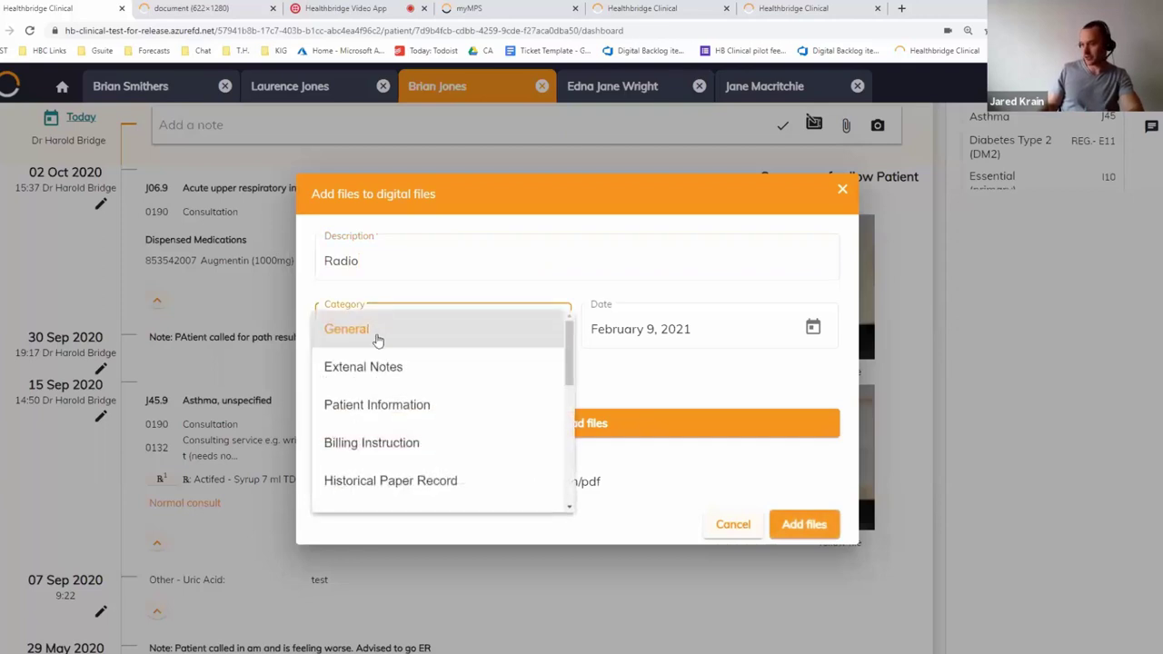
scroll(445, 442, down, 2)
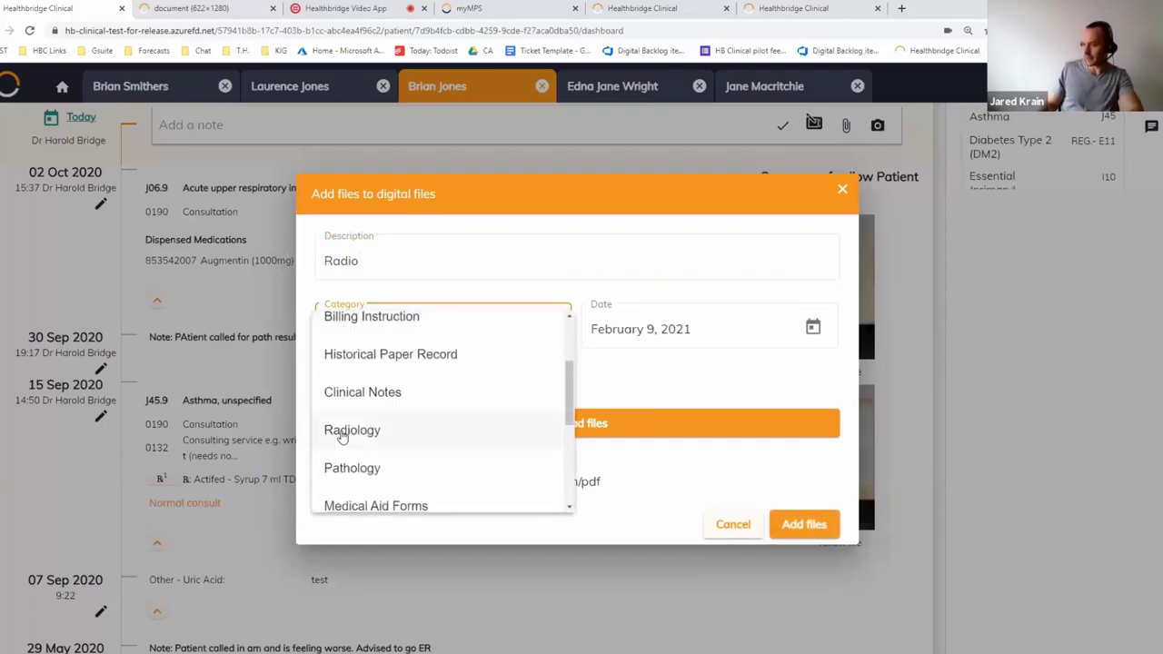
click(342, 433)
click(799, 527)
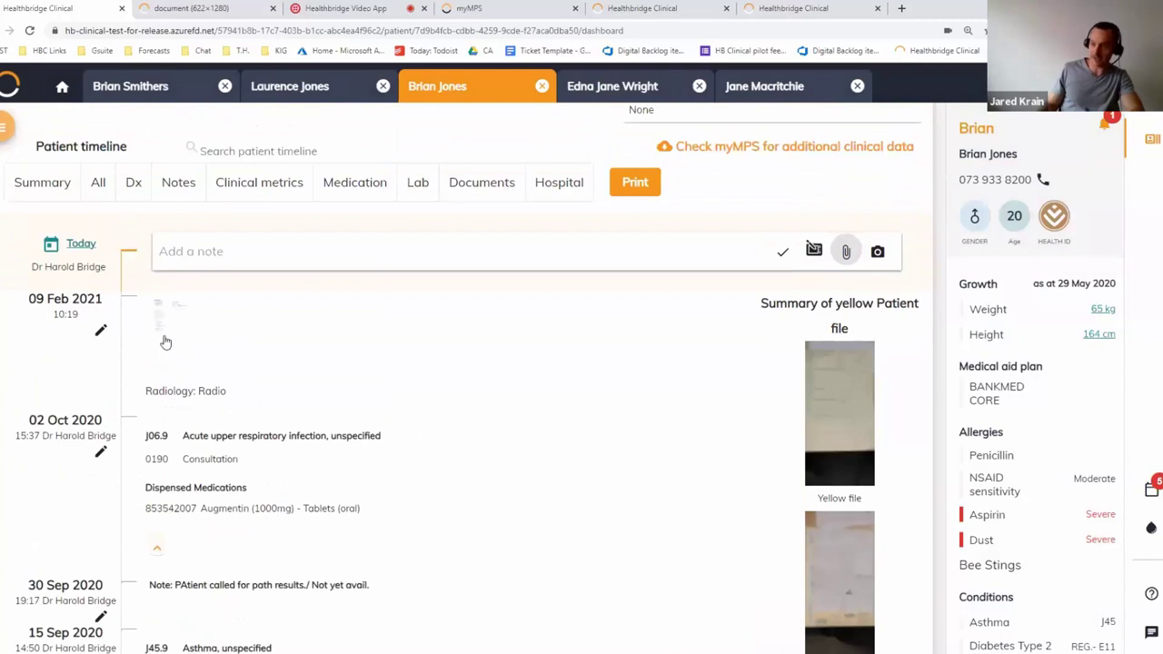
Filter to Documents and save the note 'Contacted patient, confirmed all well.' on the Feb 2021 entry
click(483, 182)
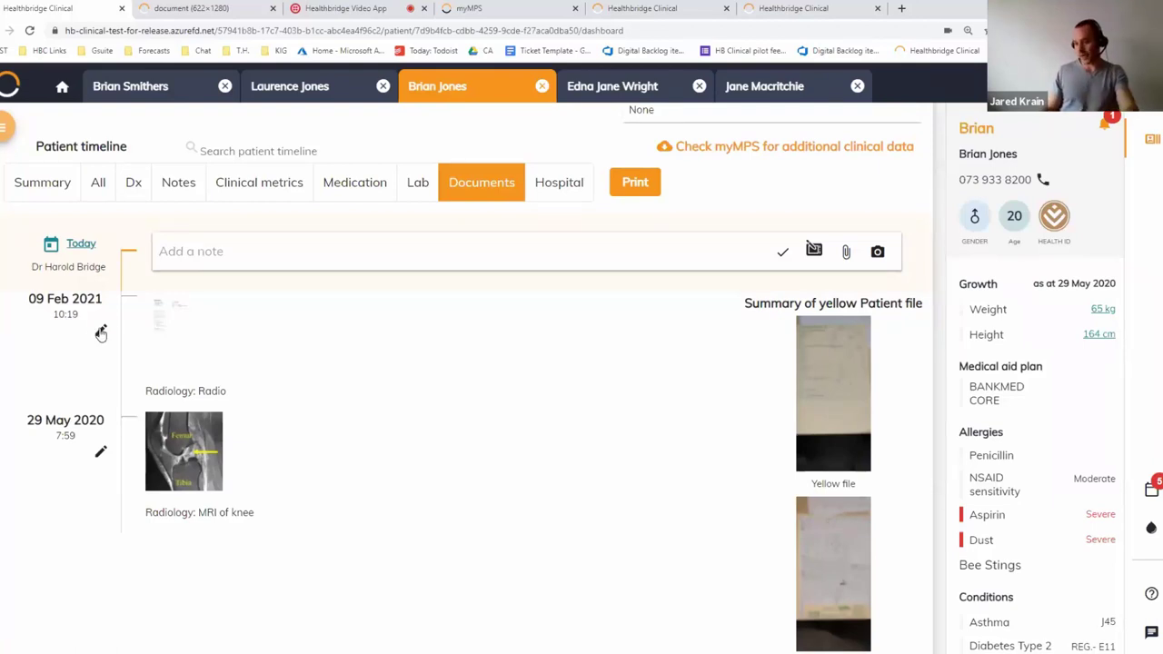
click(101, 333)
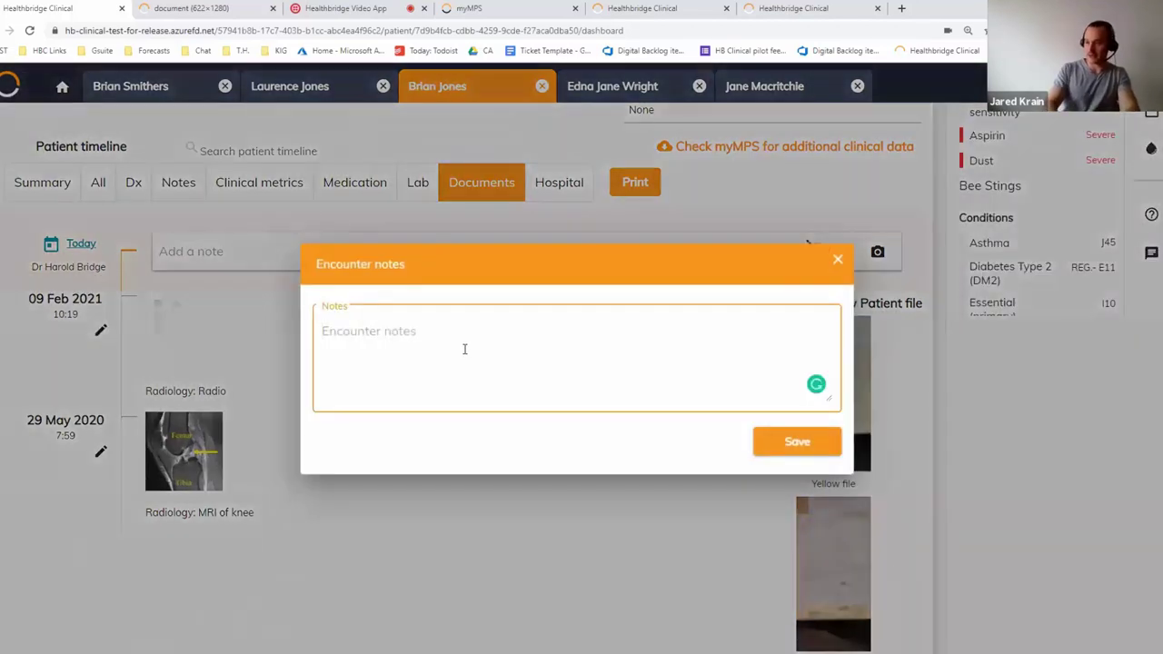
text(Contacted patiet)
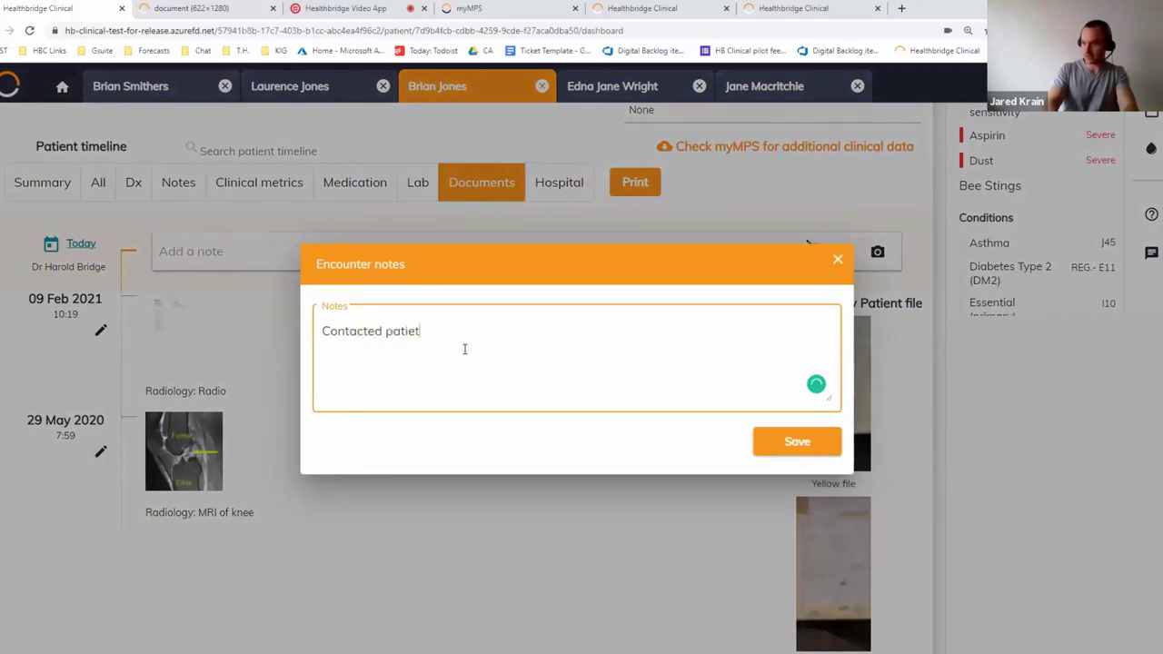
key(BackSpace)
text(nt, confir)
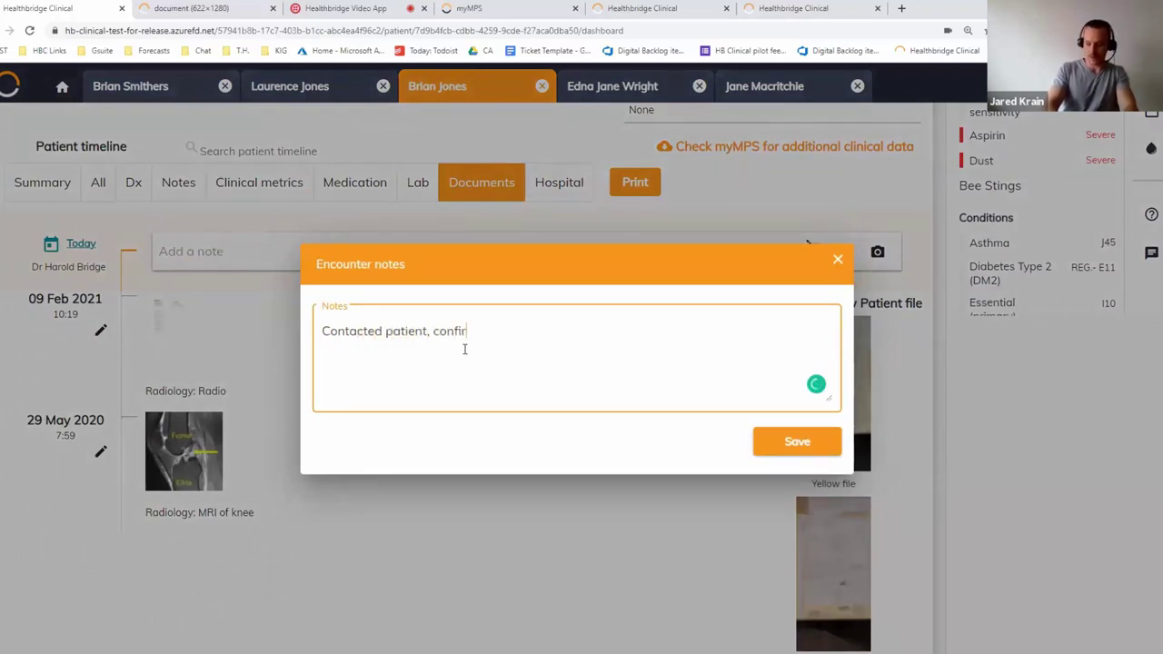
text(med all well.)
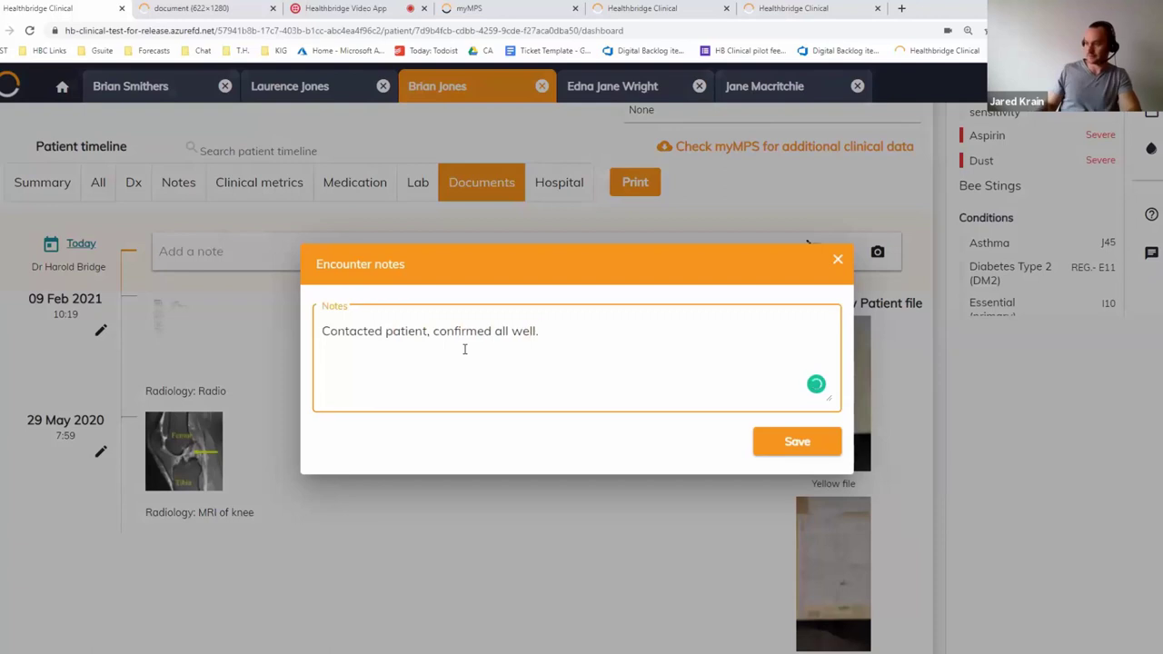
click(817, 432)
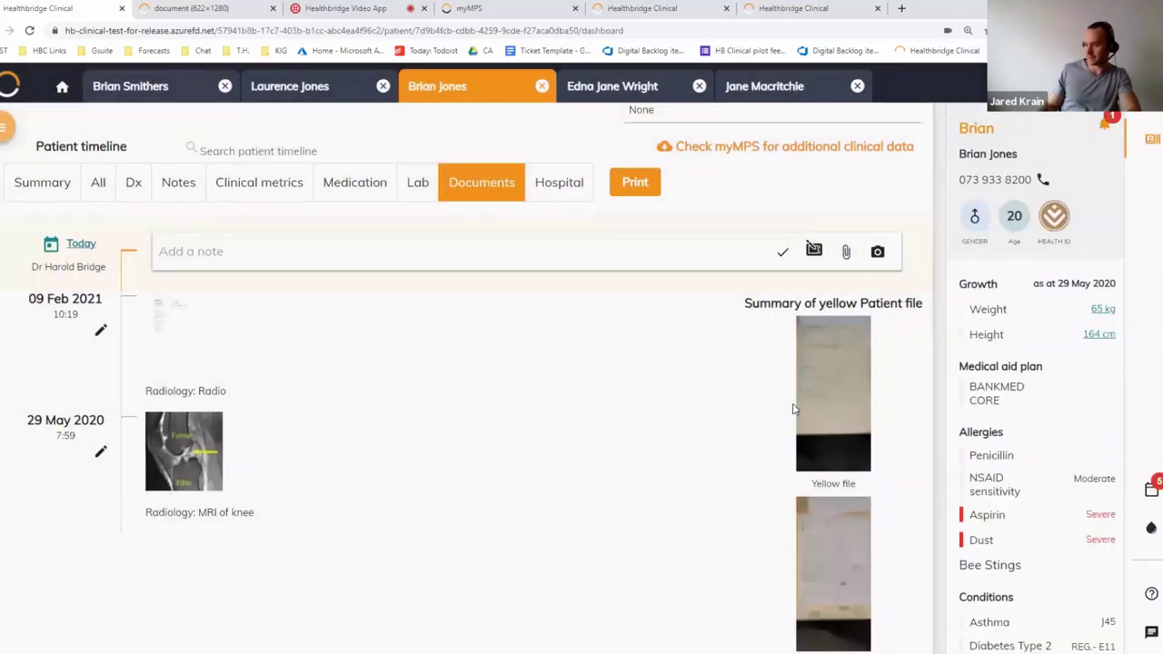
scroll(179, 335, up, 3)
scroll(179, 335, down, 3)
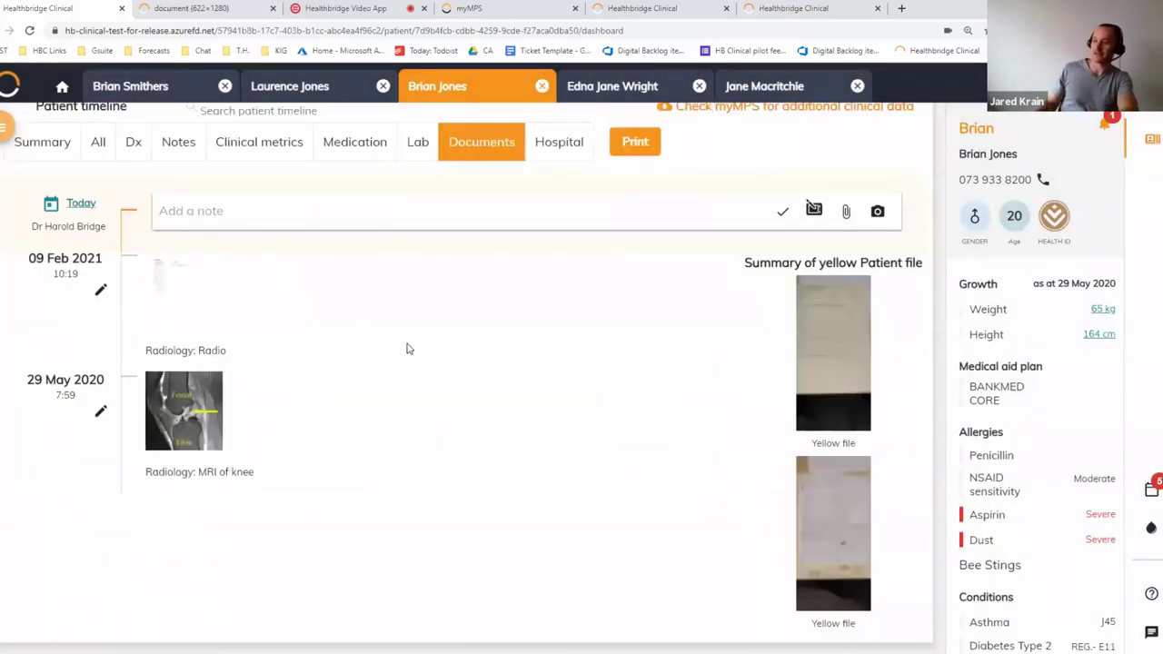
Show all entry types, highlight the new note's text, and return to the Patient overview
click(97, 142)
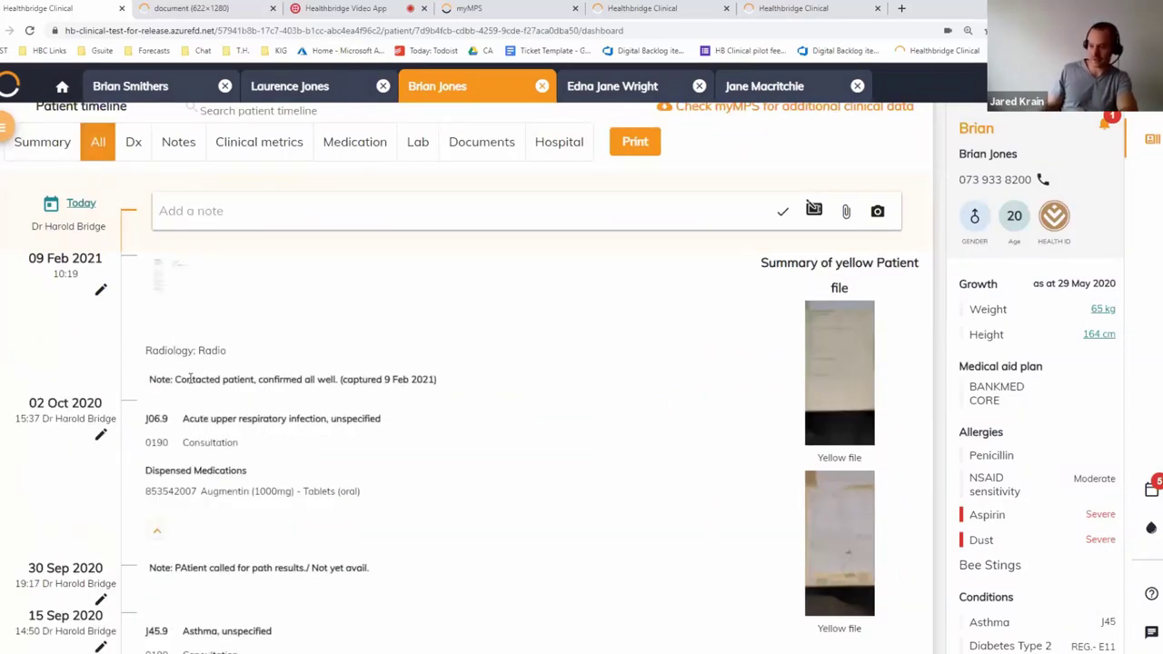
drag(161, 379, 332, 380)
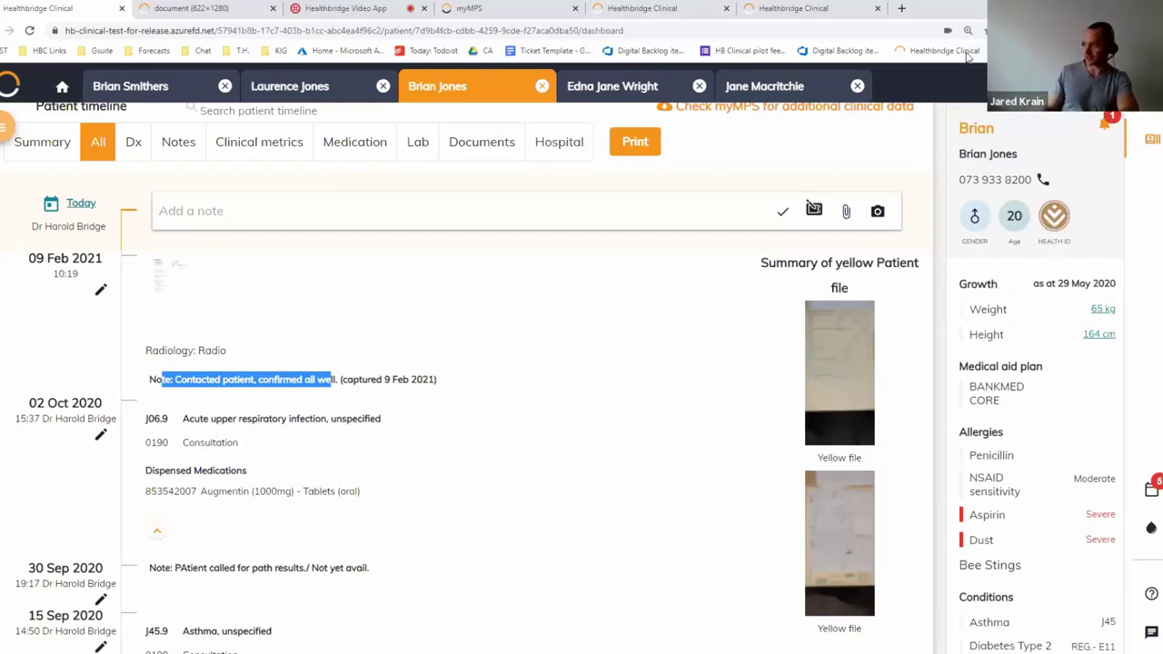
scroll(474, 438, up, 5)
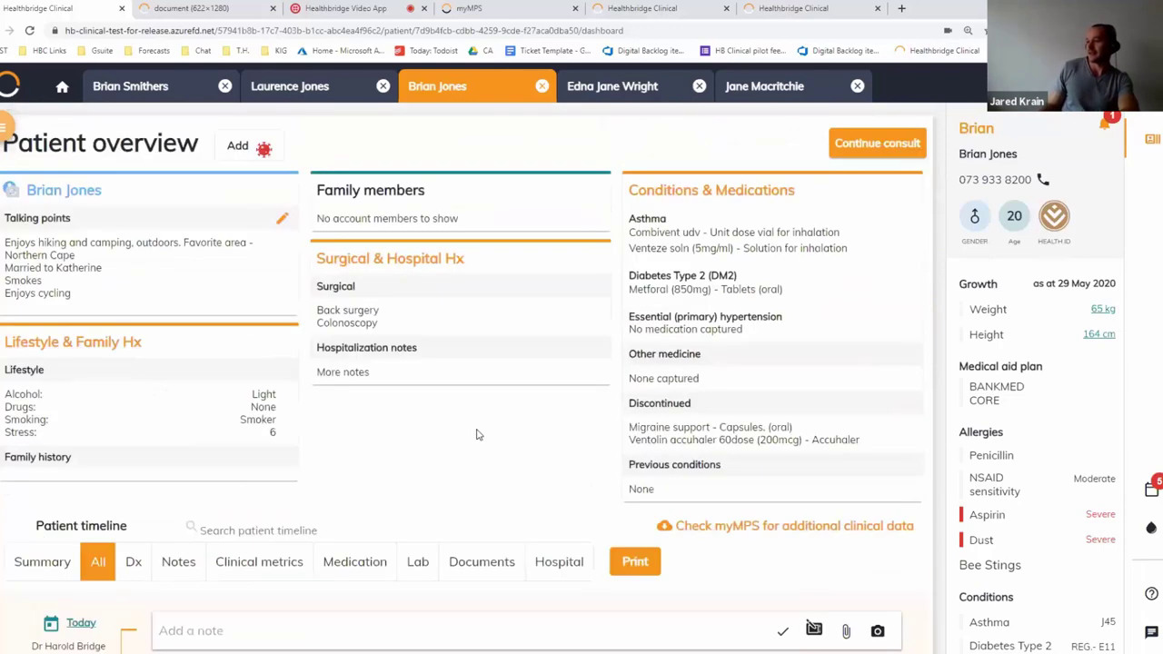